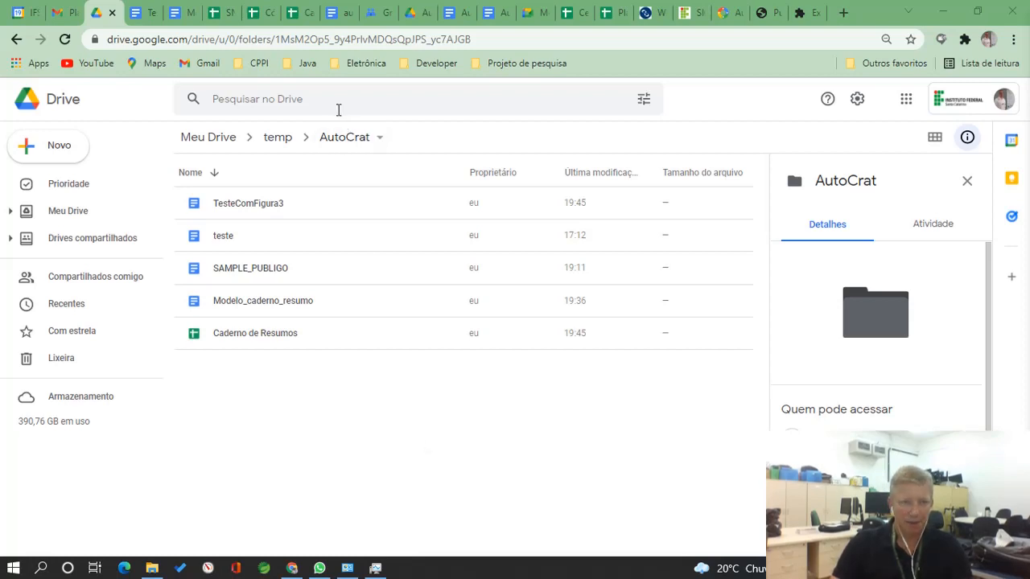
Create a folder named ExemploAutoCrat inside the AutoCrat folder and open it.
click(76, 154)
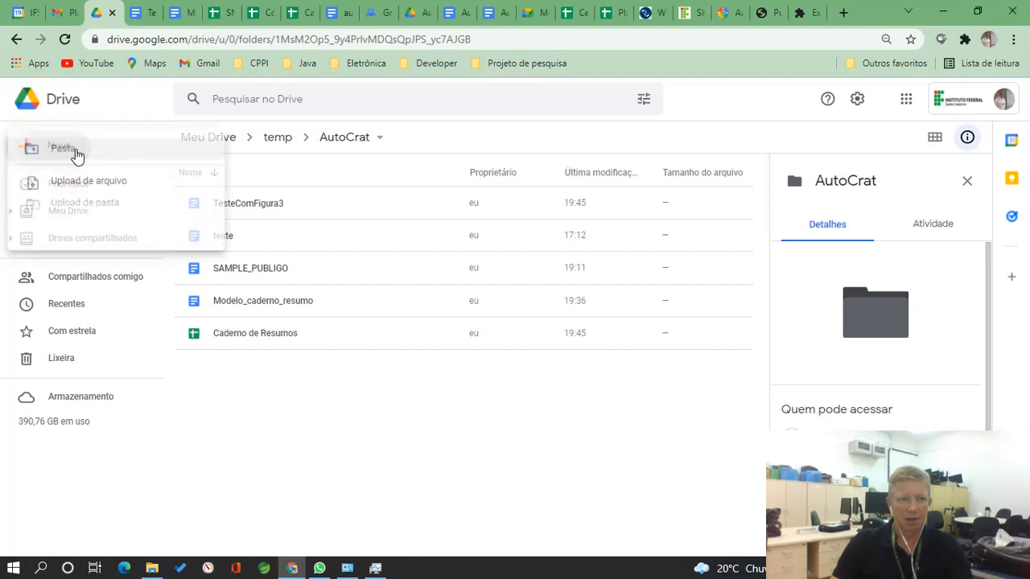
click(103, 162)
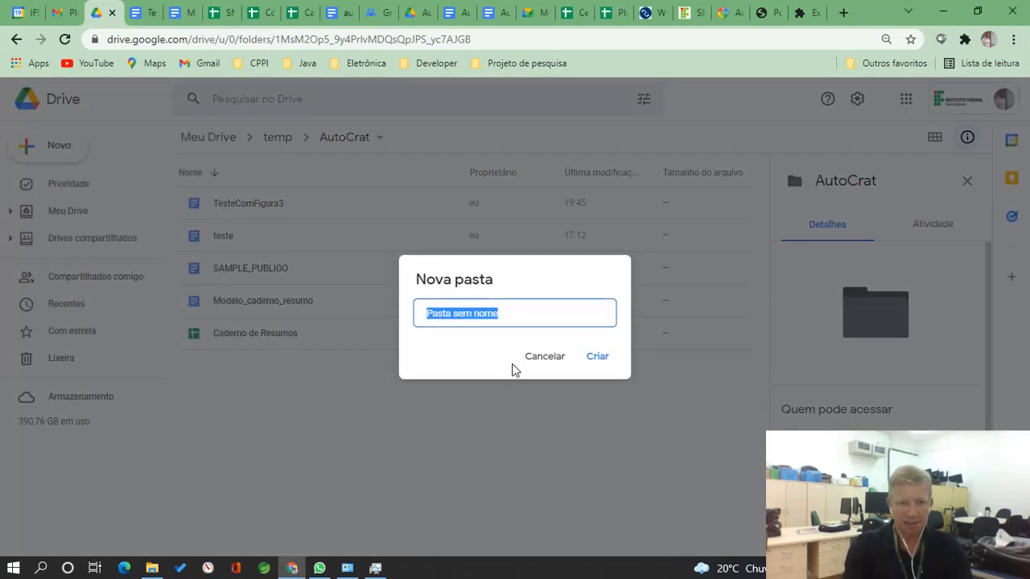
text(Exemplo)
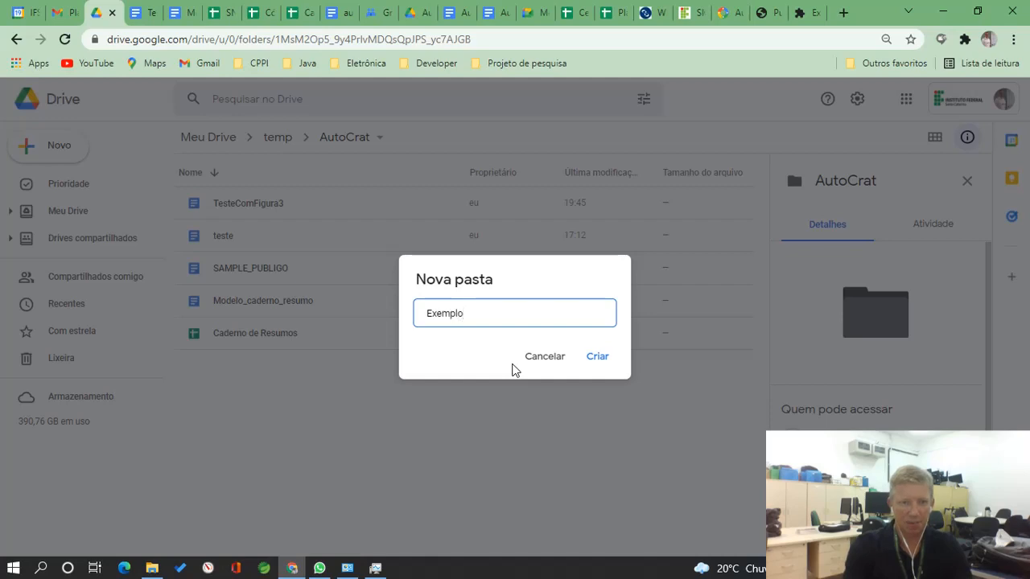
text(AutoCrat)
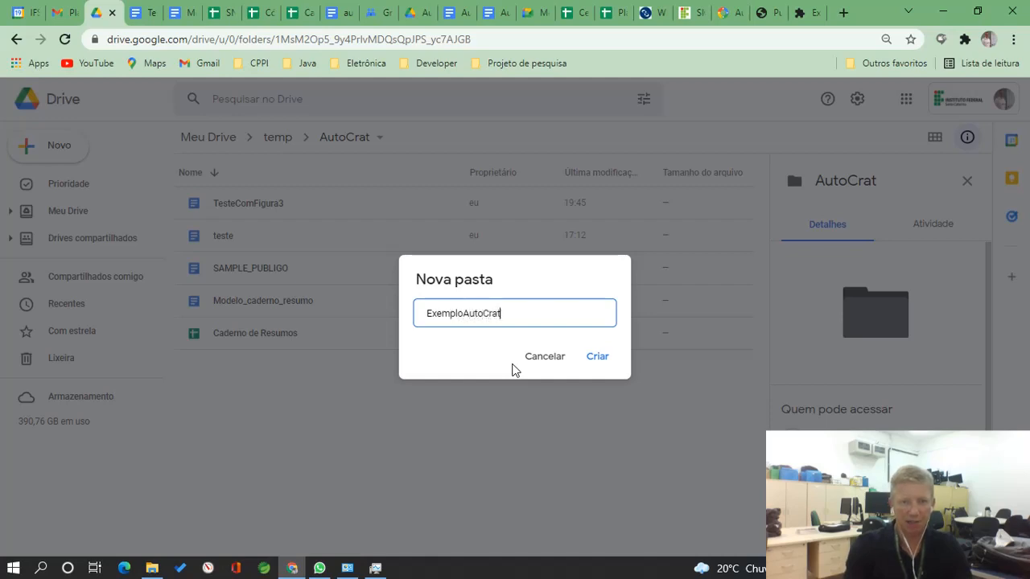
key(ctrl+a)
click(598, 357)
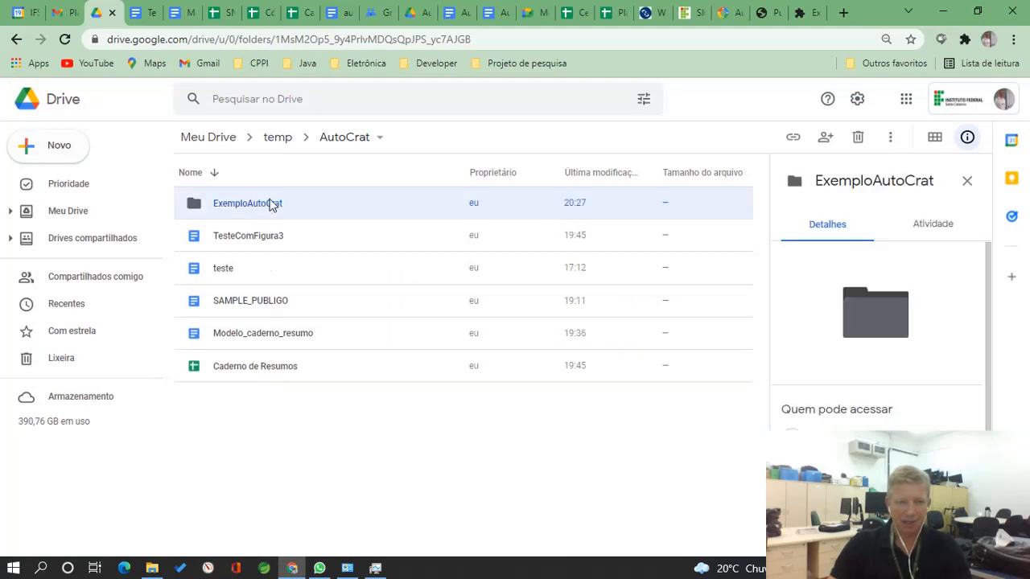
double_click(272, 204)
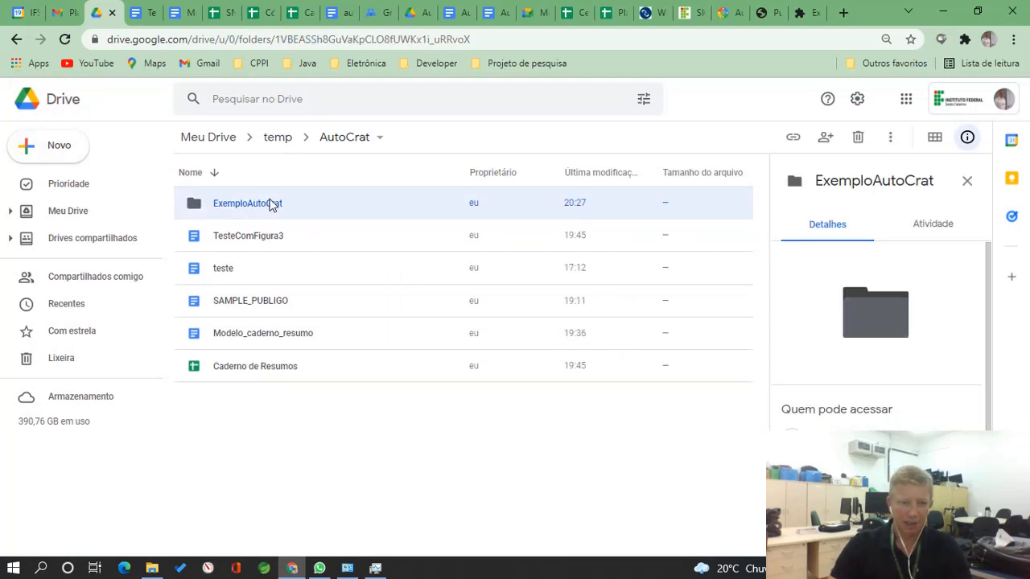
Create a new Google Docs document in the ExemploAutoCrat folder and name it Modelo_AutoCrat.
click(36, 148)
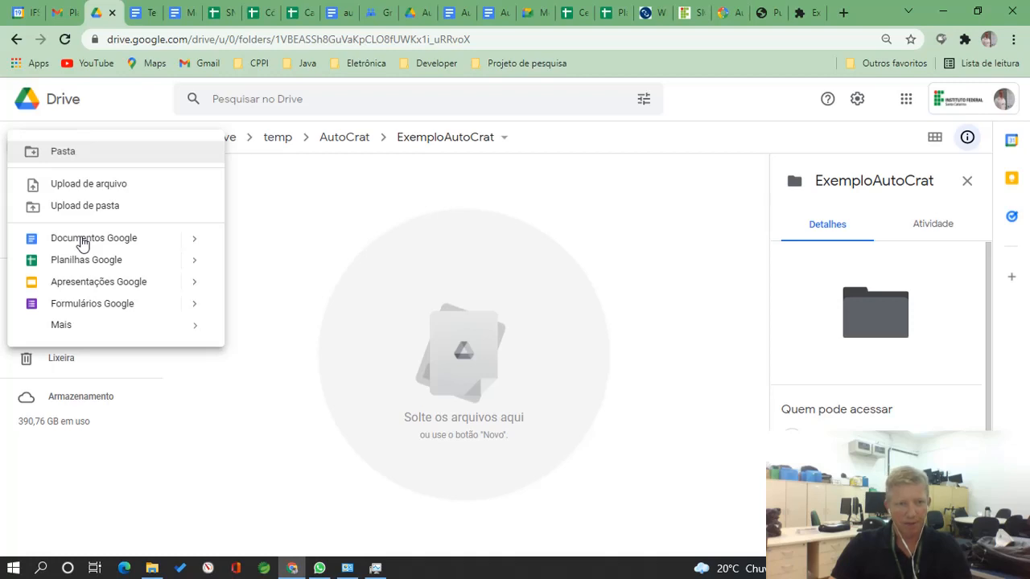
click(83, 240)
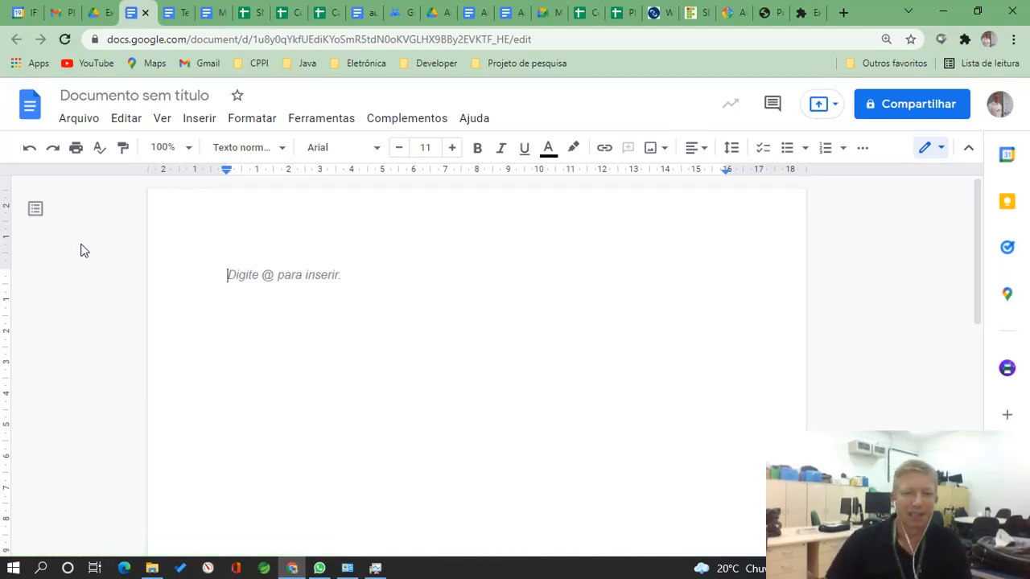
click(133, 95)
text(Modelo)
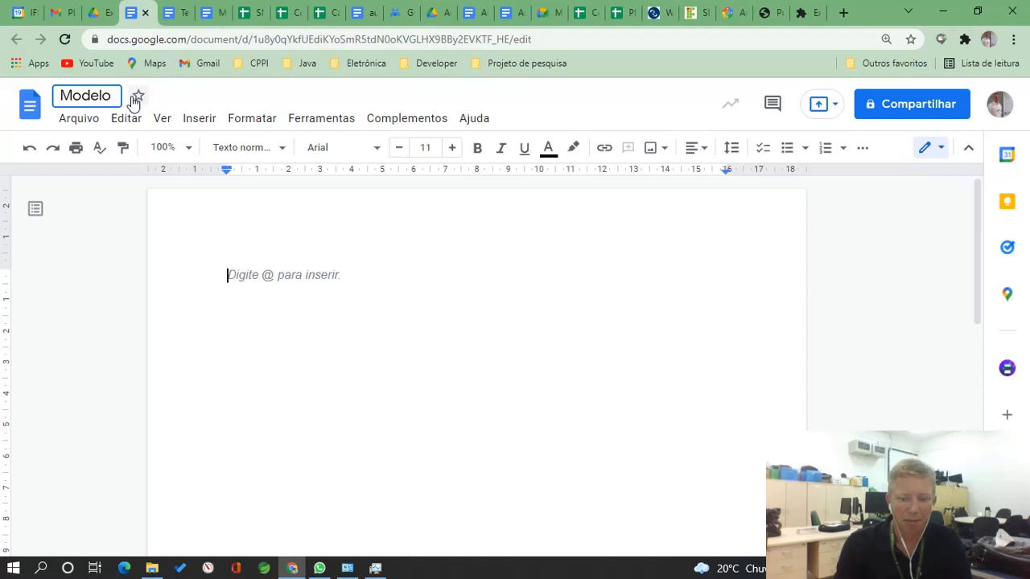
text(_AutoCr)
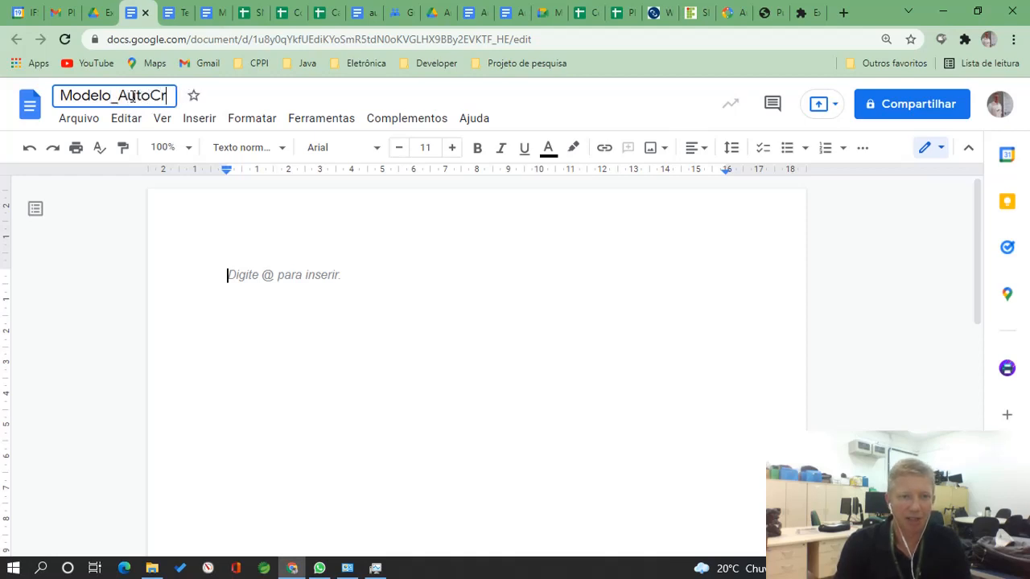
text(at)
key(Return)
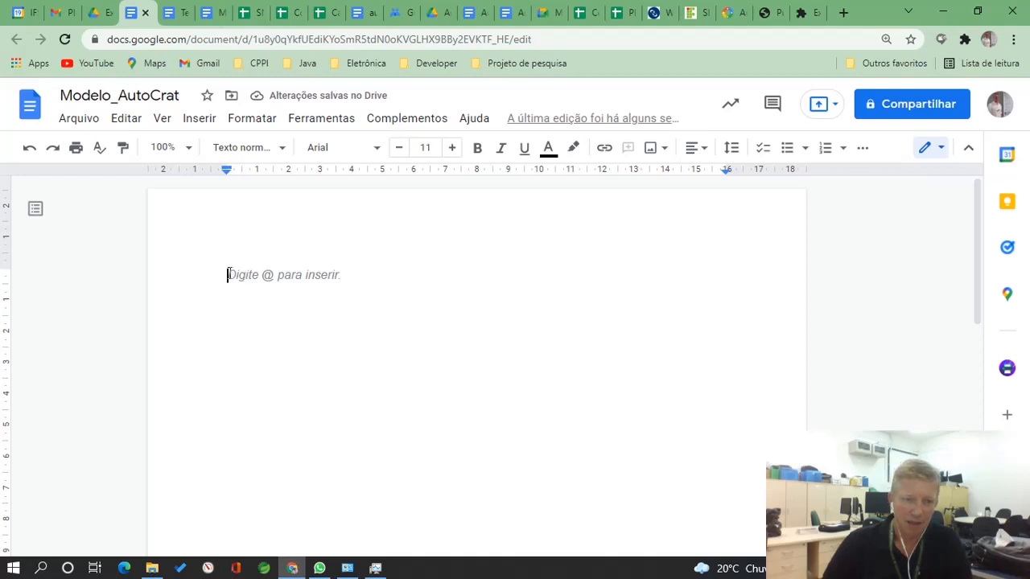
Open the page header of the document and enter "Caderno de Resumos da SNCT 2021 - ".
double_click(278, 215)
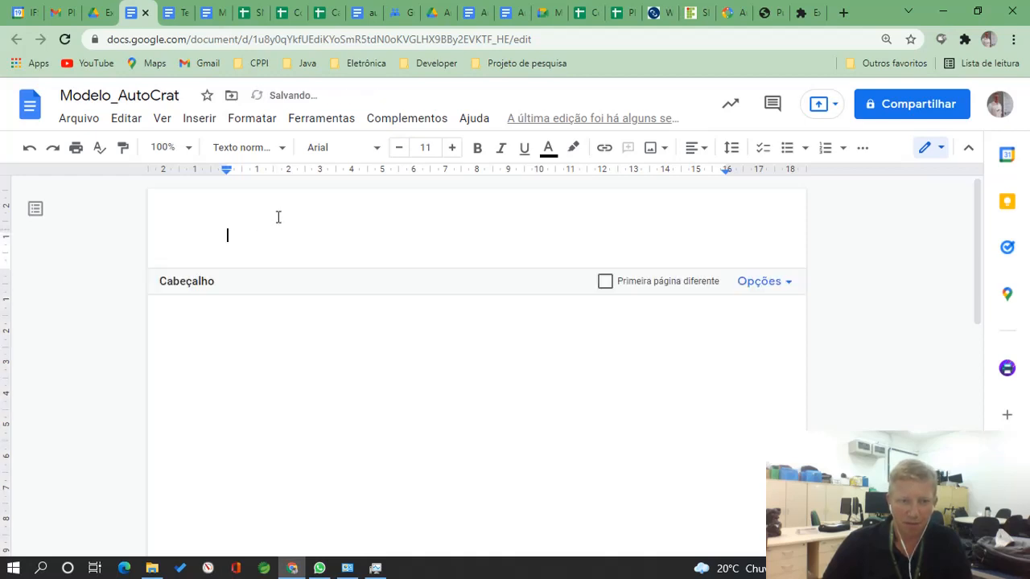
text(Cade)
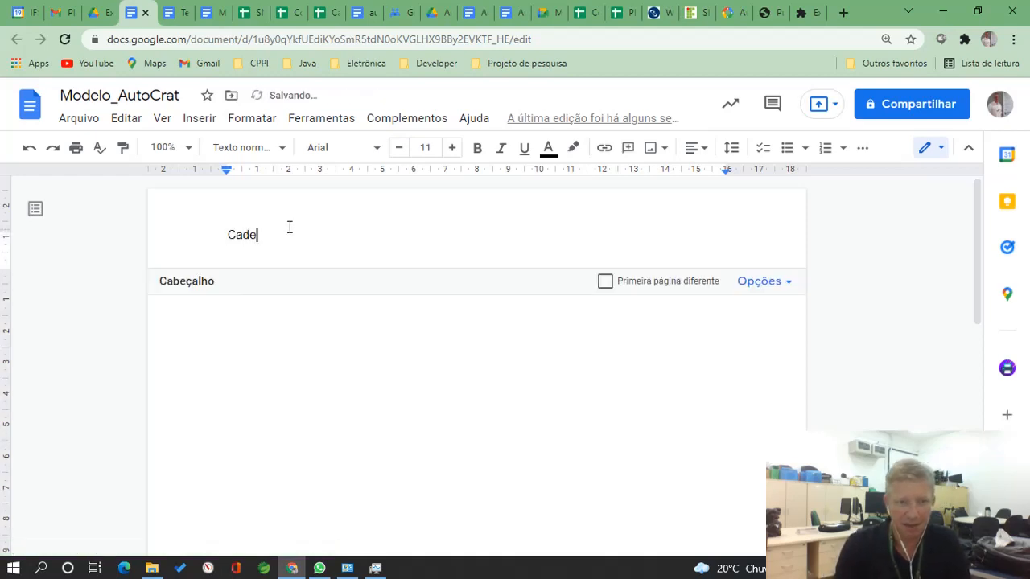
text(rno de R3esu)
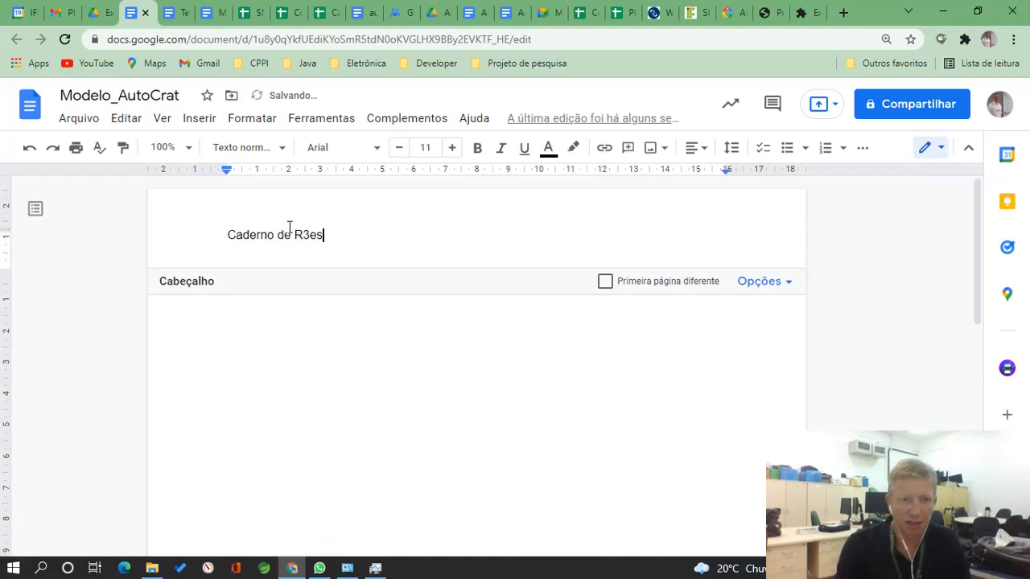
key(BackSpace)
key(BackSpace)
key(BackSpace)
key(BackSpace)
text(esumos )
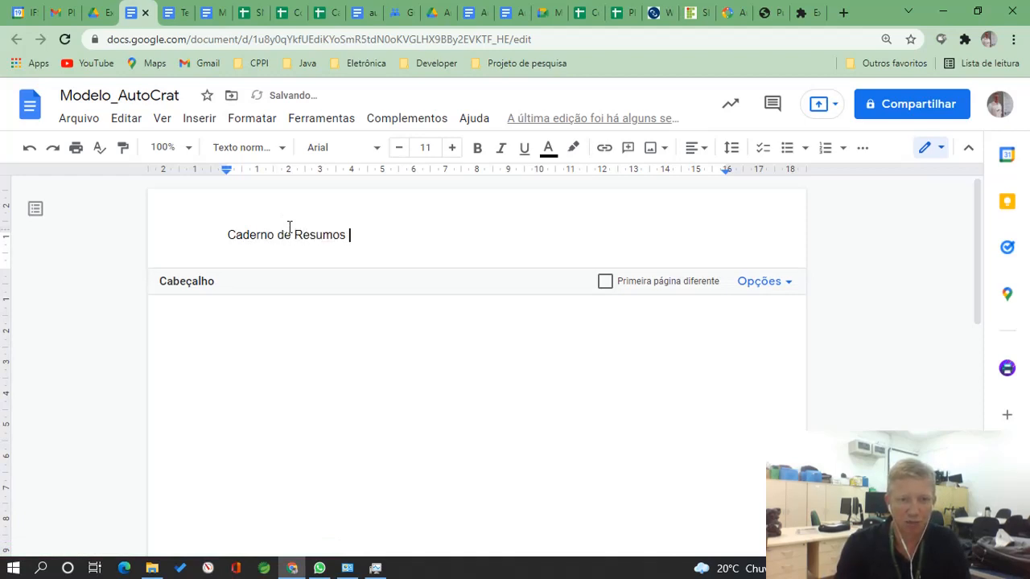
text(da SNCT 2)
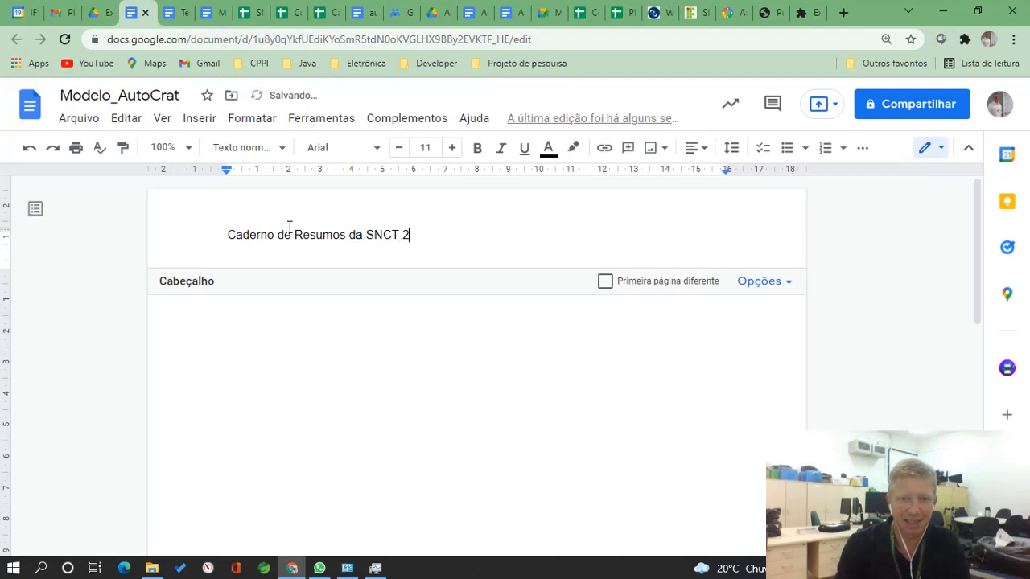
text(021 - )
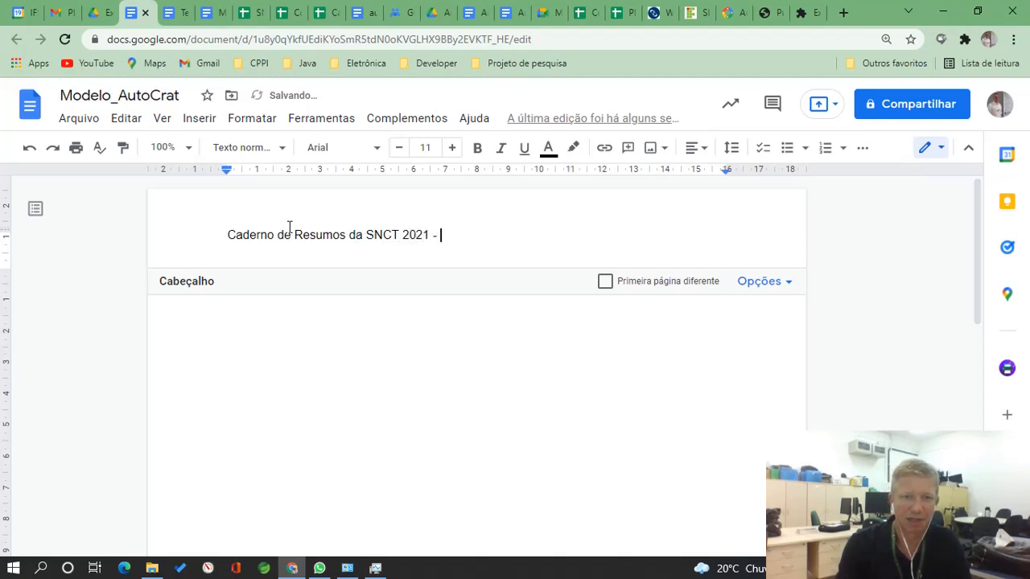
Complete the header text with "Câmpus Florianópolis do IFSC" and return to the document body.
text(IFG)
key(BackSpace)
key(BackSpace)
key(BackSpace)
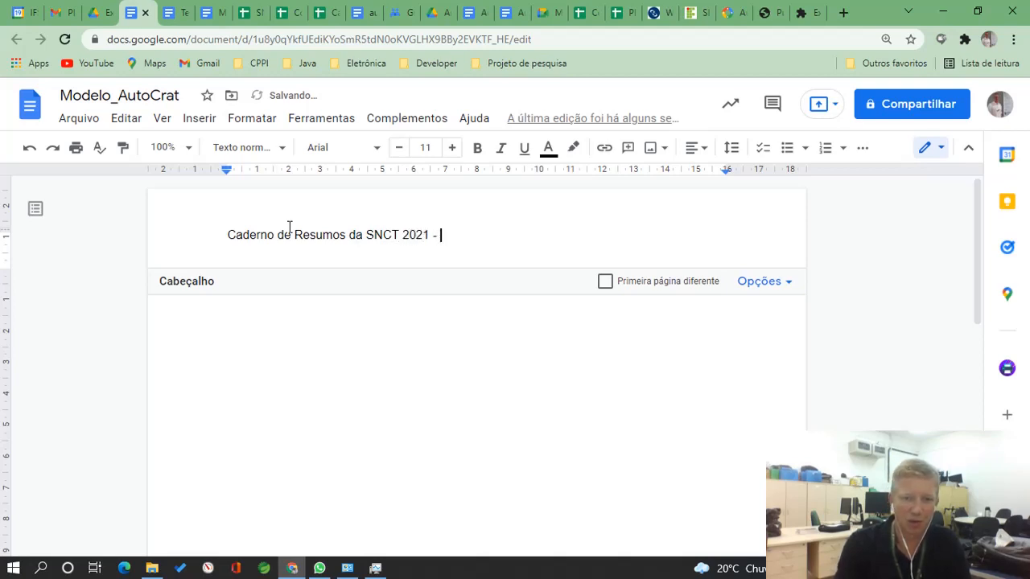
text(Câmpus Fl)
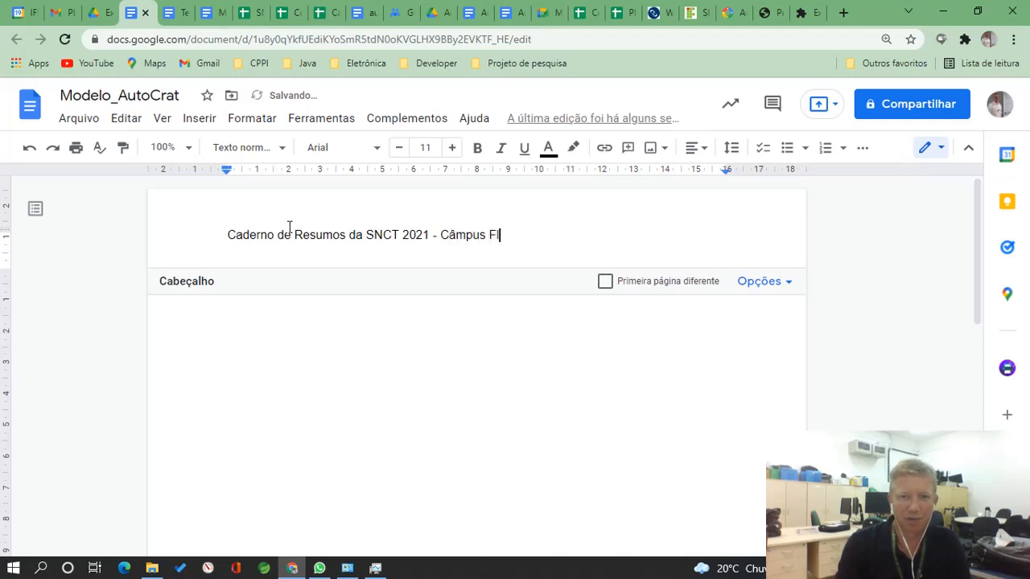
text(orianól)
key(BackSpace)
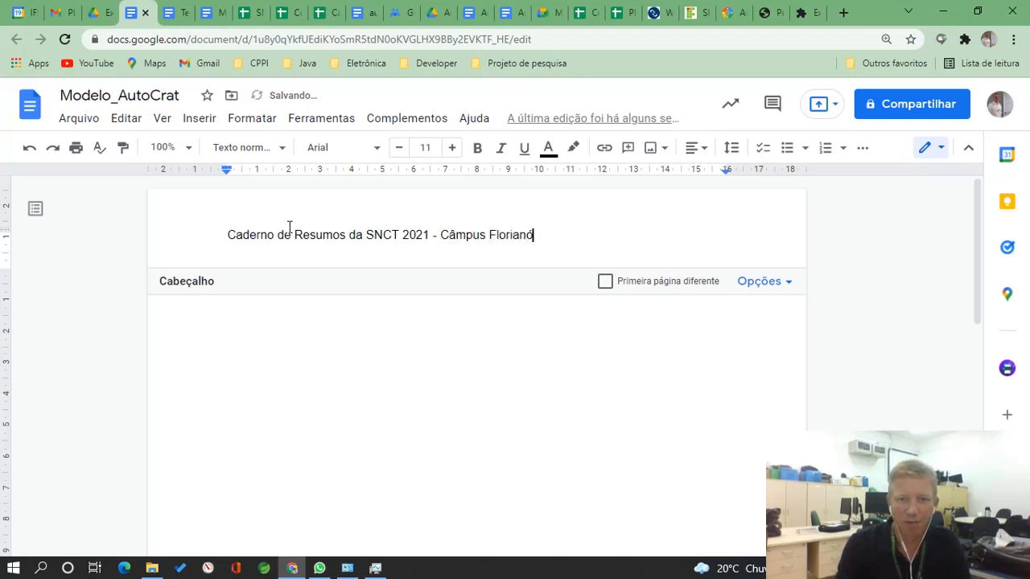
text(po;is)
key(BackSpace)
key(BackSpace)
key(BackSpace)
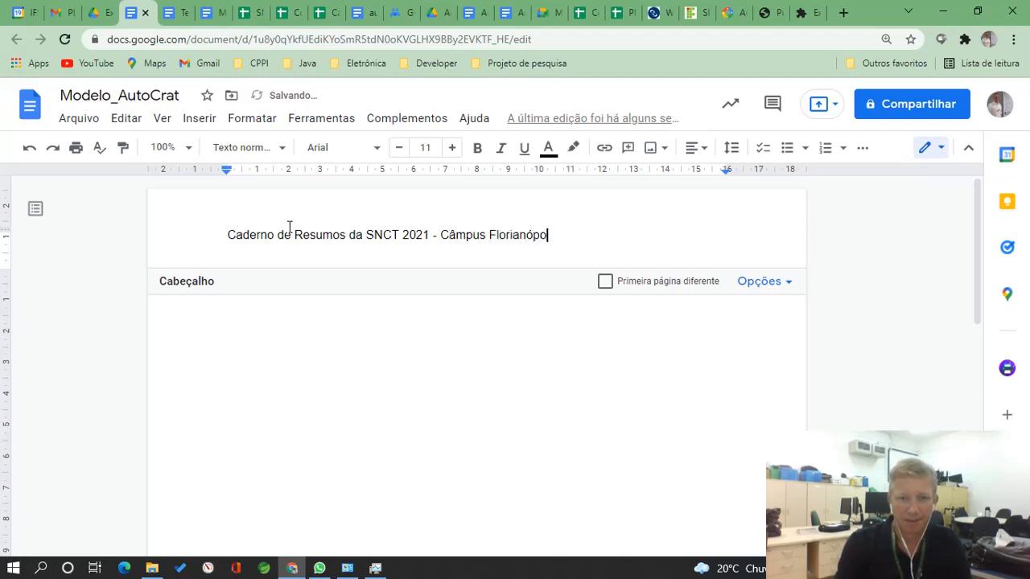
text(lis do IFSC)
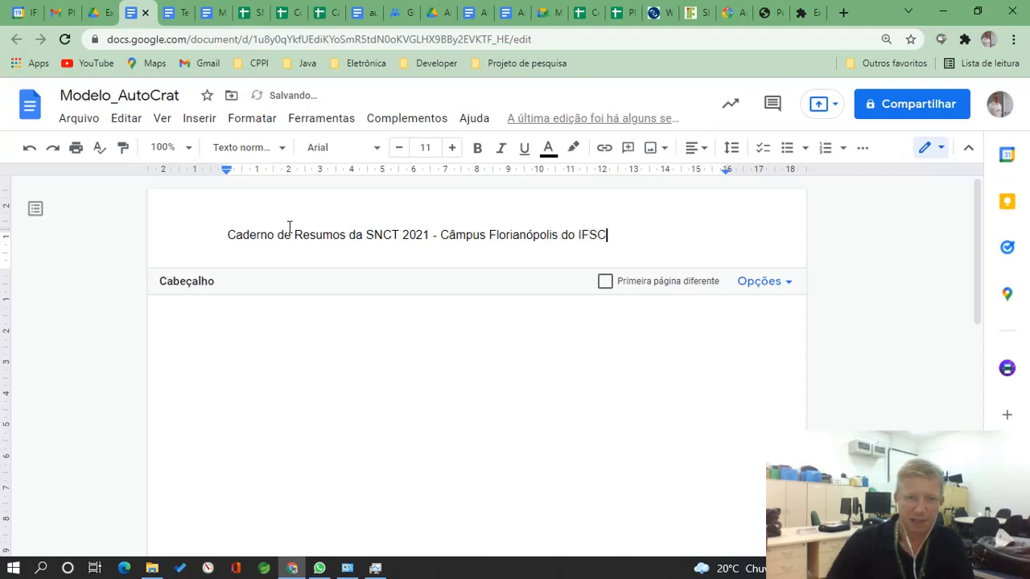
click(308, 364)
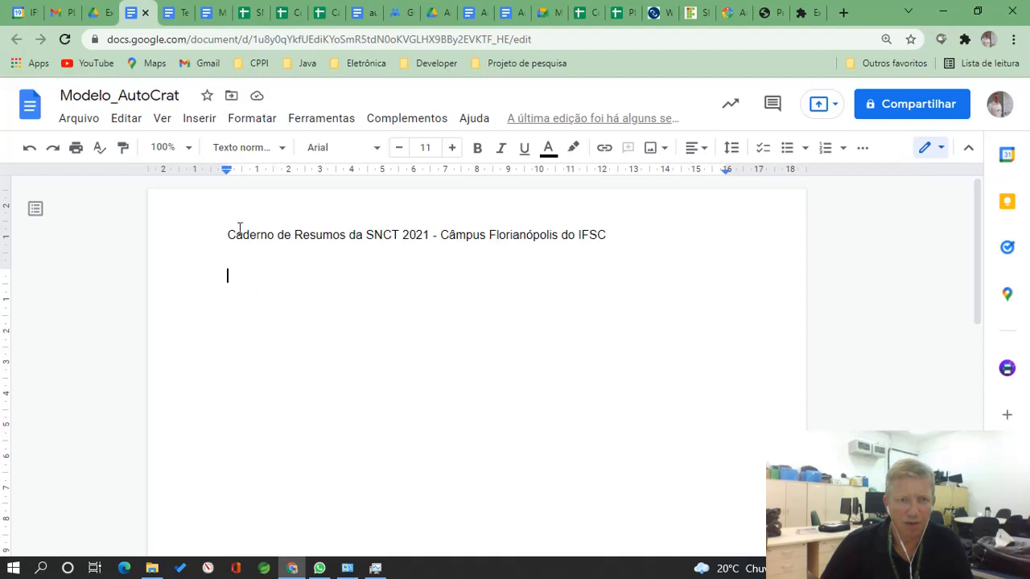
In the Modelo_caderno_resumo document, select all the merge tags from <<Código SIGAA>> through <<photoid1>>.
click(214, 17)
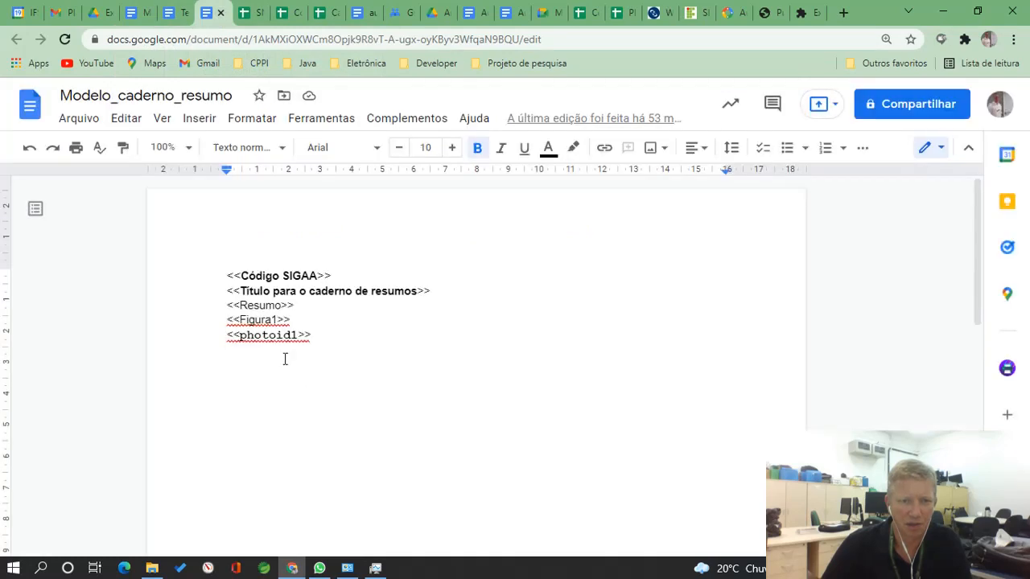
click(328, 333)
mouse_move(328, 333)
mouse_down()
mouse_move(250, 296)
mouse_move(230, 271)
mouse_move(315, 336)
mouse_up()
click(228, 273)
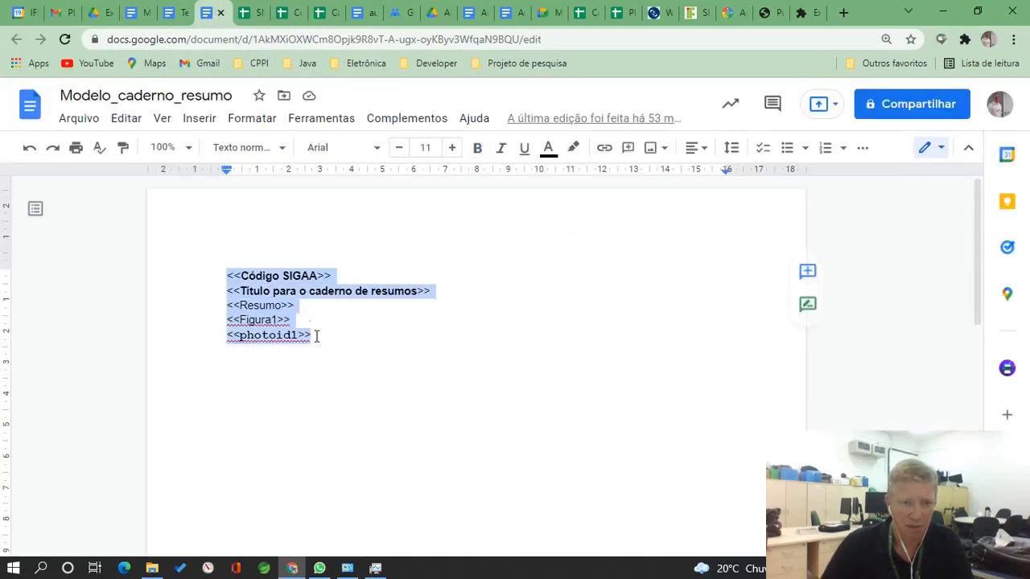
Return to the Modelo_AutoCrat document and choose to wait for the unresponsive pages.
click(154, 13)
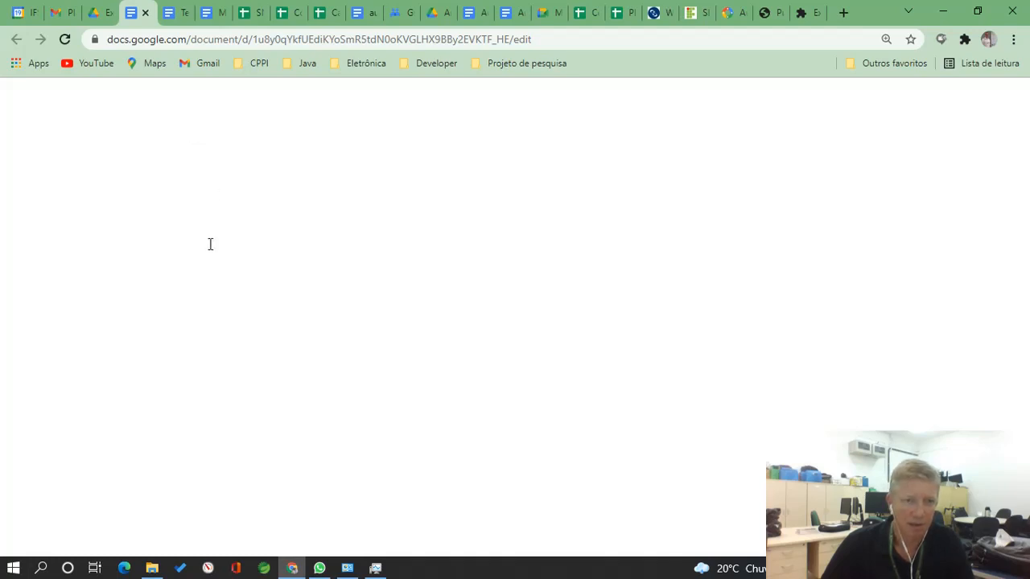
click(180, 14)
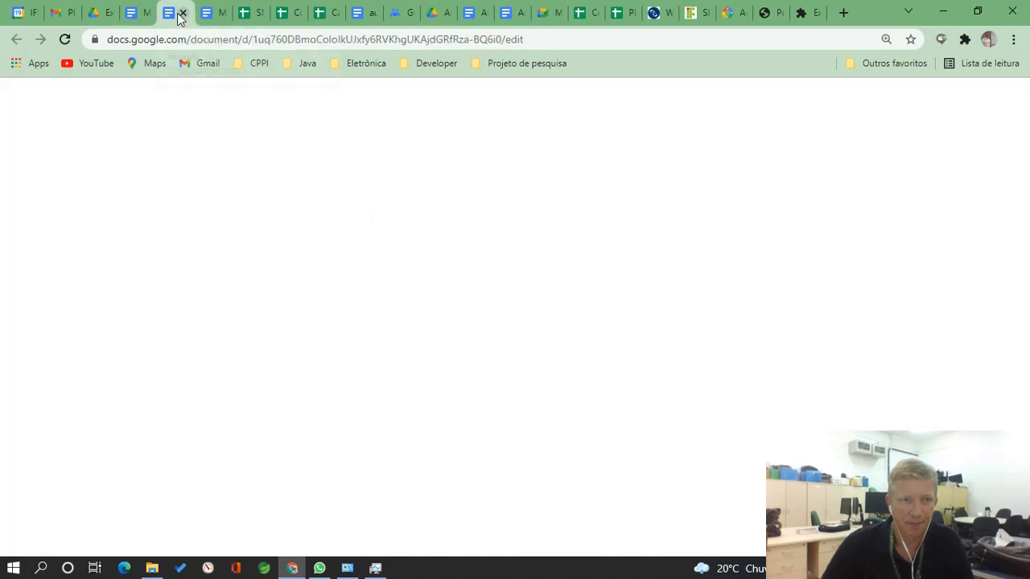
click(139, 15)
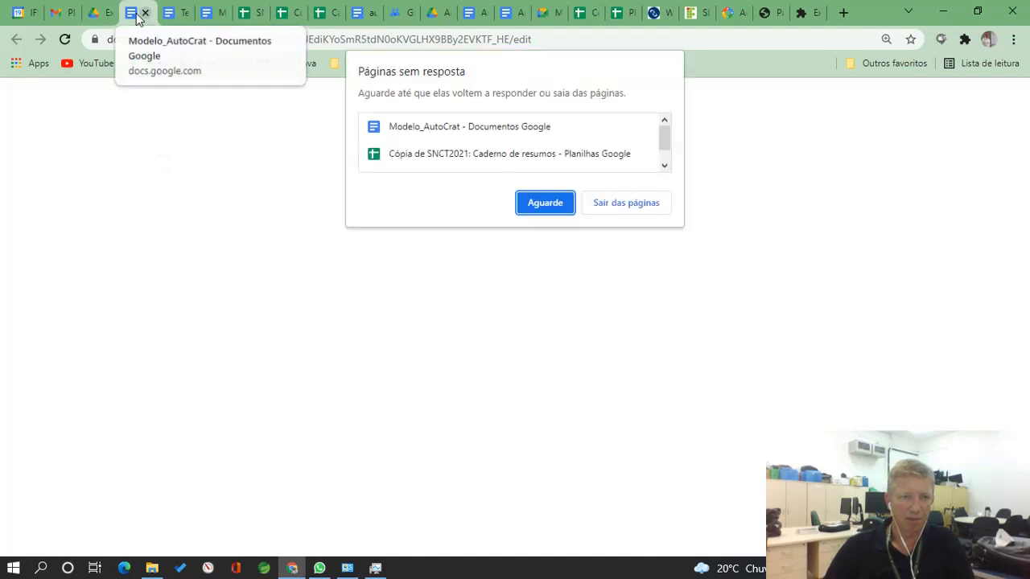
click(549, 203)
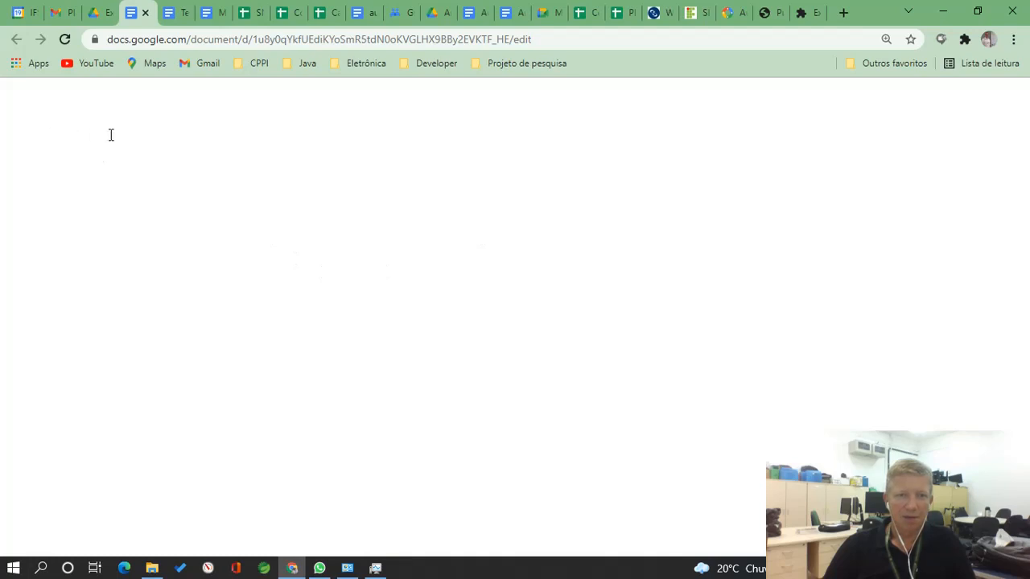
Close the last five browser tabs, including the extensions, Publigo, autoCrat and SIGAA pages, and return to the Modelo_AutoCrat document.
click(808, 14)
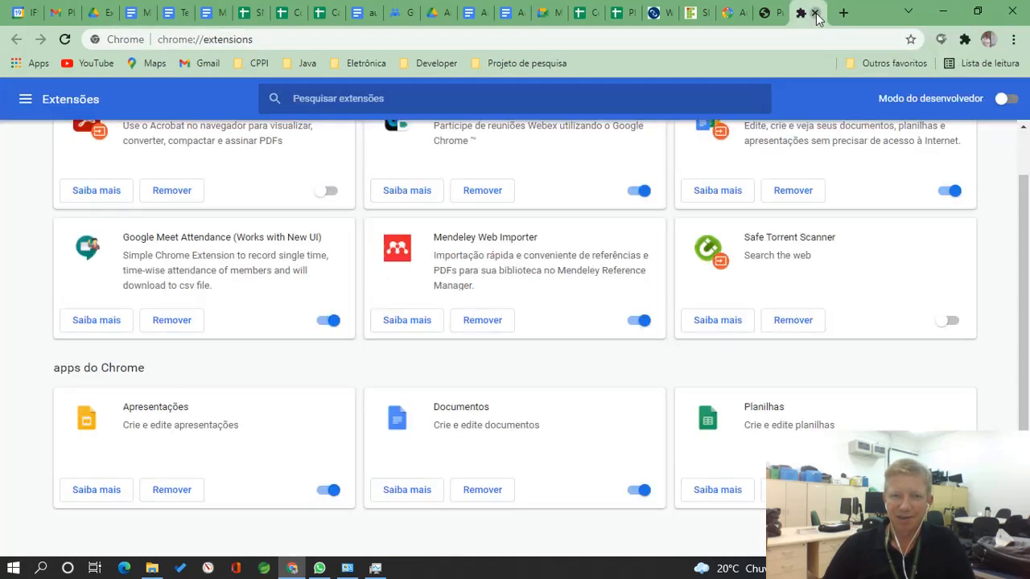
click(815, 14)
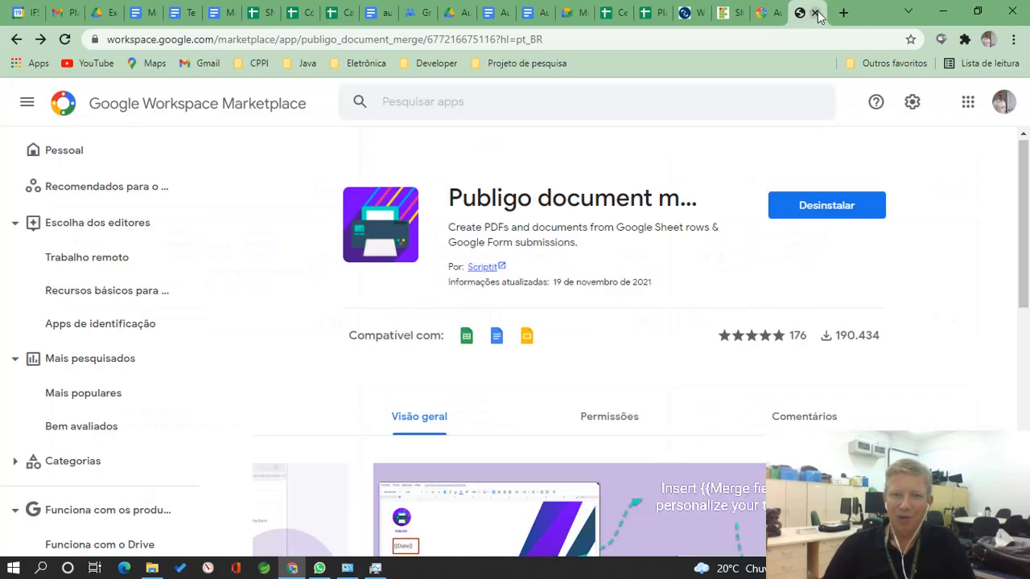
click(815, 14)
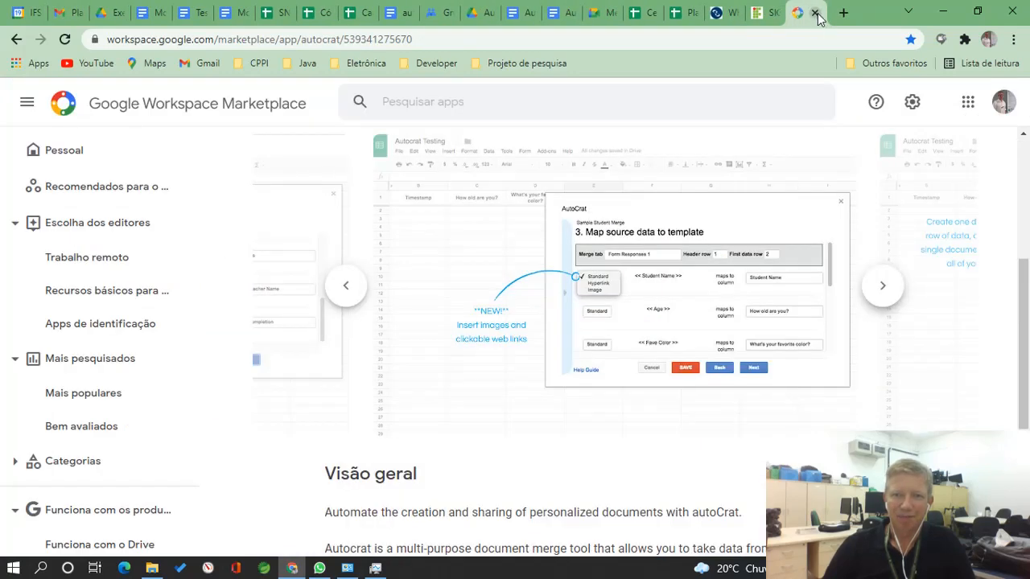
click(815, 13)
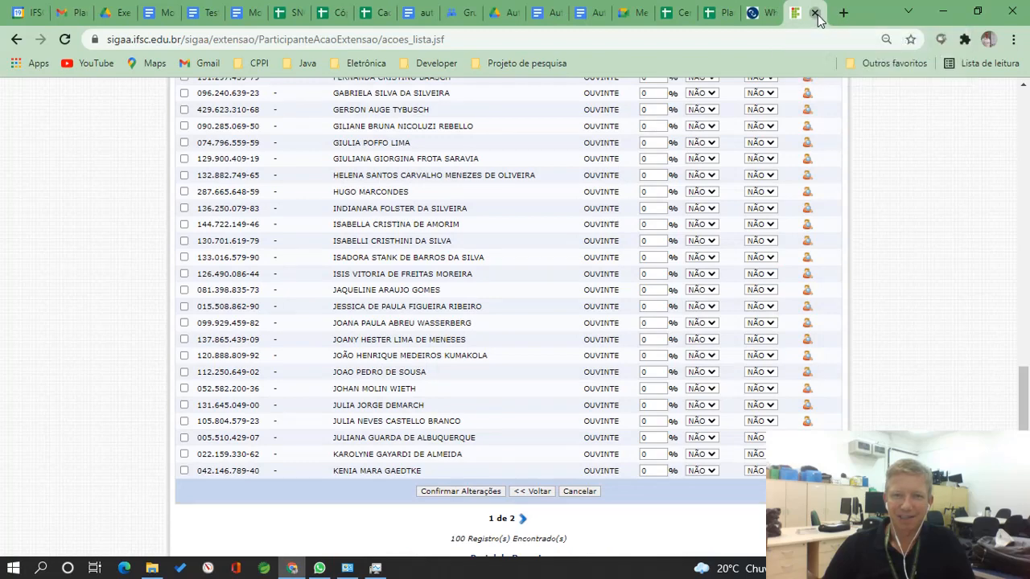
click(815, 13)
click(815, 14)
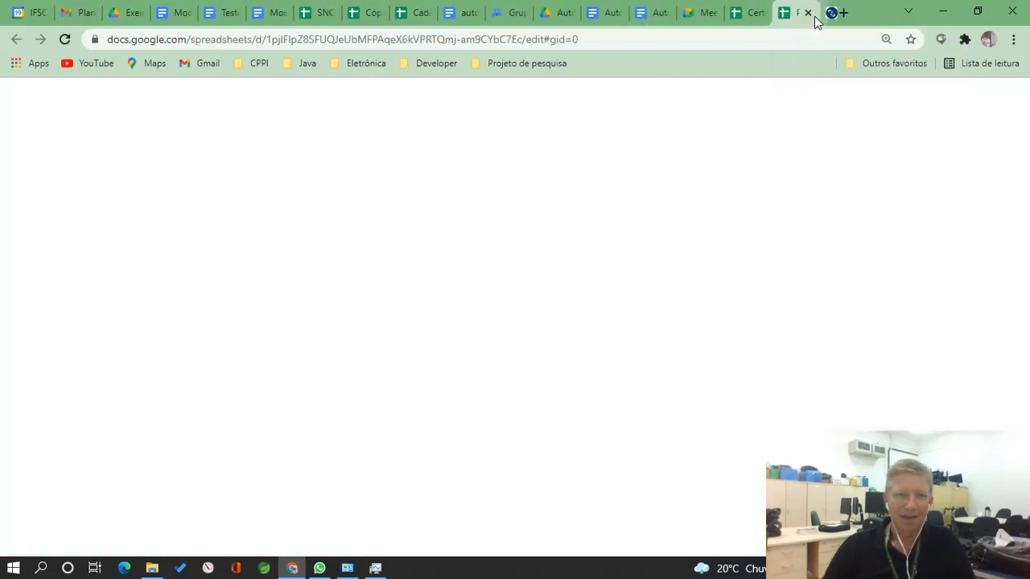
click(166, 18)
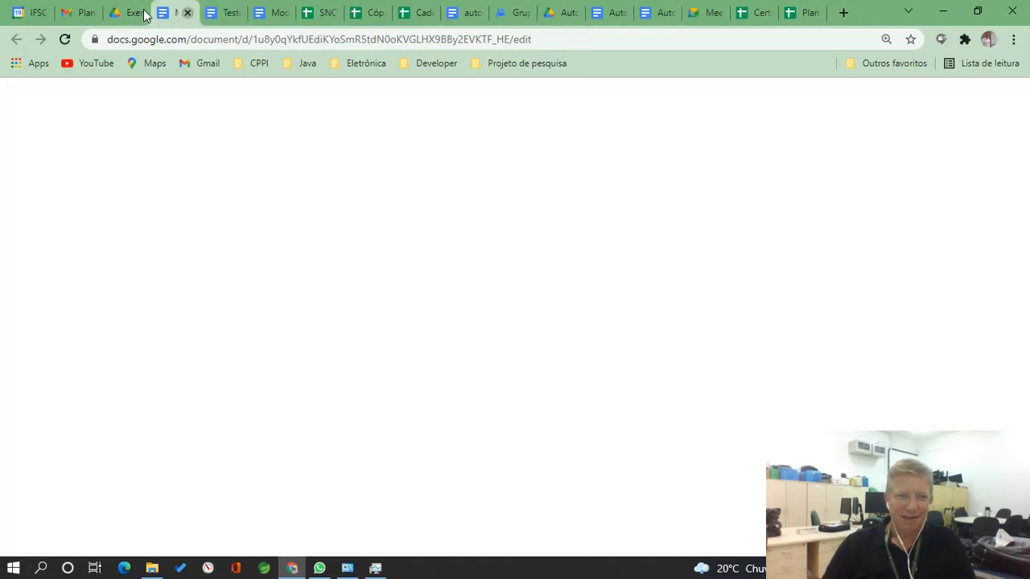
Reopen Modelo_AutoCrat from the ExemploAutoCrat folder and paste the copied merge tags, <<Código SIGAA>> through <<photoid1>>, into the body below the header.
key(ctrl+w)
click(135, 14)
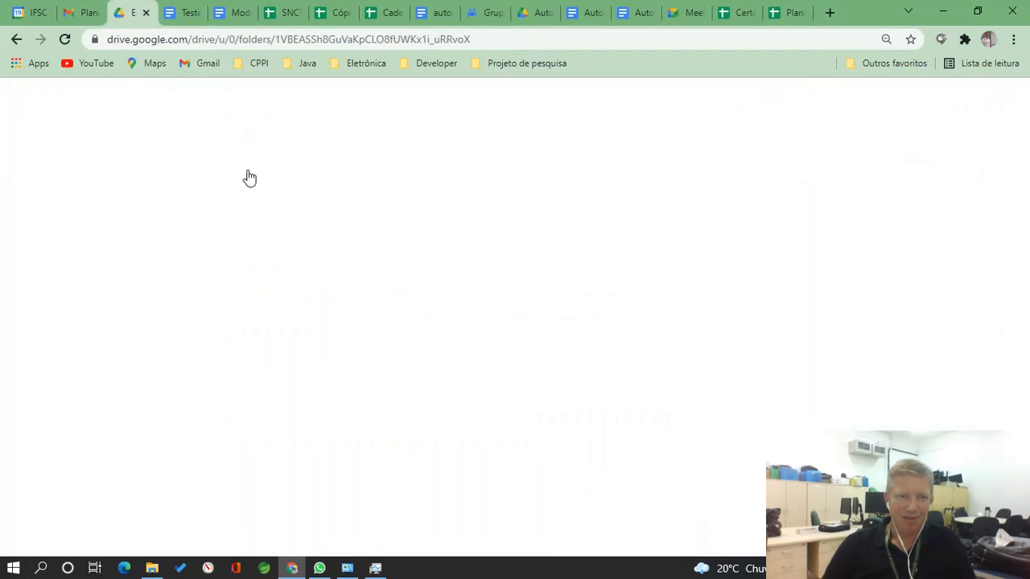
click(261, 204)
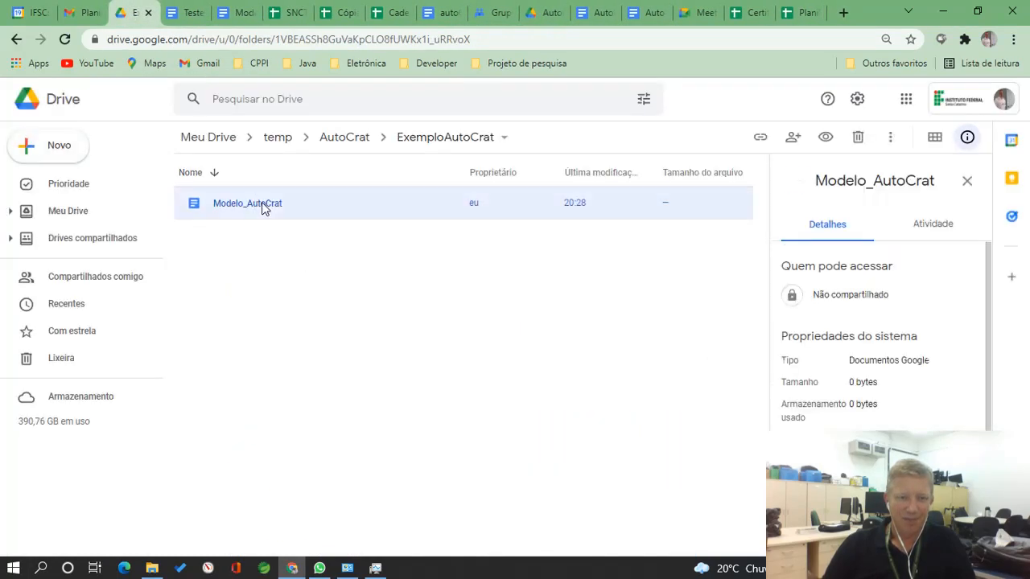
double_click(261, 203)
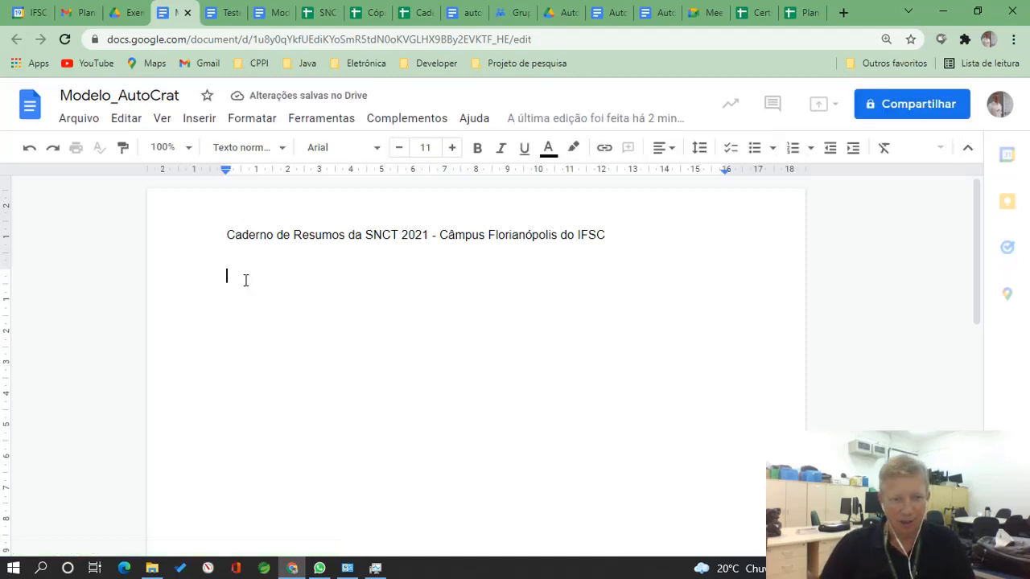
text(<<Código SIGAA>> <<Título para o caderno de resumos>> <<Resumo>> <<Figura1>> <<photoid1>>)
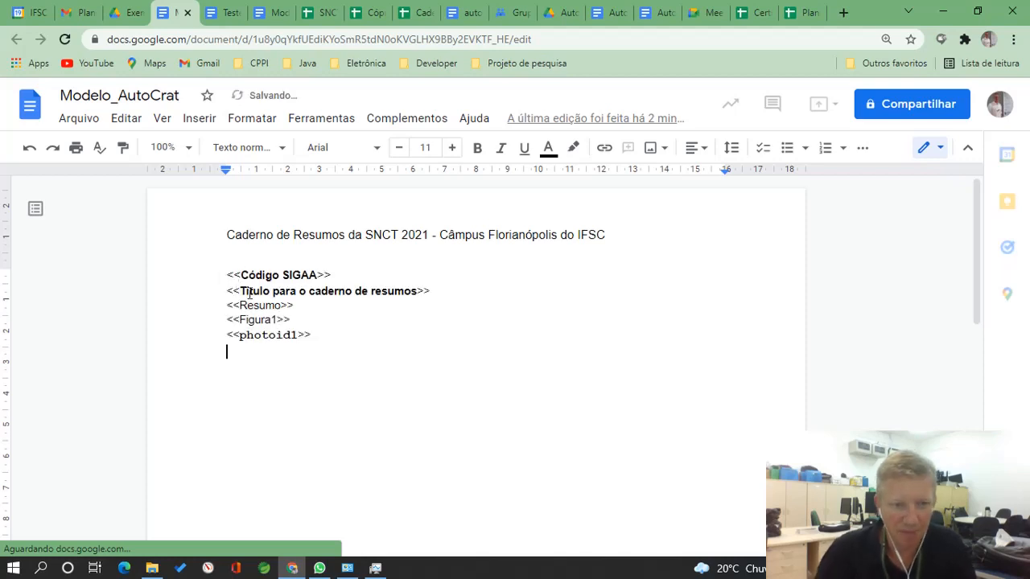
Compare the template's merge tags and their << >> delimiters with the column headers in the Caderno de Resumos and SNCT2021: Caderno de resumos spreadsheets.
click(241, 275)
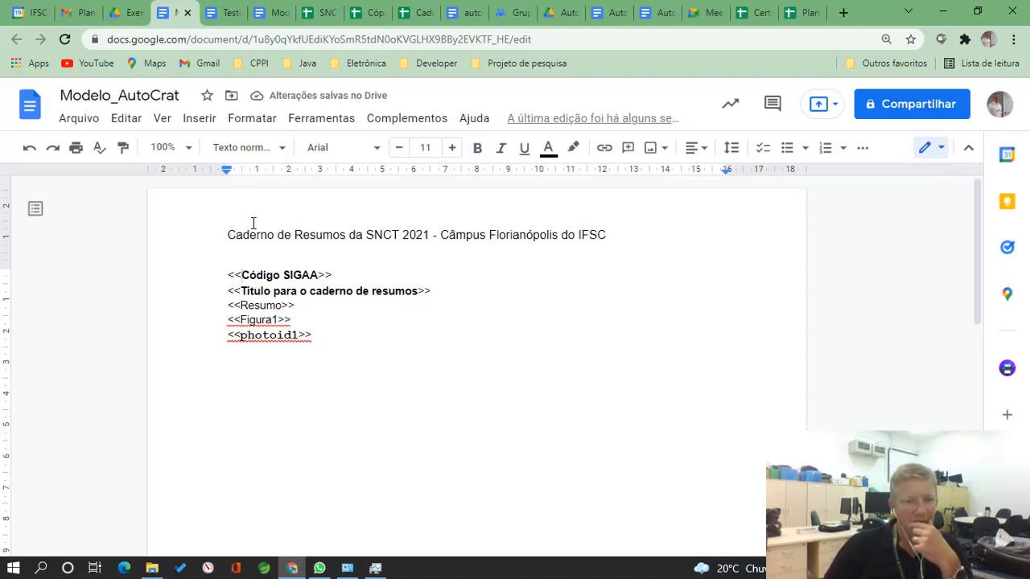
click(274, 291)
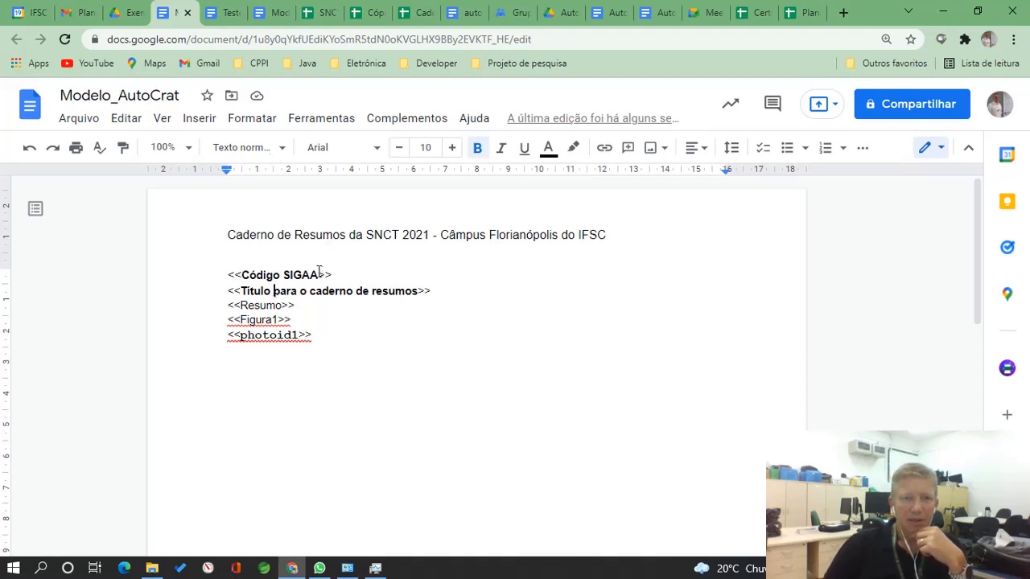
click(414, 12)
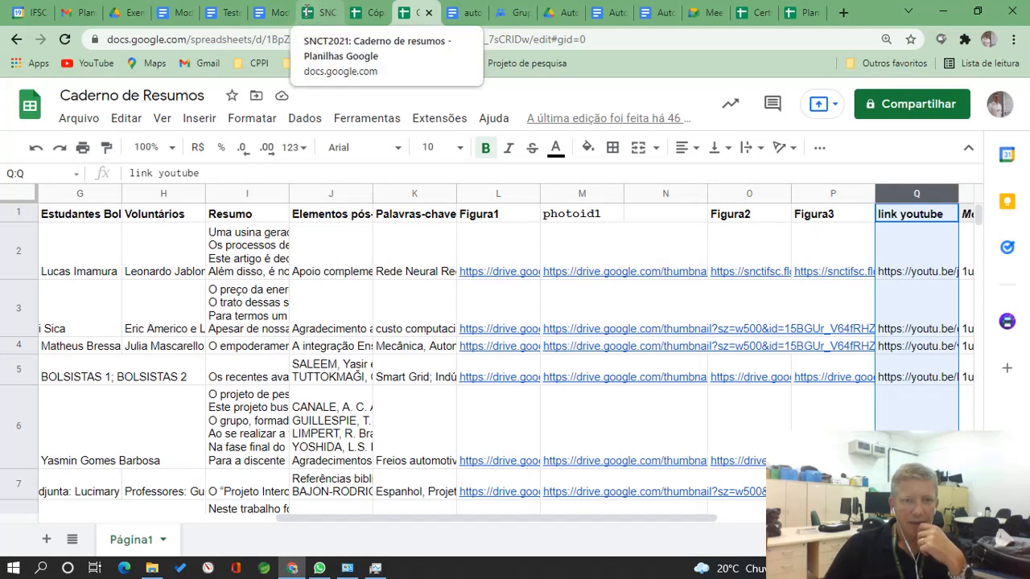
click(308, 12)
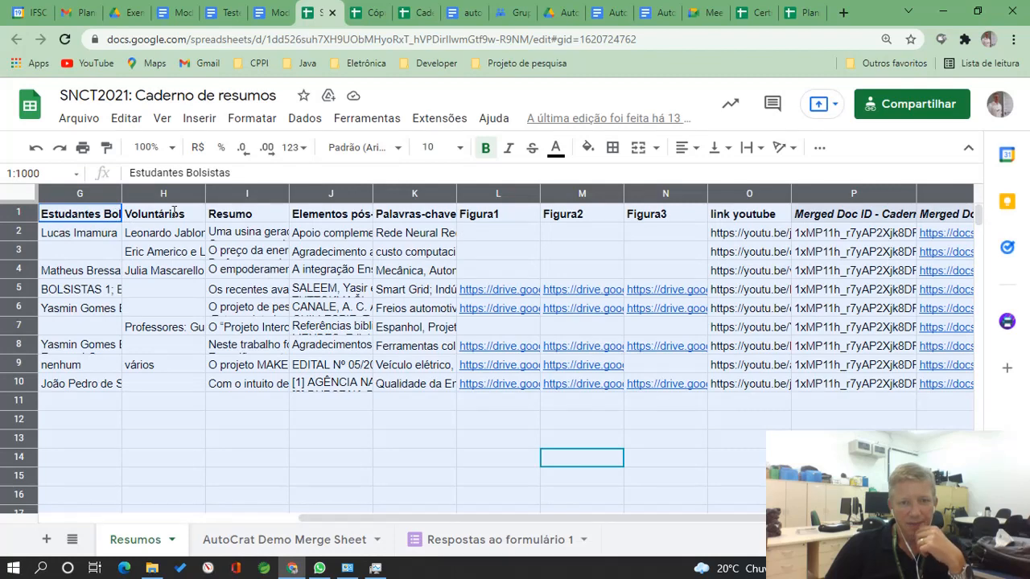
click(176, 22)
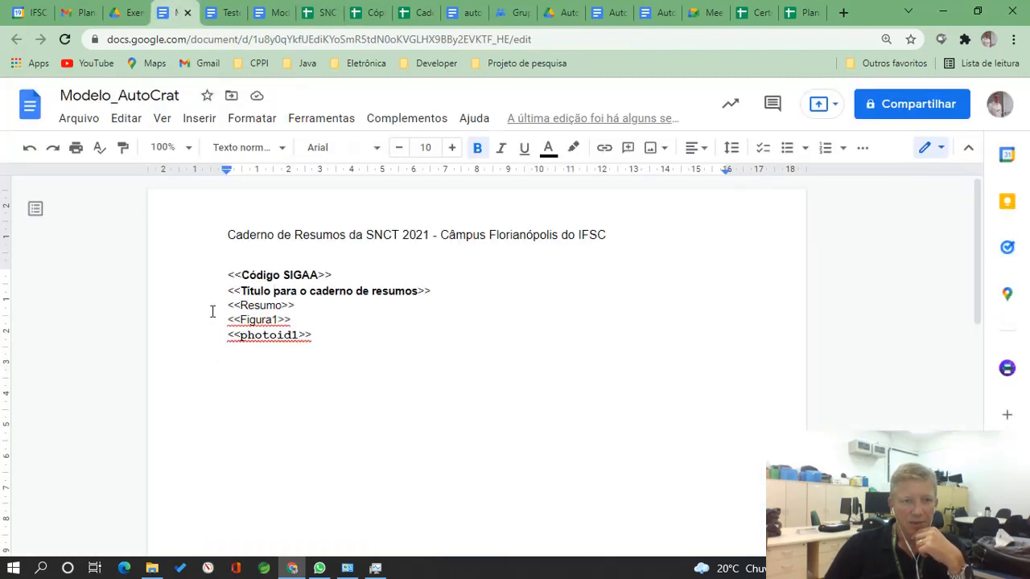
click(238, 273)
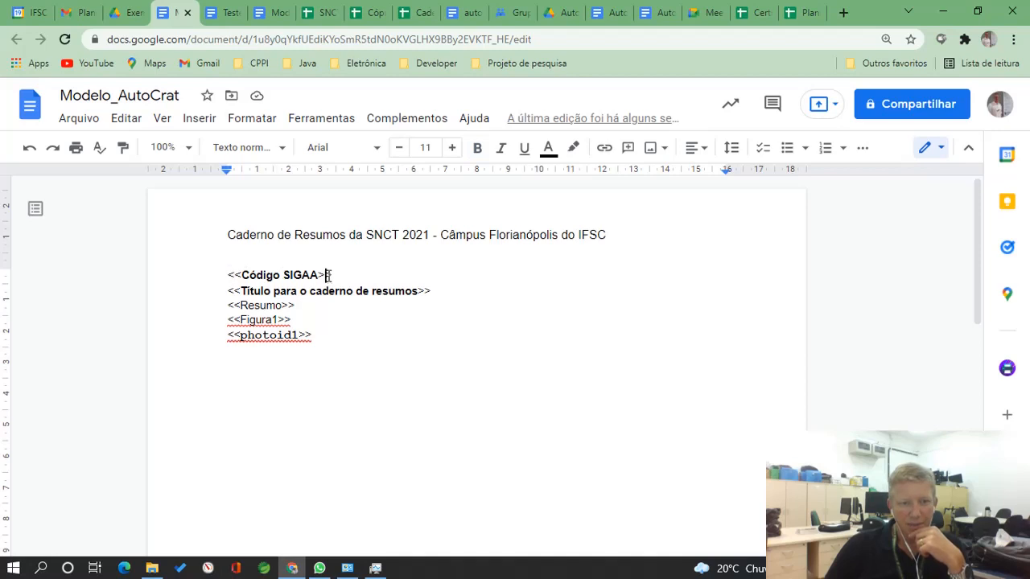
click(215, 275)
shift+click(240, 275)
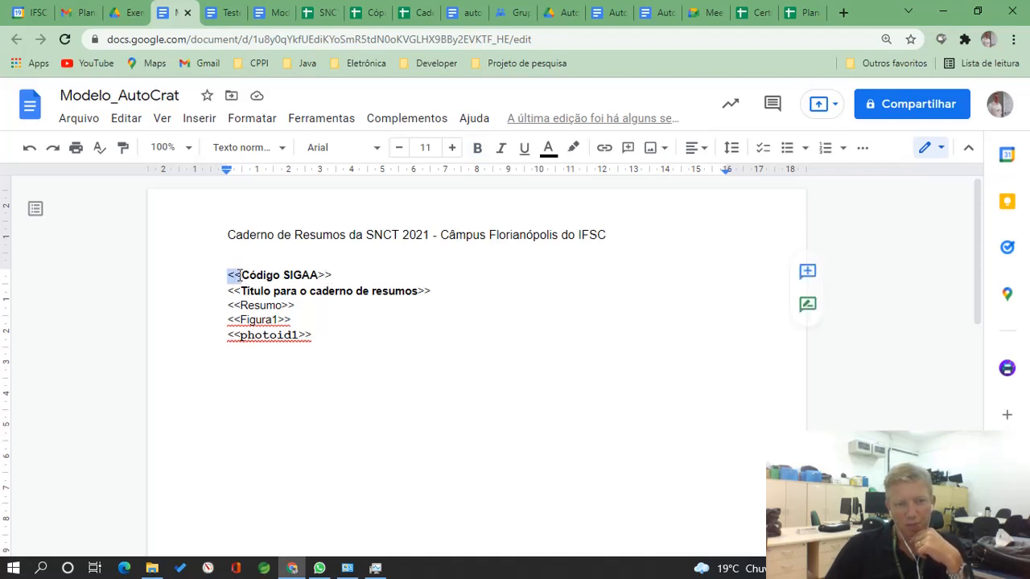
click(330, 276)
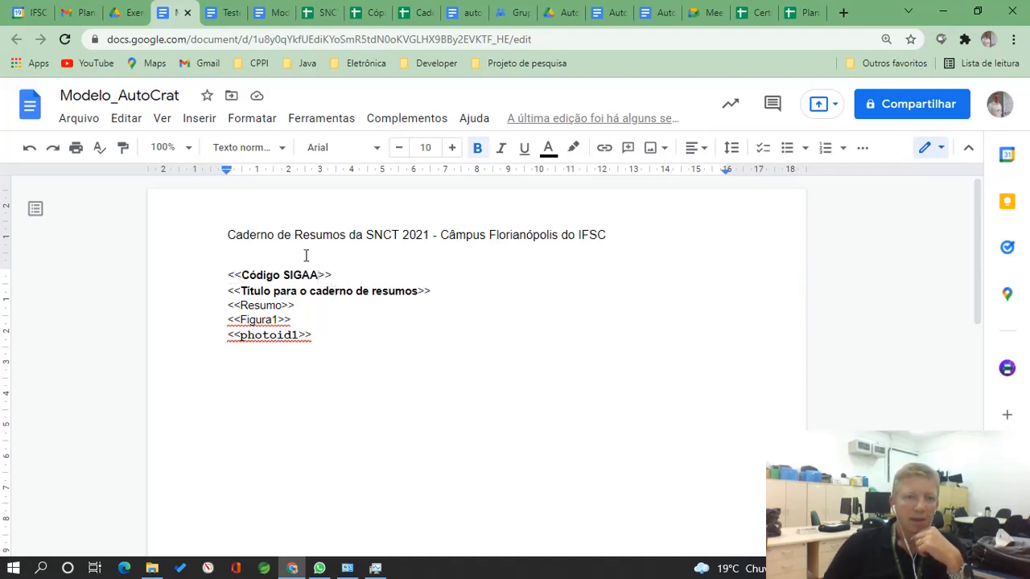
Copy the header text "Título para o caderno de resumos" from cell D1 of the SNCT2021: Caderno de resumos spreadsheet.
click(325, 9)
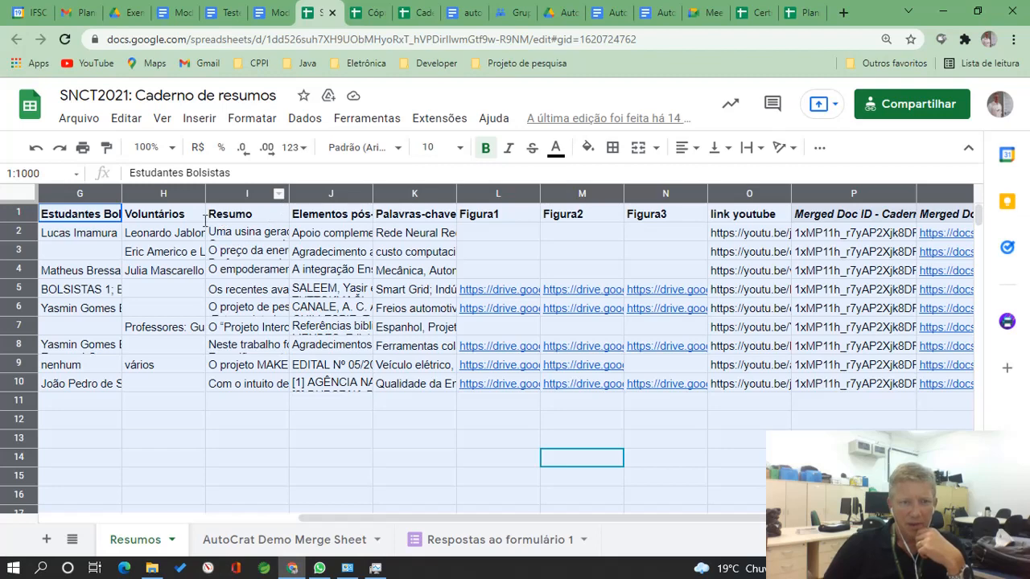
click(106, 212)
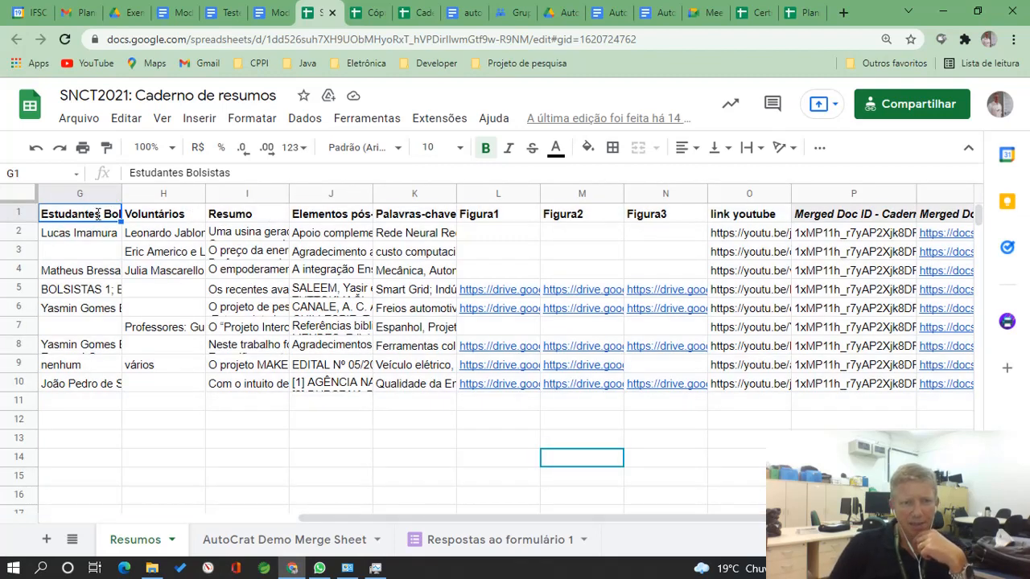
key(Home)
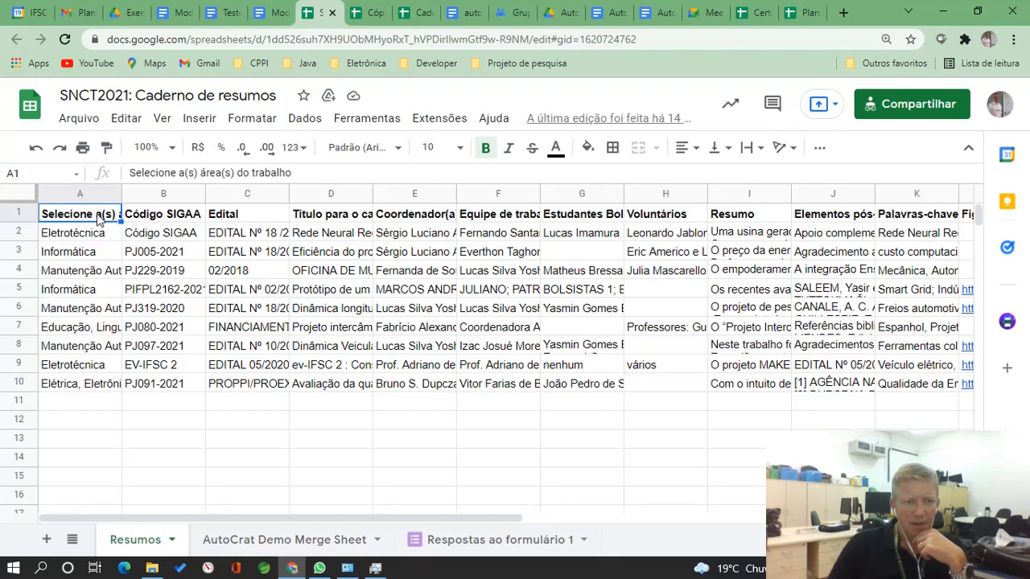
key(Right)
key(Right)
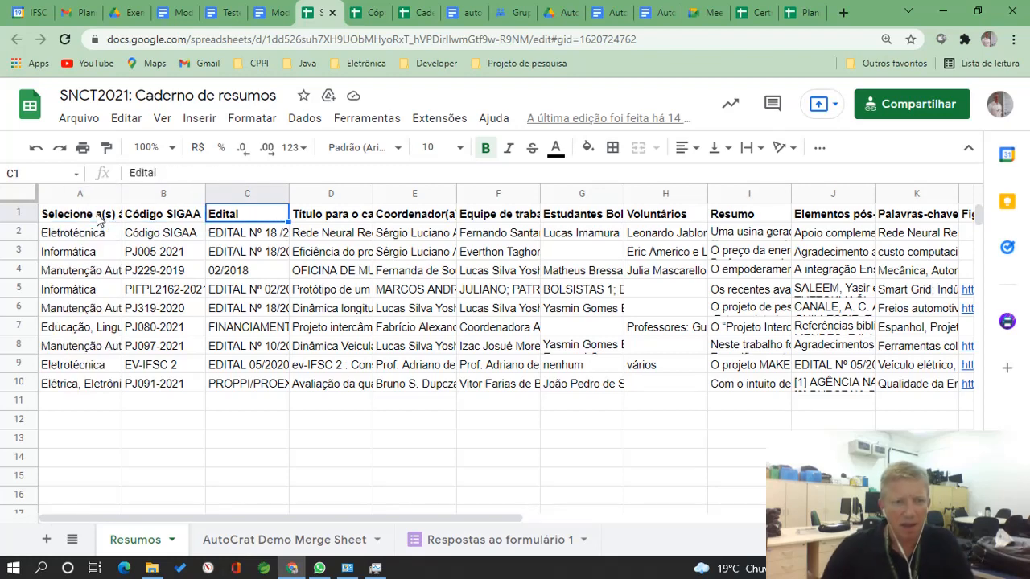
key(Right)
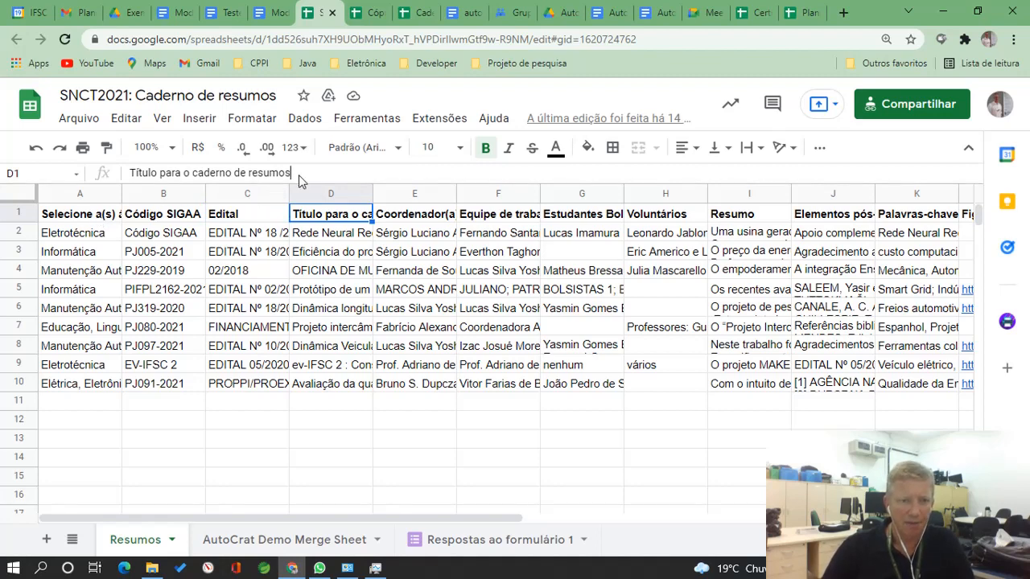
drag(291, 173, 127, 192)
key(ctrl+c)
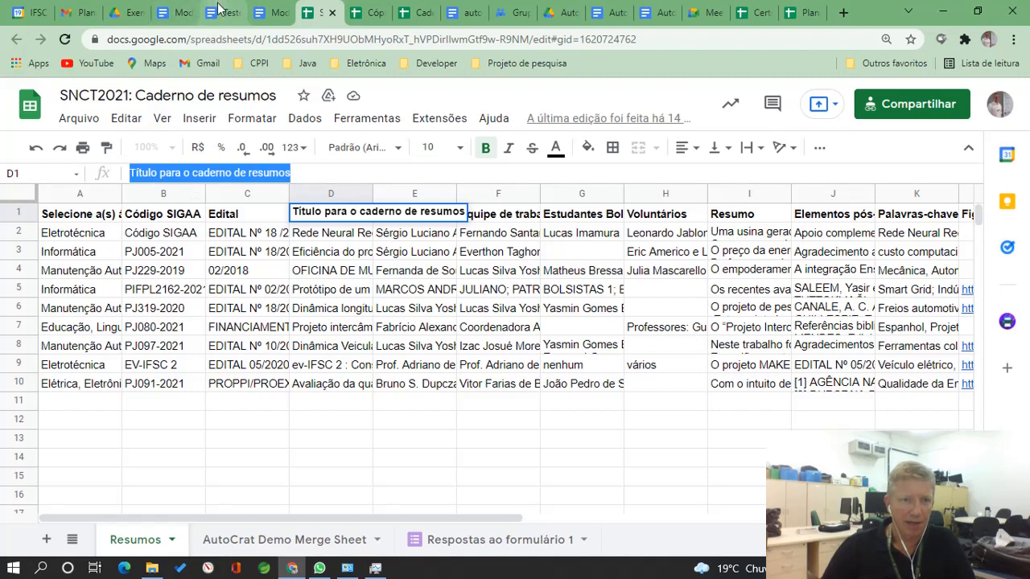
In Modelo_AutoCrat, replace "Código SIGAA" inside the first merge tag with the copied "Título para o caderno de resumos".
click(163, 14)
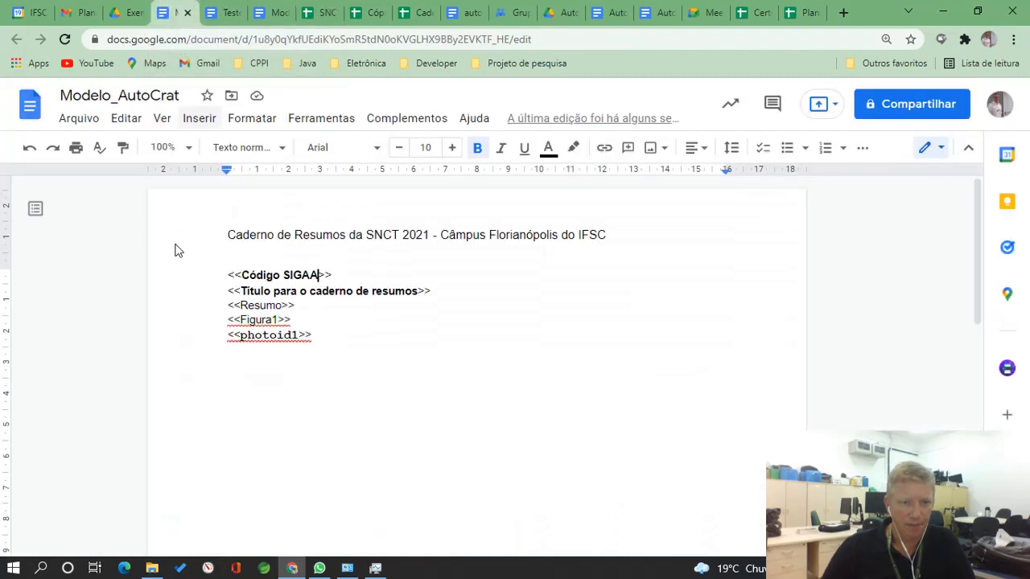
drag(319, 275, 244, 279)
key(ctrl+v)
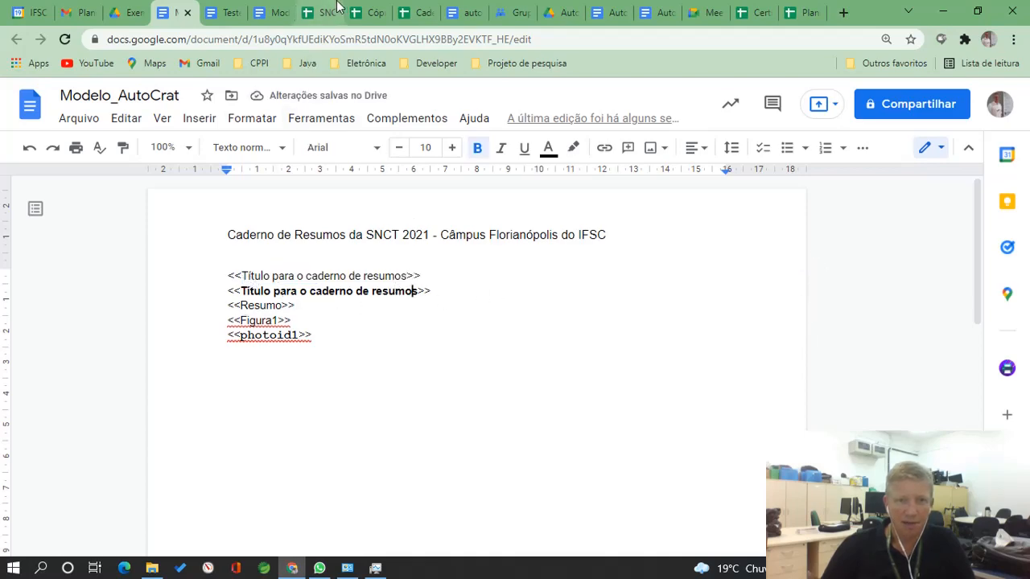
Copy the header text "Coordenador(a) do trabalho" from cell E1 of the SNCT2021: Caderno de resumos spreadsheet.
click(320, 13)
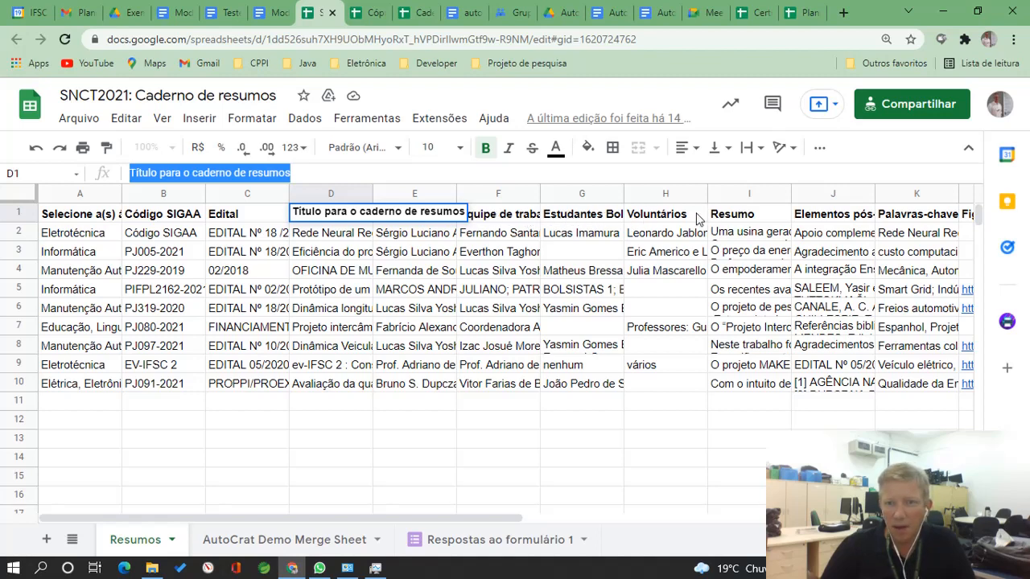
click(520, 216)
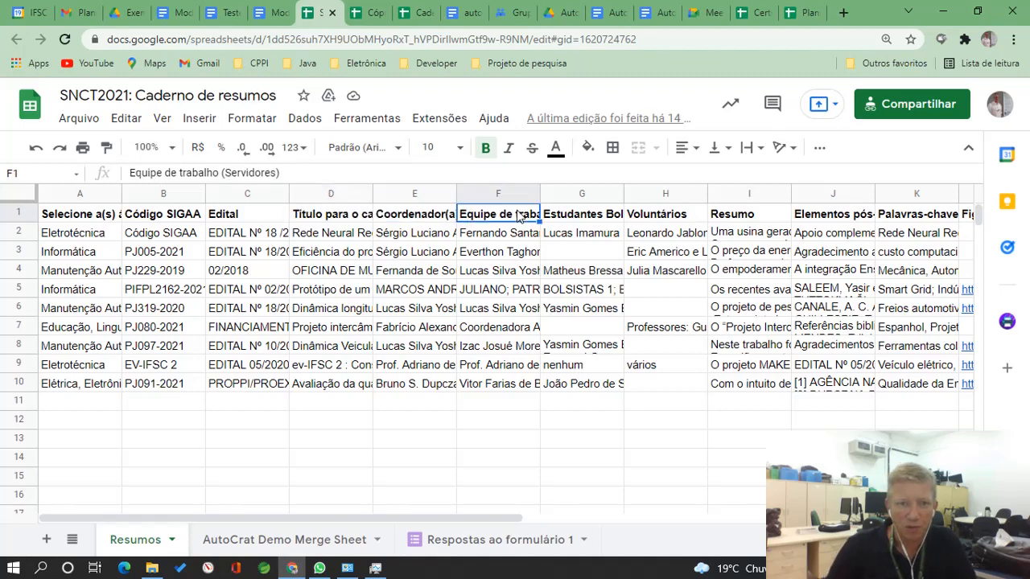
key(Left)
key(Left)
key(Left)
key(Left)
key(Left)
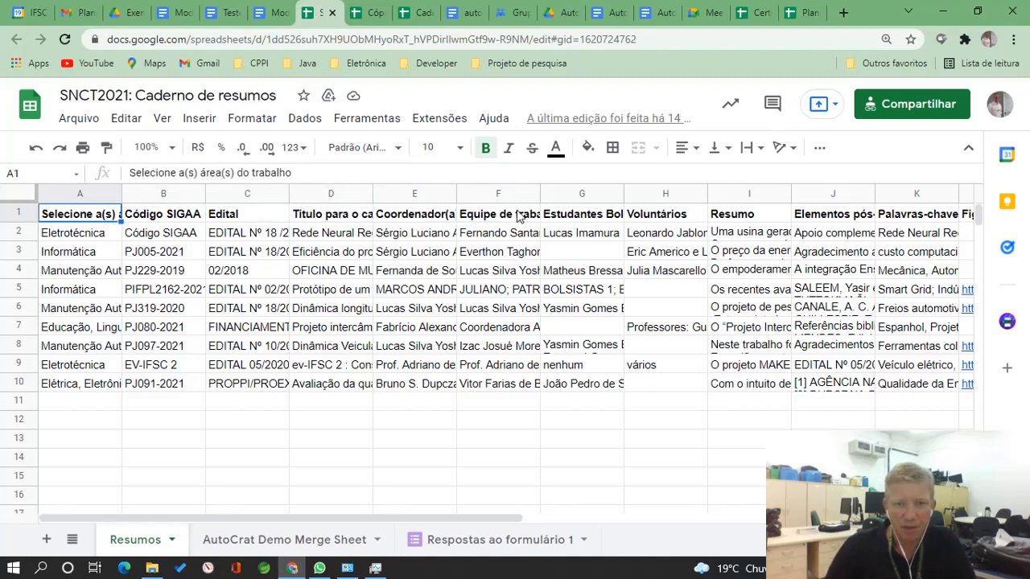
key(Right)
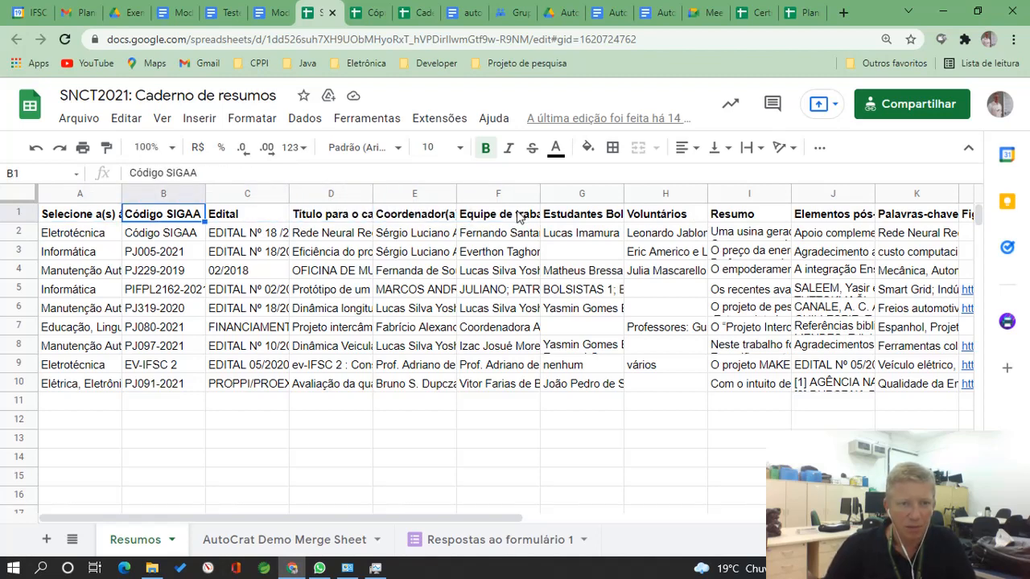
key(Right)
key(Right)
key(Right)
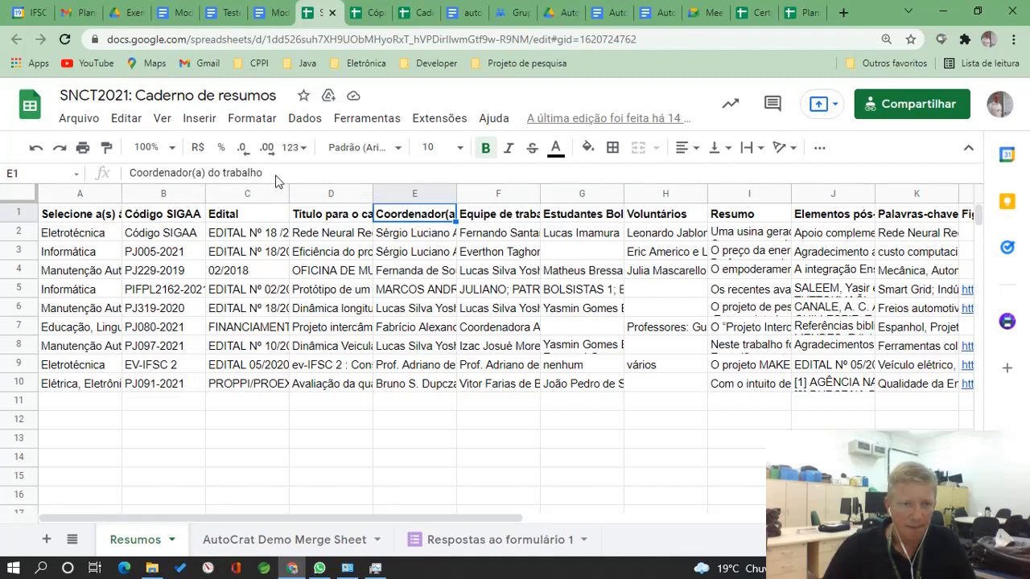
drag(275, 178, 96, 177)
key(ctrl+c)
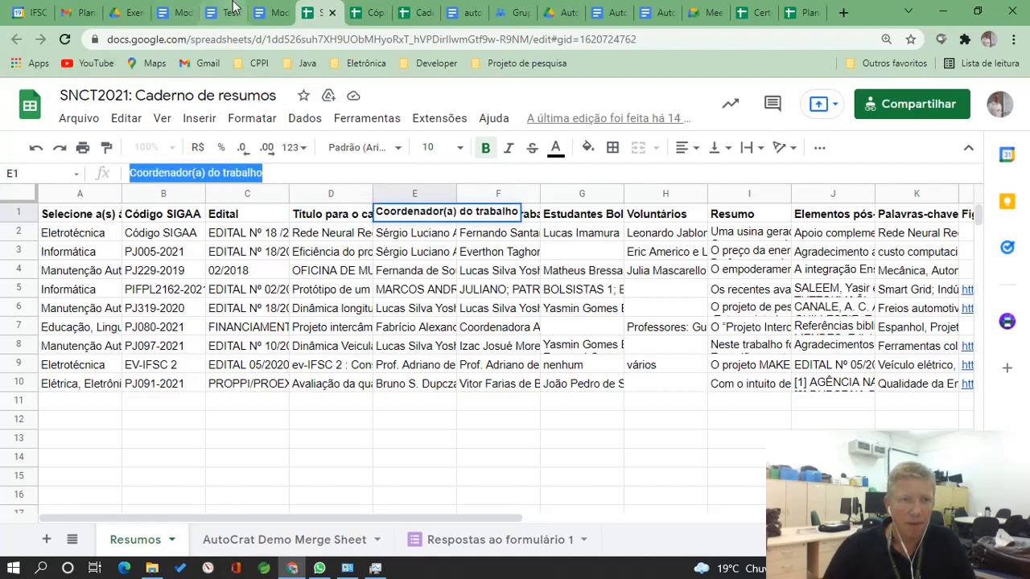
In Modelo_AutoCrat, replace the field name inside the second merge tag with the copied "Coordenador(a) do trabalho".
click(173, 12)
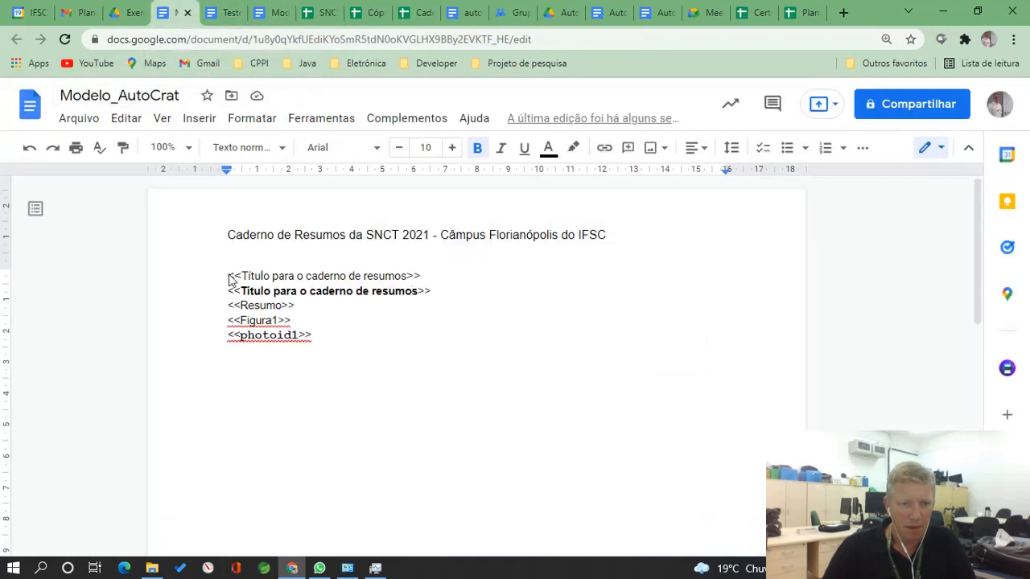
drag(241, 293, 416, 298)
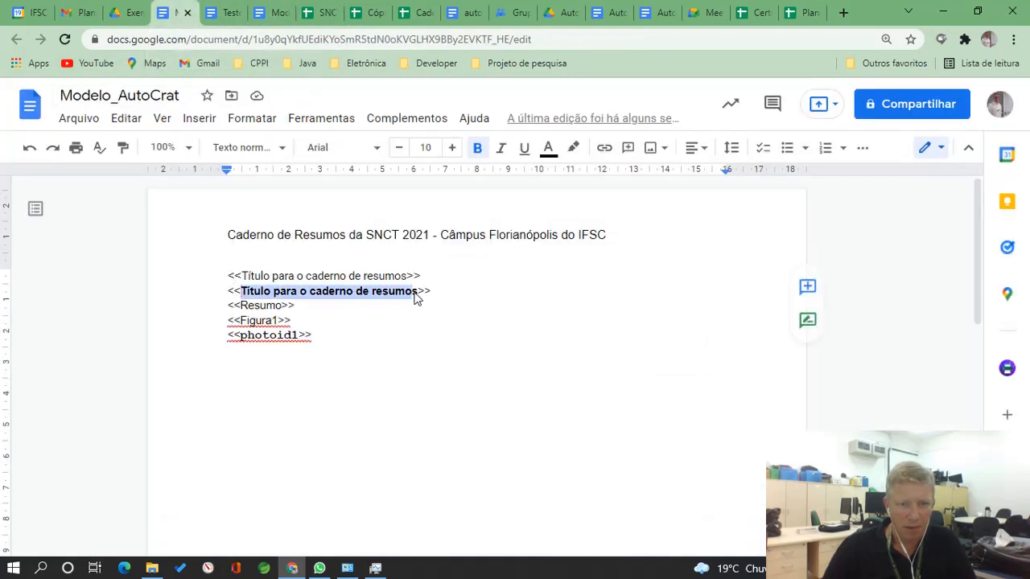
key(ctrl+v)
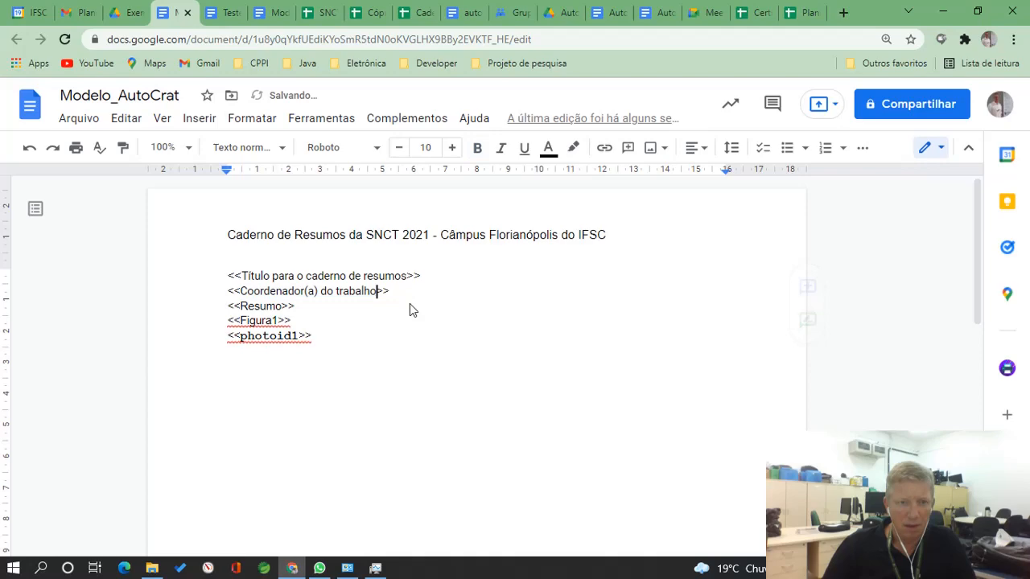
Check the Resumo tag against the spreadsheet's column header, and replace "Figura1" with "imagemid" in the fourth merge tag of Modelo_AutoCrat.
click(280, 306)
click(249, 305)
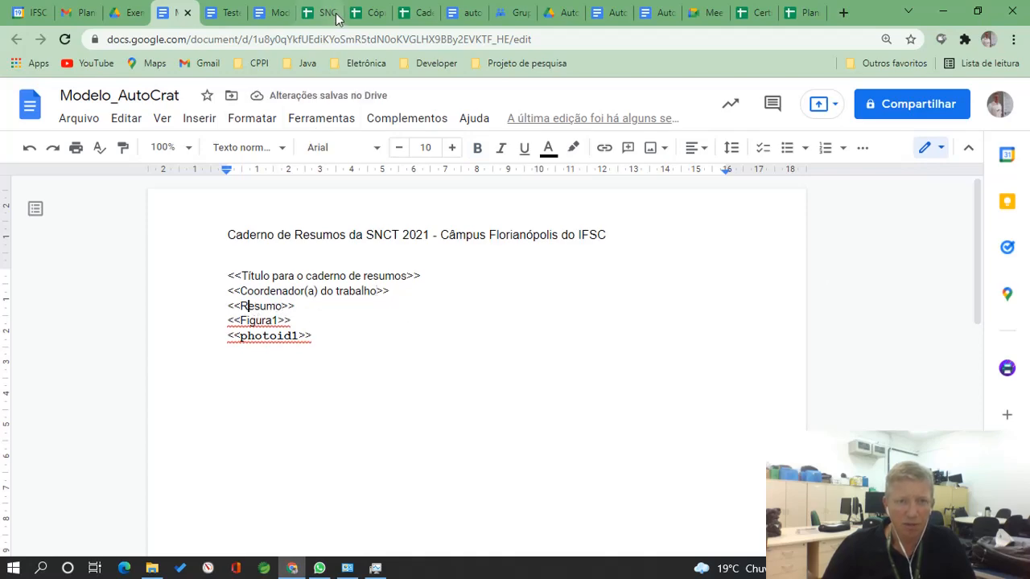
click(337, 18)
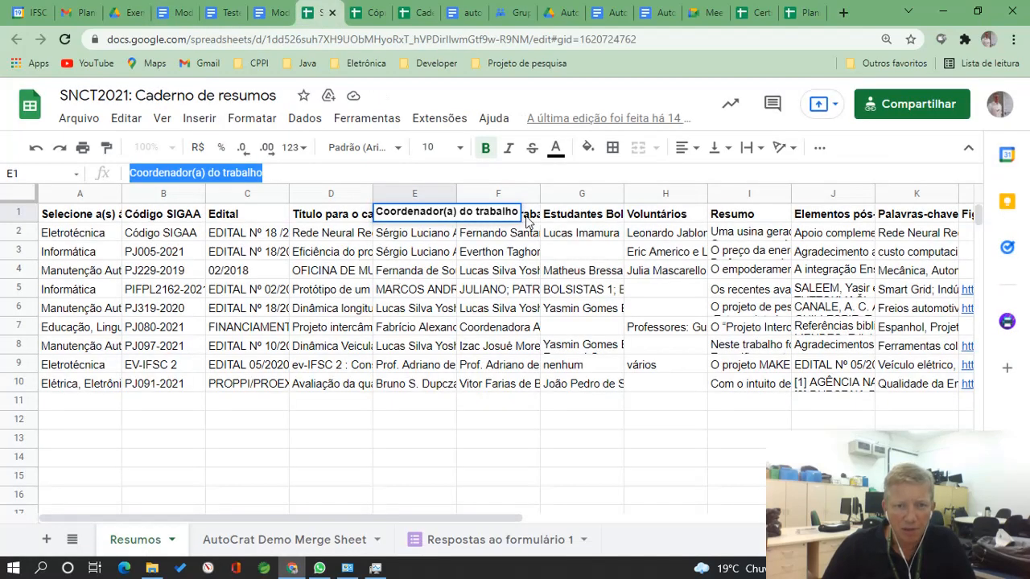
click(733, 217)
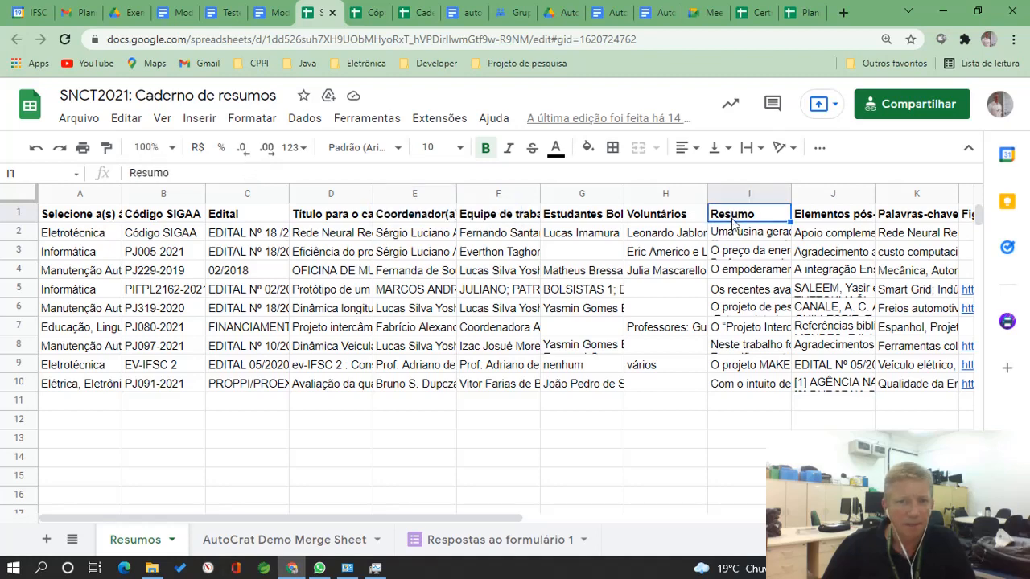
click(173, 13)
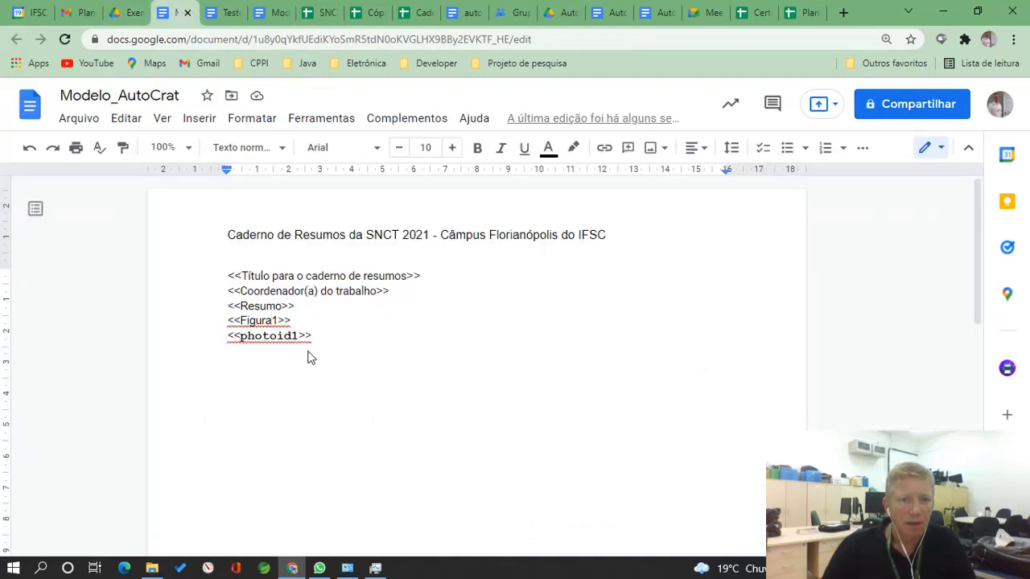
click(282, 324)
drag(279, 322, 246, 329)
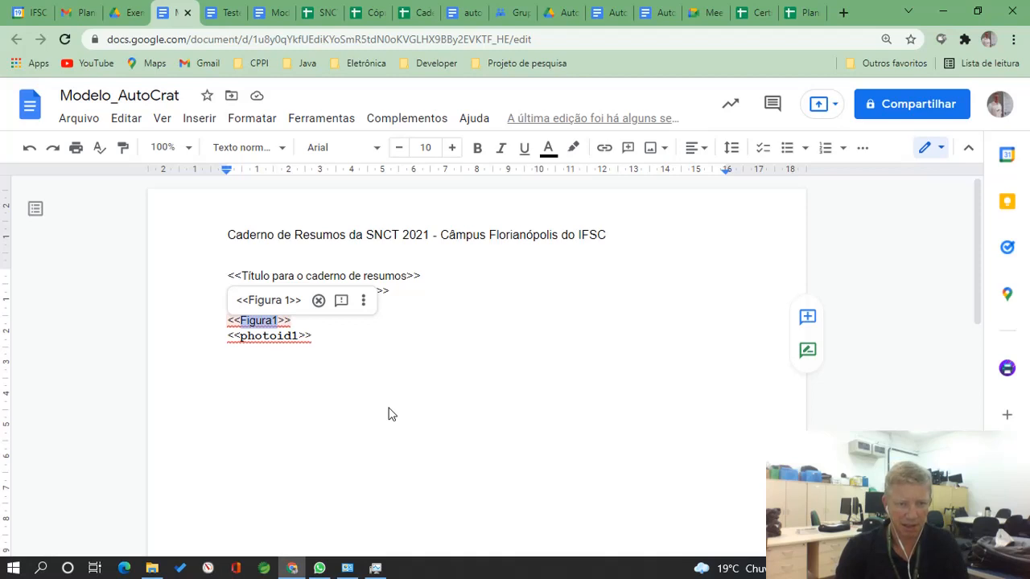
text(imagemid)
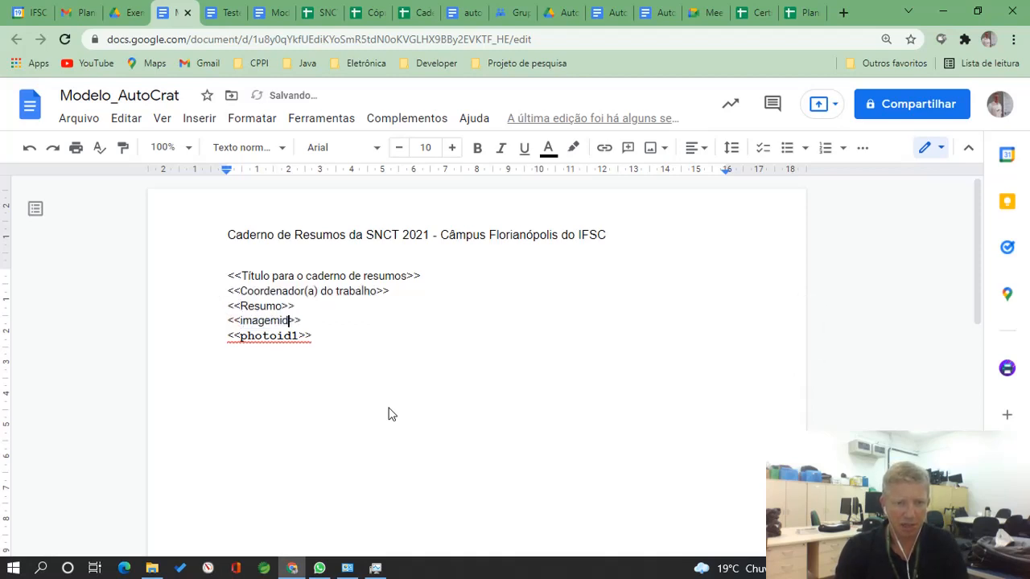
Complete the fourth merge tag as imagemid1 and replace "photoid1" in the fifth tag with "imagemid2".
key(Down)
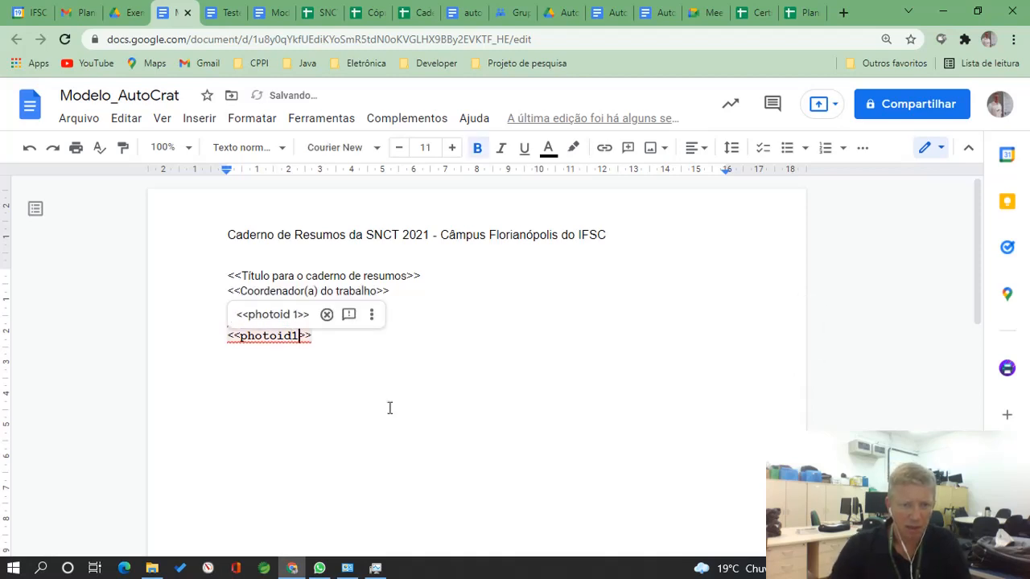
key(shift+Left)
key(shift+Left)
key(shift+Left)
key(shift+Left)
key(shift+Left)
key(shift+Left)
key(shift+Left)
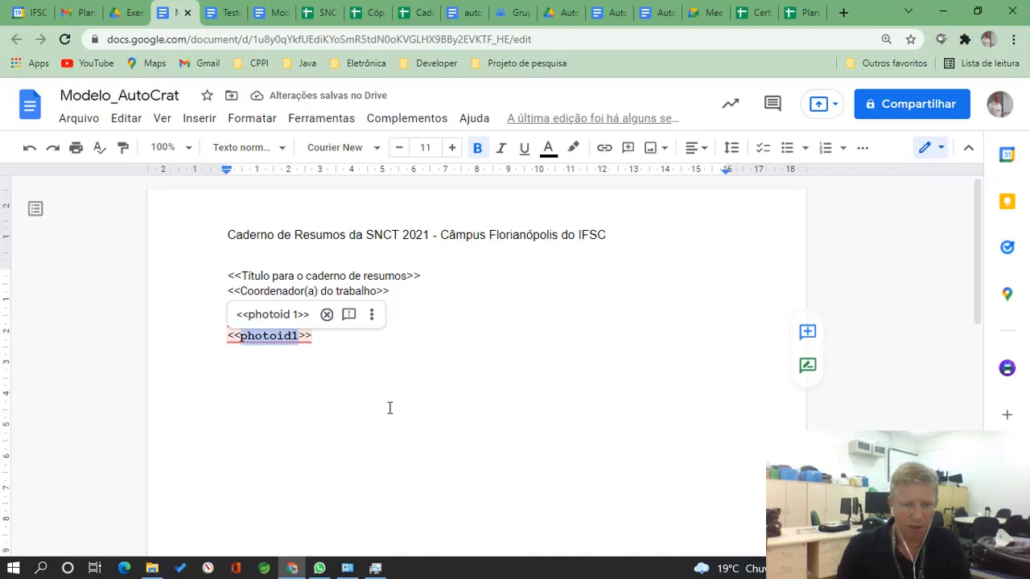
text(image)
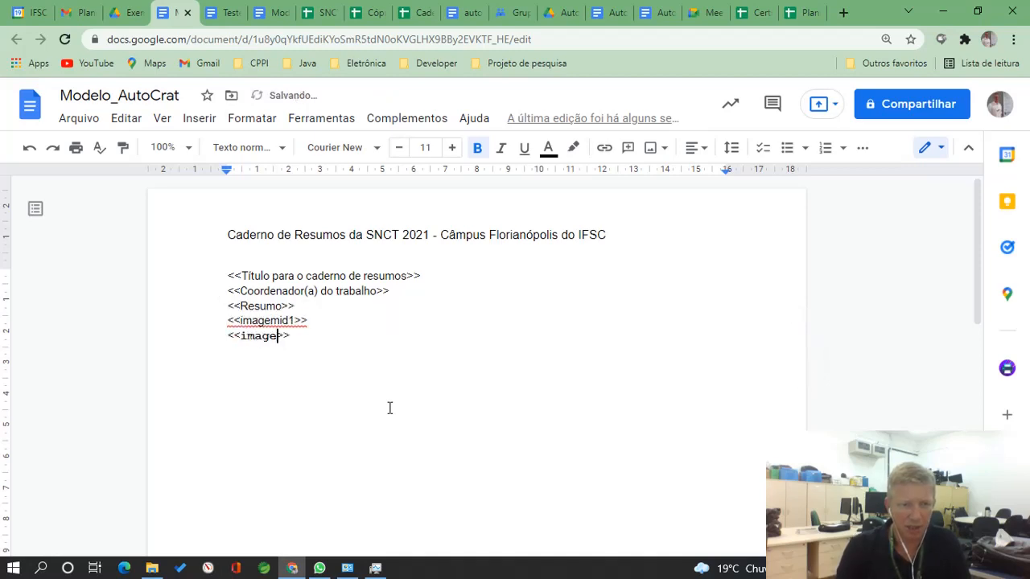
text(mid2)
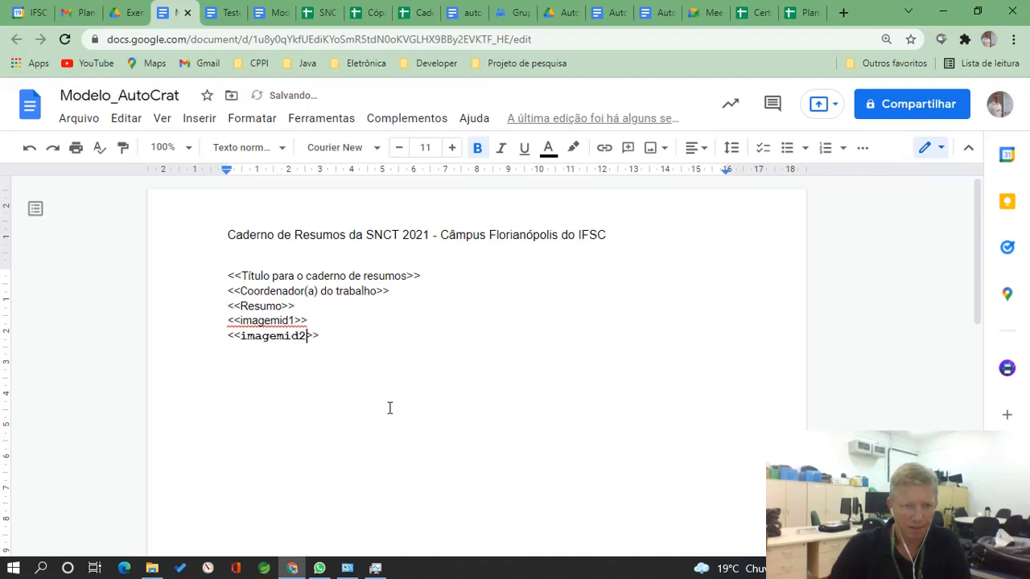
Copy the whole <<imagemid1>> tag, replace the bold tag beneath it with the copy, and add another copy on the line below.
key(Up)
key(shift+Home)
key(ctrl+c)
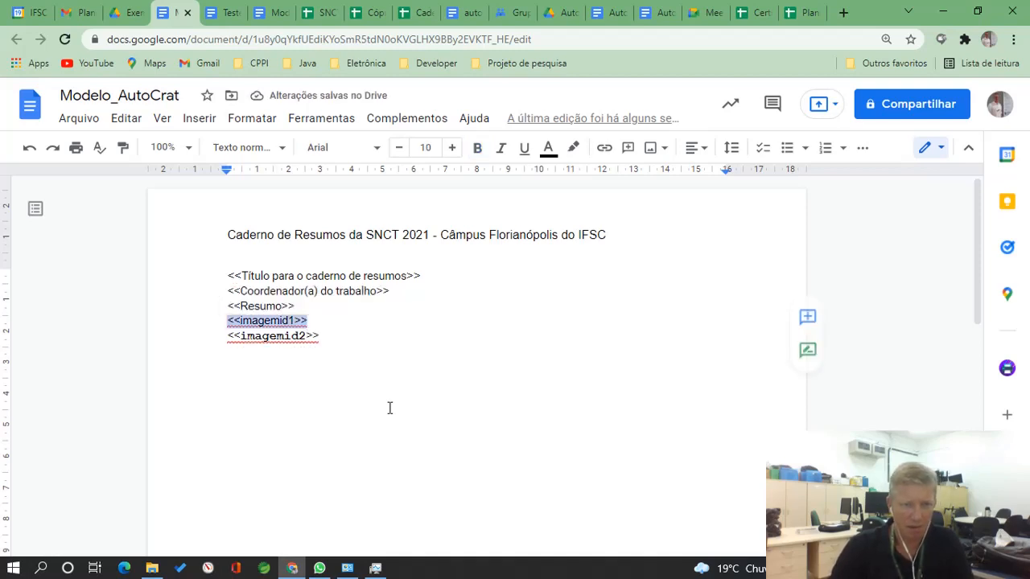
key(Down)
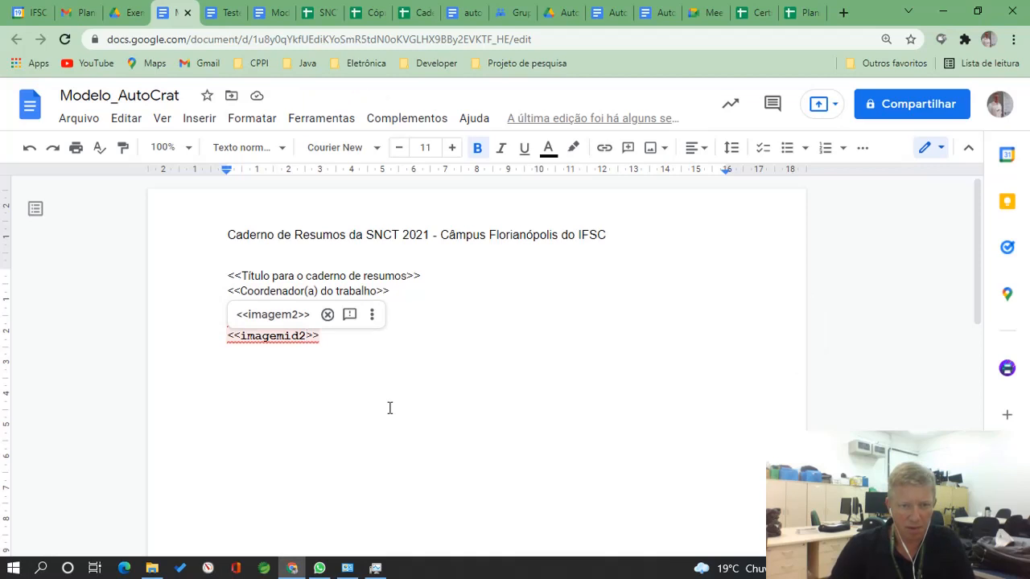
key(shift+End)
key(ctrl+v)
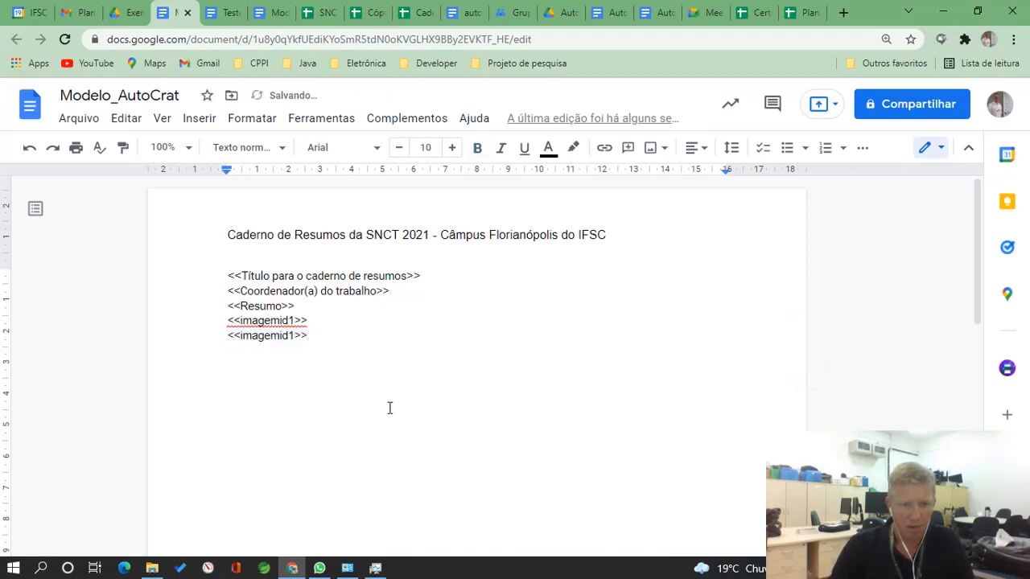
key(ctrl+v)
Renumber the two pasted image tags as imagemid2 and imagemid3.
key(Left)
key(Left)
key(Left)
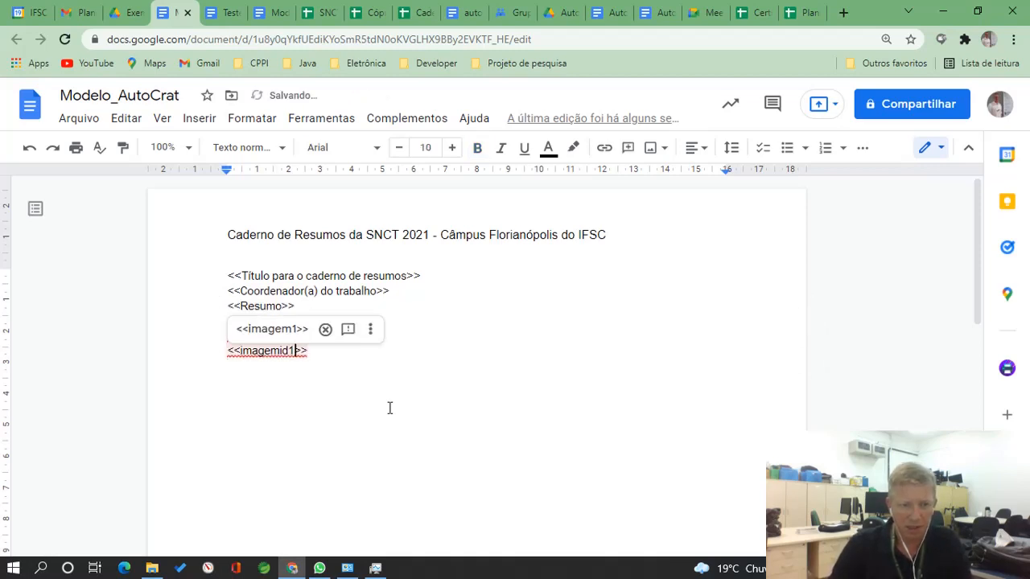
key(Up)
key(Down)
key(Delete)
text(3)
Insert a blank line above the imagemid1 tag and another above the Resumo tag.
key(Up)
key(Up)
key(Up)
key(Up)
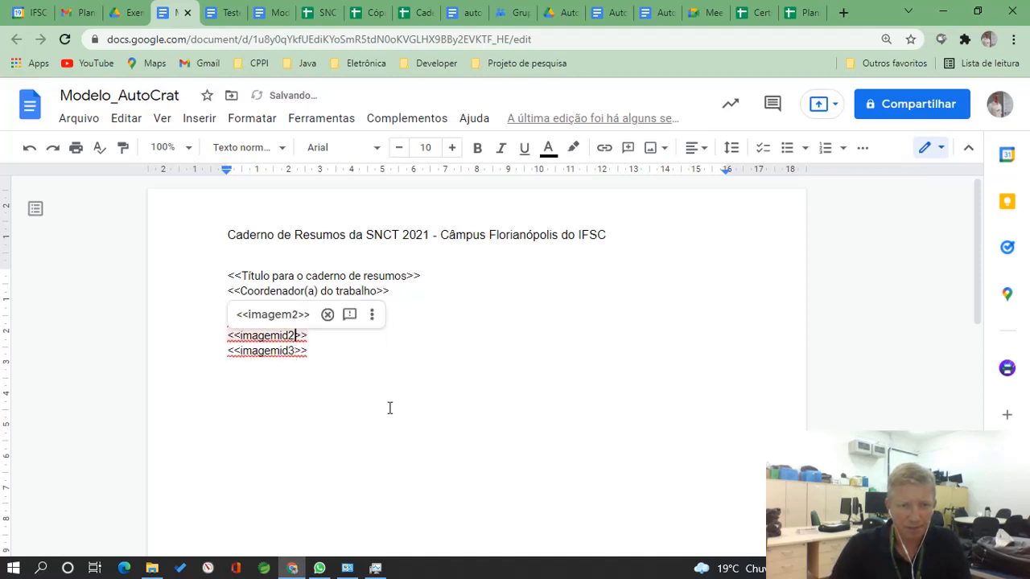
key(Down)
key(Return)
key(Up)
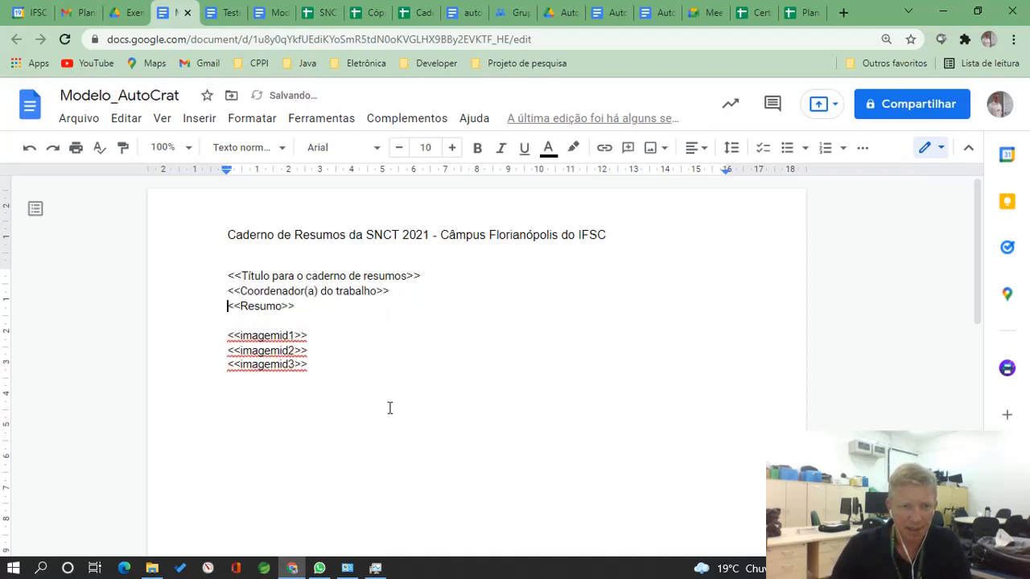
key(Return)
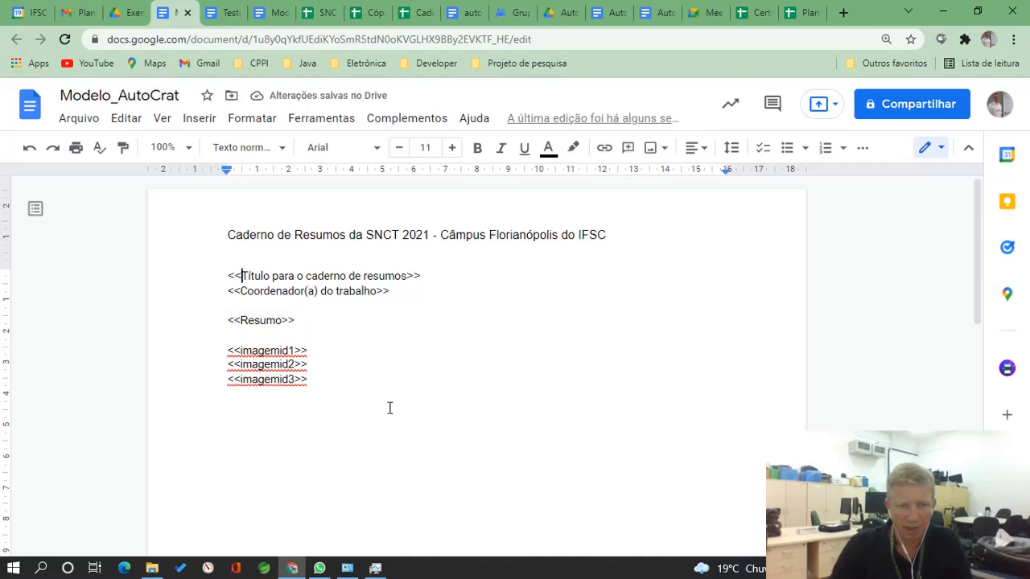
Make the field name "Título para o caderno de resumos" inside the first merge tag bold.
key(shift+Right)
key(shift+Right)
key(shift+Right)
key(shift+Right)
key(shift+Right)
key(shift+Right)
key(shift+Right)
key(shift+Right)
key(shift+Right)
key(shift+Right)
key(shift+Right)
key(shift+Right)
key(shift+Right)
key(shift+Right)
key(shift+Right)
key(shift+Right)
key(shift+Right)
key(shift+Right)
key(shift+Right)
key(shift+Right)
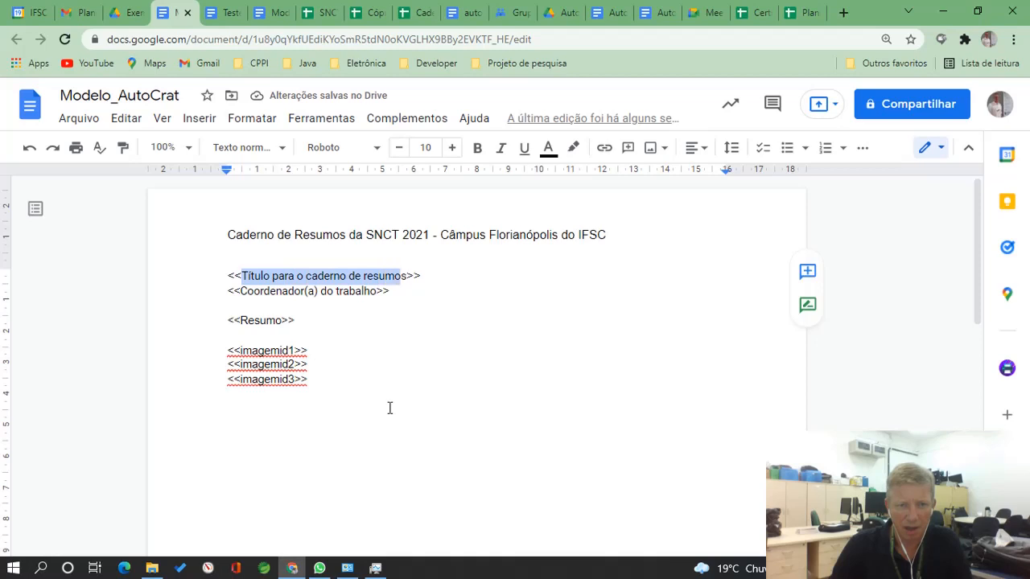
key(shift+Right)
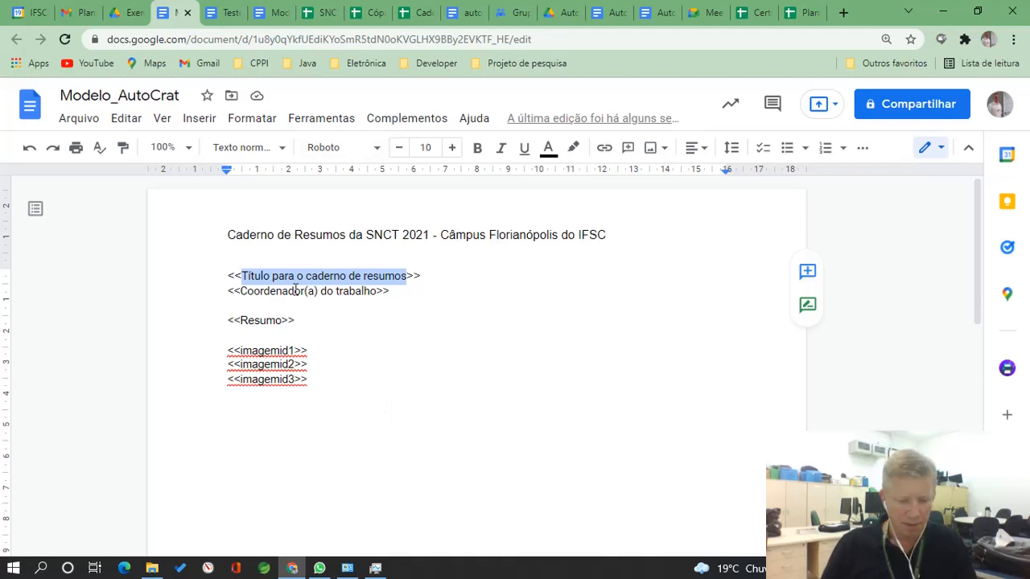
key(ctrl+b)
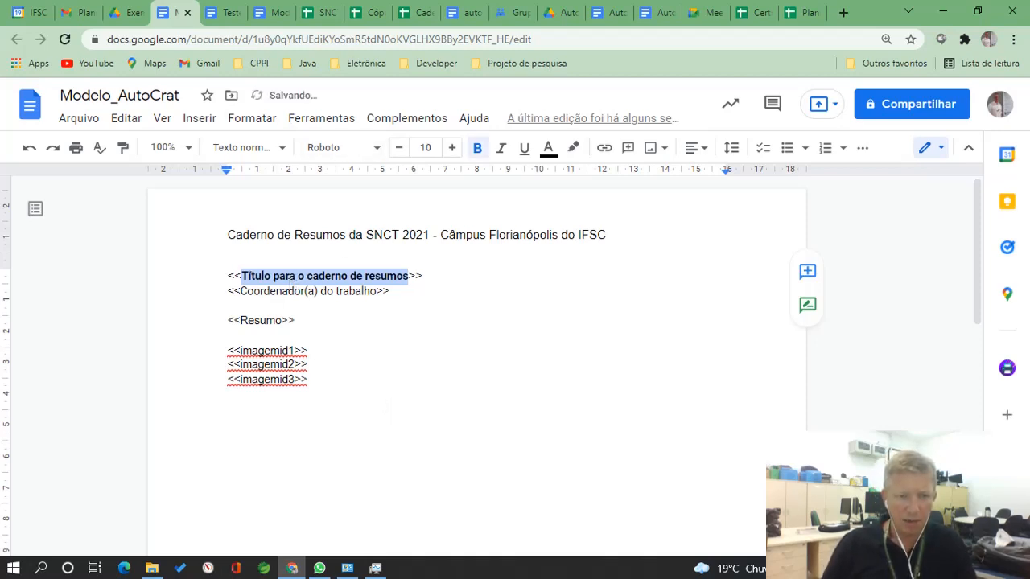
Set the font size of "Título para o caderno de resumos" to 13 and centre its line.
click(451, 147)
click(451, 148)
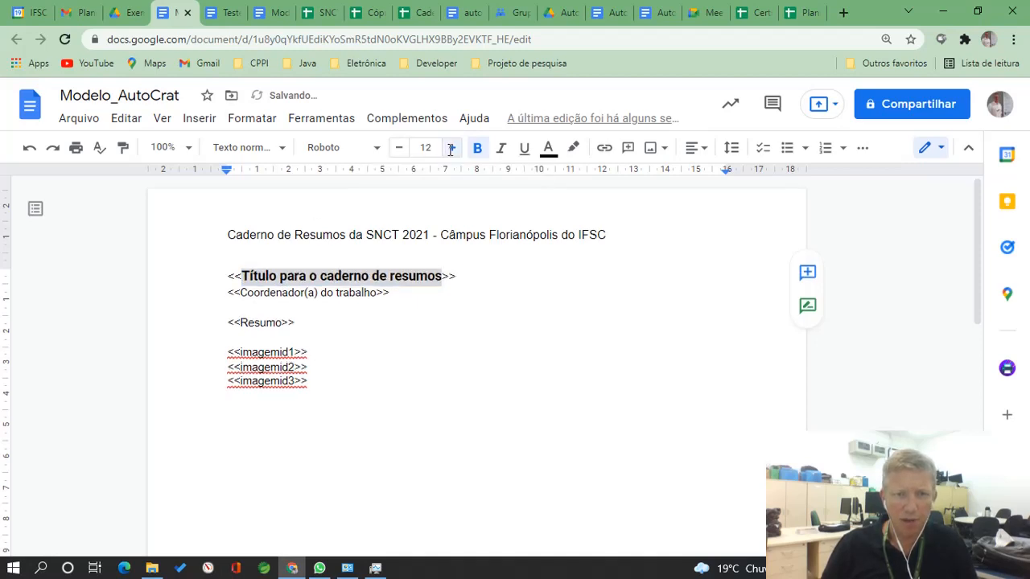
click(452, 147)
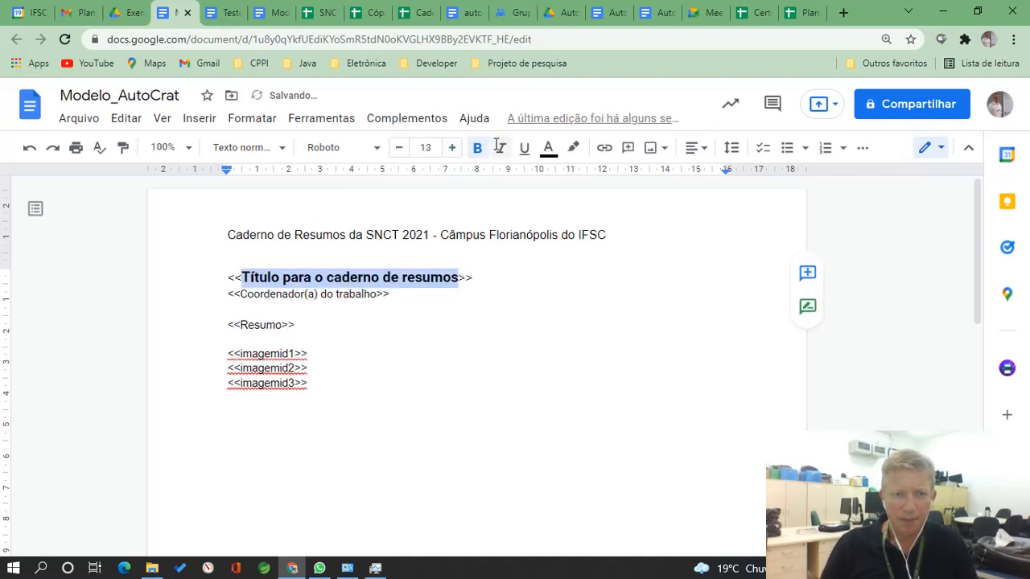
click(695, 148)
click(651, 177)
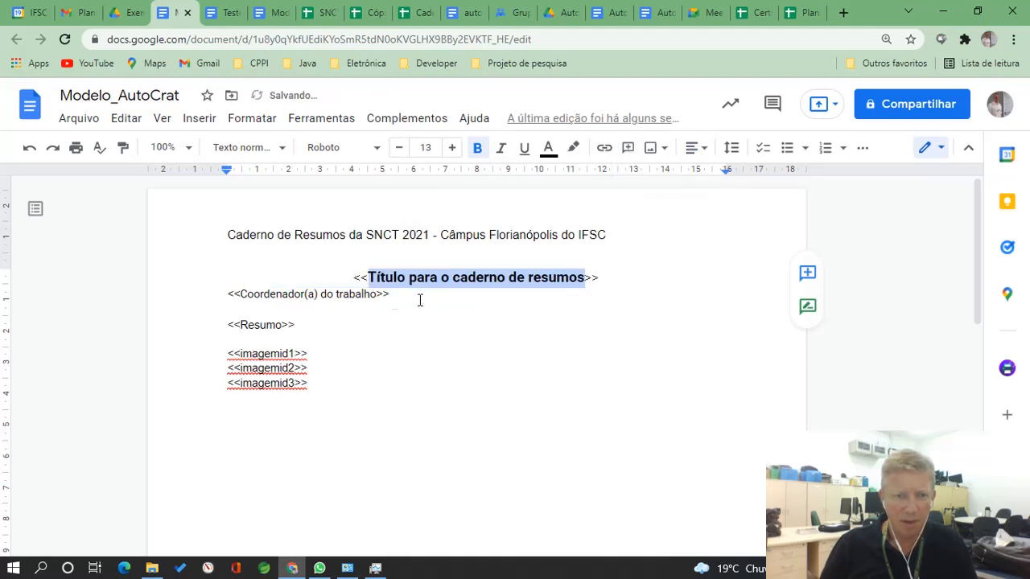
Right-align the Coordenador(a) do trabalho line and make the field name inside its tag bold.
click(374, 296)
drag(376, 294, 243, 296)
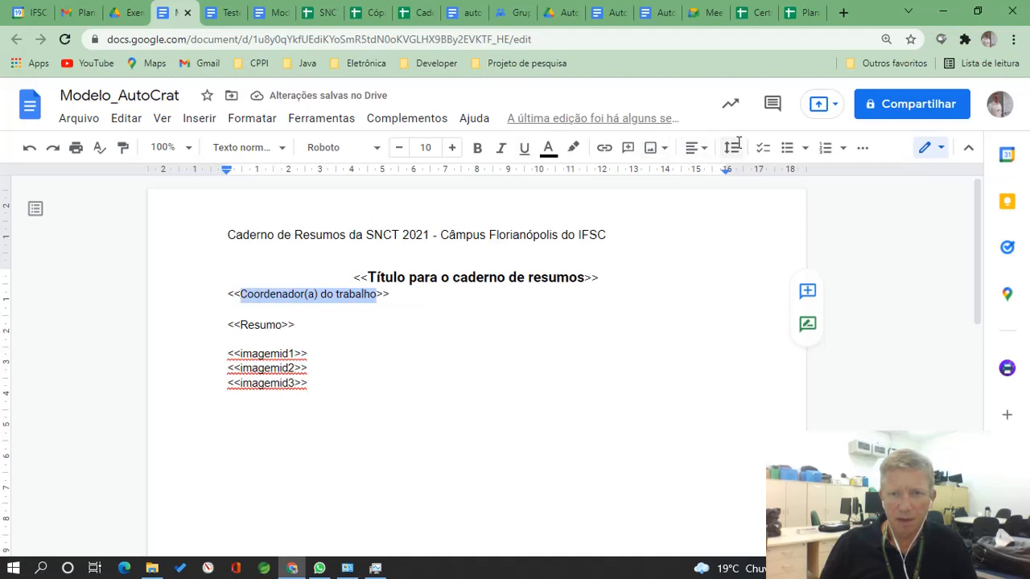
click(696, 147)
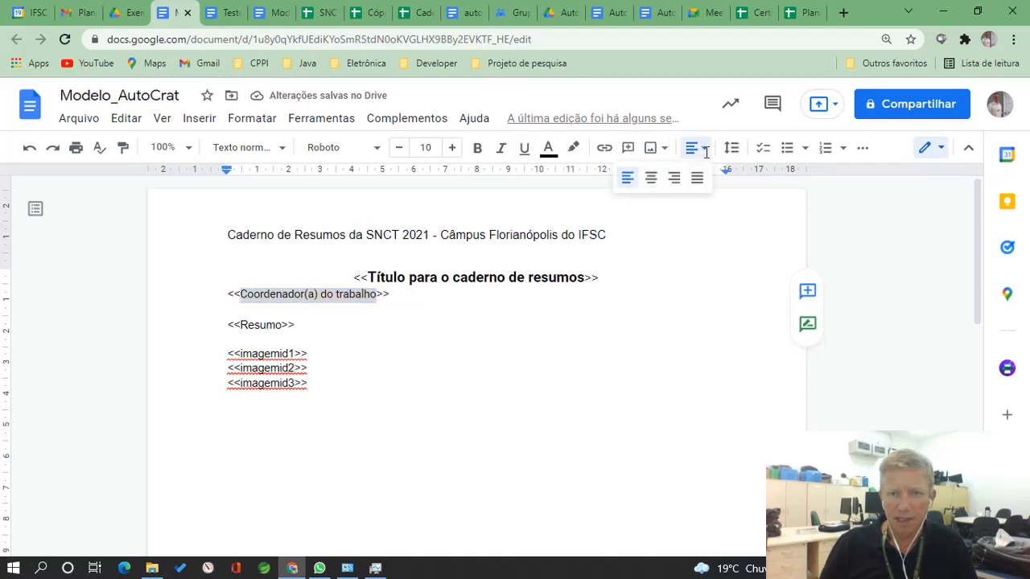
click(675, 178)
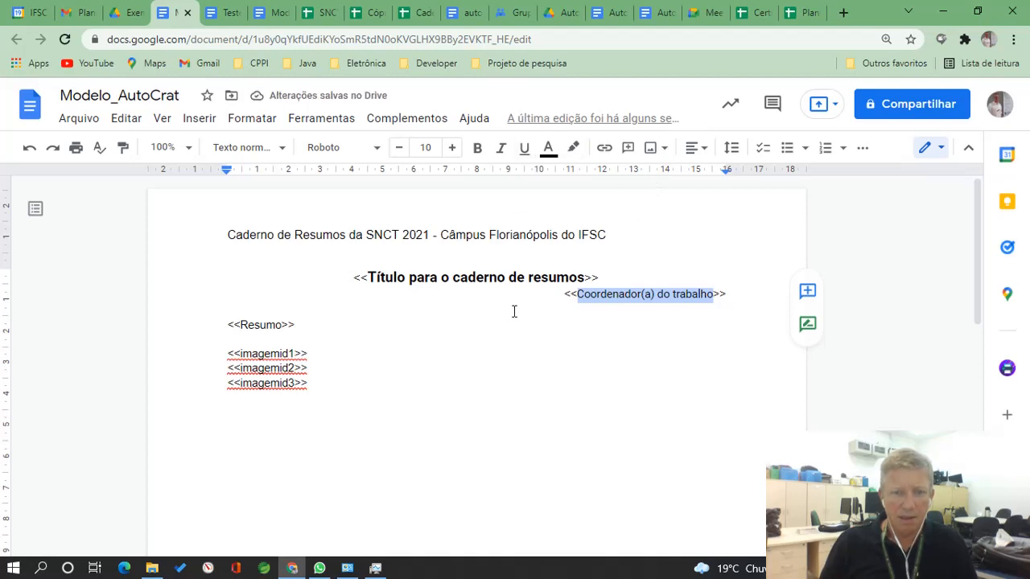
key(ctrl+b)
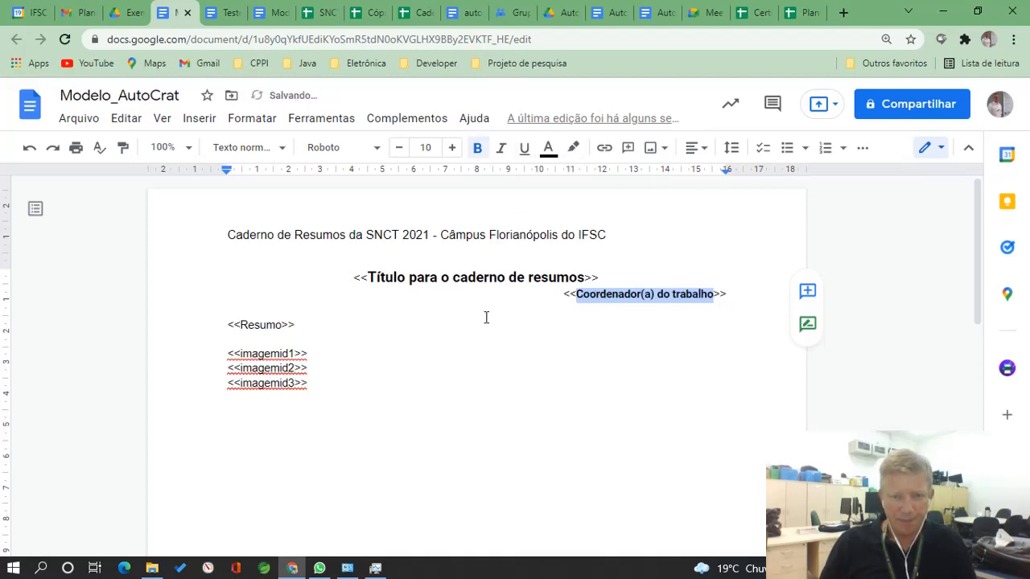
Review the Resumo tag and the three image tags in the template.
double_click(281, 324)
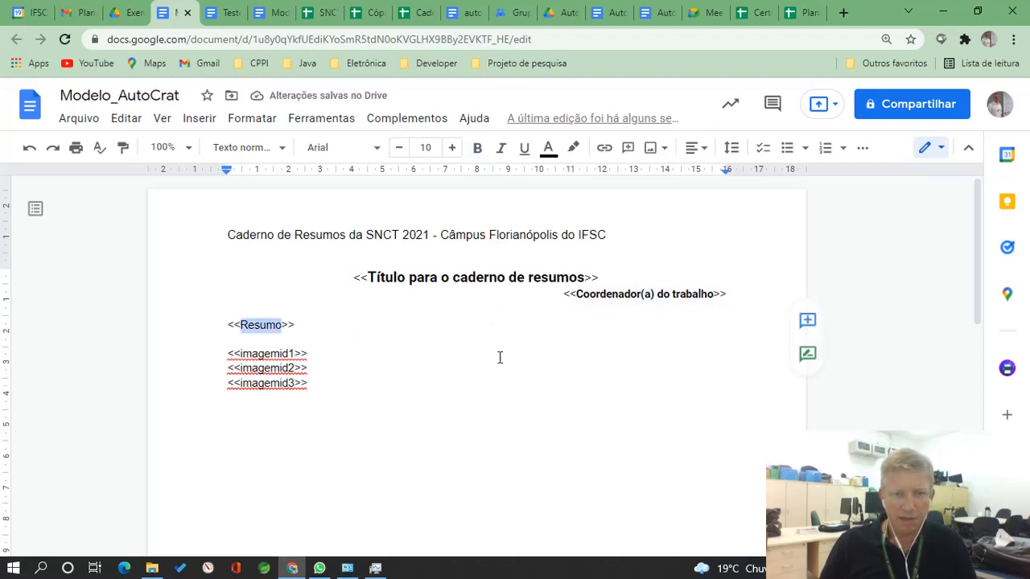
click(297, 356)
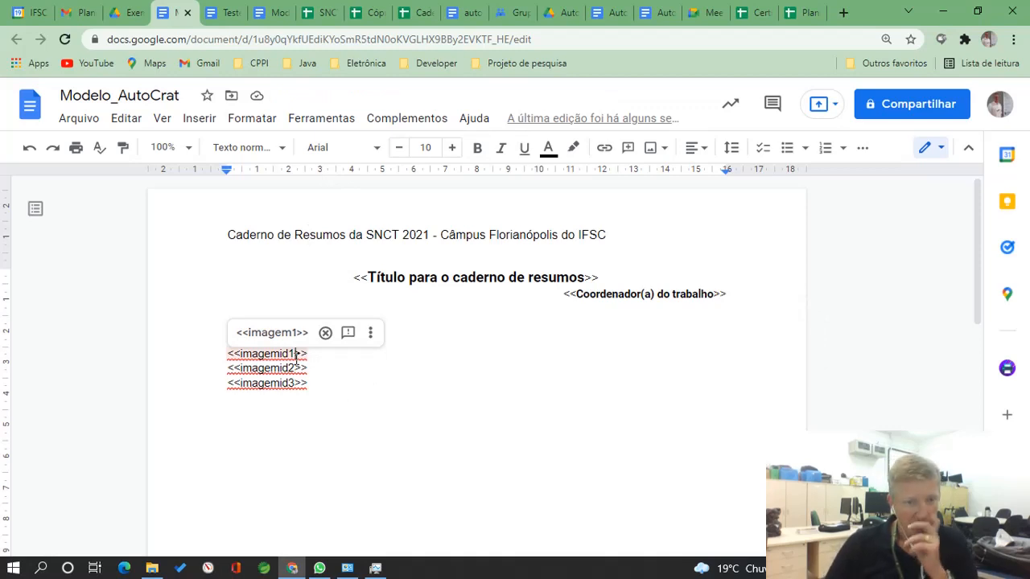
click(297, 368)
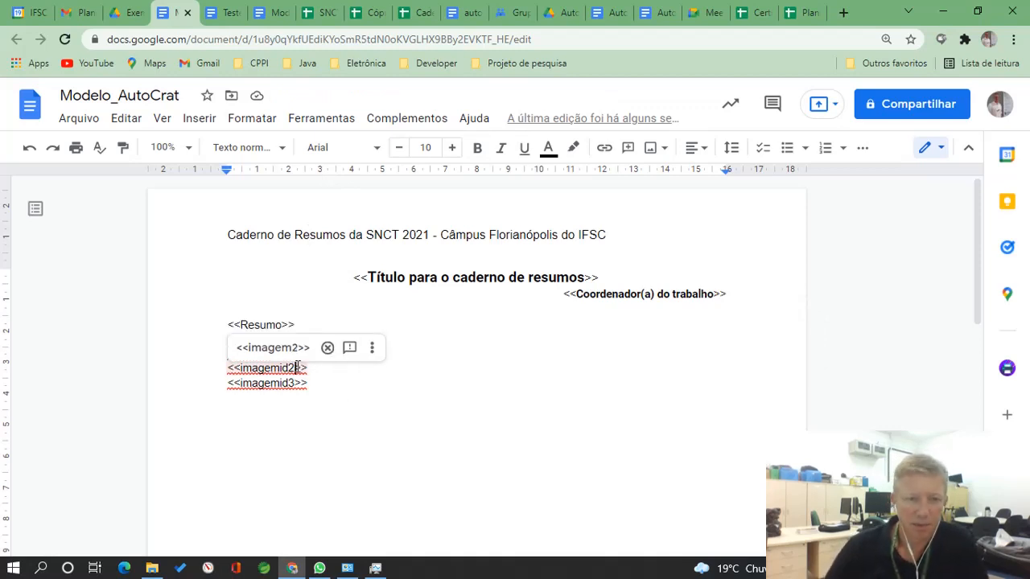
click(297, 383)
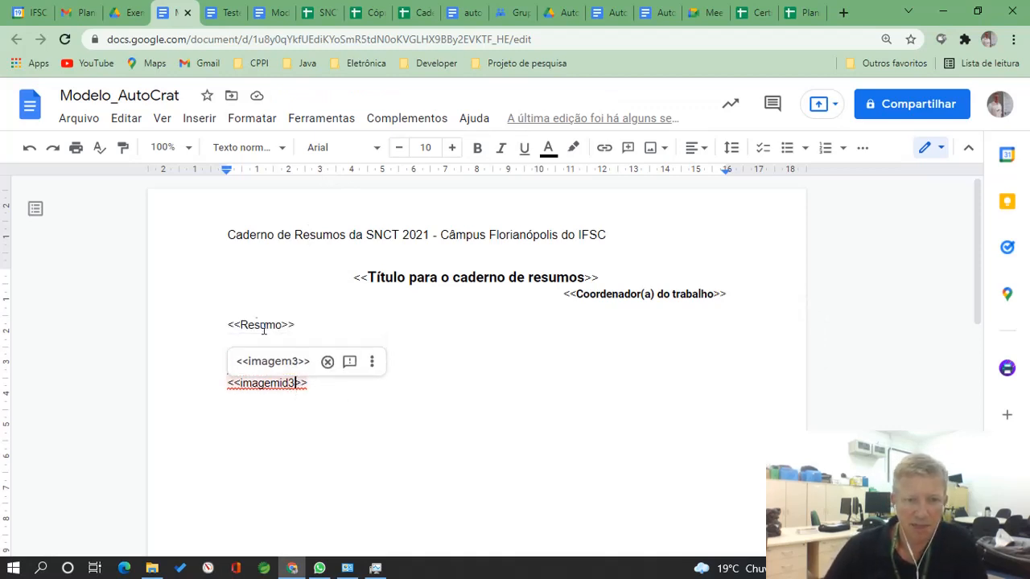
click(354, 325)
click(294, 354)
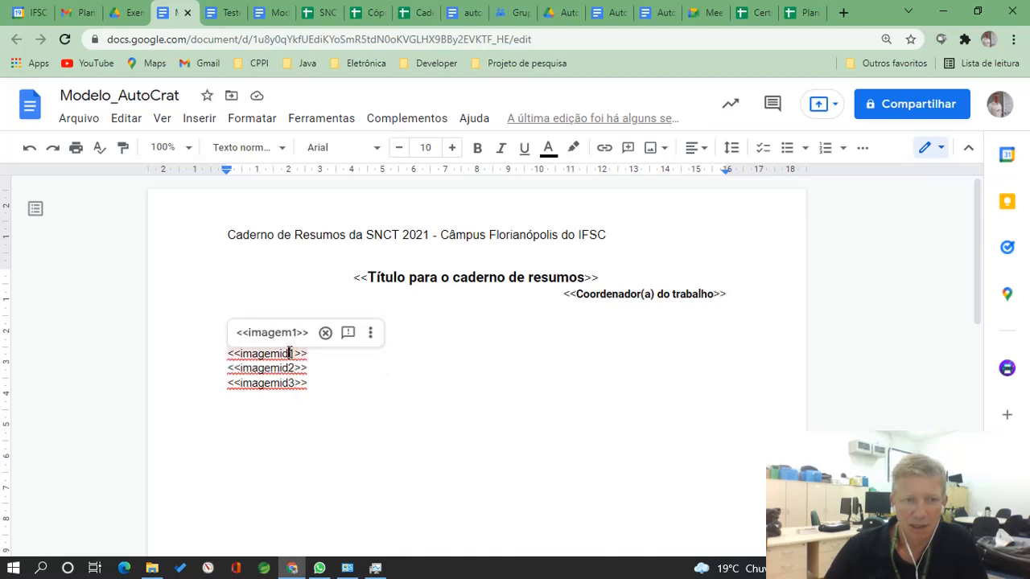
click(311, 260)
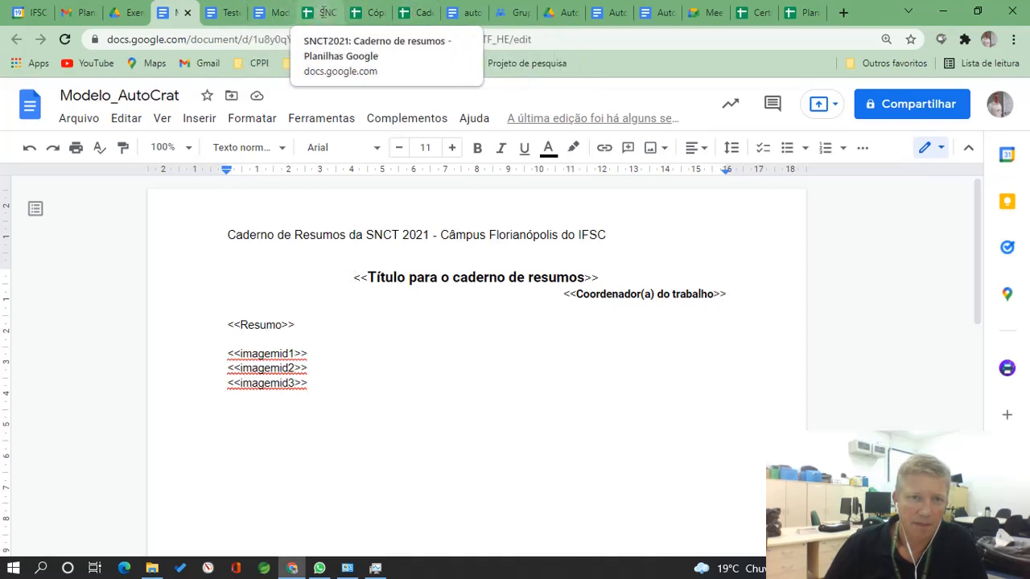
Create a new blank Google Sheets spreadsheet in the ExemploAutoCrat folder in Google Drive.
click(124, 12)
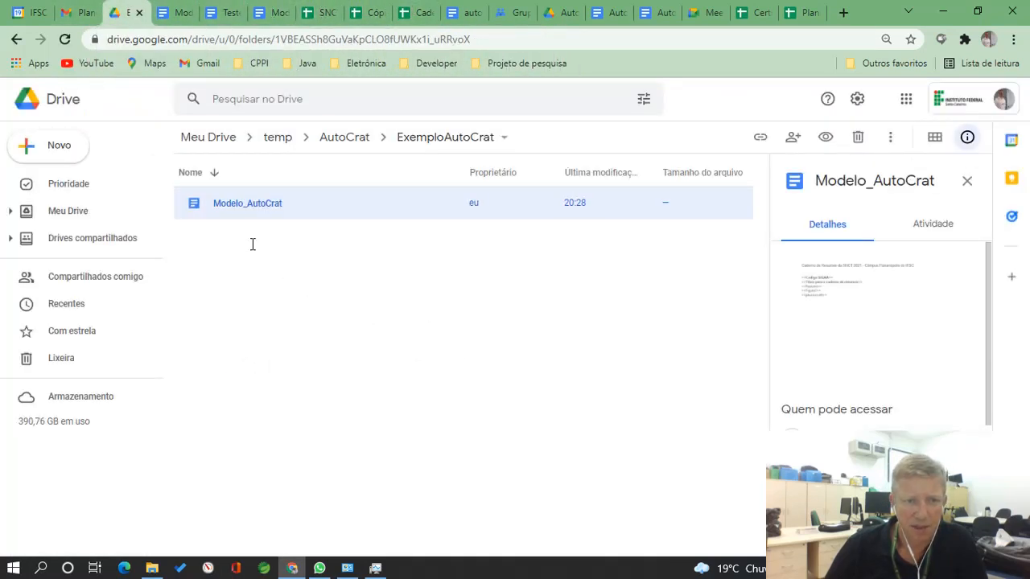
click(57, 145)
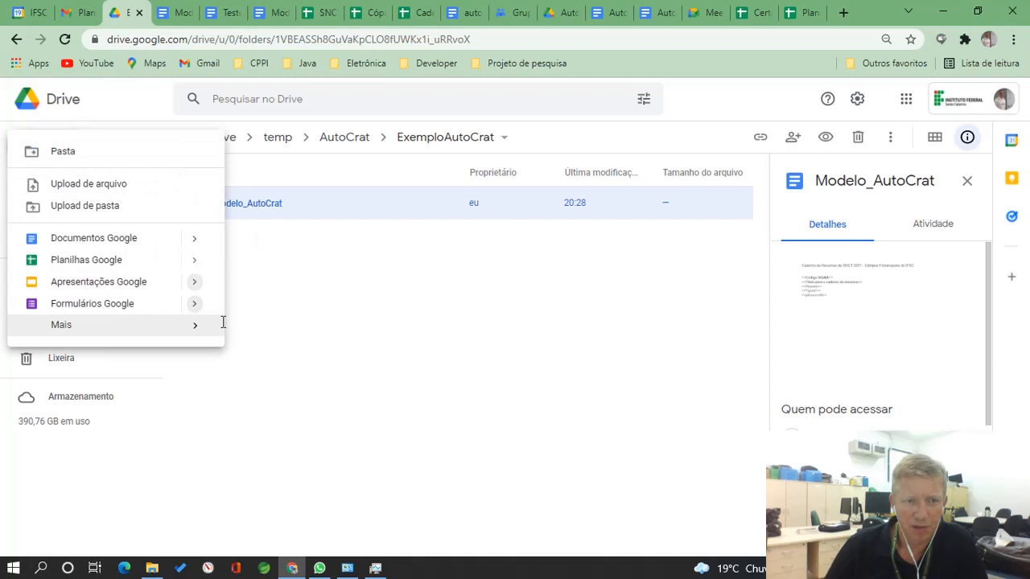
click(143, 255)
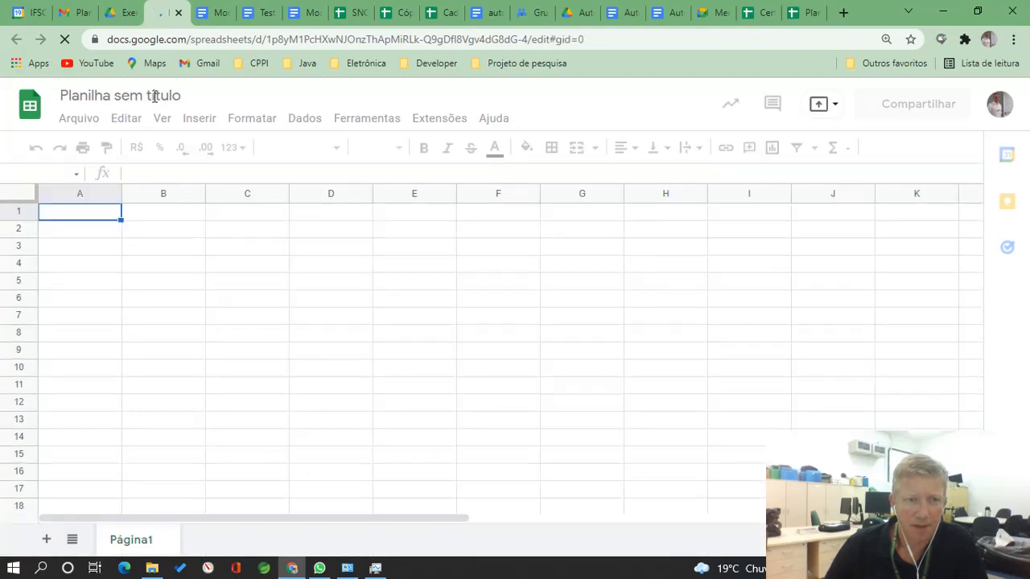
Rename the untitled spreadsheet as Resumos-SNCT.
triple_click(154, 96)
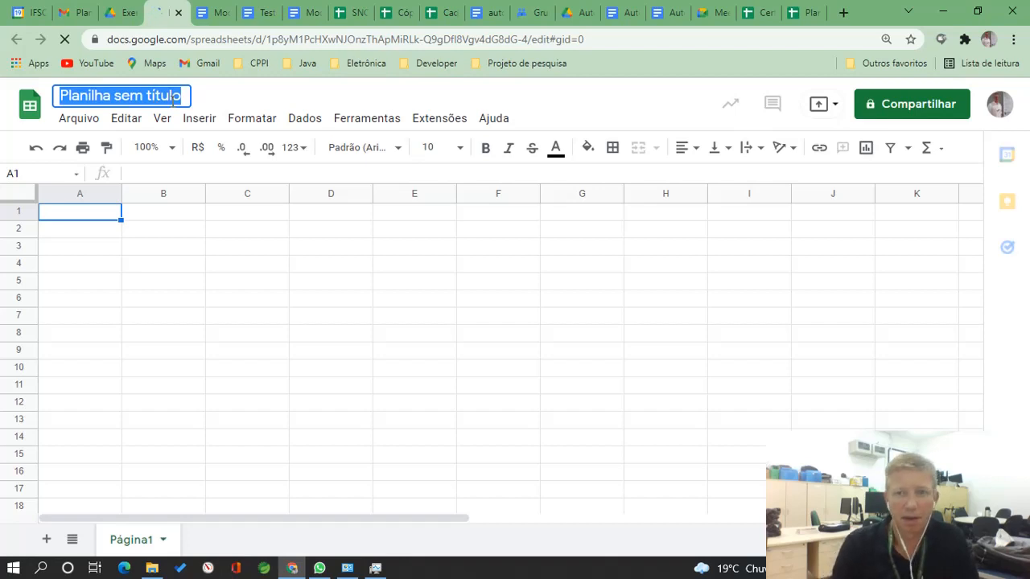
text(Re)
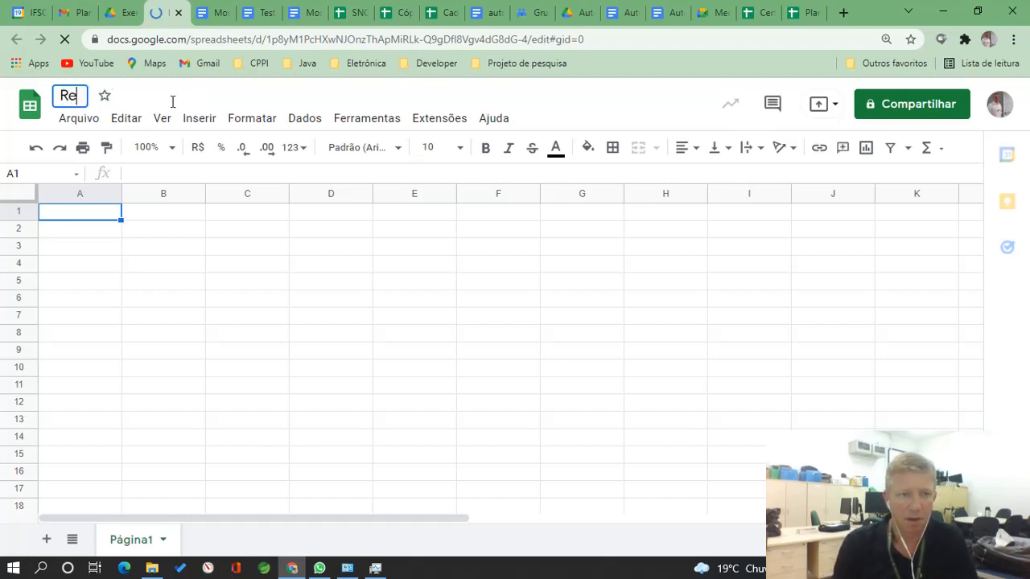
text(sumos)
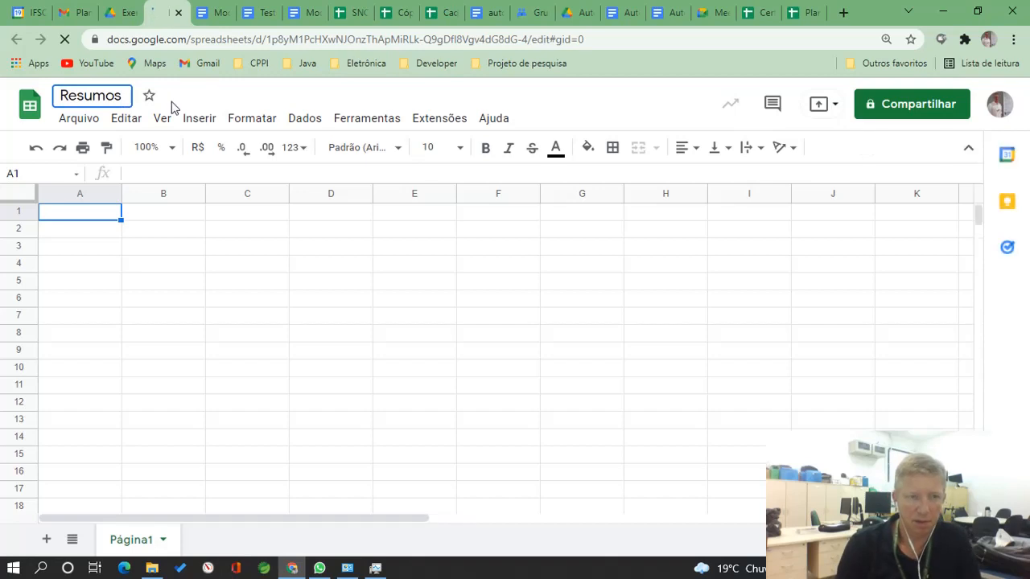
text(-SNCTG)
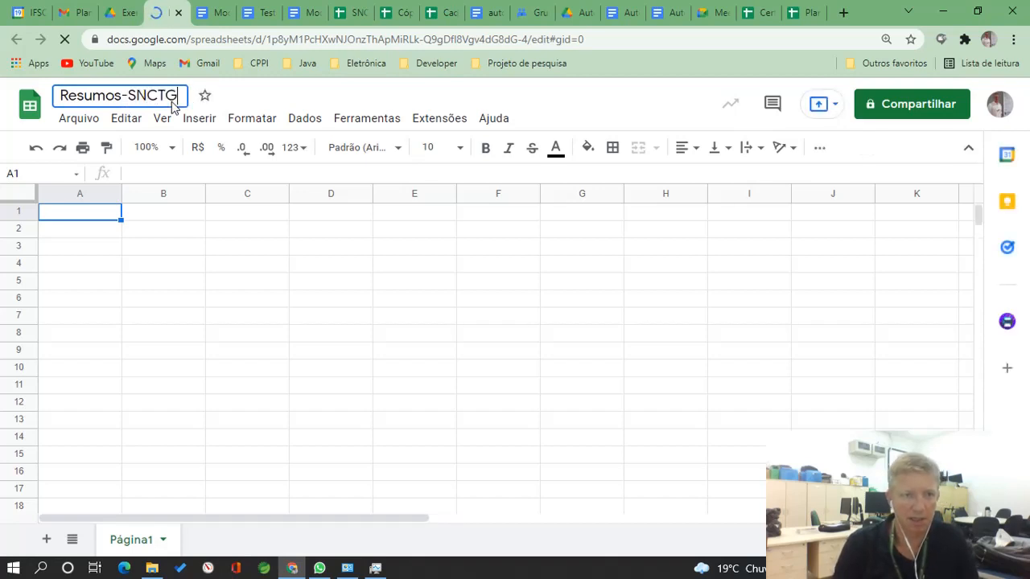
key(BackSpace)
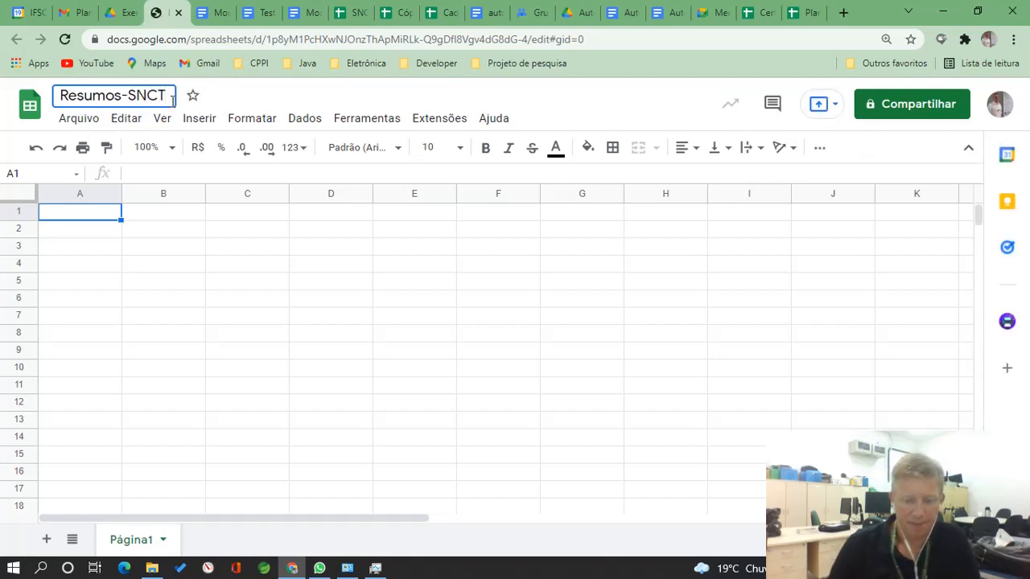
key(Return)
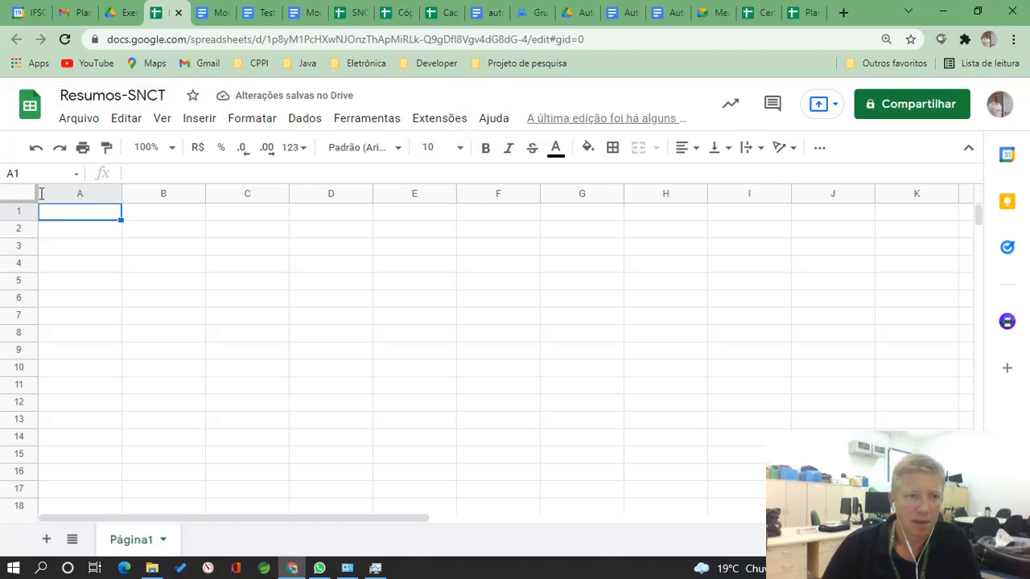
Copy the whole Resumos sheet of SNCT2021: Caderno de resumos into the empty Página1 sheet of Resumos-SNCT.
click(32, 193)
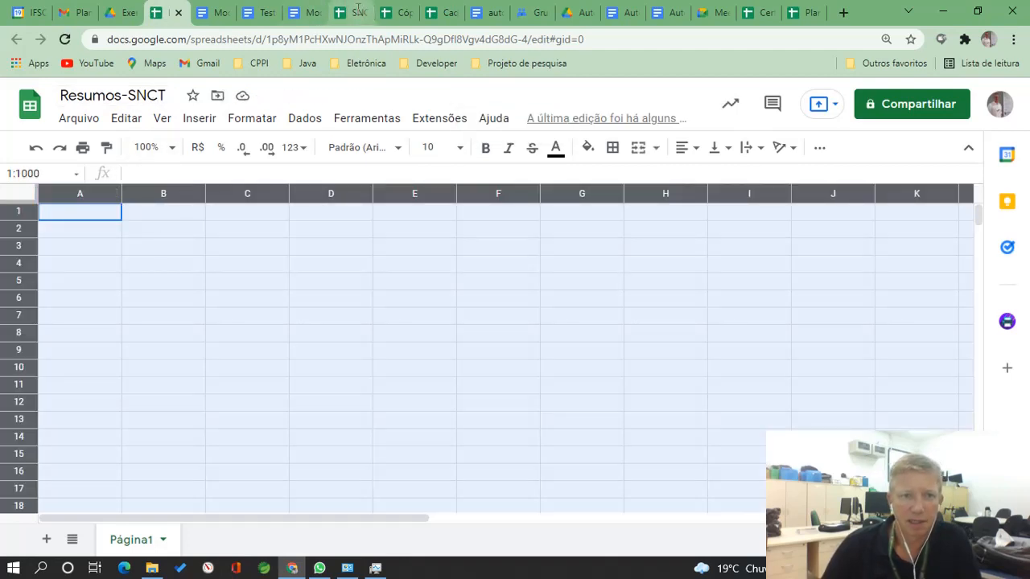
click(348, 11)
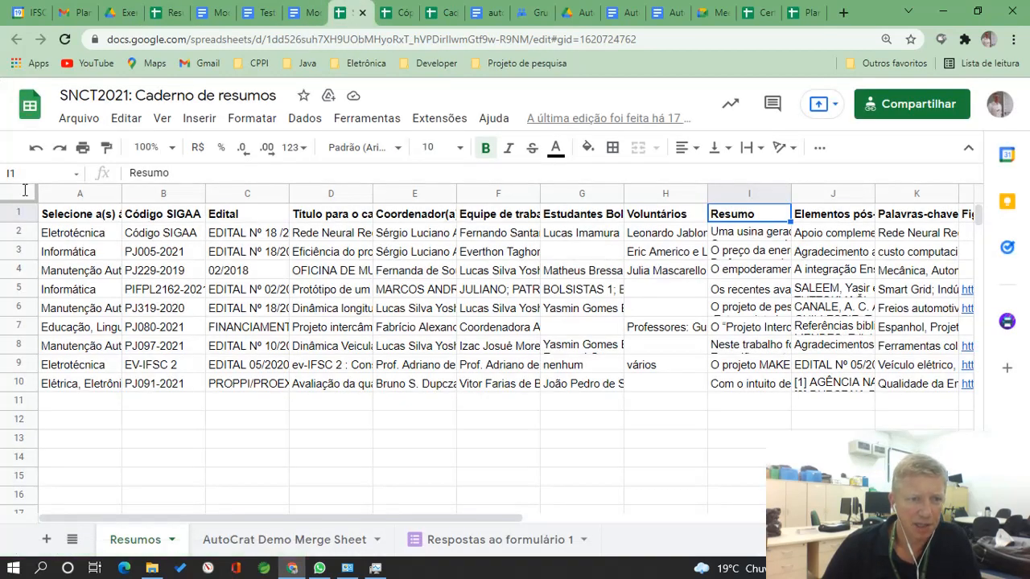
click(24, 190)
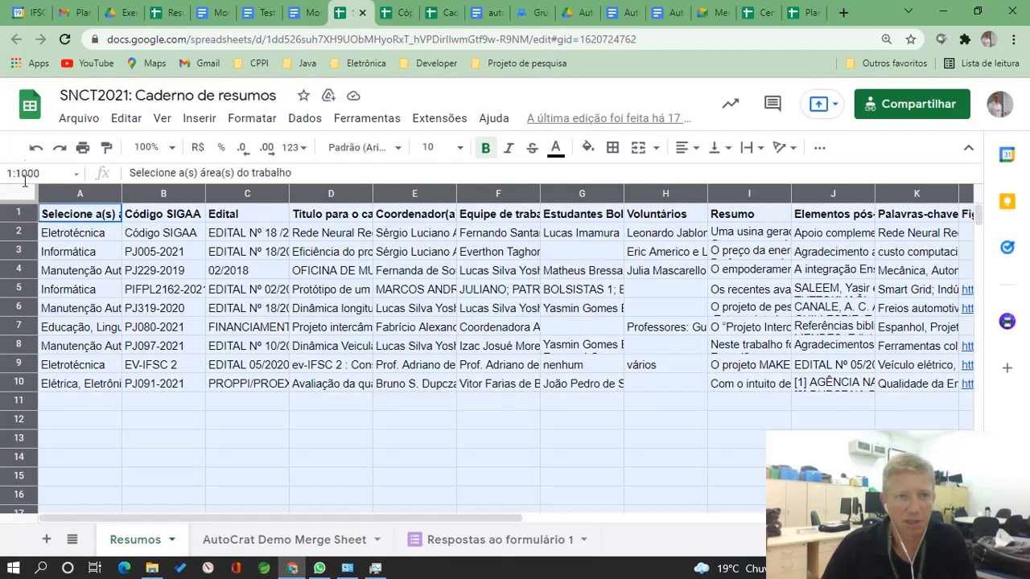
click(170, 14)
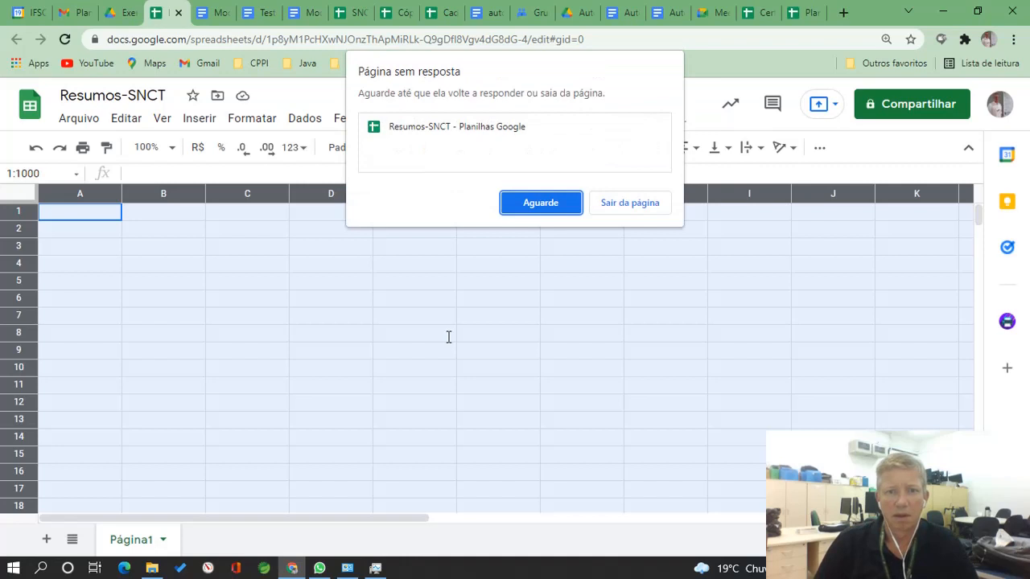
click(541, 206)
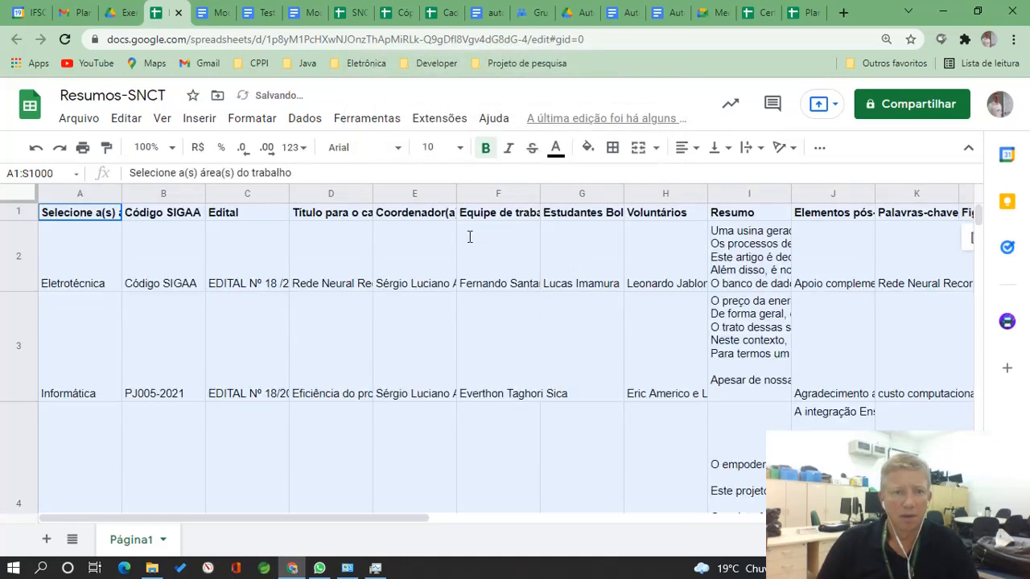
Delete columns P to U, which hold the old merged-document and Document Merge Status data, from the pasted sheet.
click(768, 212)
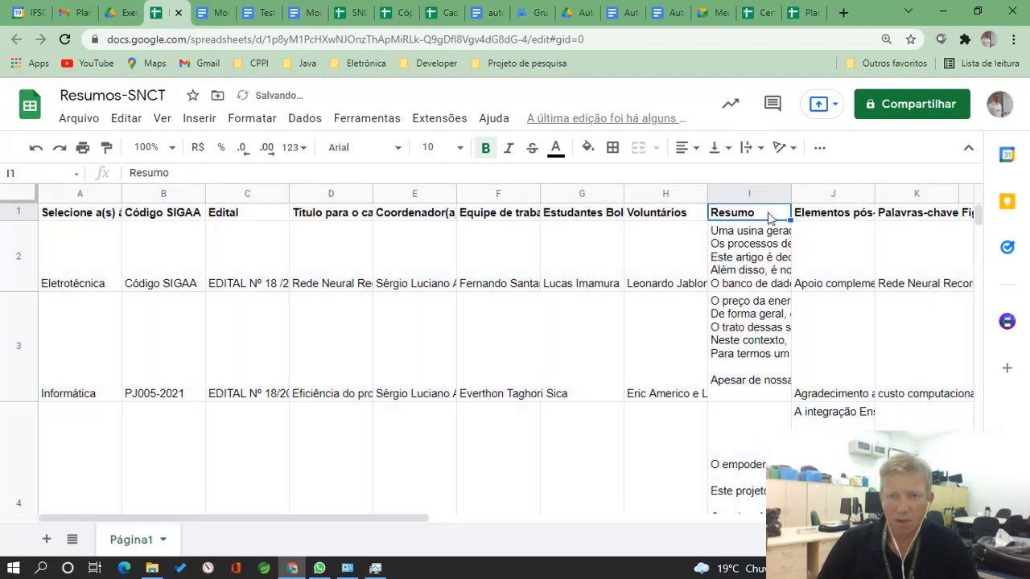
key(Right)
key(Right)
key(Right)
key(Right)
key(Right)
key(Right)
key(Right)
key(Right)
key(Right)
key(Right)
key(Right)
key(Right)
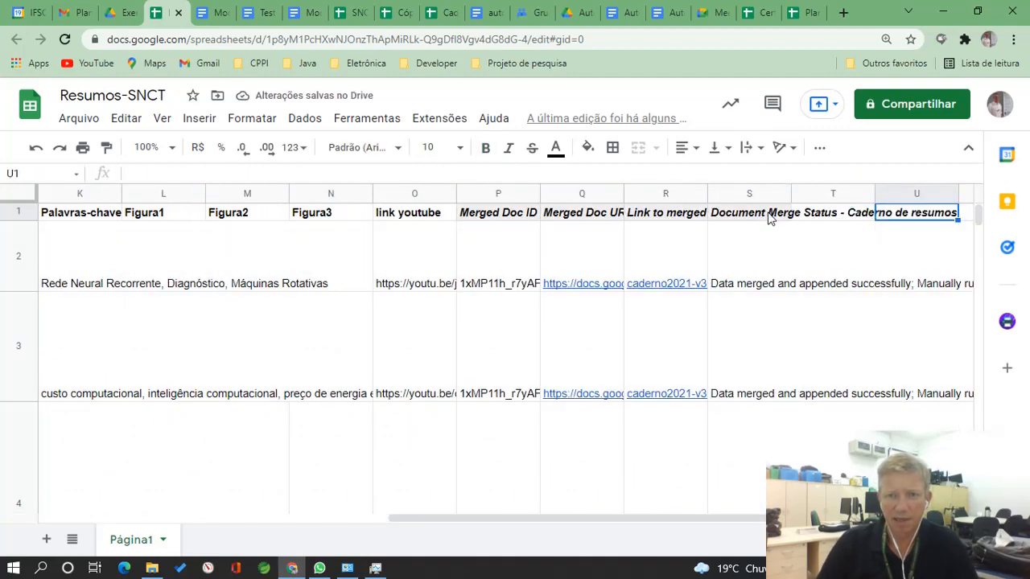
click(475, 198)
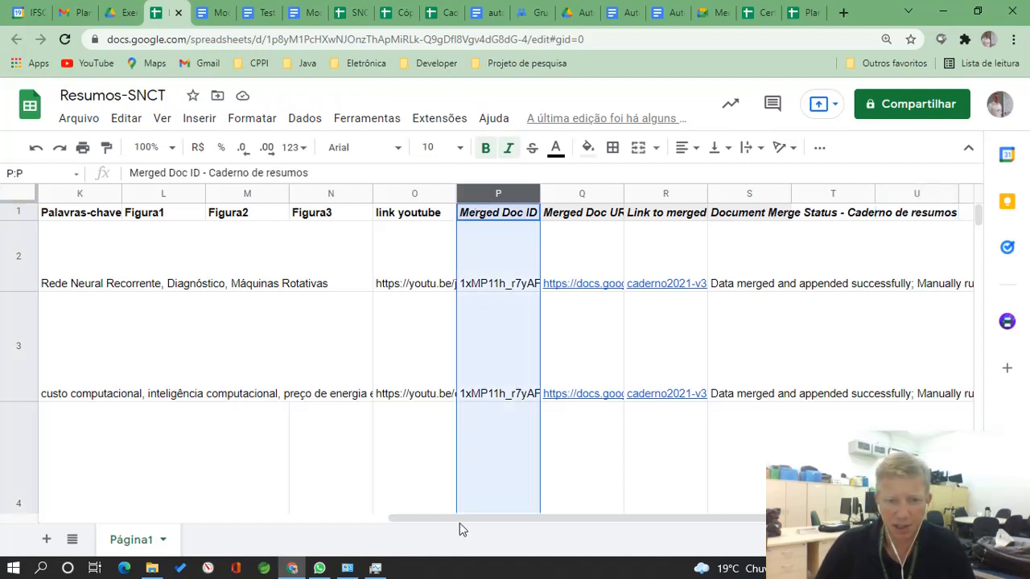
drag(509, 516, 564, 516)
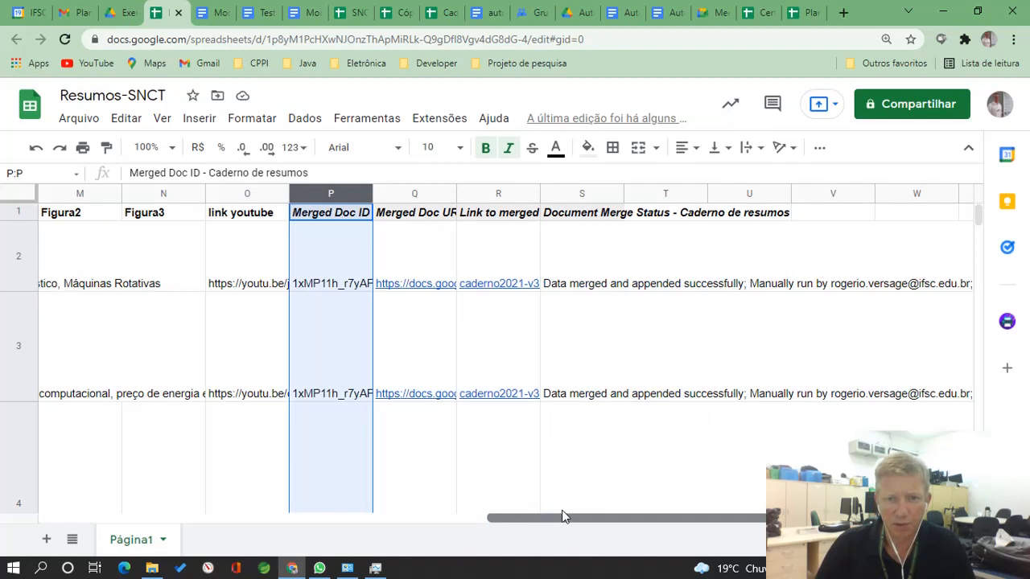
shift+click(725, 193)
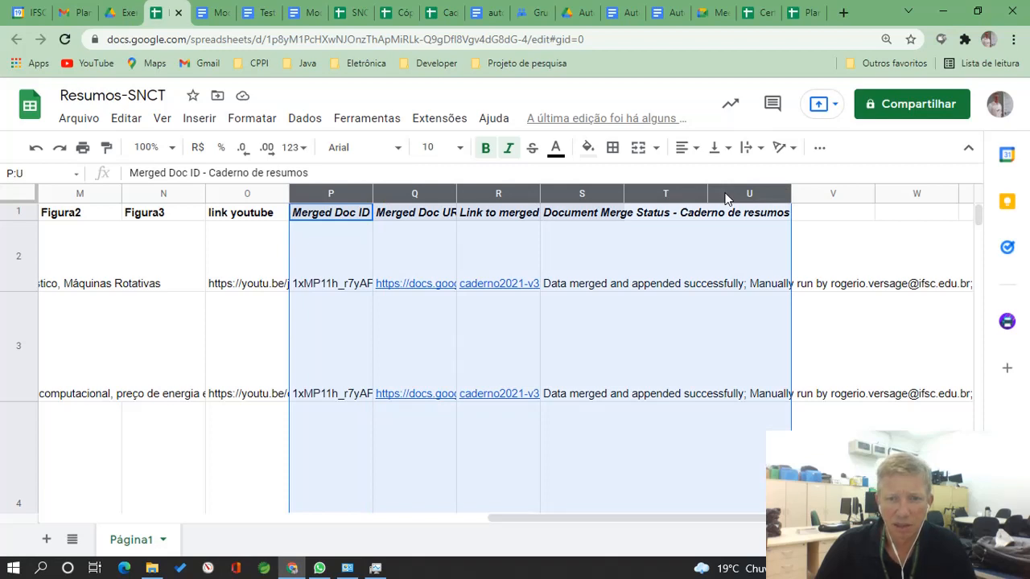
right_click(725, 198)
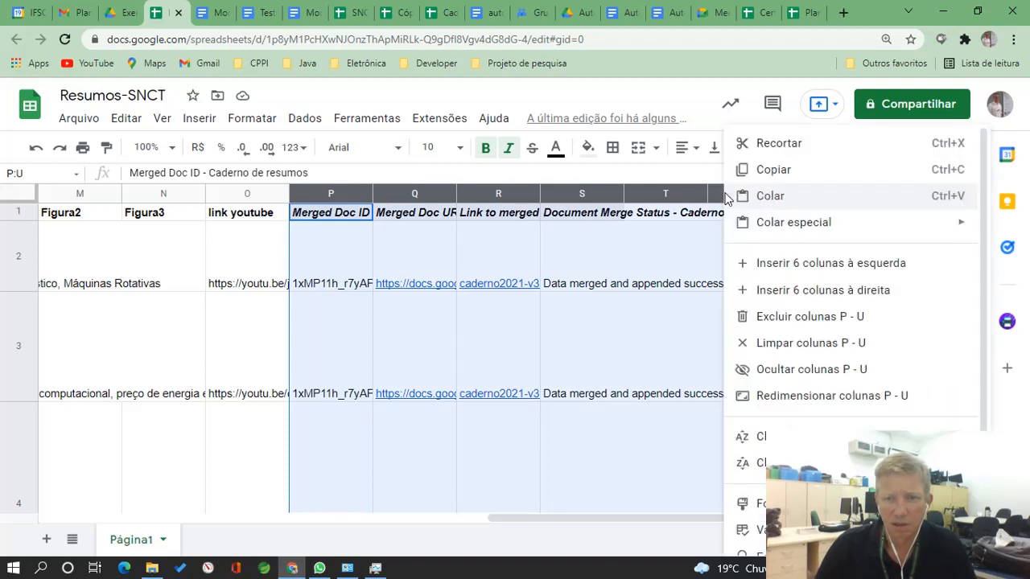
click(810, 316)
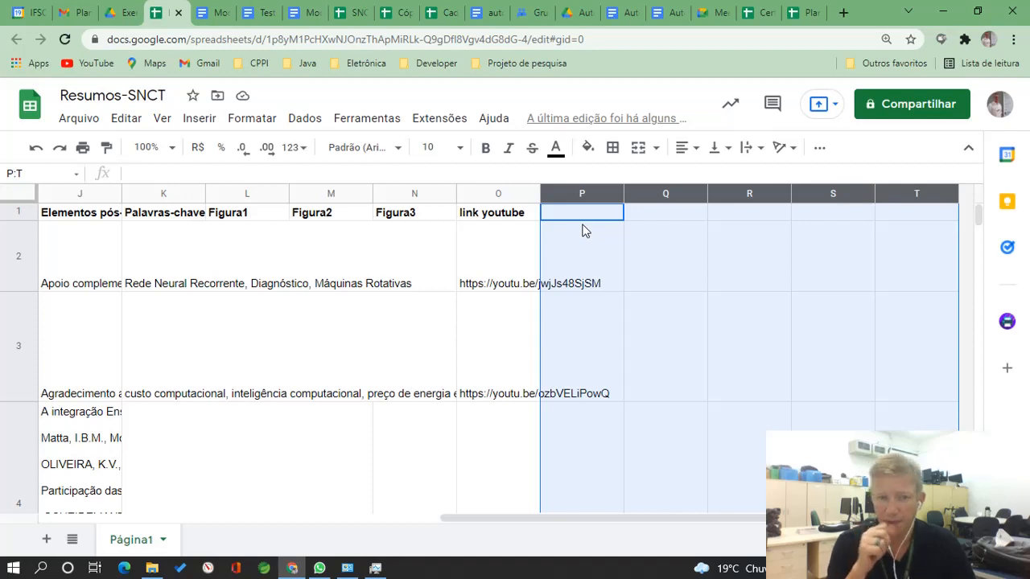
Check the link youtube, Figura1, Figura2 and Figura3 column headers at the end of the header row.
key(Left)
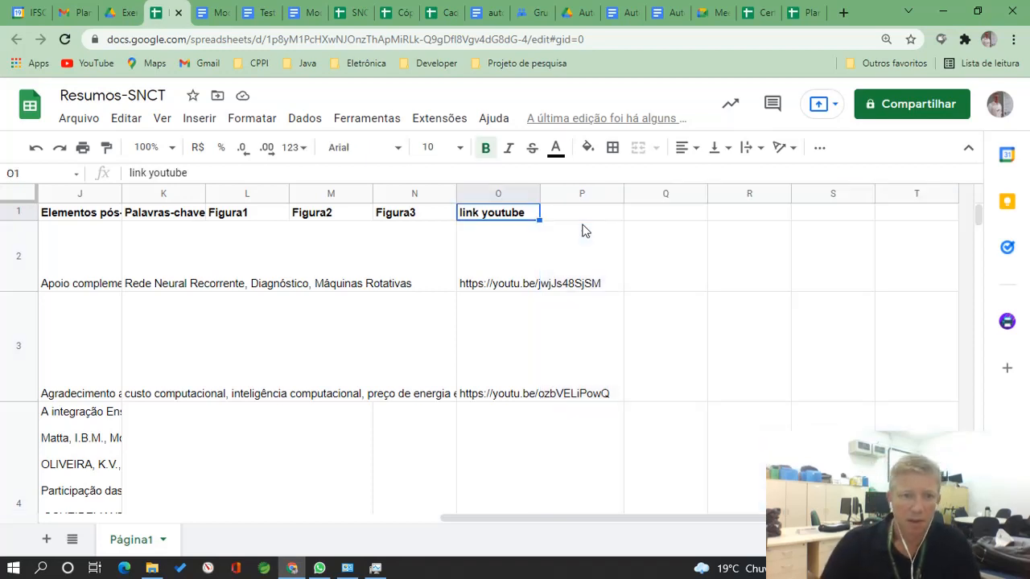
click(260, 223)
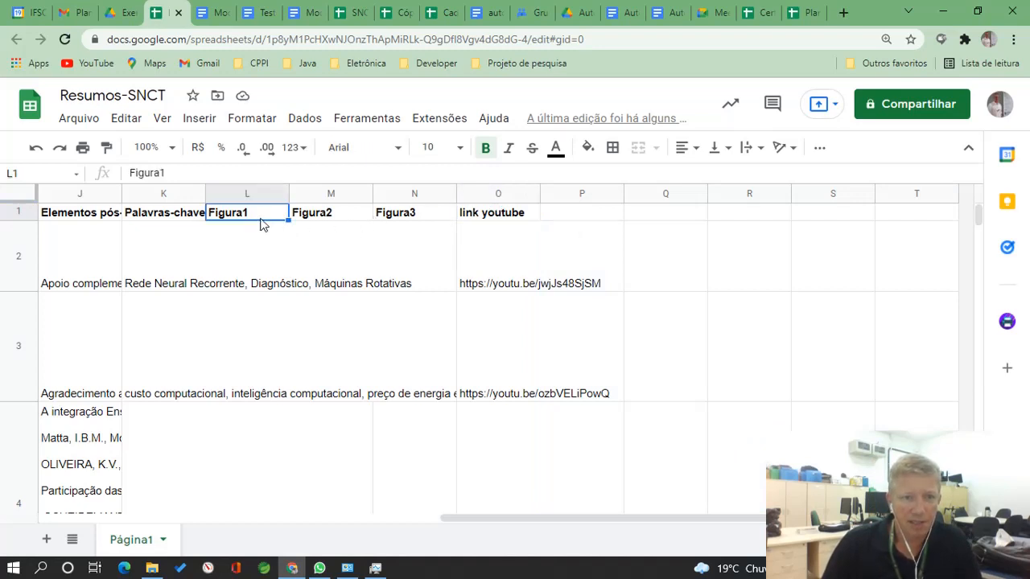
click(320, 216)
click(425, 222)
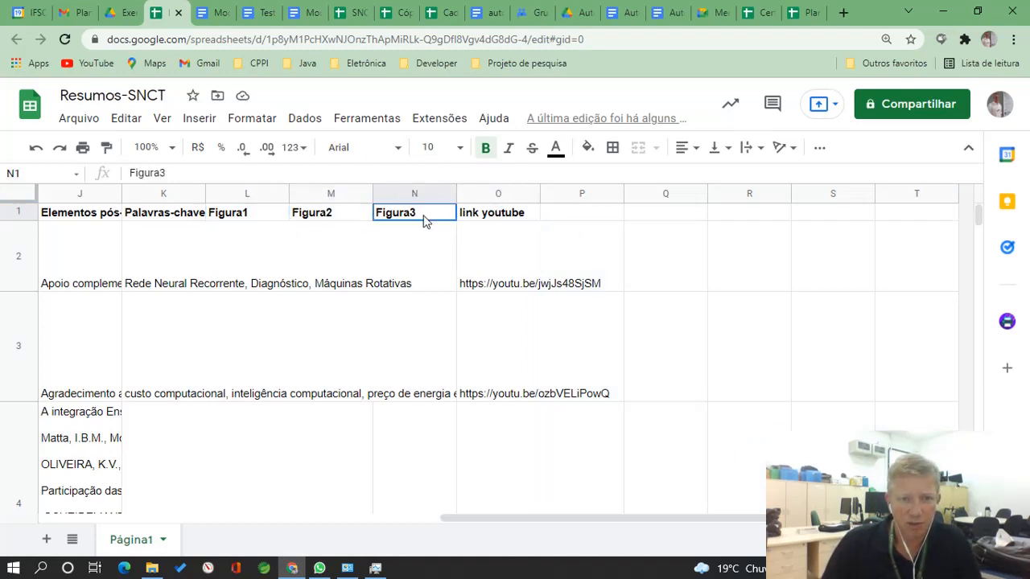
key(Left)
key(Left)
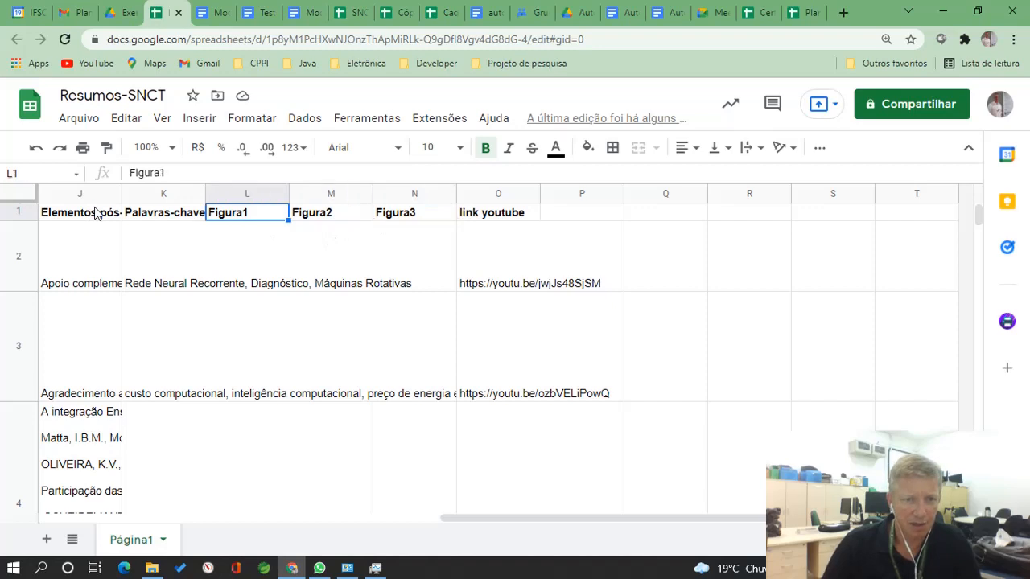
Review the remaining column headers in row 1, from the work area in column A through to Palavras-chave and the figure columns.
key(Left)
key(Left)
key(Left)
key(Left)
key(Left)
key(Left)
key(Left)
key(Left)
key(Left)
key(Left)
key(Left)
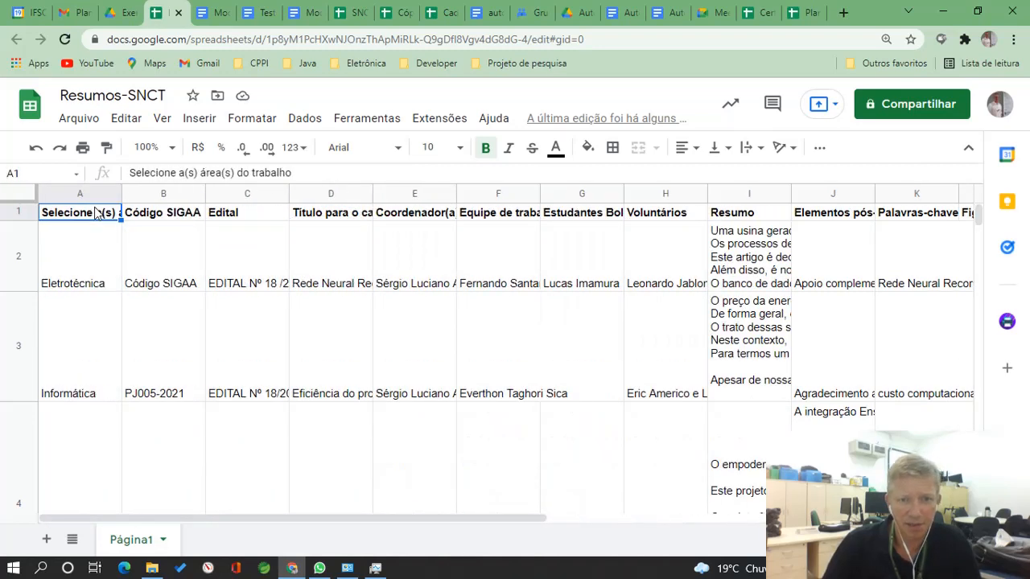
key(Right)
key(Right)
key(Right)
key(Right)
key(Left)
key(Left)
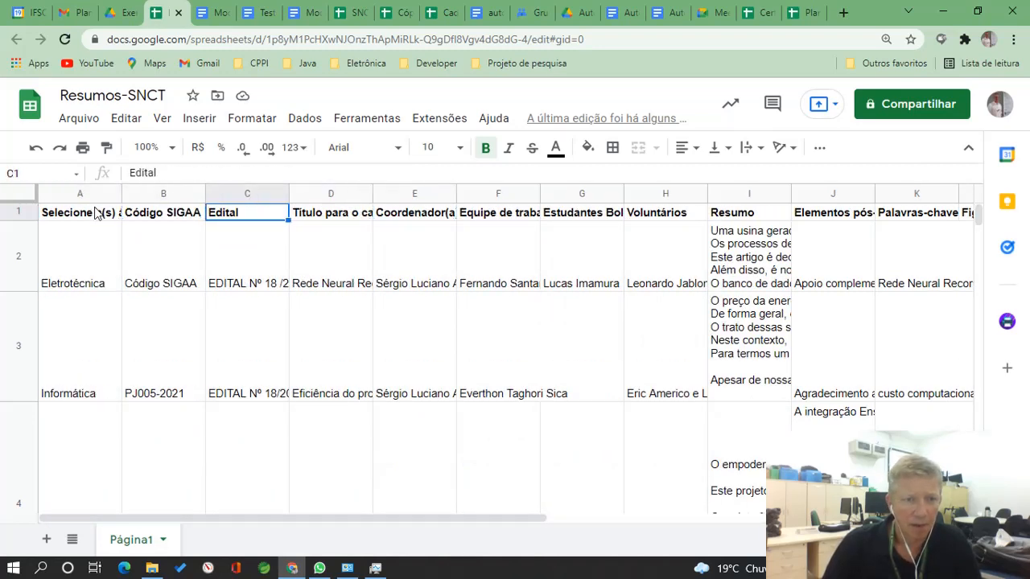
key(Left)
key(Right)
key(Right)
key(Right)
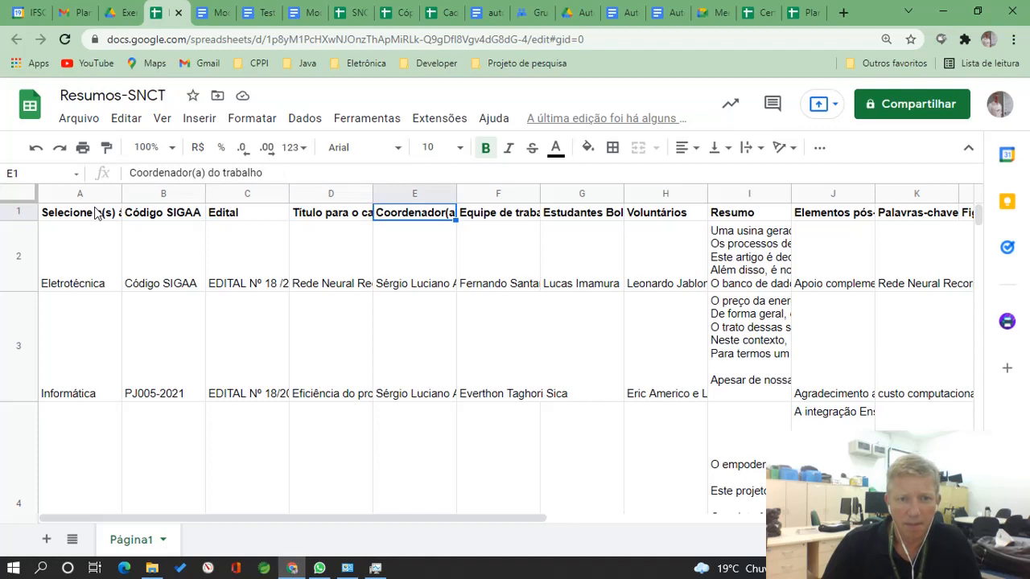
key(Left)
key(Left)
key(Right)
key(Right)
key(Right)
key(Left)
key(Left)
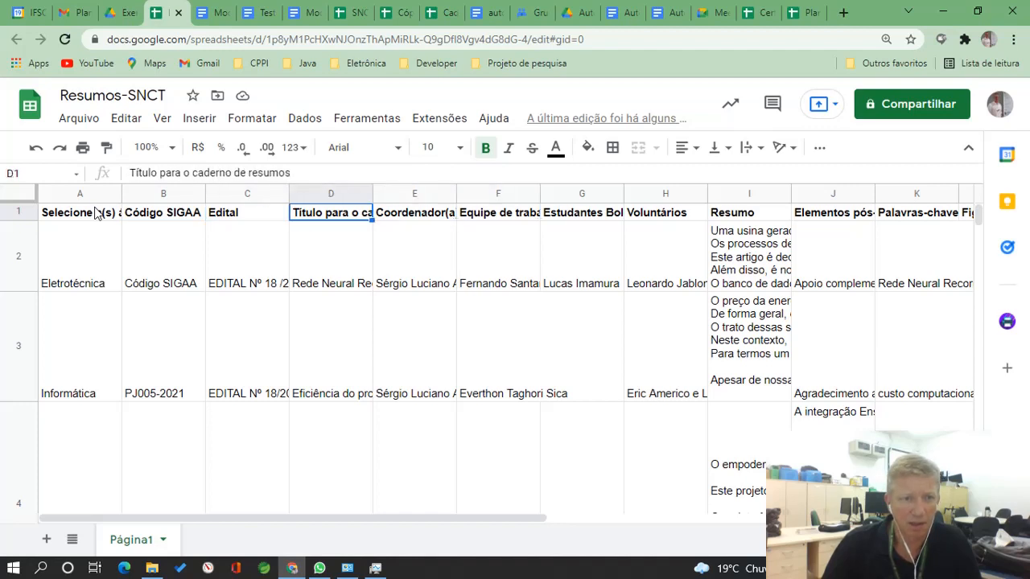
key(Left)
key(Left)
key(Right)
key(Right)
key(Right)
key(Right)
key(Left)
key(Left)
key(Right)
key(Right)
key(Right)
key(Right)
key(Right)
key(Right)
key(Right)
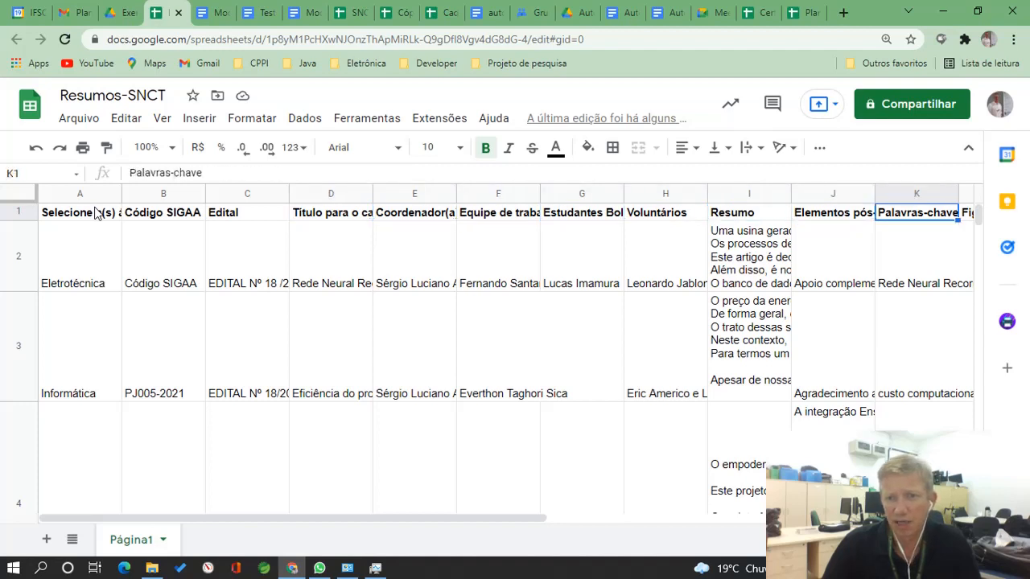
key(Right)
key(Right)
key(Right)
key(Right)
key(Left)
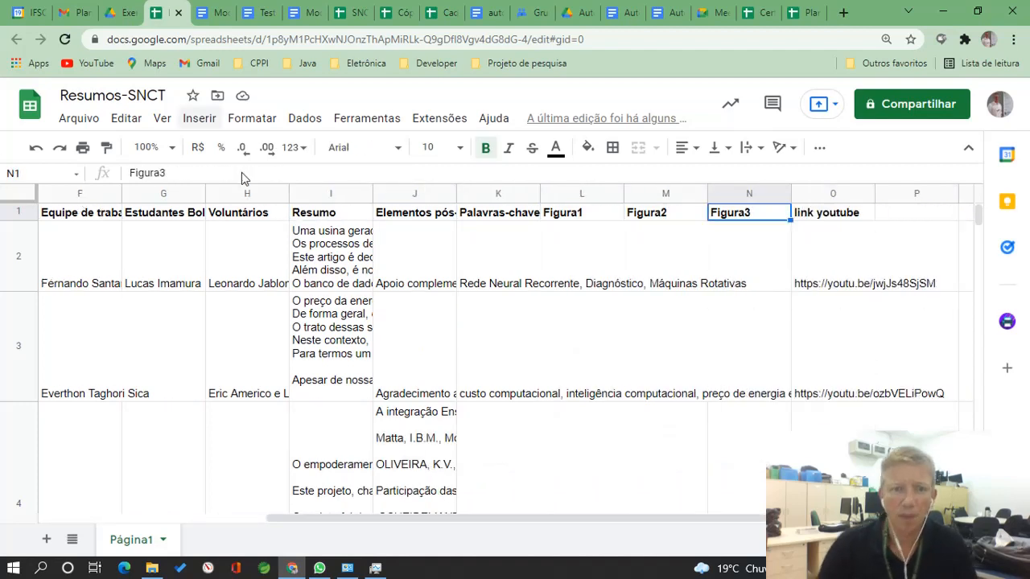
Examine the Figura1, Figura2 and Figura3 cells in rows 2 to 6 for image links.
click(483, 371)
scroll(455, 410, down, 2)
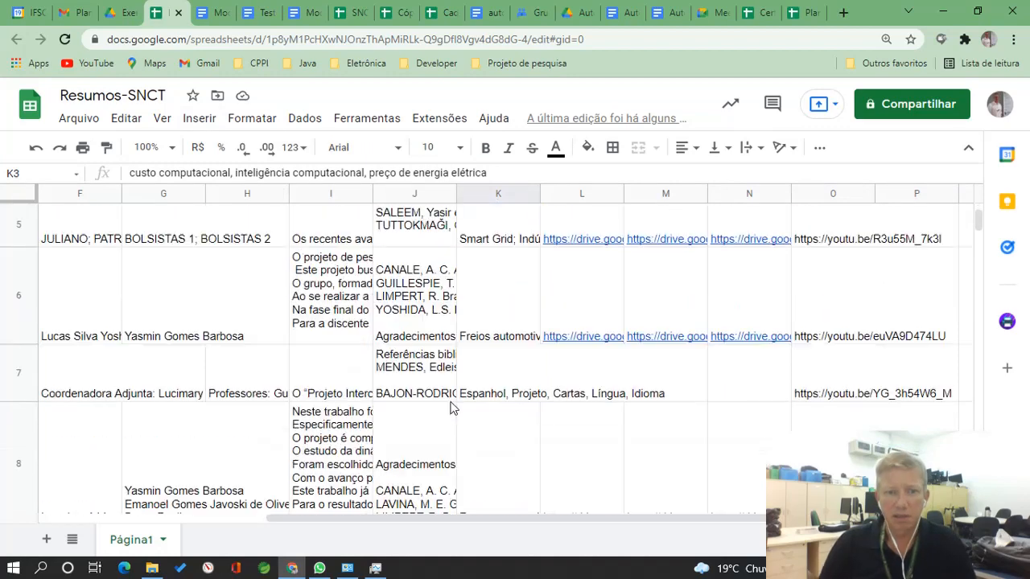
scroll(613, 354, up, 2)
click(596, 260)
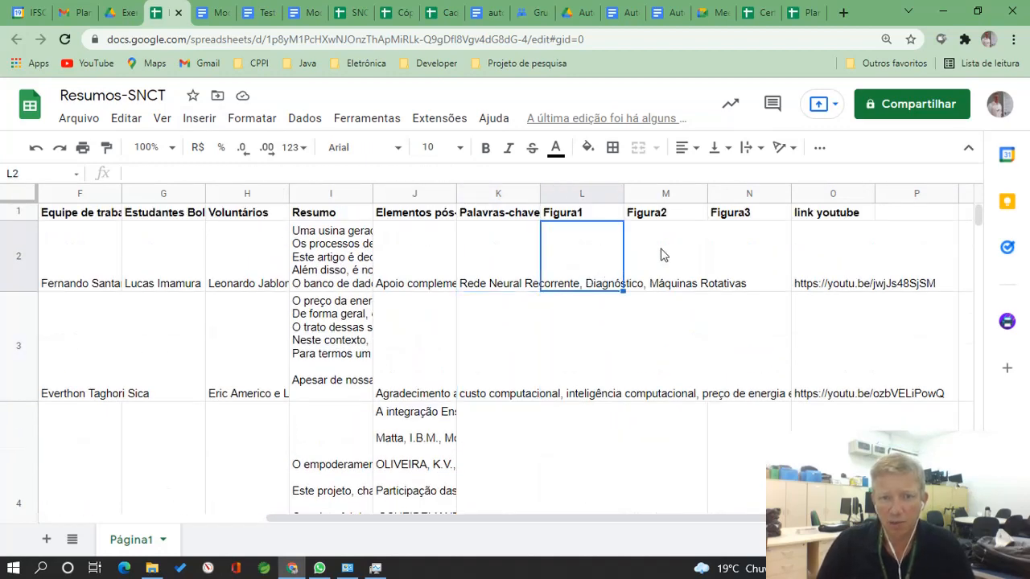
click(666, 254)
click(718, 258)
scroll(716, 277, down, 2)
scroll(605, 282, up, 2)
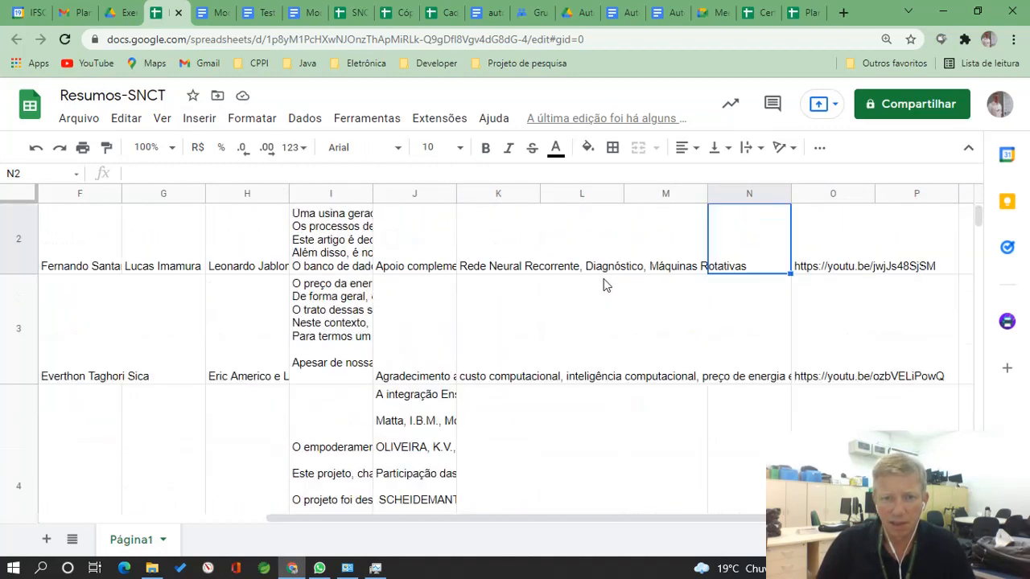
click(563, 265)
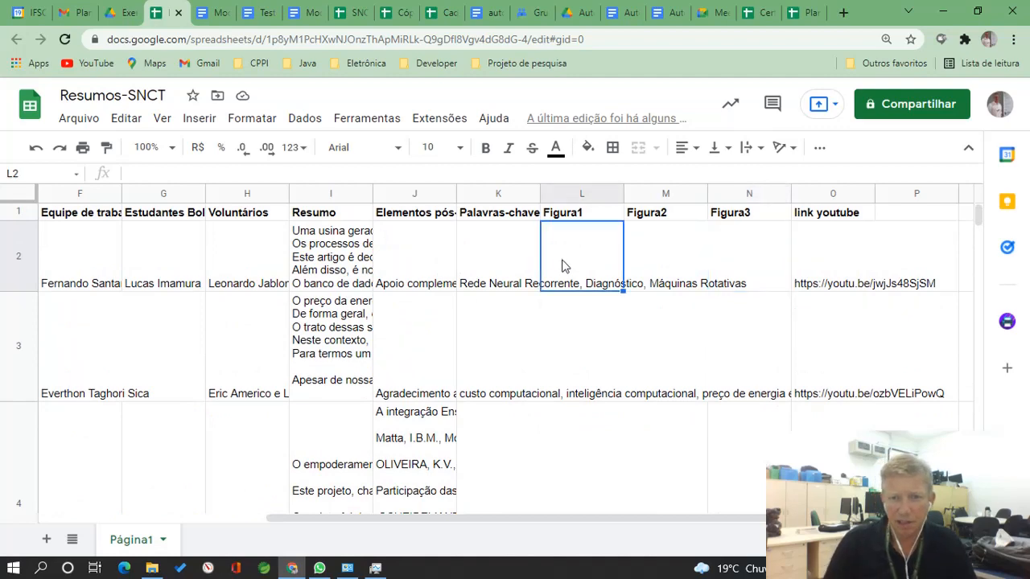
key(Right)
key(Right)
key(Left)
key(Left)
key(Down)
key(Down)
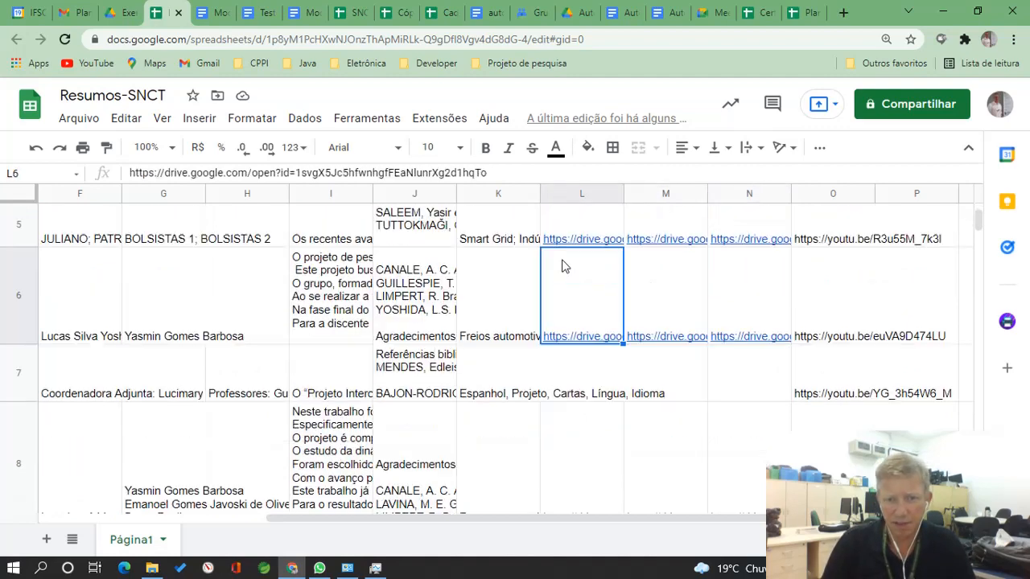
key(Down)
key(Up)
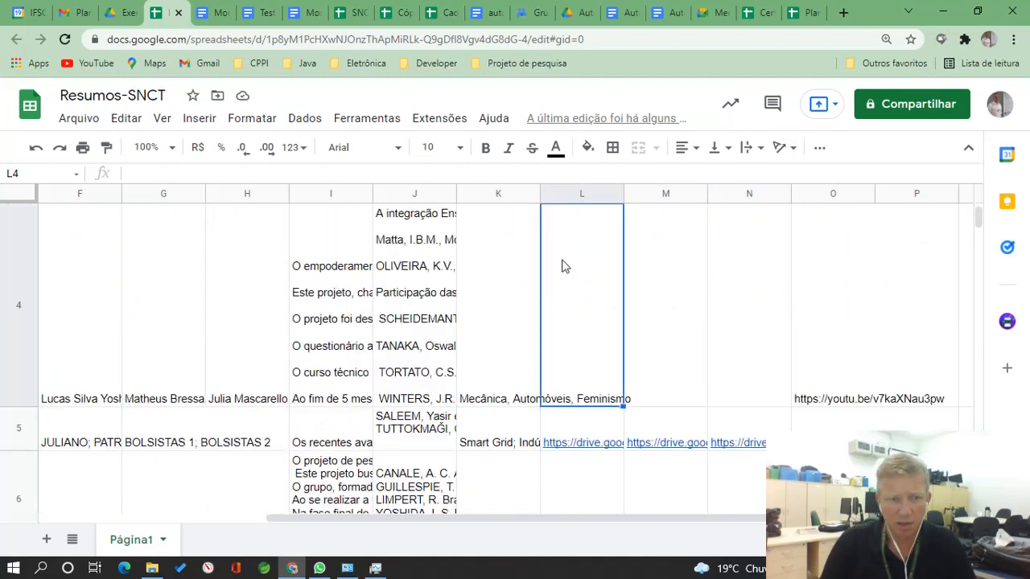
key(Down)
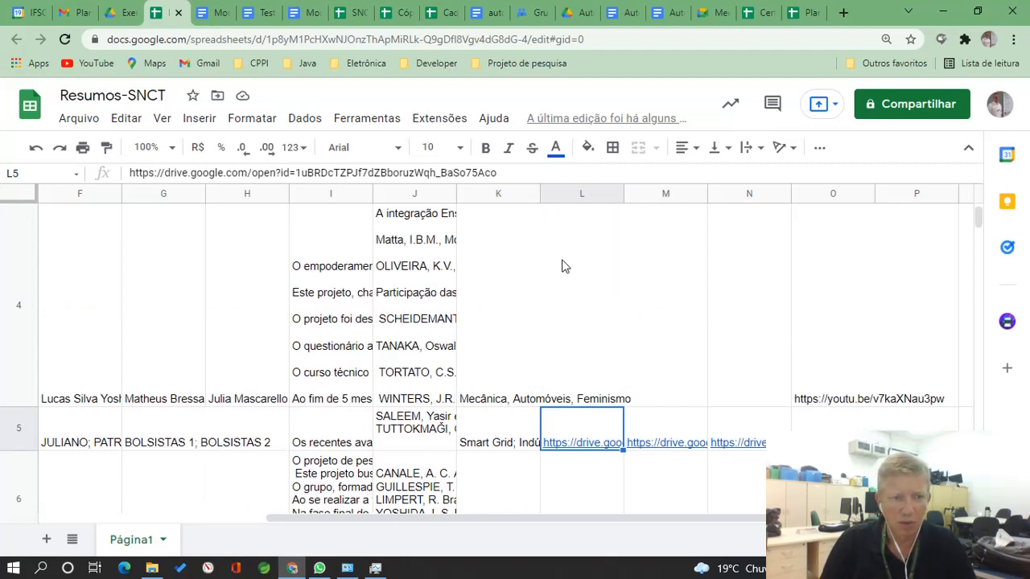
Check the Figura1, Figura2 and Figura3 cells in rows 5 to 10 for Google Drive image links.
key(Right)
key(Right)
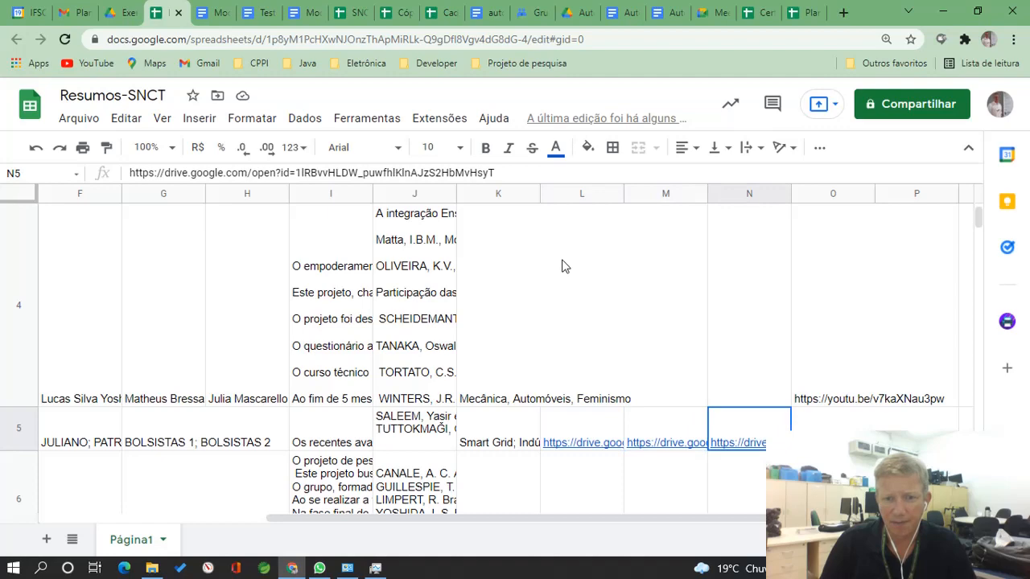
key(Left)
key(Left)
key(Down)
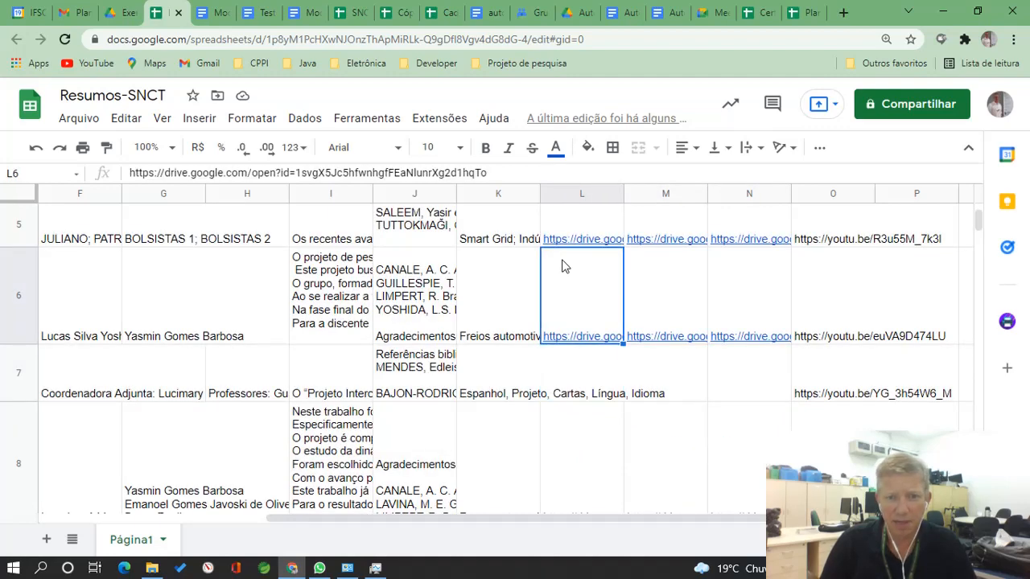
key(Right)
key(Right)
key(Left)
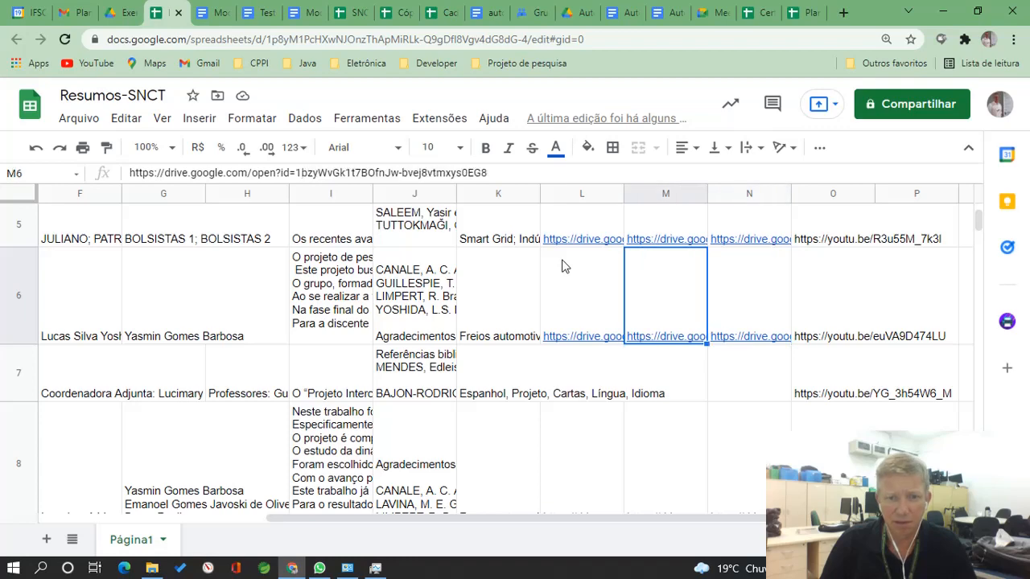
key(Down)
key(Down)
key(Left)
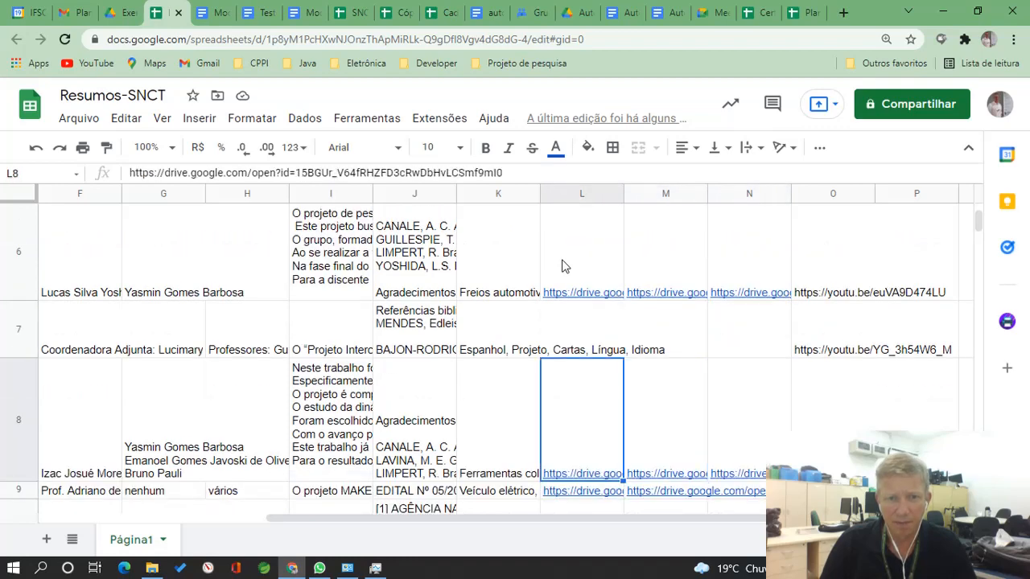
key(Up)
key(Down)
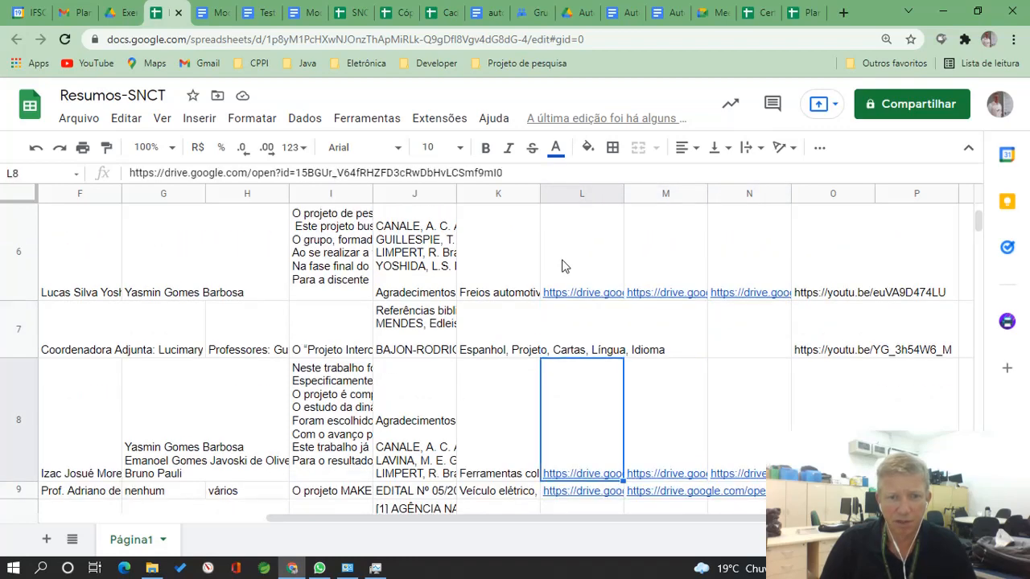
key(Right)
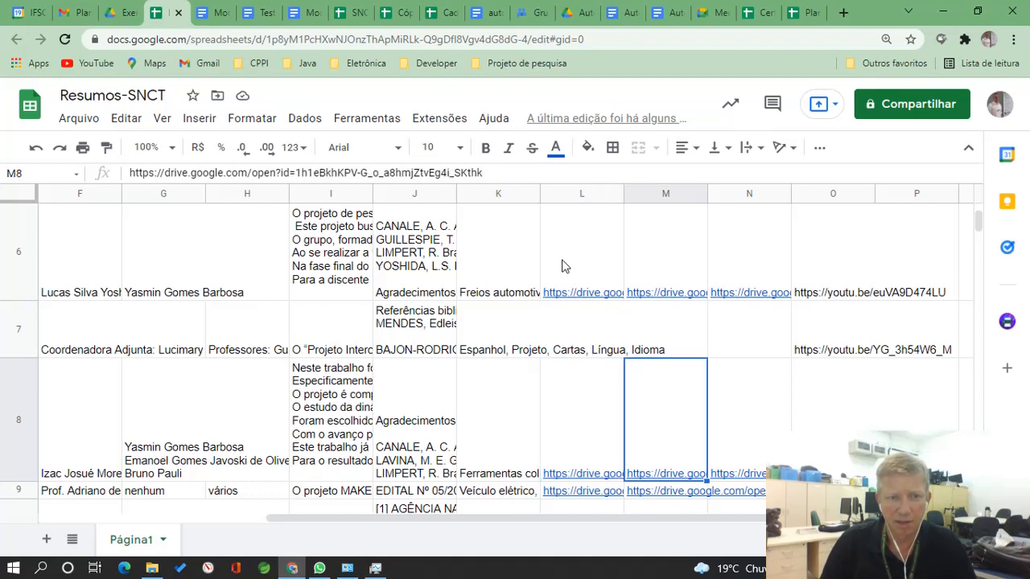
key(Right)
key(Down)
key(Left)
key(Left)
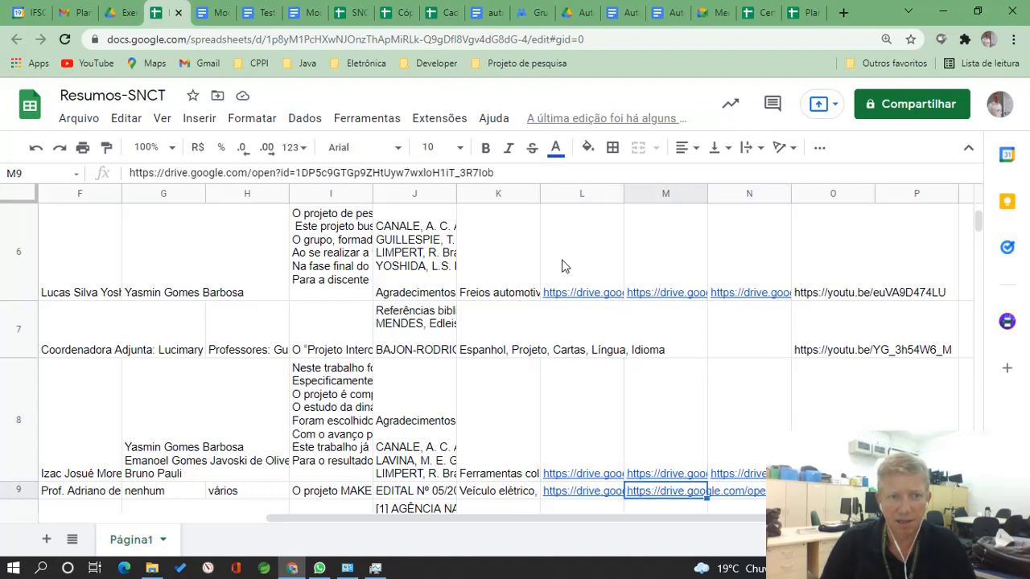
key(Down)
key(Down)
key(Up)
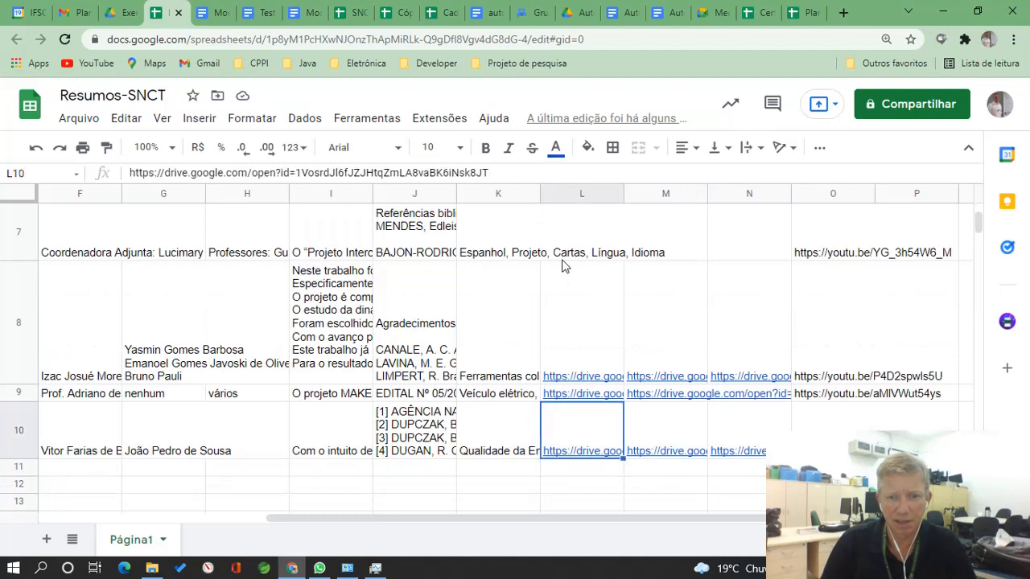
key(Right)
key(Right)
key(Left)
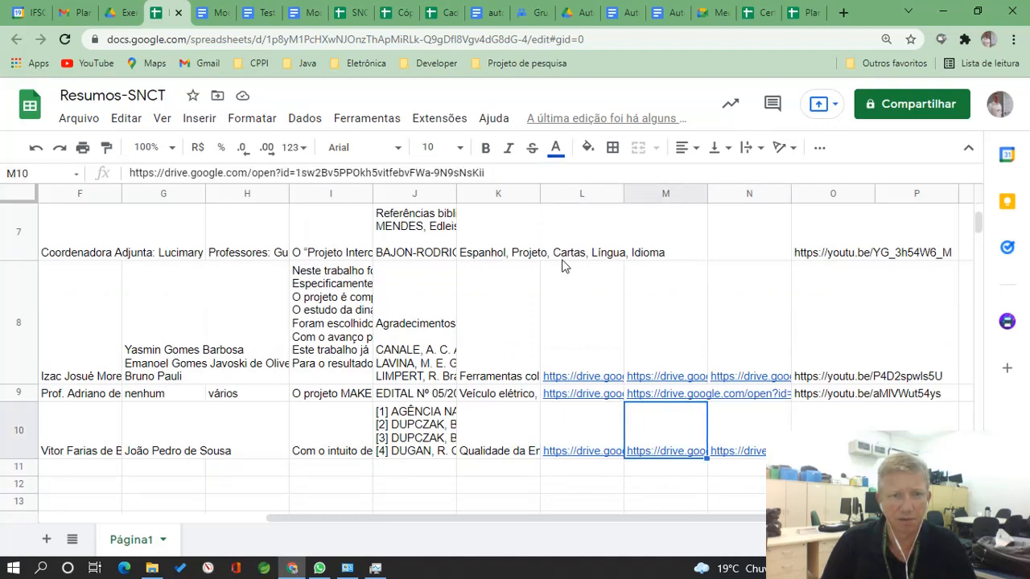
key(Left)
Review the first data record in row 2, from the work area in column A through to Palavras-chave.
scroll(563, 266, up, 5)
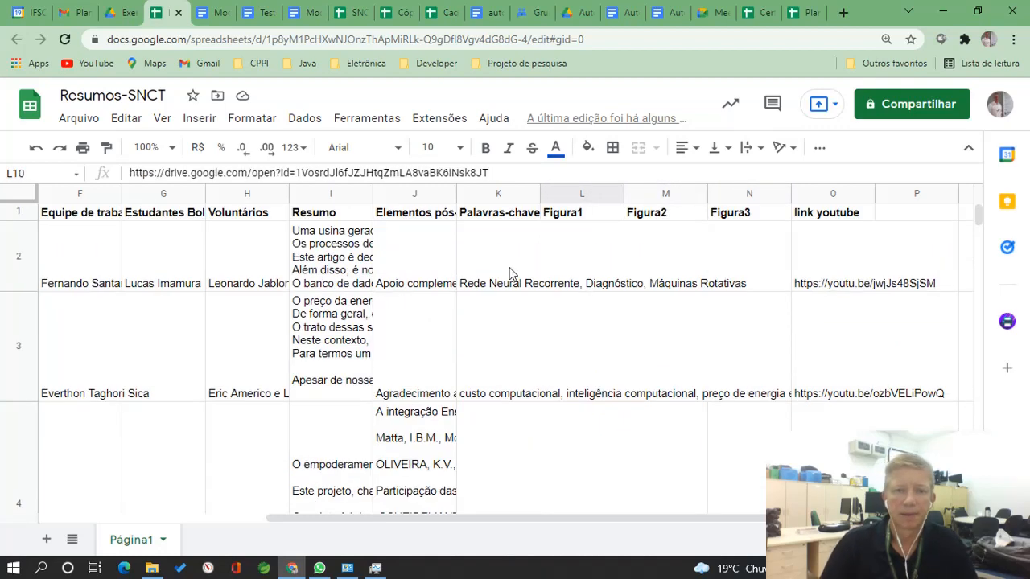
click(347, 282)
click(185, 258)
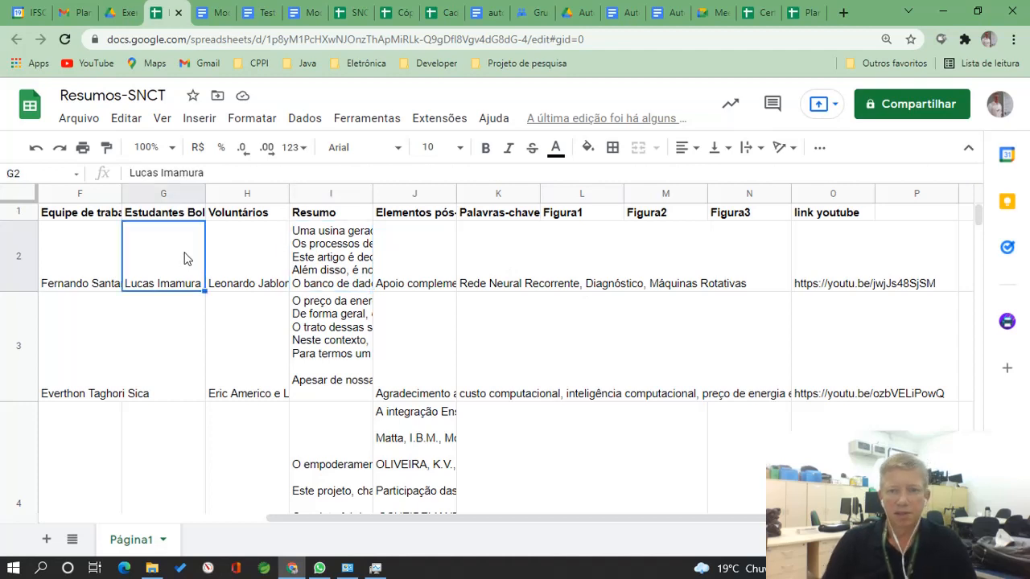
key(Left)
key(Home)
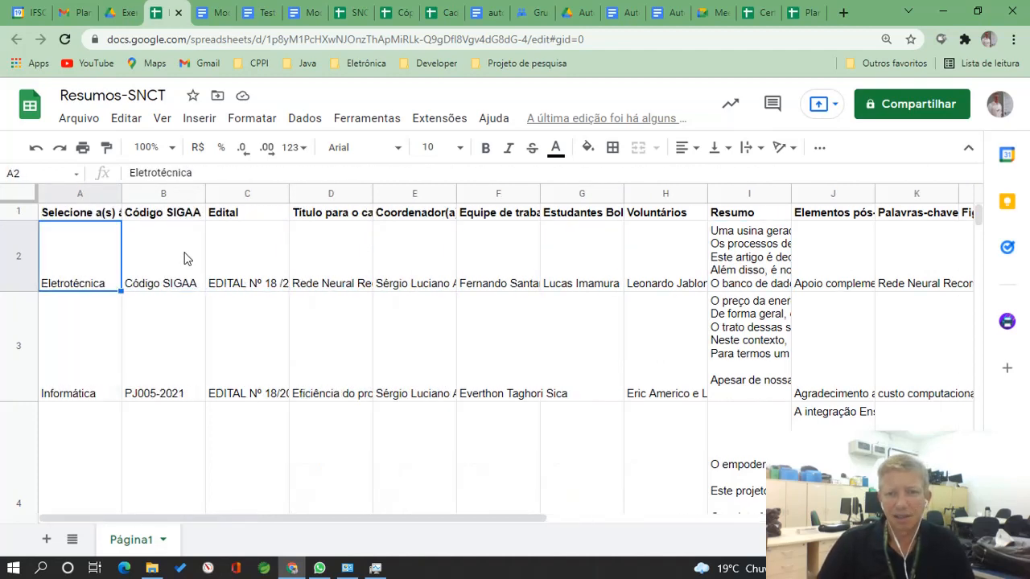
key(Right)
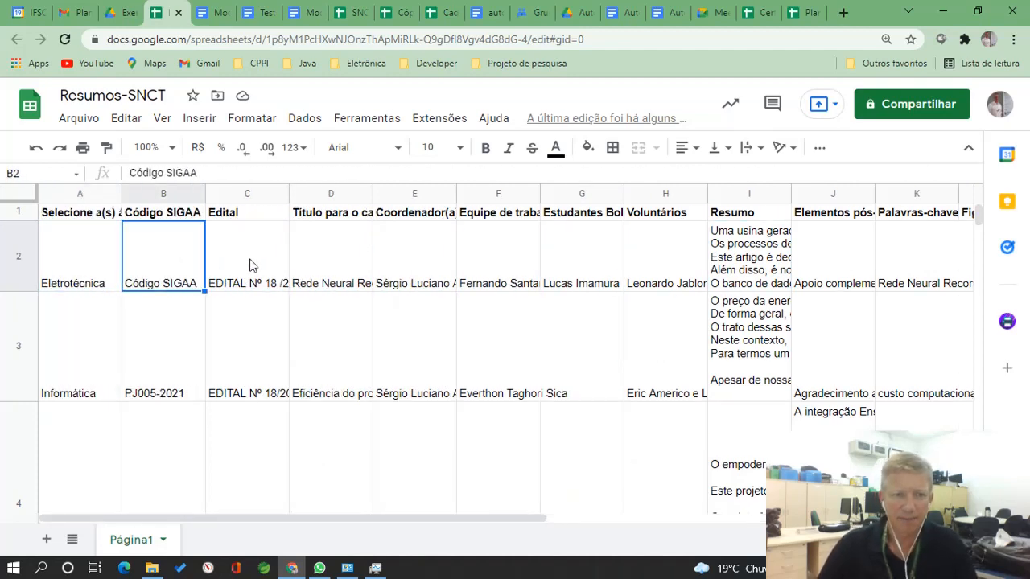
key(Right)
key(Right)
key(Right)
key(Right)
key(Right)
key(Right)
key(Right)
key(Right)
key(Right)
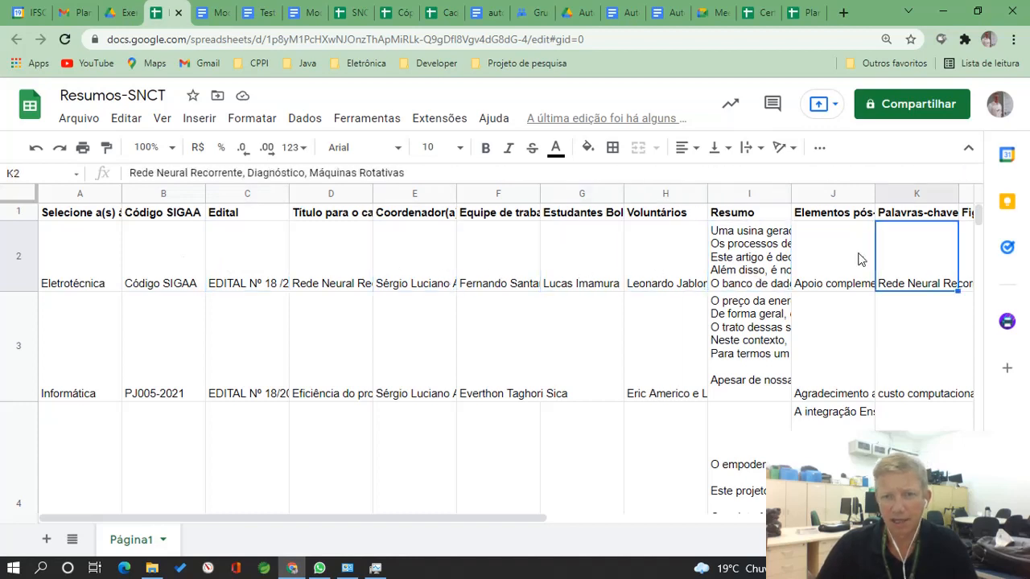
Go back over the row 2 entries for area, Edital, title, coordinator, work team, scholarship students and volunteers.
key(Left)
key(Left)
key(Left)
key(Left)
key(Left)
key(Left)
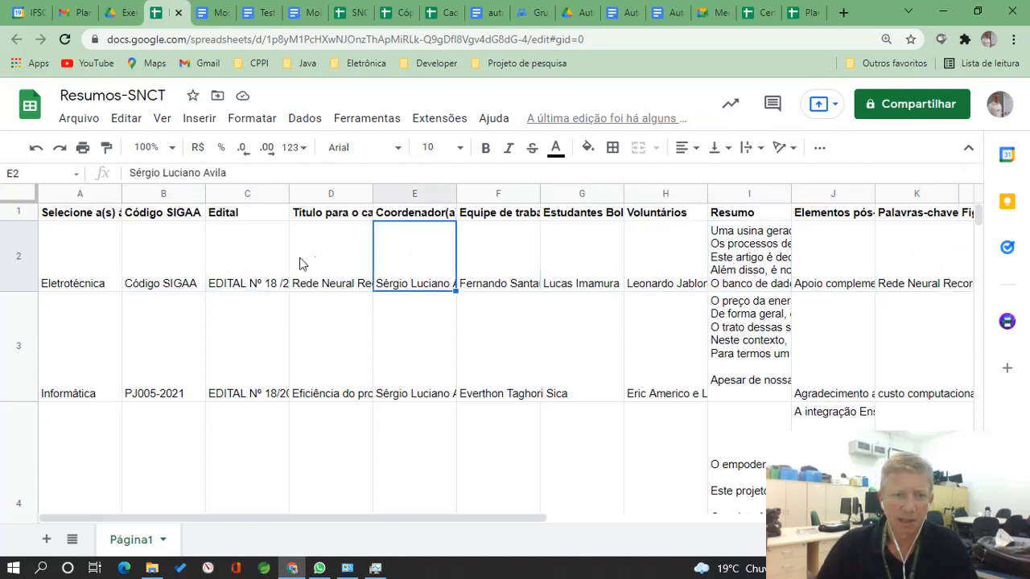
click(300, 262)
click(103, 271)
click(243, 254)
click(334, 255)
click(411, 255)
click(499, 258)
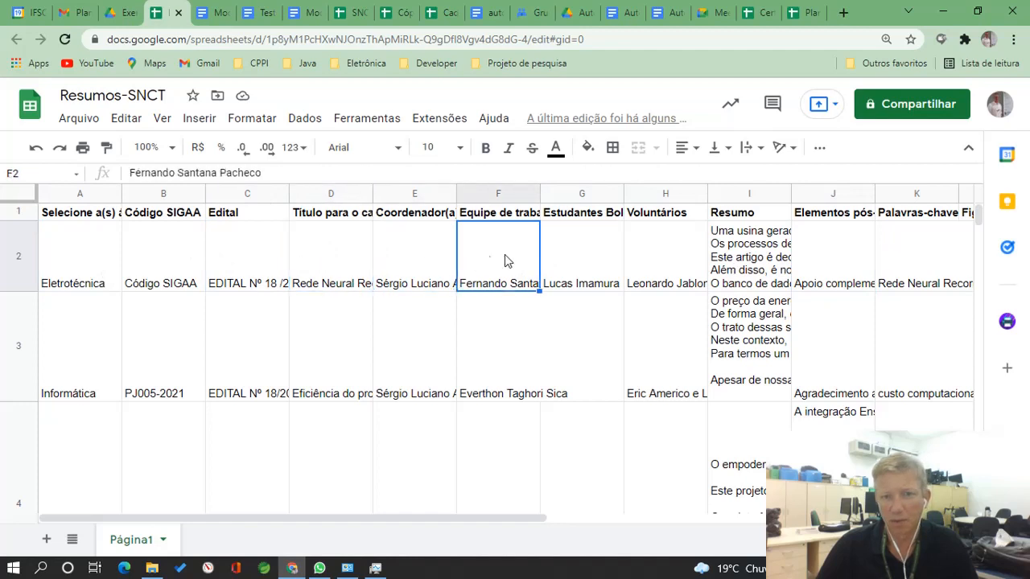
click(609, 261)
click(673, 256)
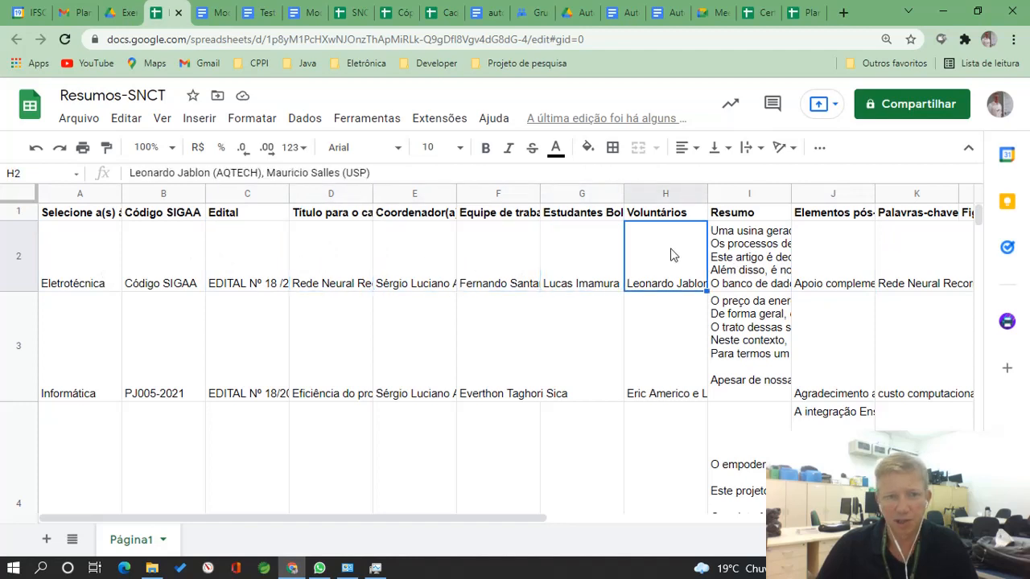
Launch the Autocrat extension and create a new merge job named MyJob1.
click(440, 120)
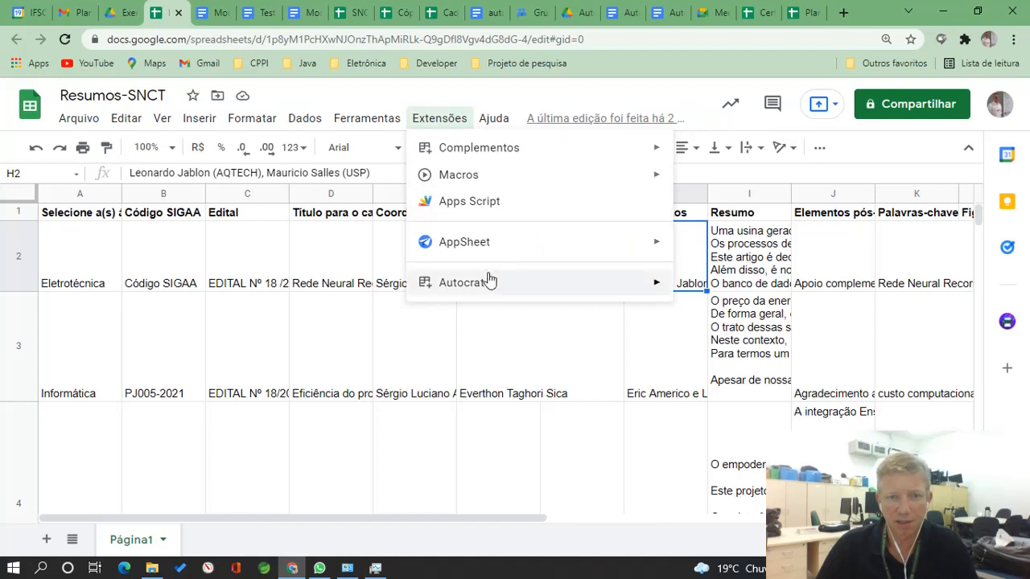
mouse_move(496, 292)
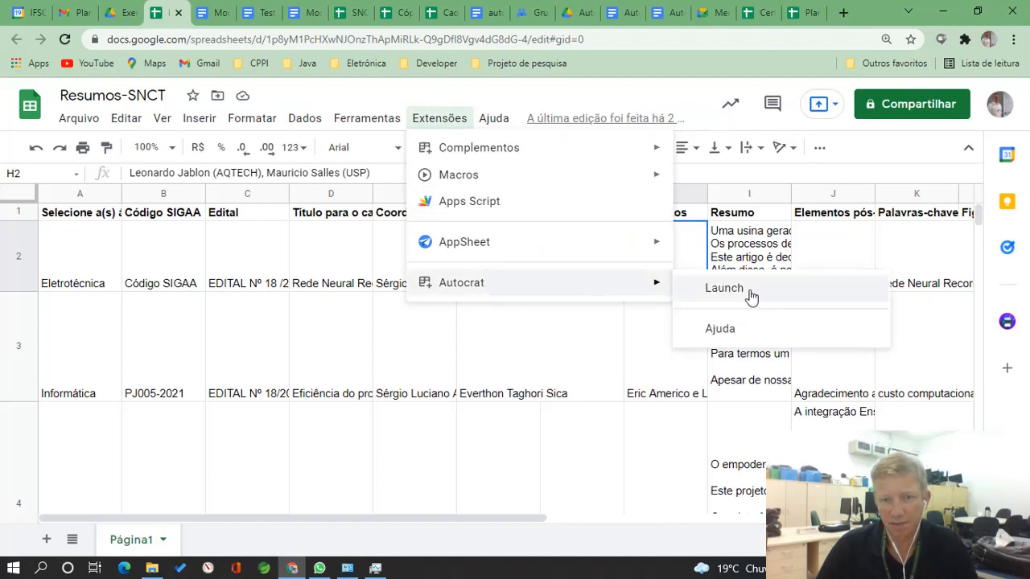
click(724, 288)
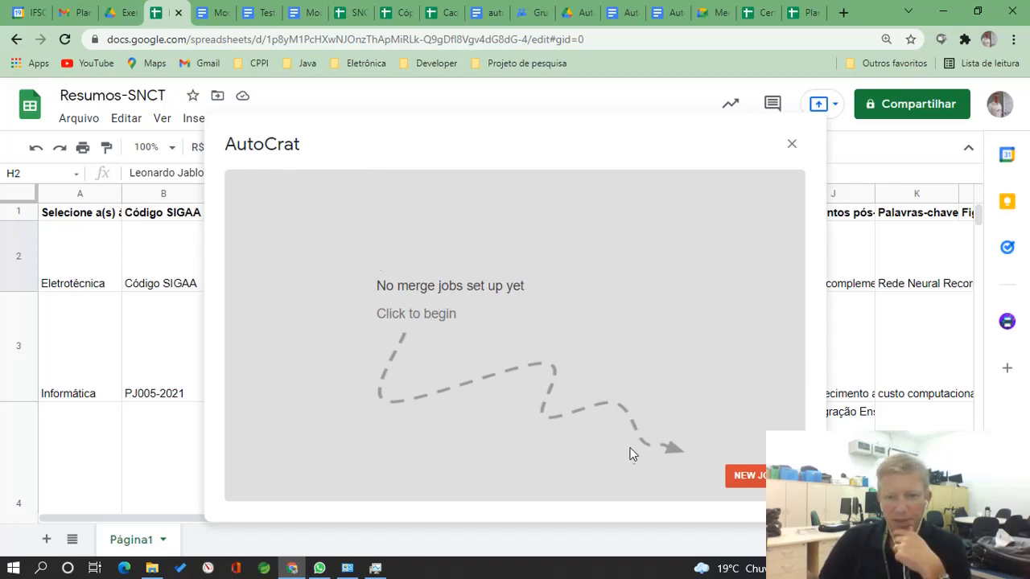
click(755, 481)
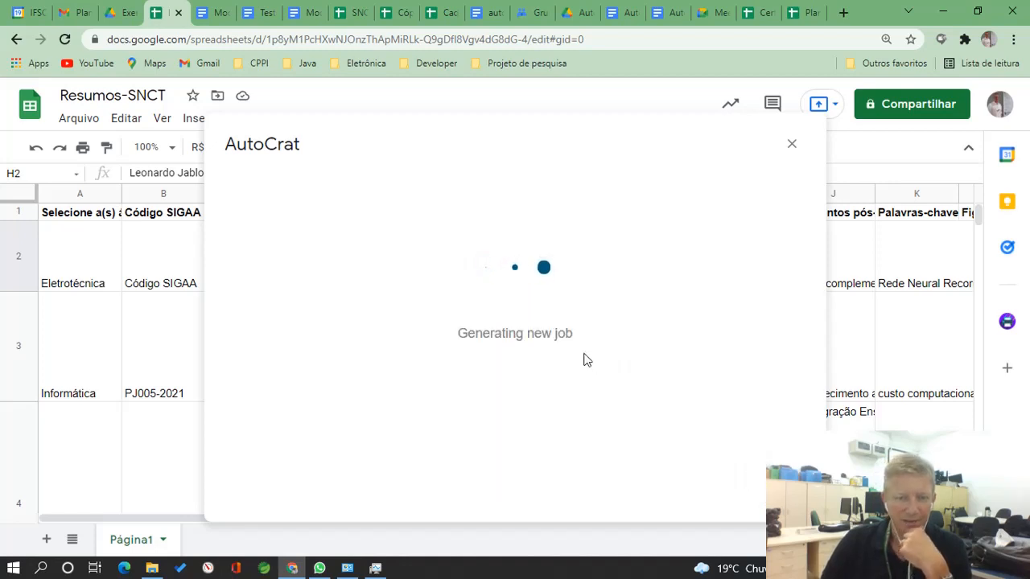
click(328, 261)
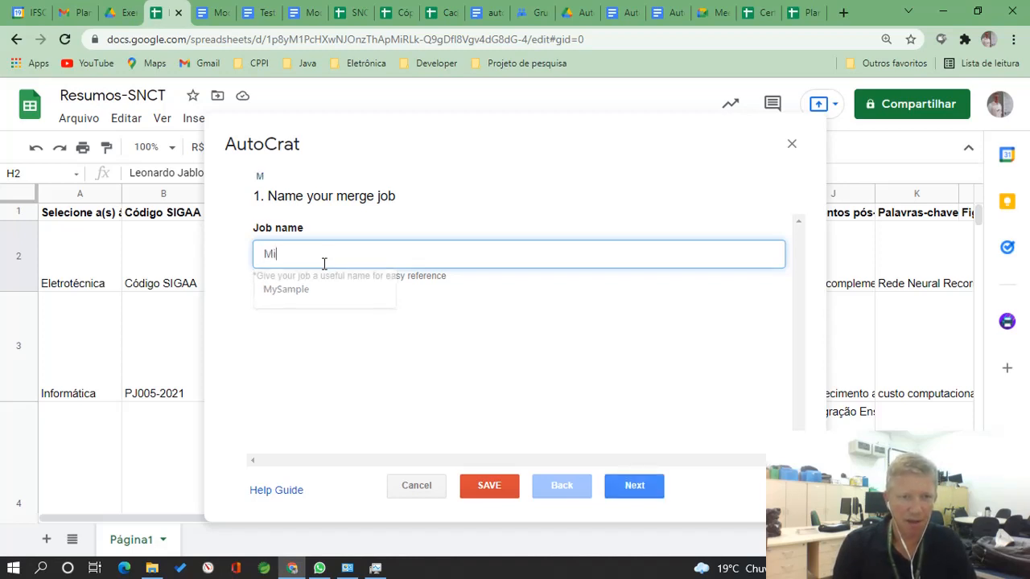
text(MyJob1)
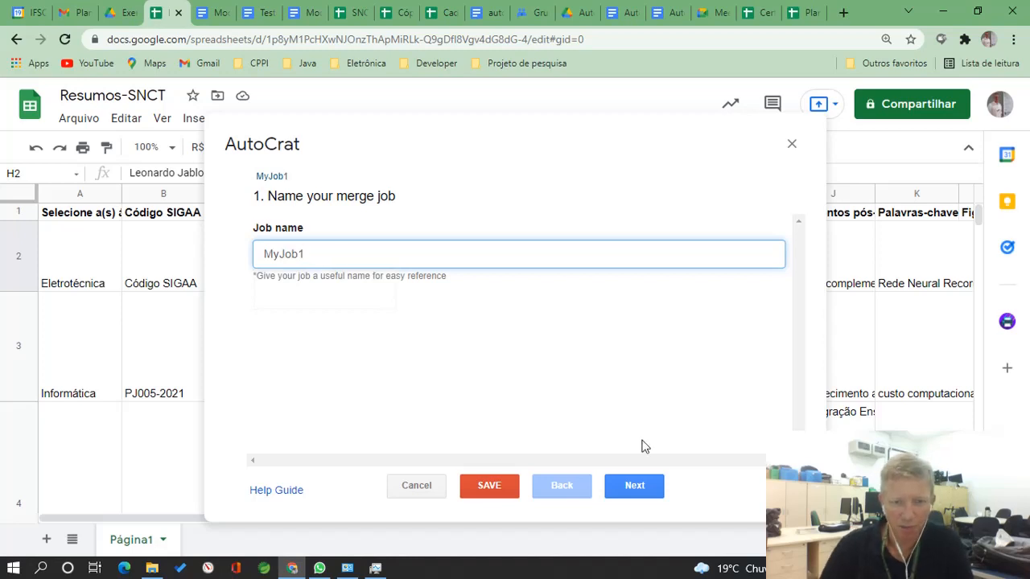
click(640, 491)
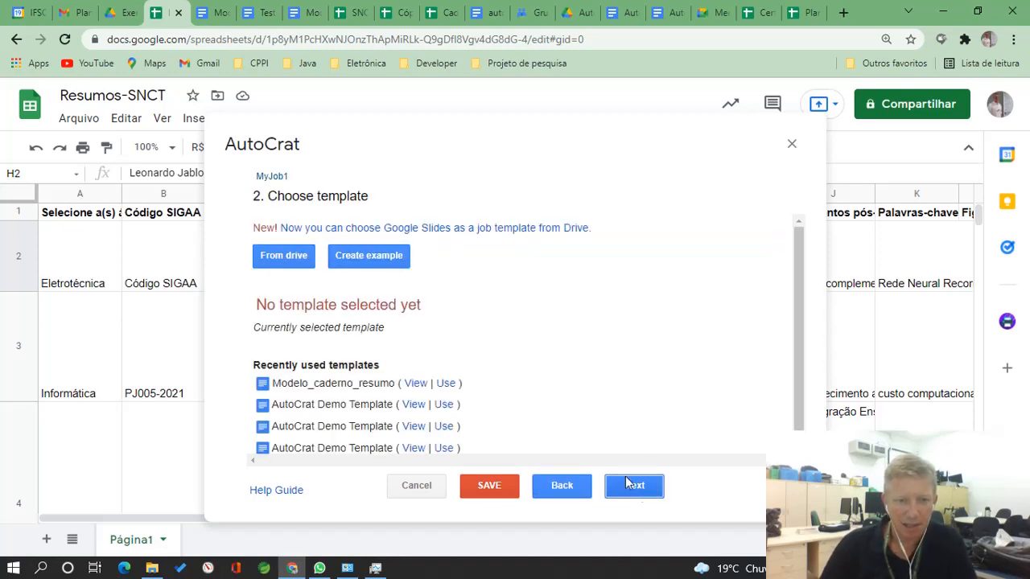
Choose the Modelo_AutoCrat document from Drive as the merge job's template and continue to the source data mapping.
click(283, 257)
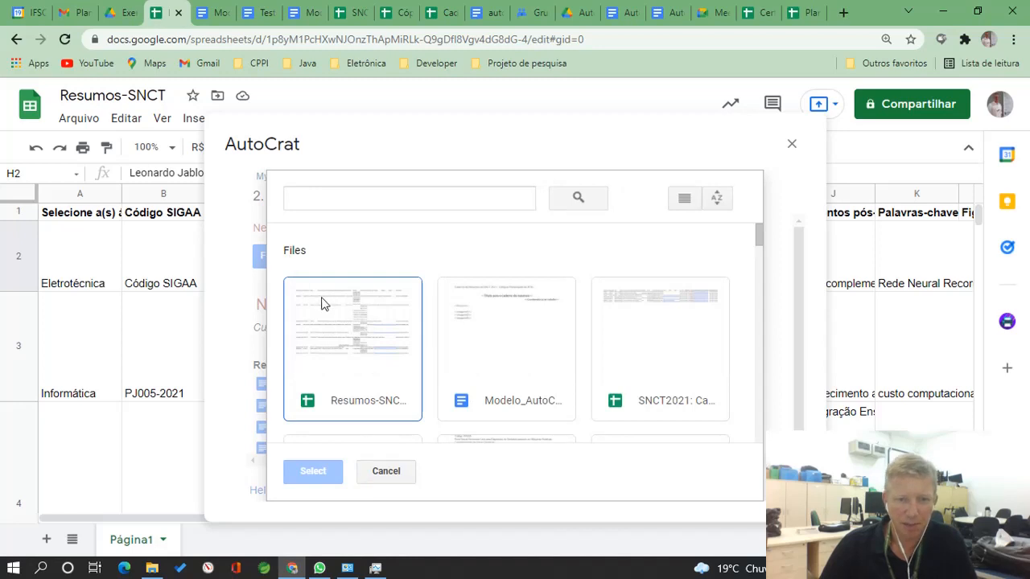
click(501, 369)
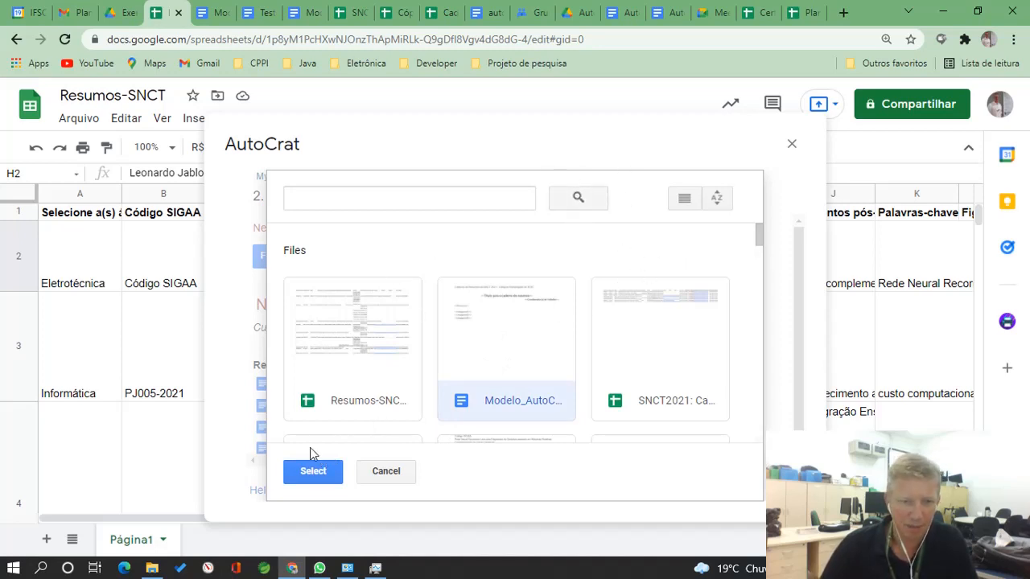
scroll(333, 413, down, 2)
scroll(333, 402, up, 2)
click(323, 478)
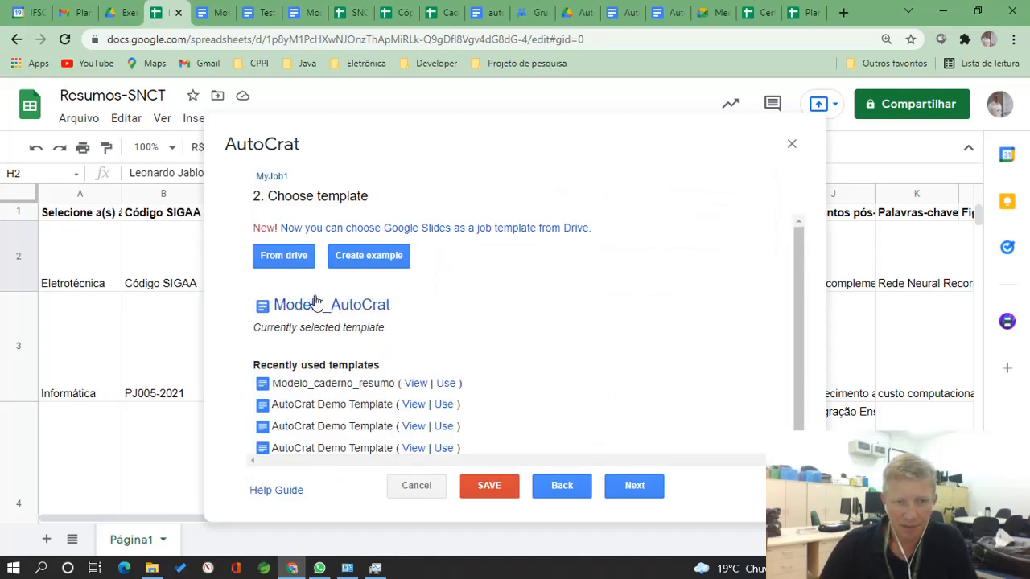
click(642, 483)
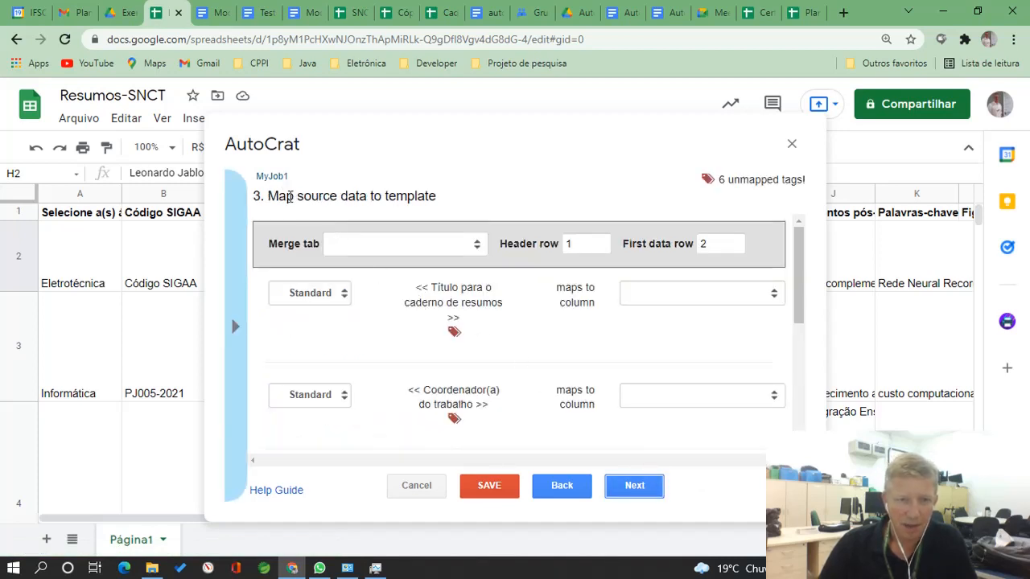
Set the merge tab to Página1 and check the first data row setting.
click(475, 245)
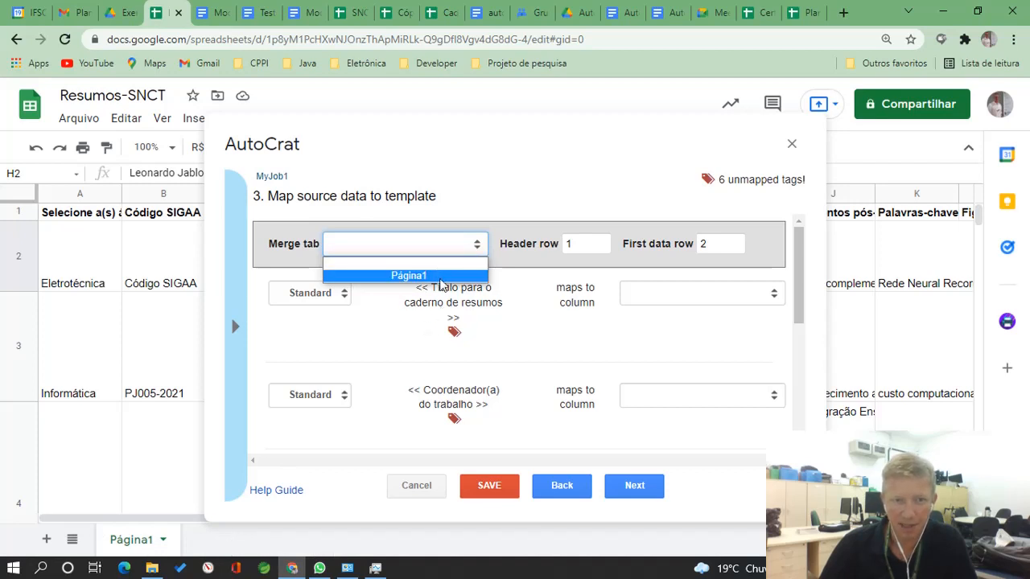
click(442, 279)
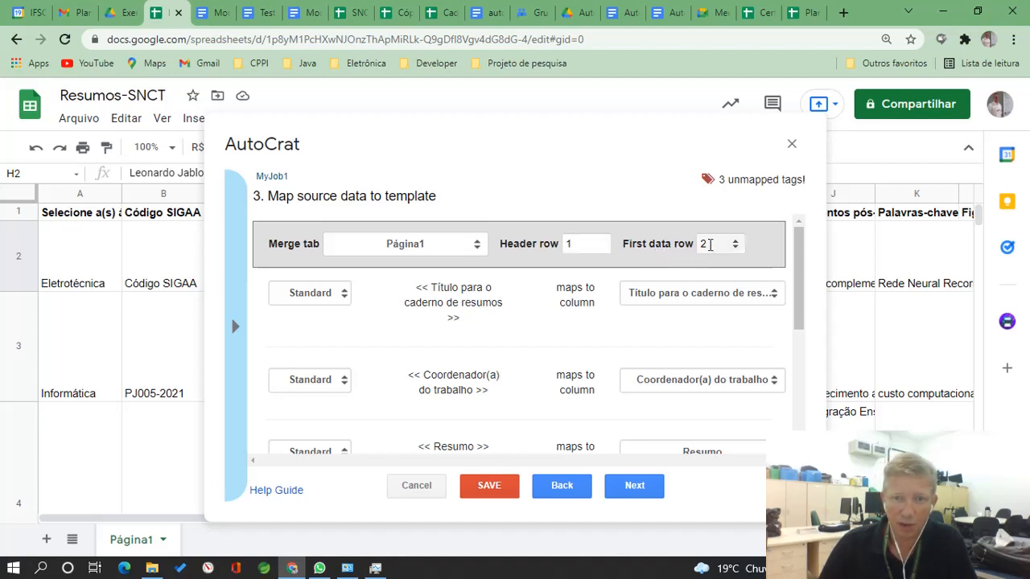
double_click(705, 246)
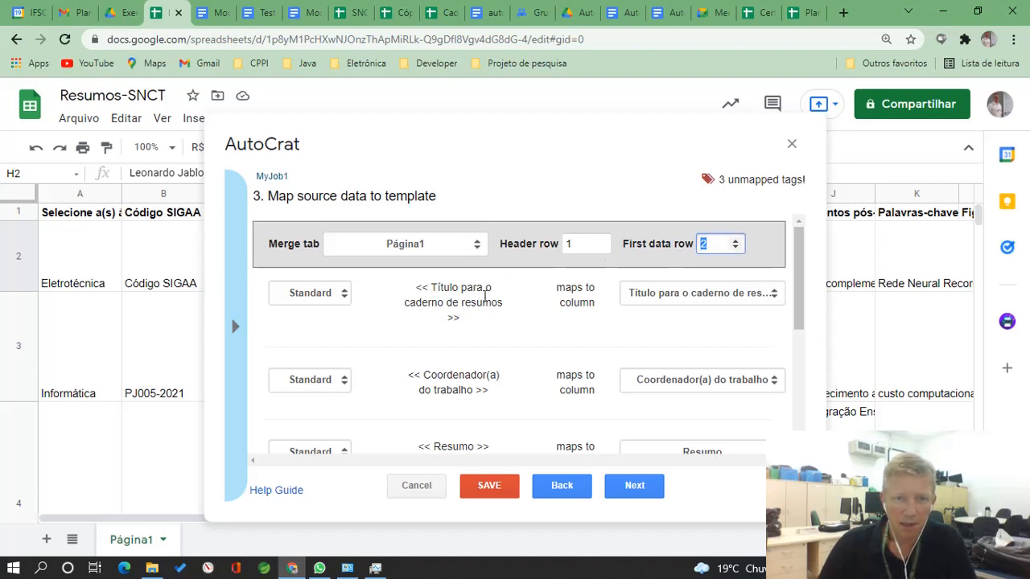
Review the tag-to-column mappings, from the title, coordinator and Resumo tags down to the imagemid1, imagemid2 and imagemid3 tags.
drag(430, 283, 500, 306)
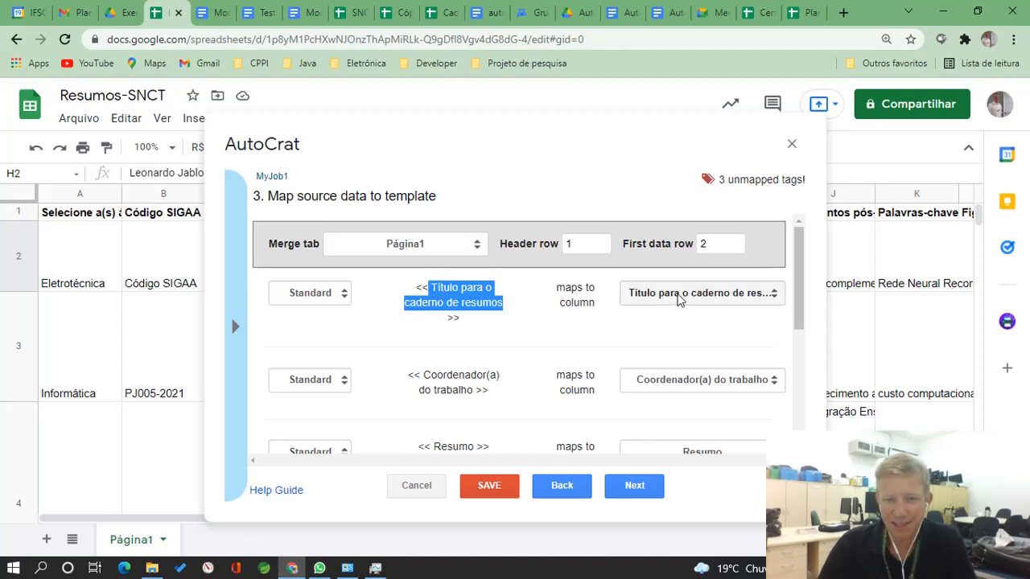
scroll(425, 295, down, 2)
scroll(421, 268, up, 3)
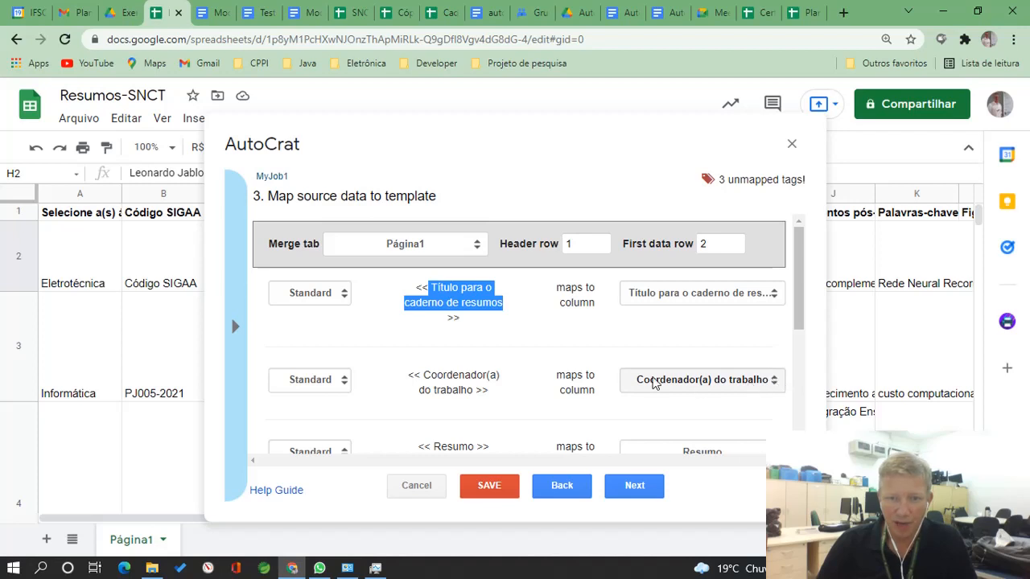
scroll(638, 379, down, 1)
scroll(366, 299, up, 1)
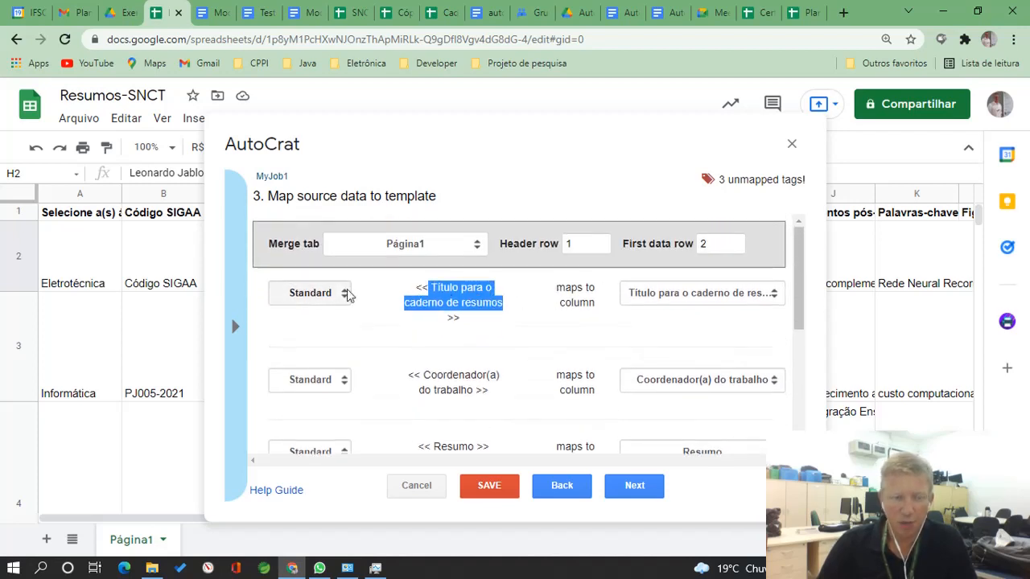
scroll(332, 320, down, 1)
scroll(331, 320, down, 2)
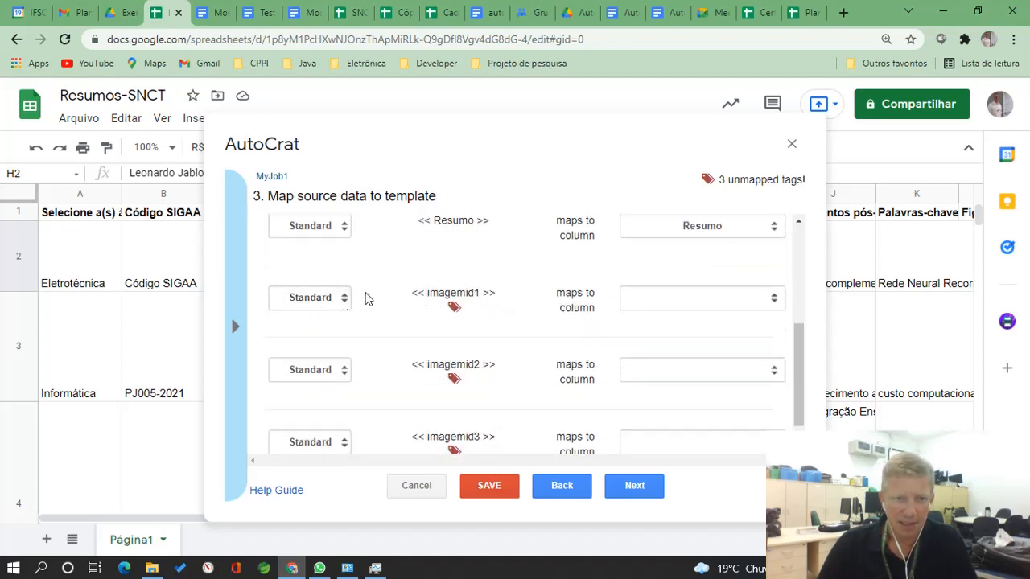
Map the imagemid1, imagemid2 and imagemid3 tags to the Figura1, Figura2 and Figura3 columns.
drag(427, 293, 485, 293)
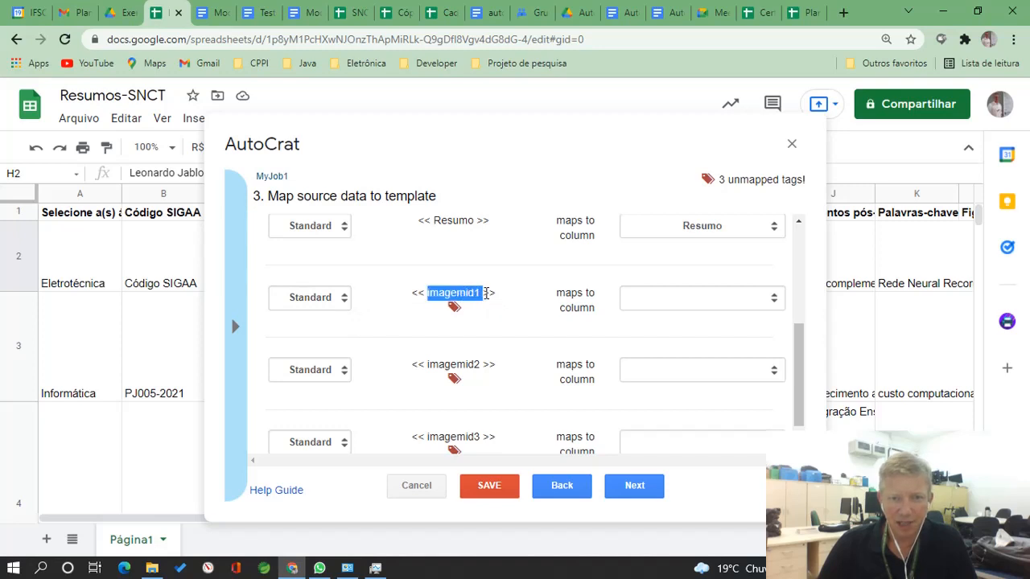
click(485, 294)
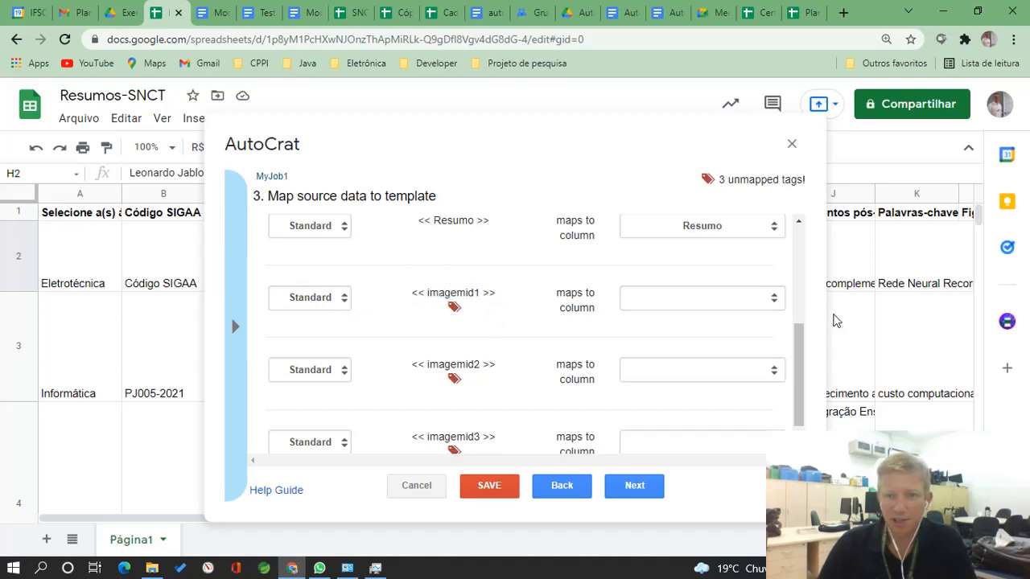
click(775, 299)
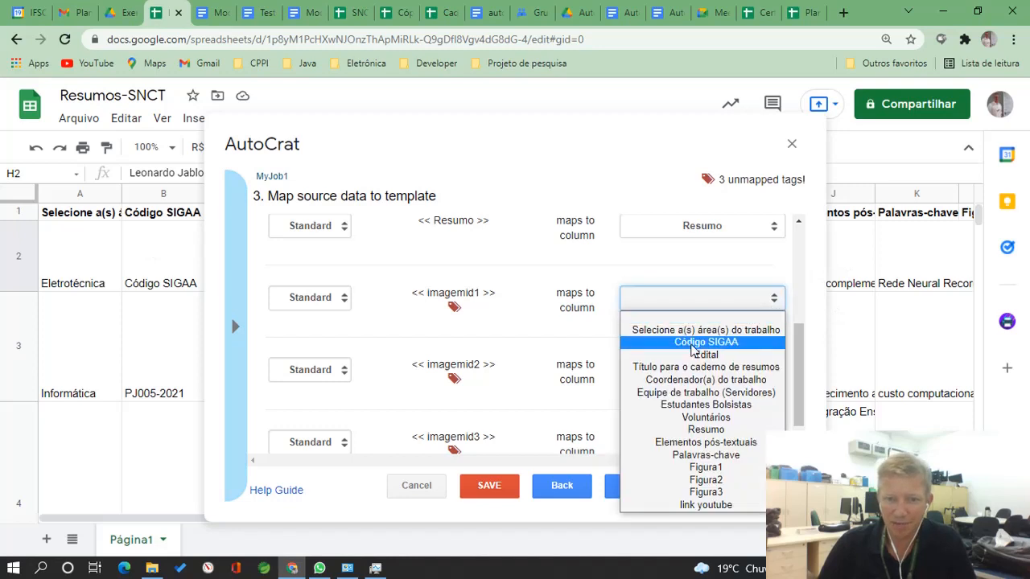
click(713, 468)
click(747, 374)
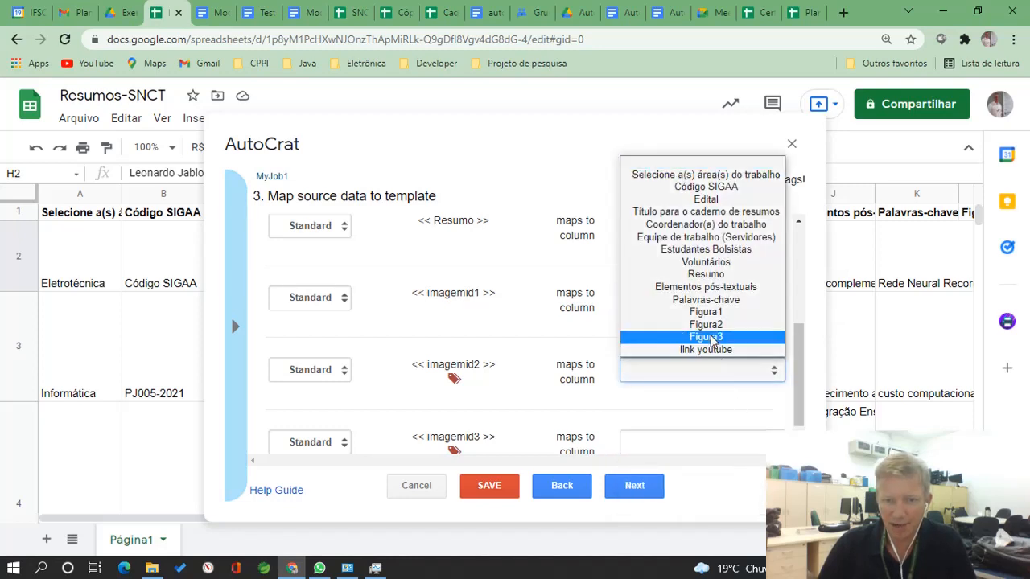
click(702, 327)
click(744, 438)
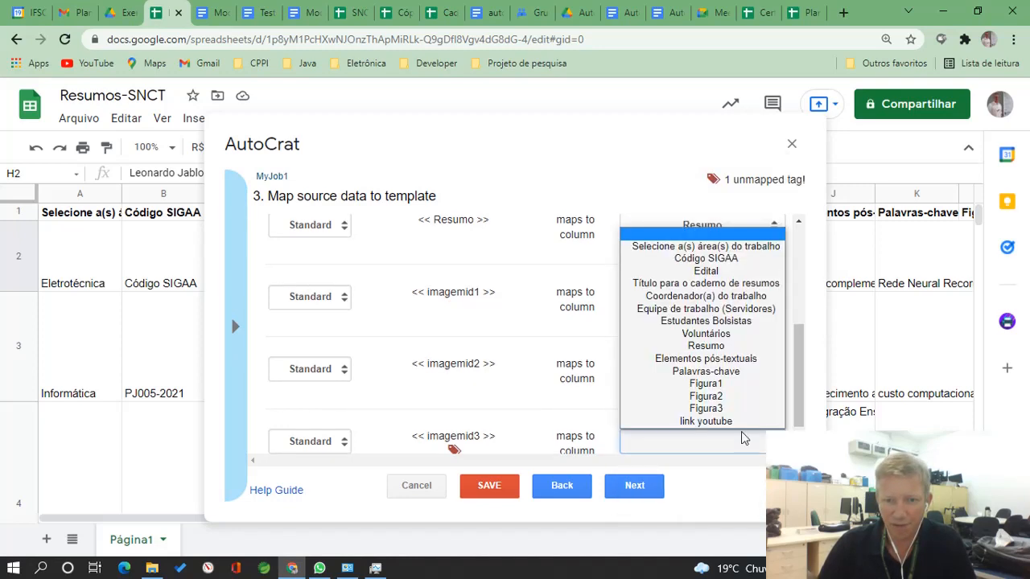
click(721, 410)
scroll(533, 457, down, 1)
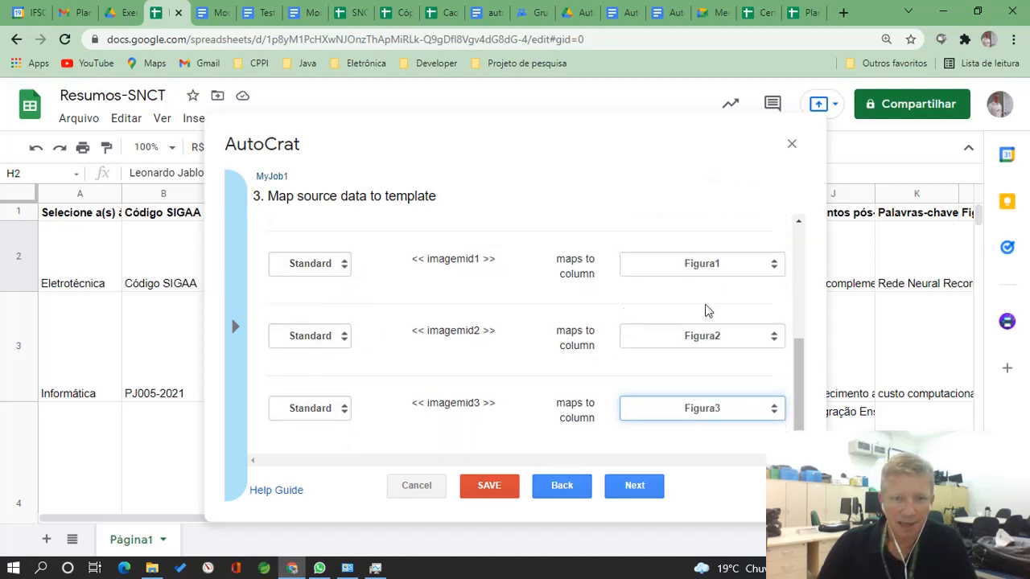
Set the imagemid1, imagemid2 and imagemid3 tag types to Image and continue to the file settings.
click(342, 267)
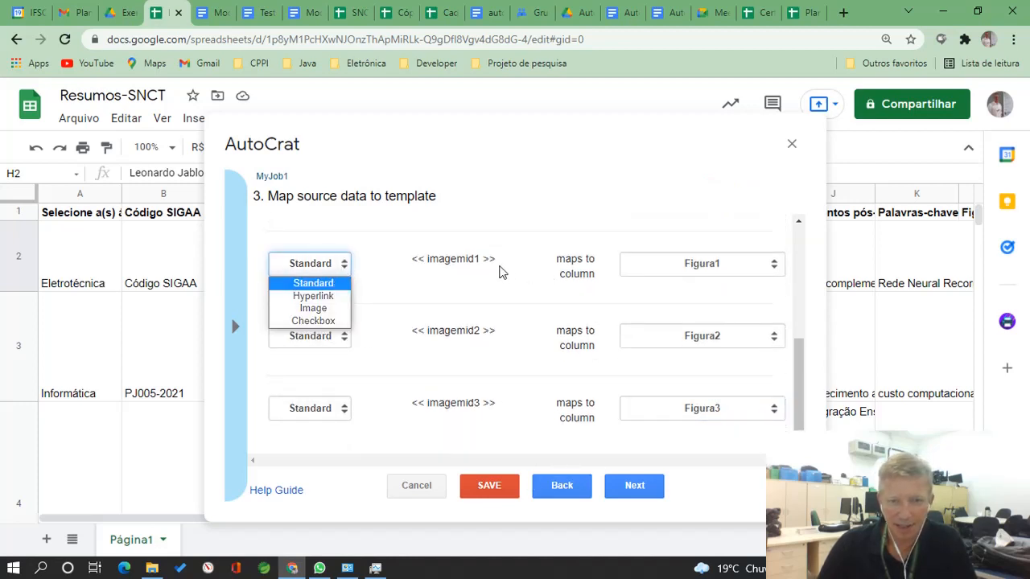
click(329, 309)
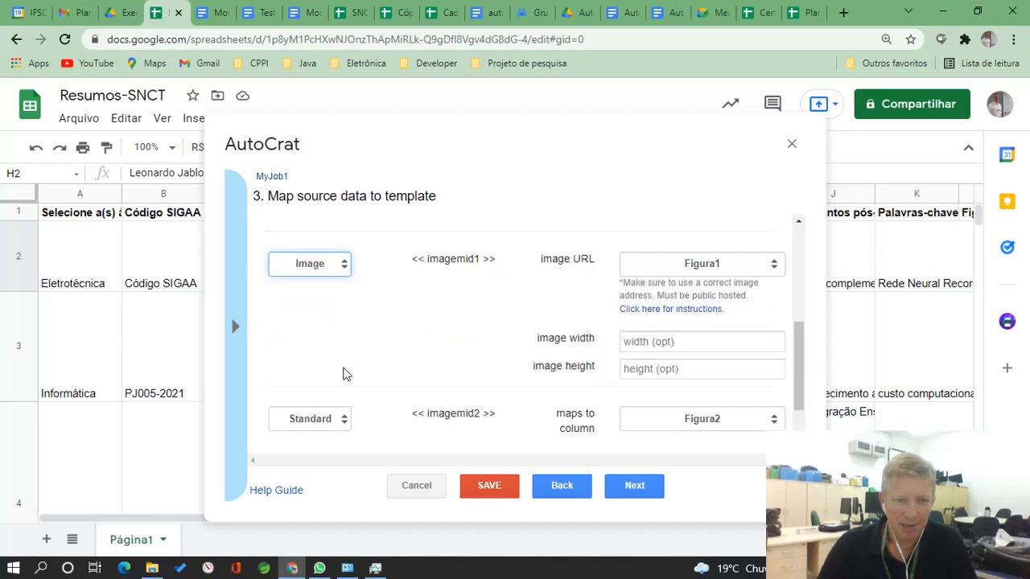
click(343, 418)
click(333, 464)
scroll(340, 435, down, 2)
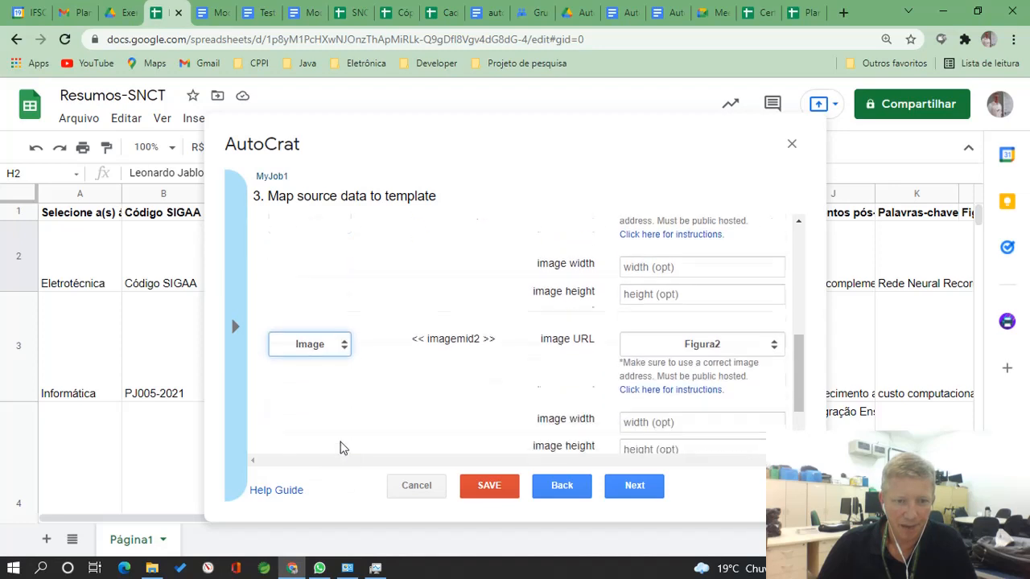
click(337, 408)
click(338, 453)
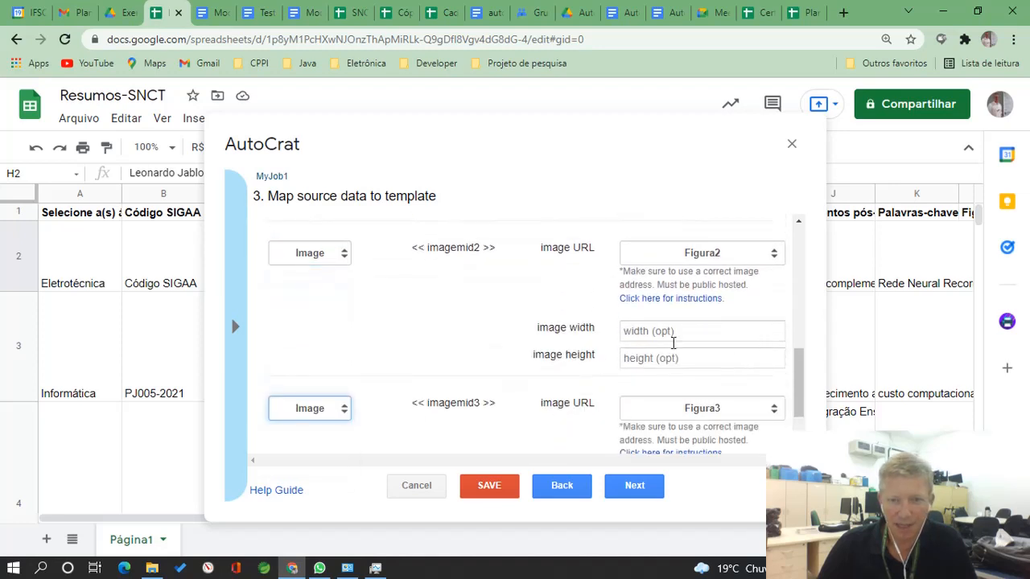
scroll(673, 342, down, 1)
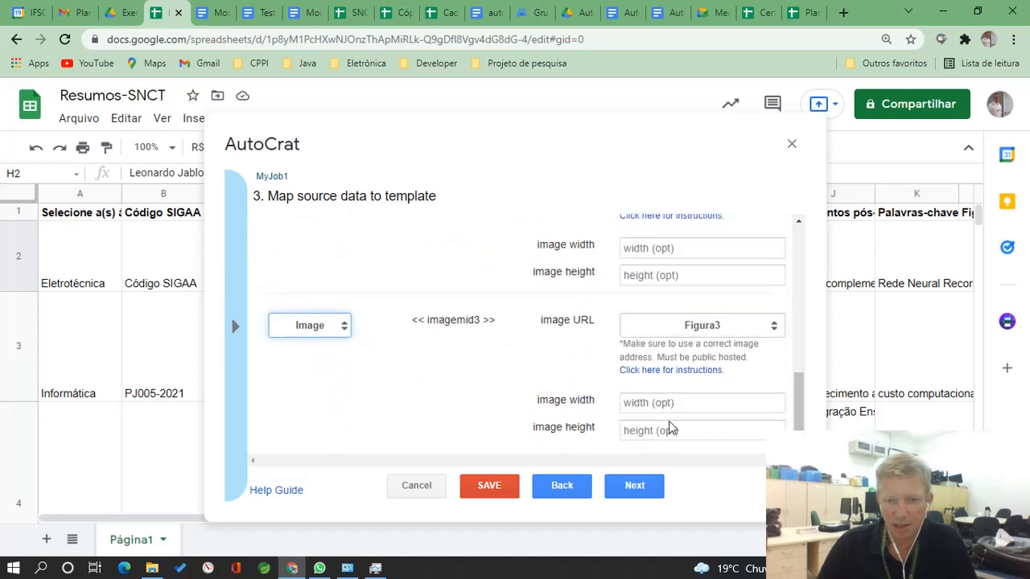
click(637, 487)
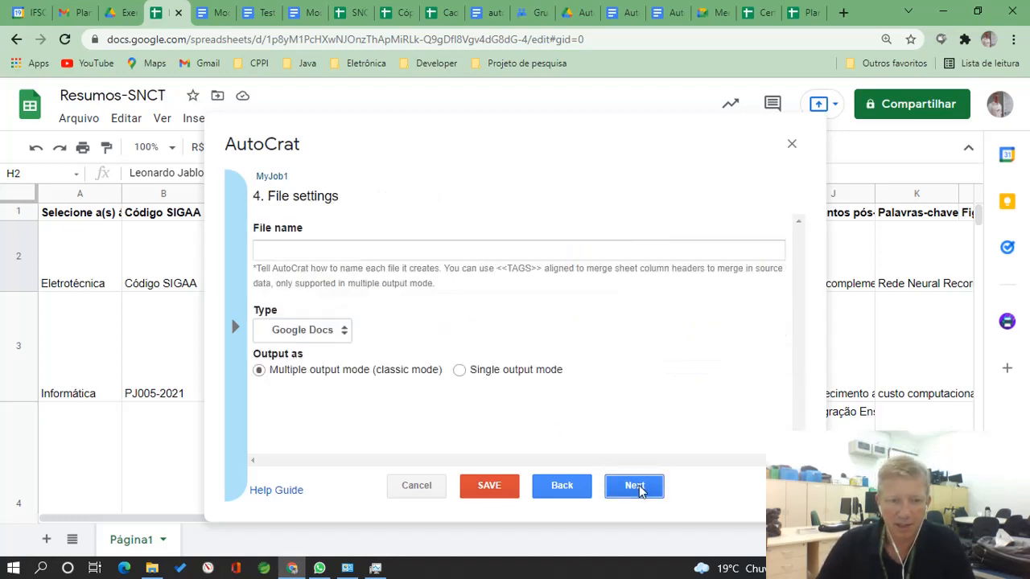
Name the output file CadernoResumos1, choose single output mode and continue to the destination folders.
click(313, 252)
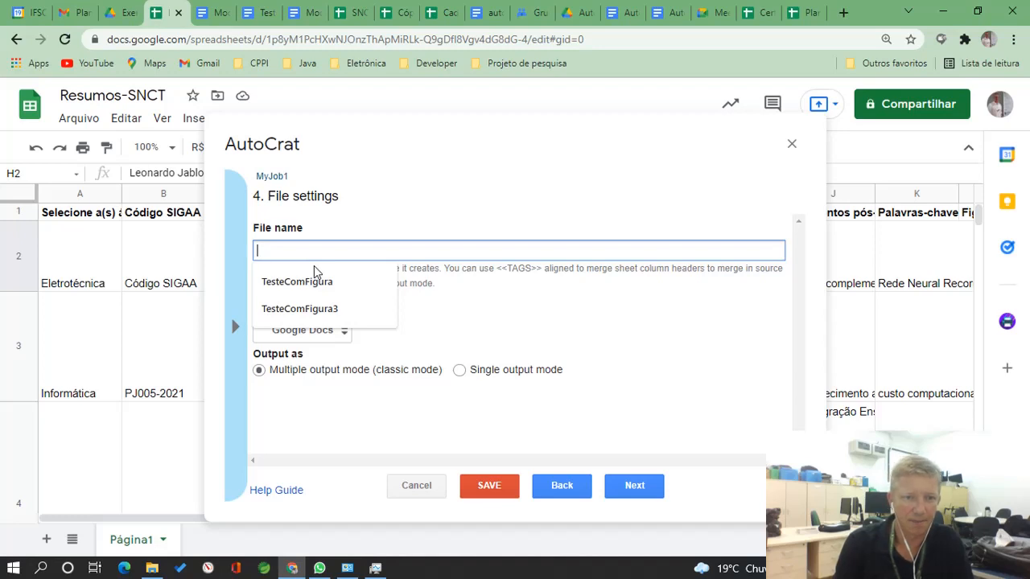
text(CadernoResumo1)
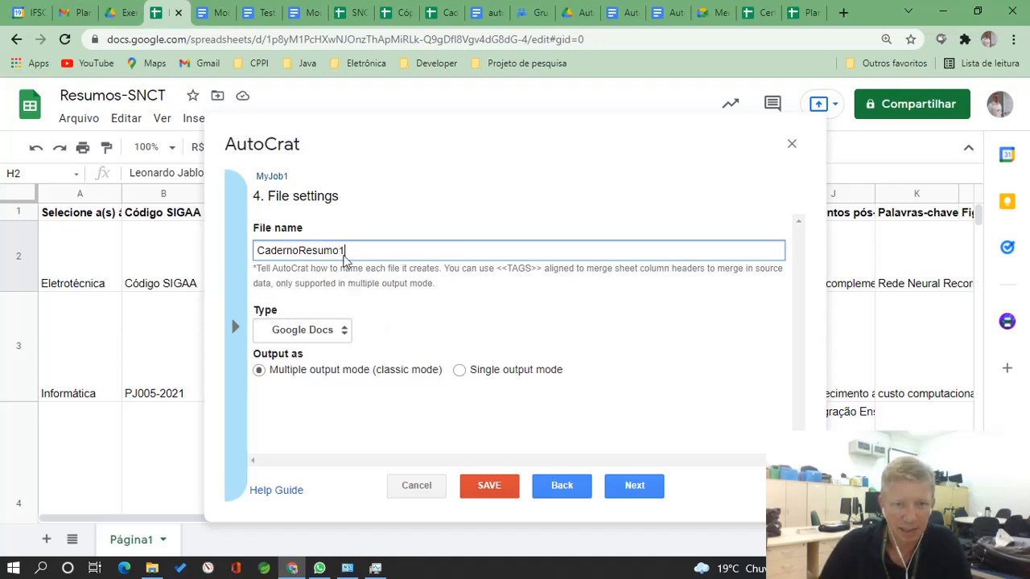
click(339, 249)
text(s)
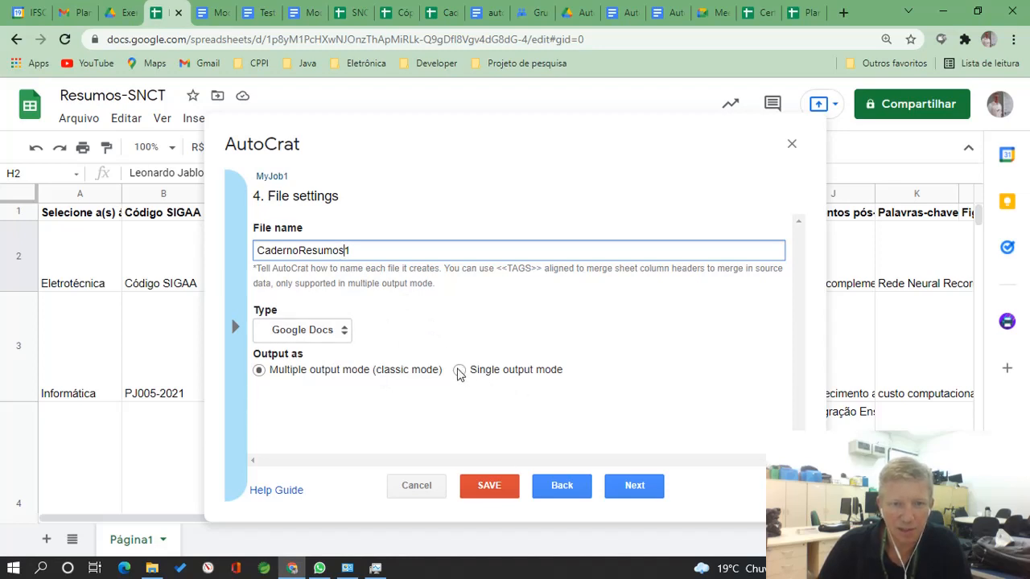
click(460, 371)
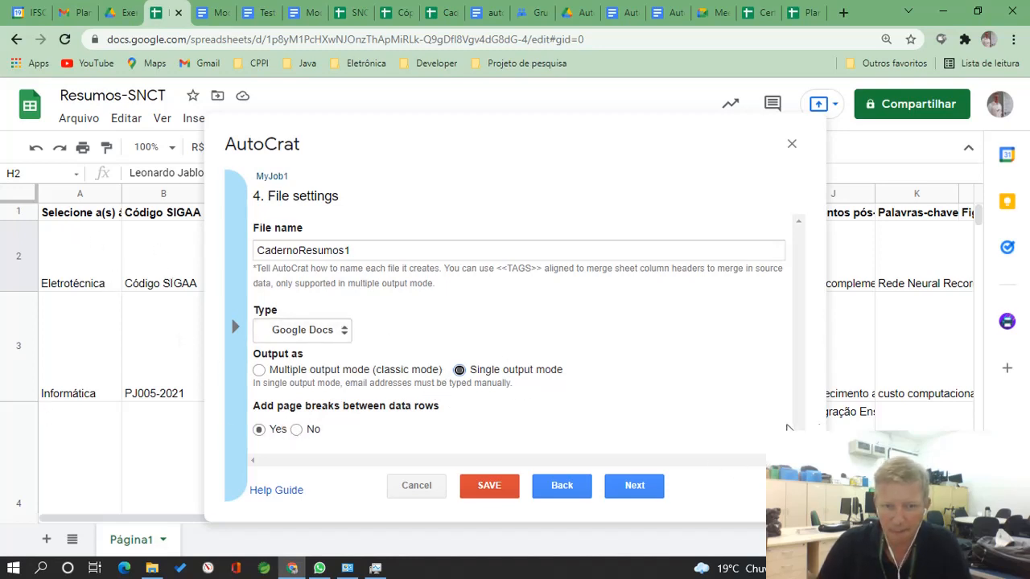
click(635, 485)
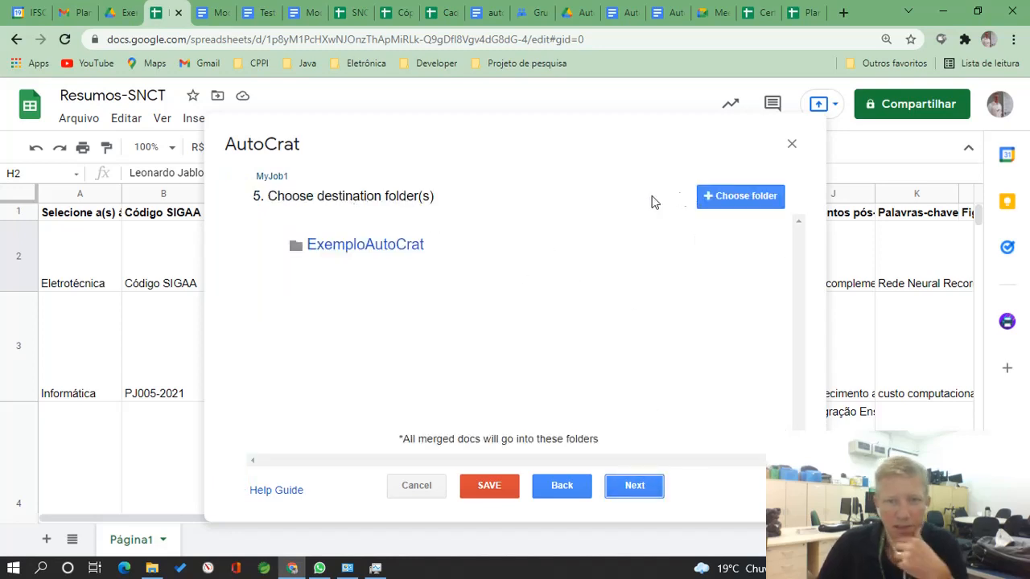
Keep ExemploAutoCrat as the destination folder, leave the remaining folder reference, condition, sharing and trigger settings at their defaults, and save the job.
mouse_move(539, 250)
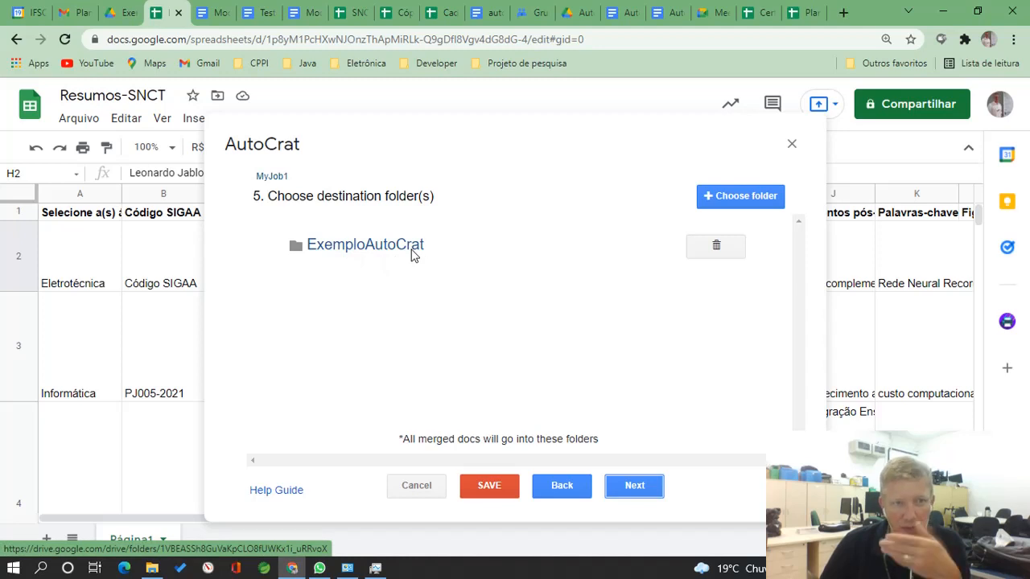
click(635, 493)
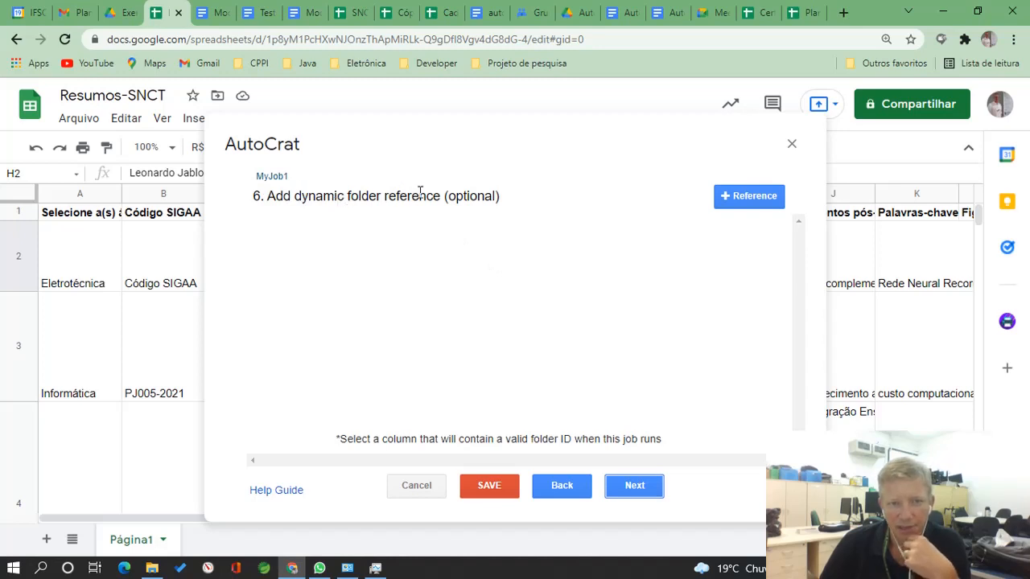
click(638, 487)
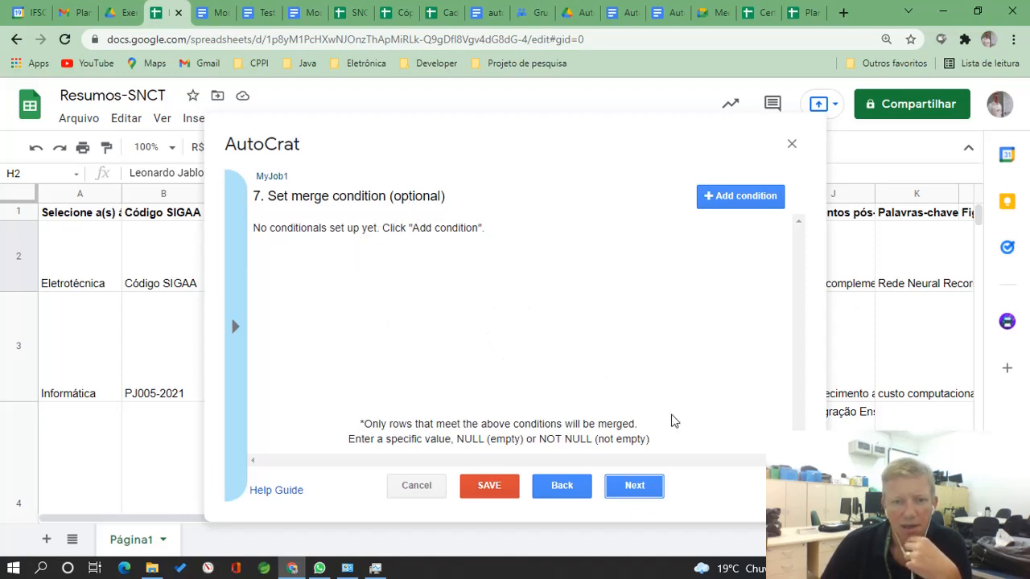
click(635, 487)
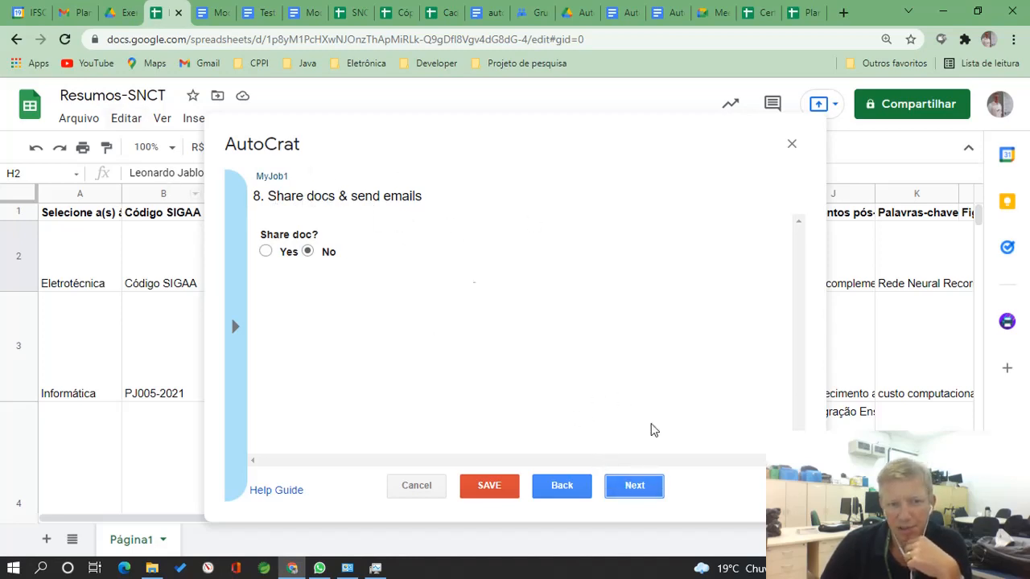
click(639, 487)
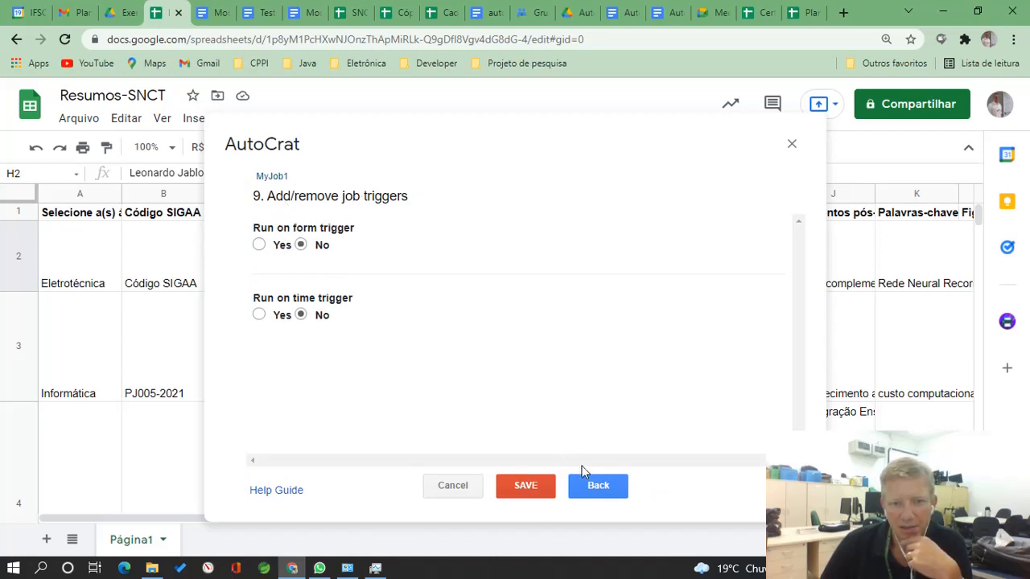
click(525, 487)
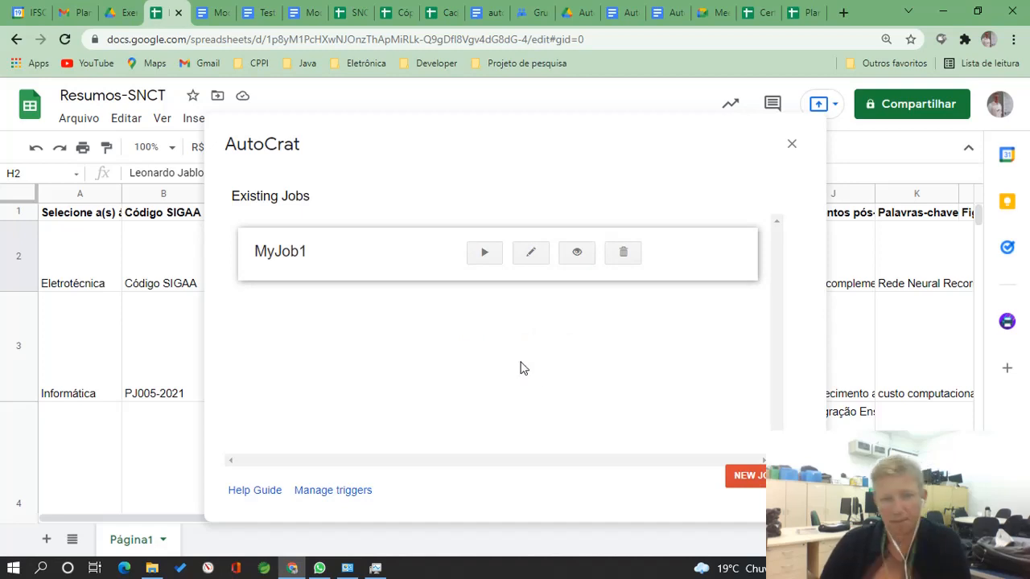
Run MyJob1 and open the resulting CadernoResumos1 document from the ExemploAutoCrat folder in Google Drive.
click(485, 254)
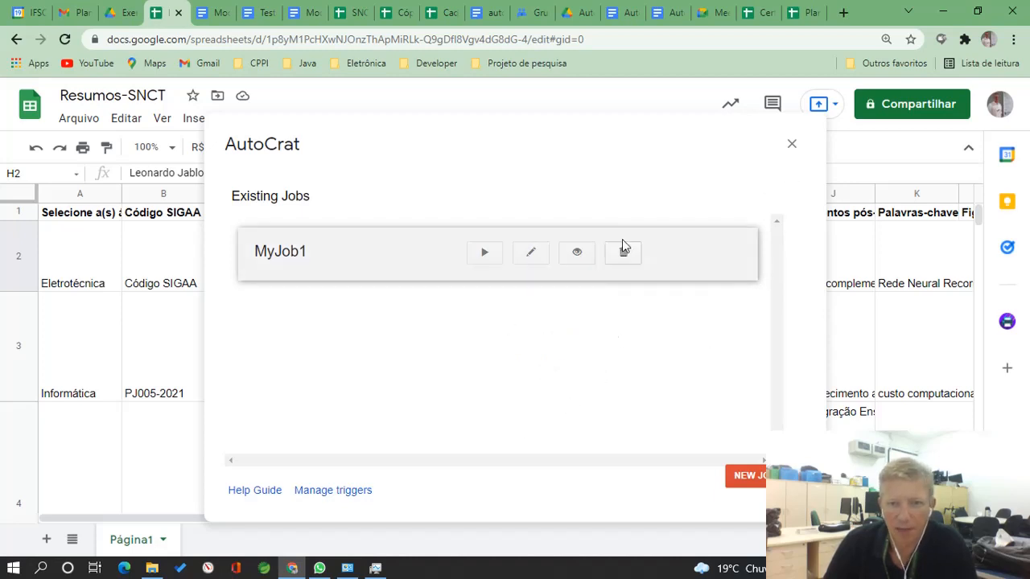
click(792, 145)
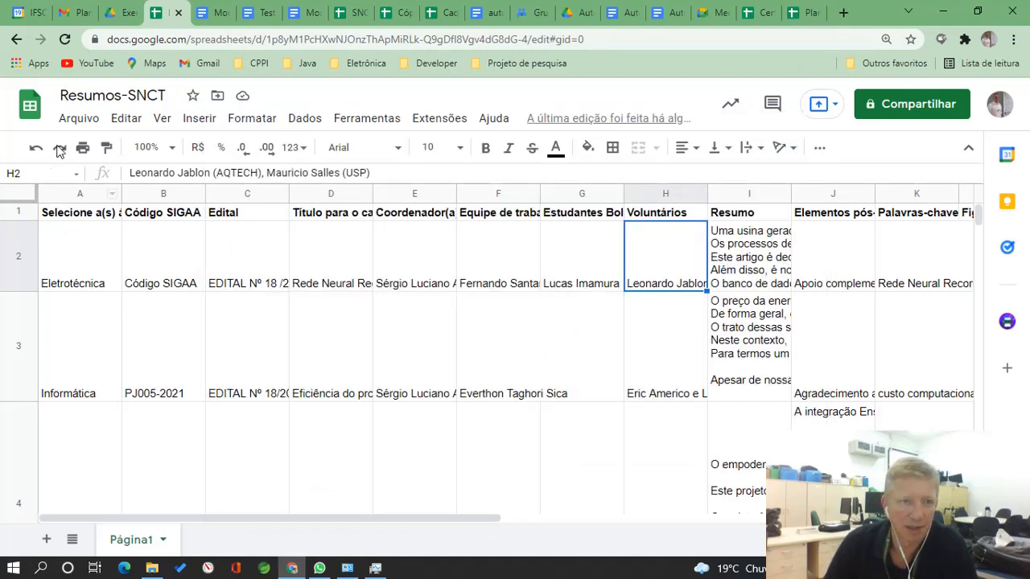
click(105, 14)
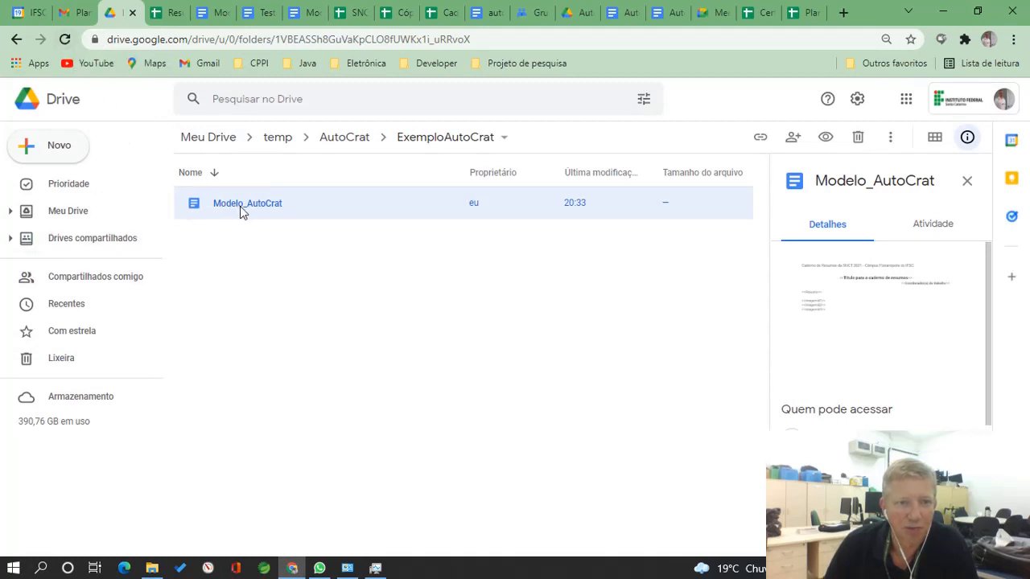
click(65, 40)
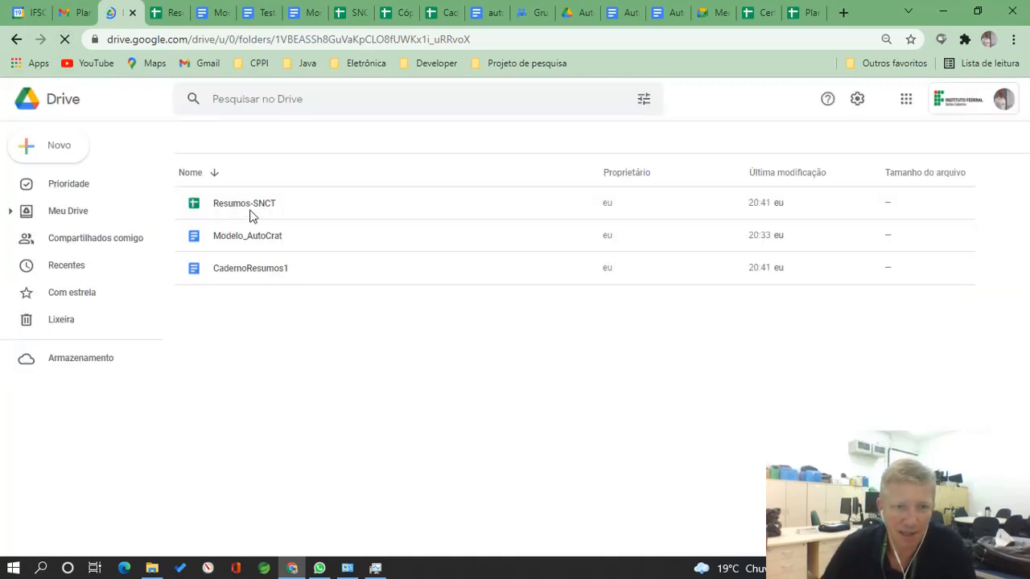
double_click(256, 269)
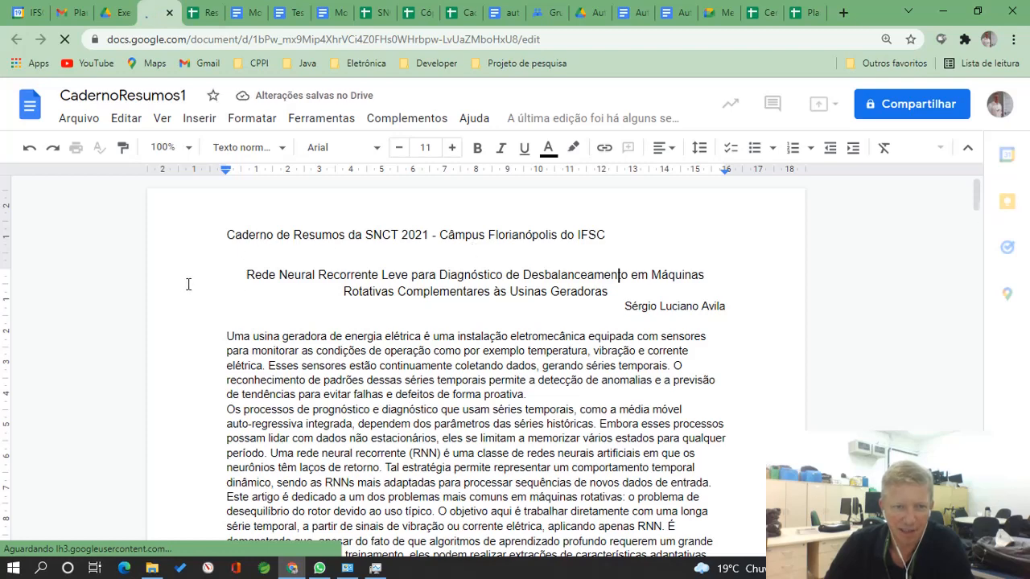
Examine the merged CadernoResumos1 document, checking each abstract's title, coordinator, text and figure area.
click(254, 279)
drag(251, 274, 348, 285)
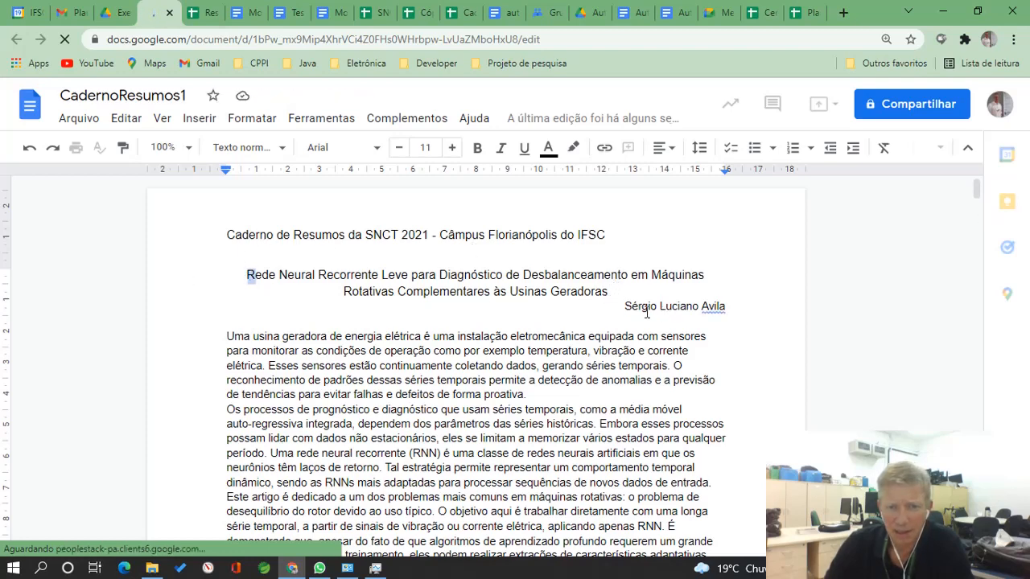
drag(612, 277, 627, 311)
click(711, 312)
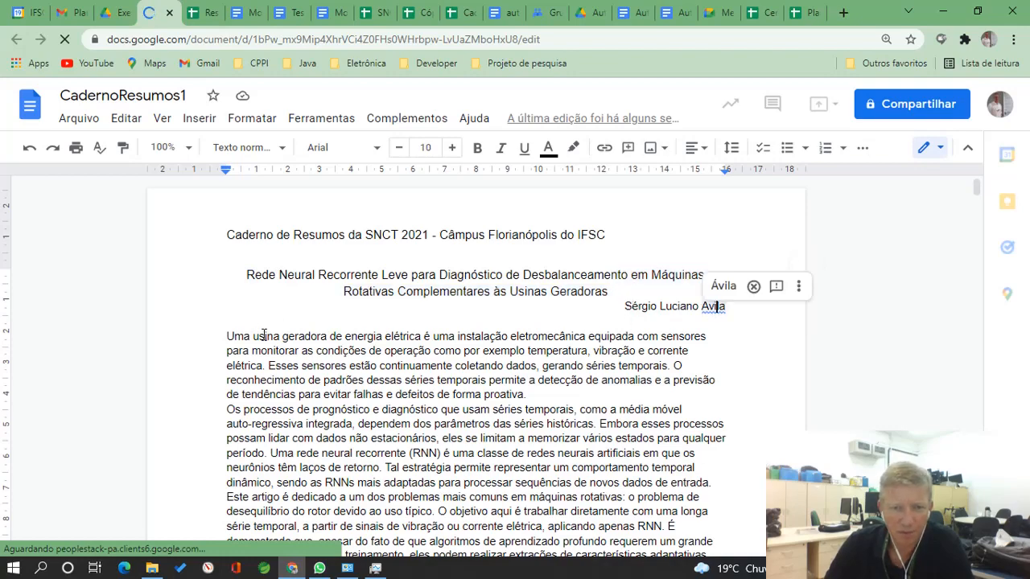
scroll(264, 336, down, 1)
scroll(264, 336, down, 6)
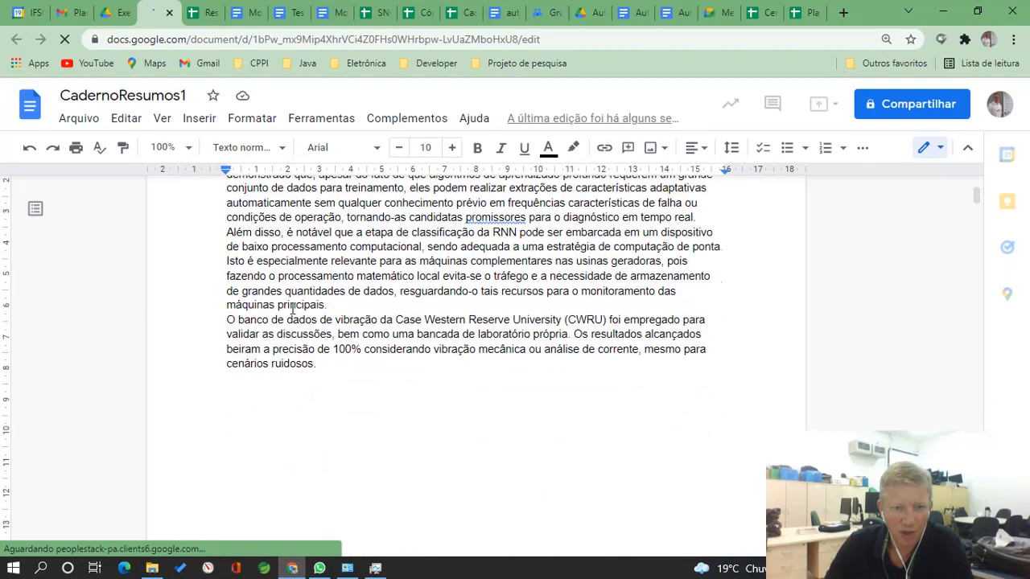
scroll(300, 328, down, 3)
scroll(300, 328, up, 5)
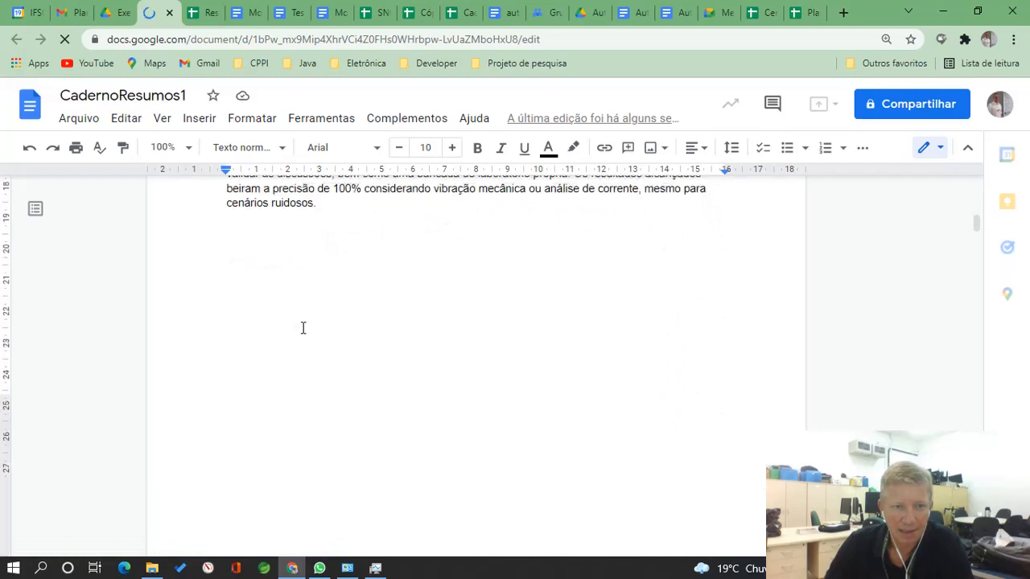
scroll(304, 328, down, 4)
scroll(304, 327, down, 10)
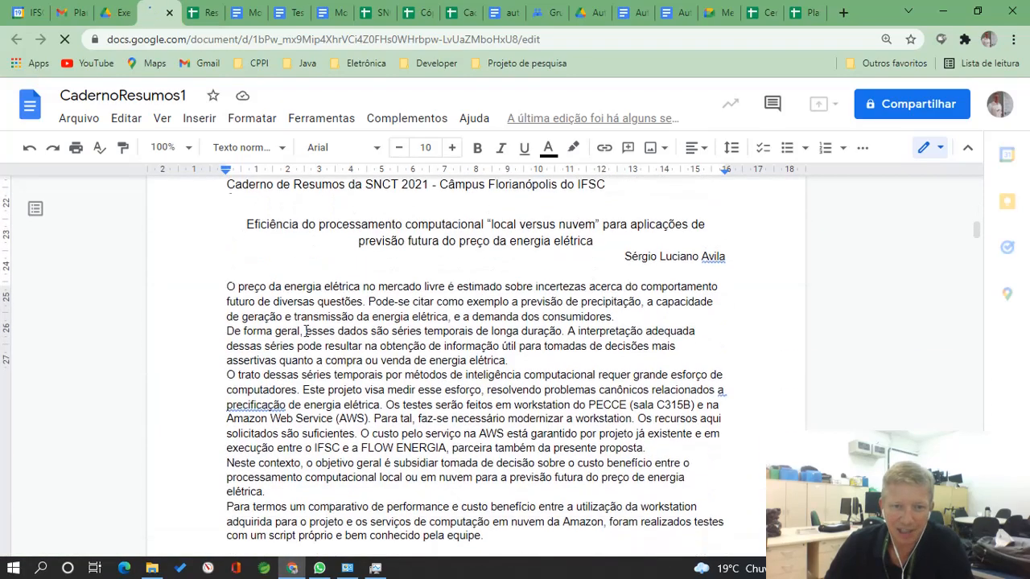
Look through the merged abstracts in CadernoResumos1 and examine the image placeholders below the vehicle braking abstract.
scroll(307, 332, down, 5)
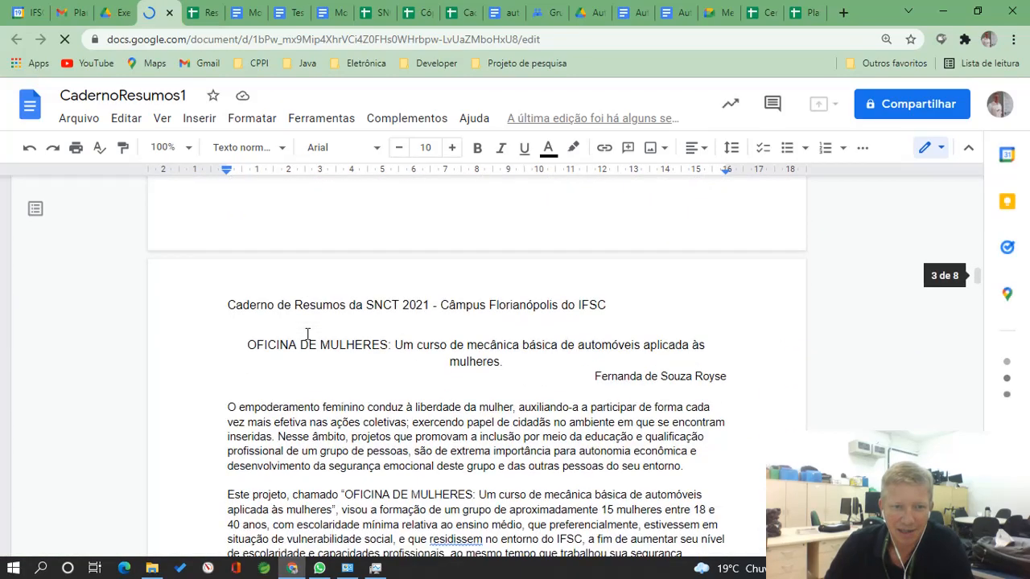
scroll(306, 336, down, 10)
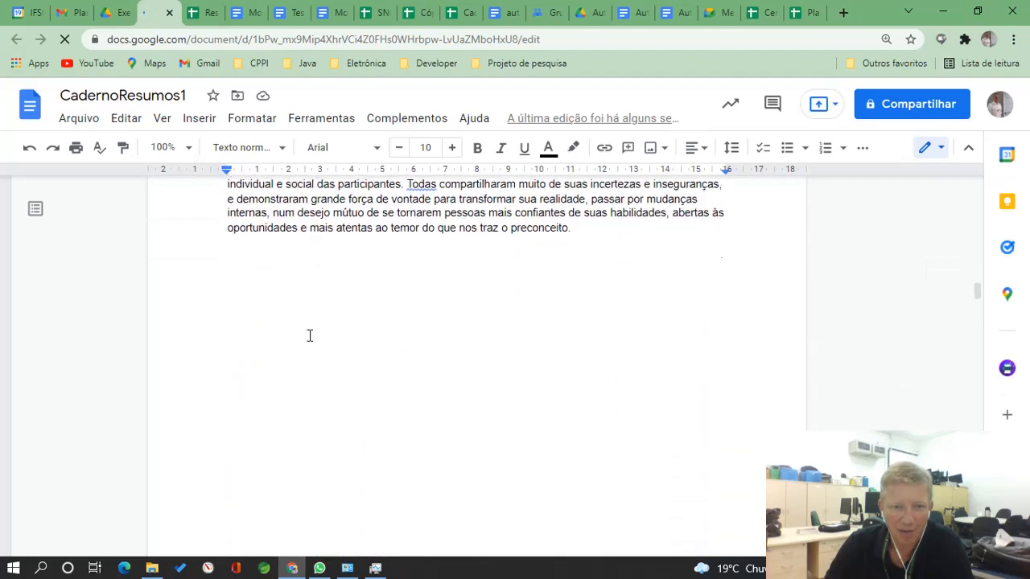
scroll(310, 338, down, 7)
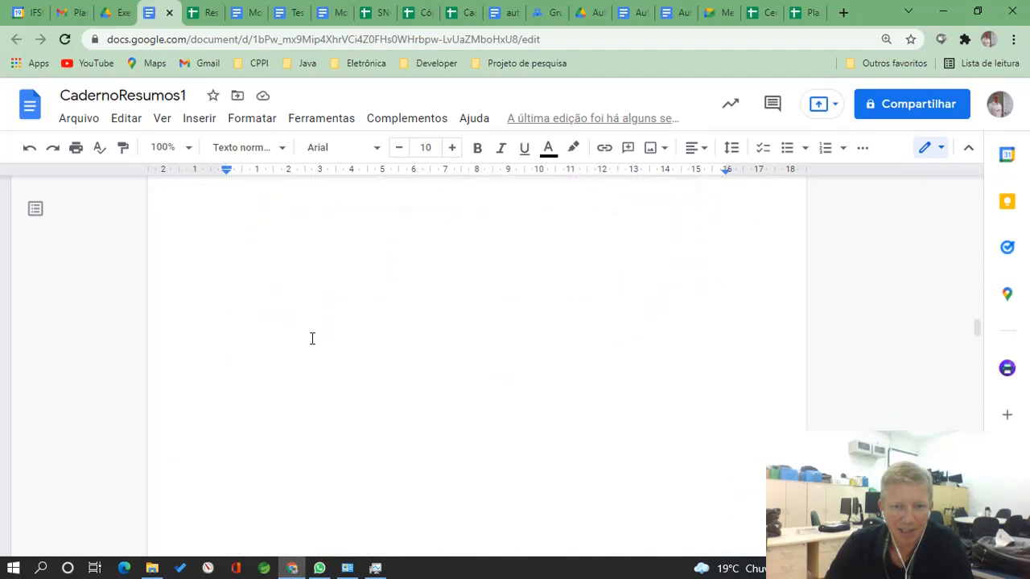
scroll(314, 342, down, 10)
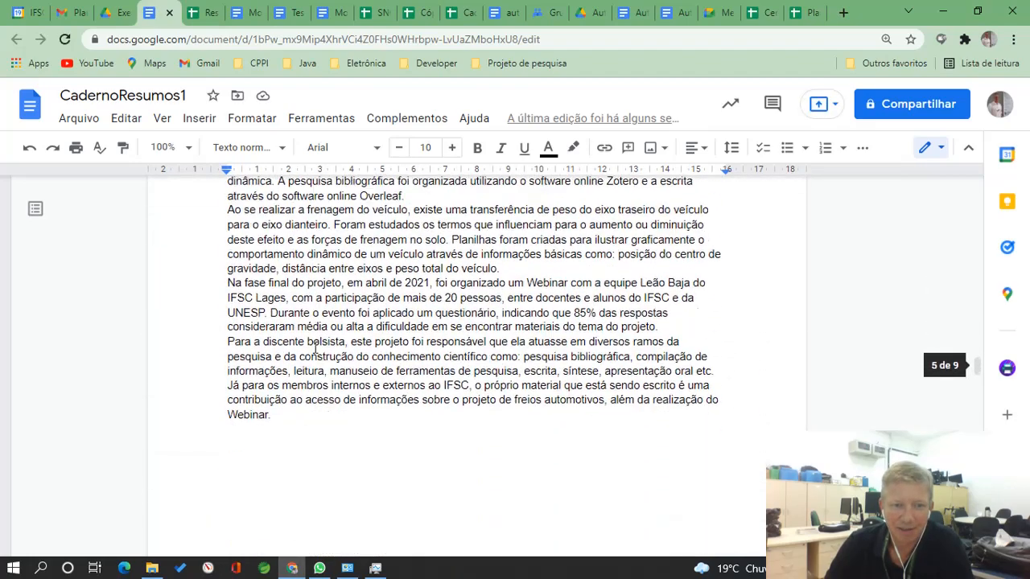
scroll(316, 347, down, 10)
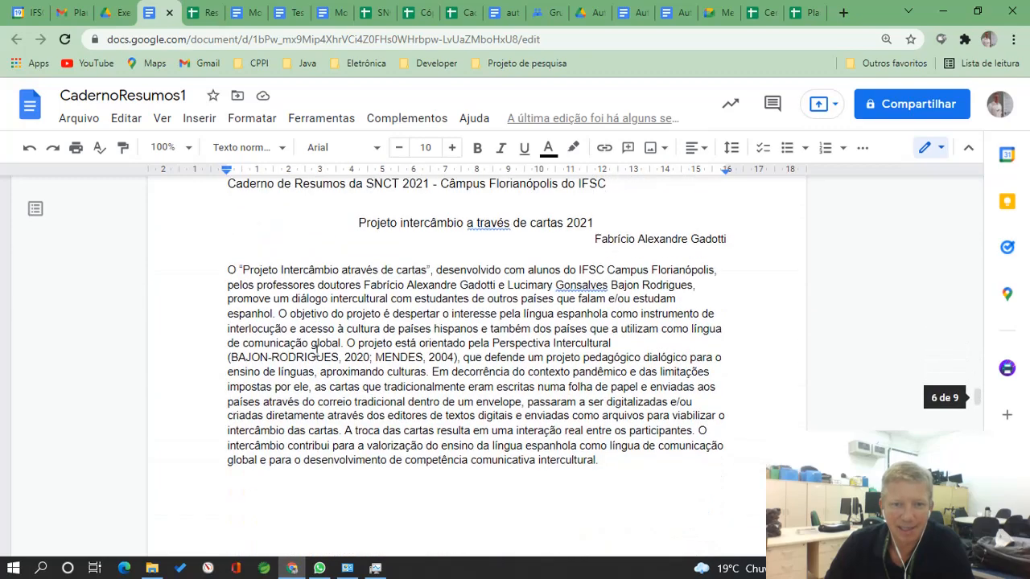
scroll(316, 350, down, 10)
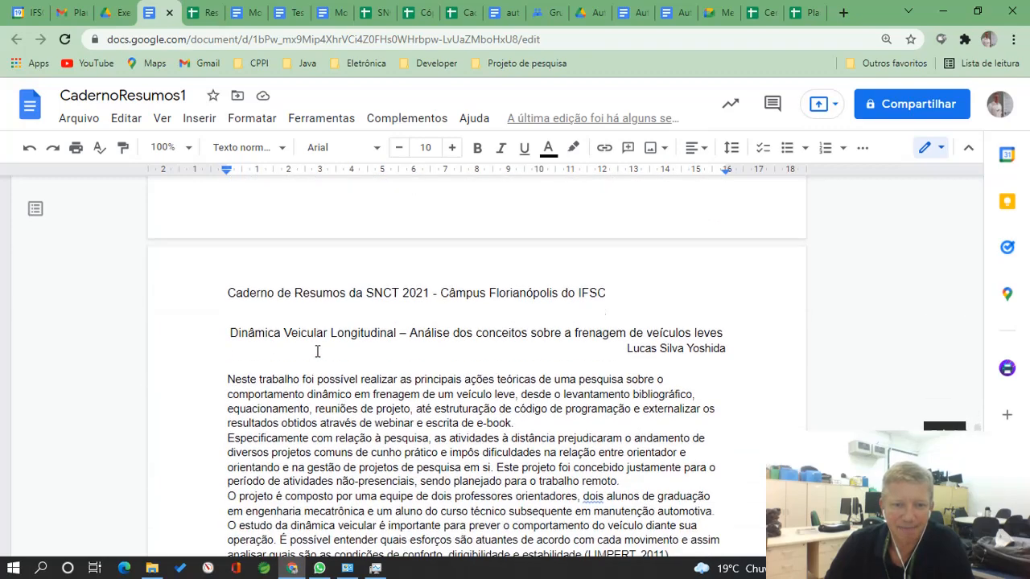
click(311, 385)
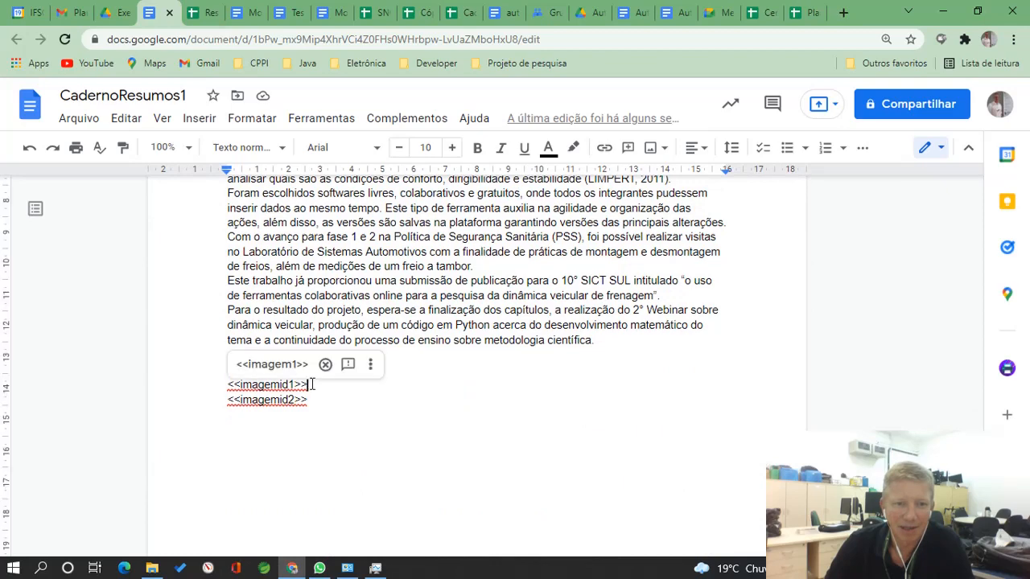
double_click(319, 403)
scroll(318, 404, down, 1)
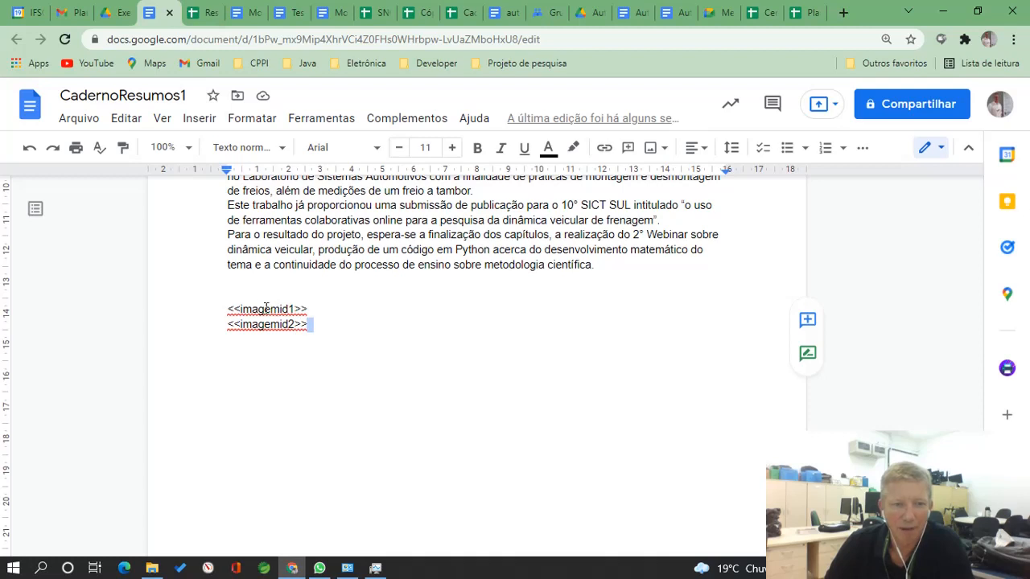
drag(229, 311, 316, 308)
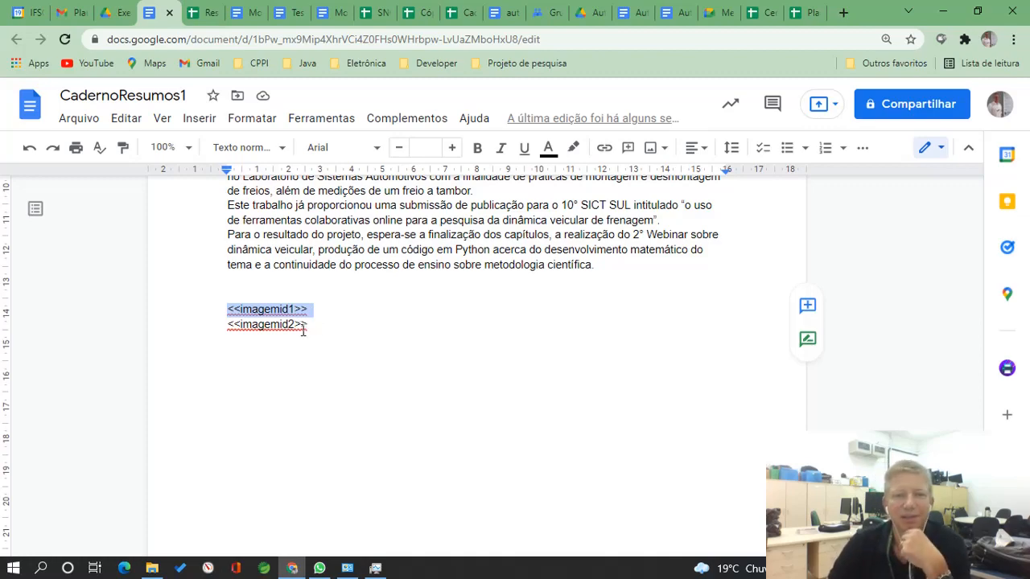
Examine the last abstract, on electrical energy quality, with its image placeholders, and return to the first page.
scroll(304, 331, down, 19)
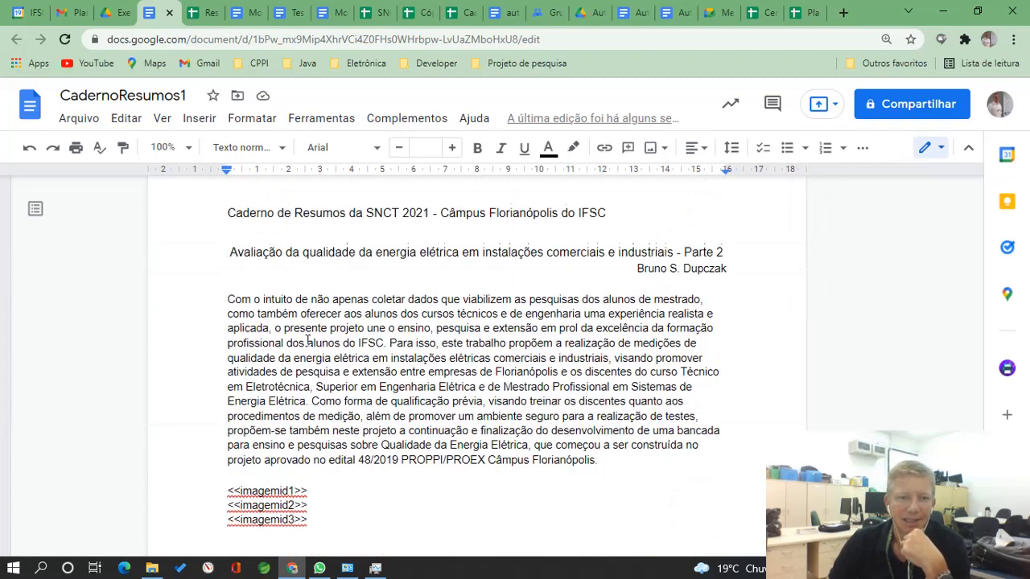
scroll(308, 340, down, 1)
scroll(269, 442, down, 5)
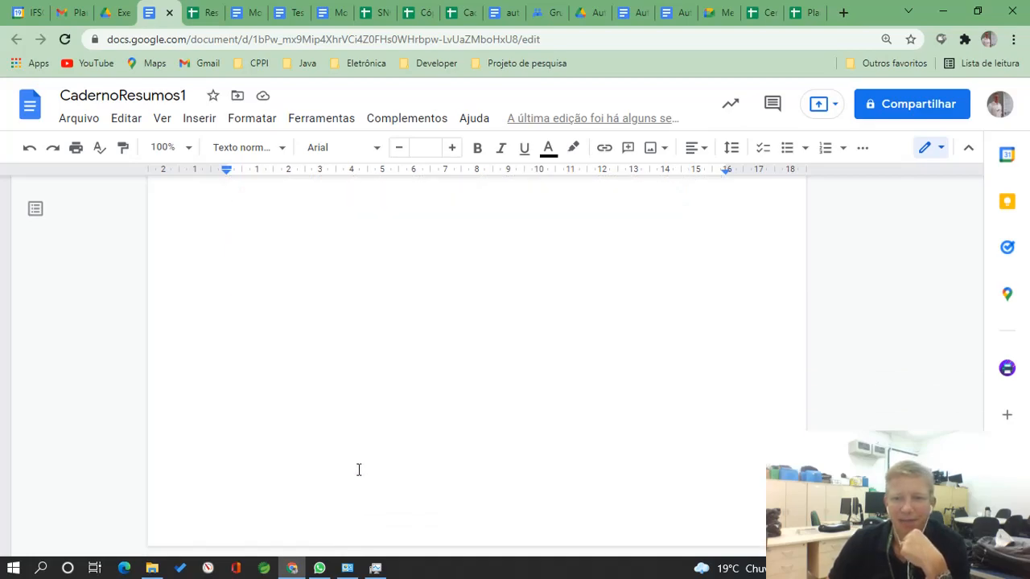
scroll(359, 468, up, 20)
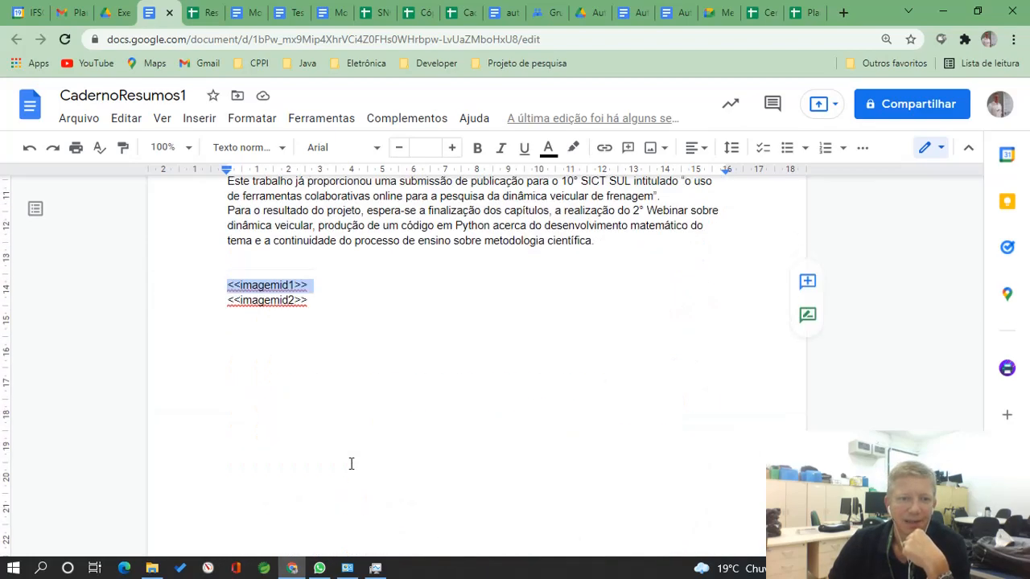
scroll(351, 464, up, 15)
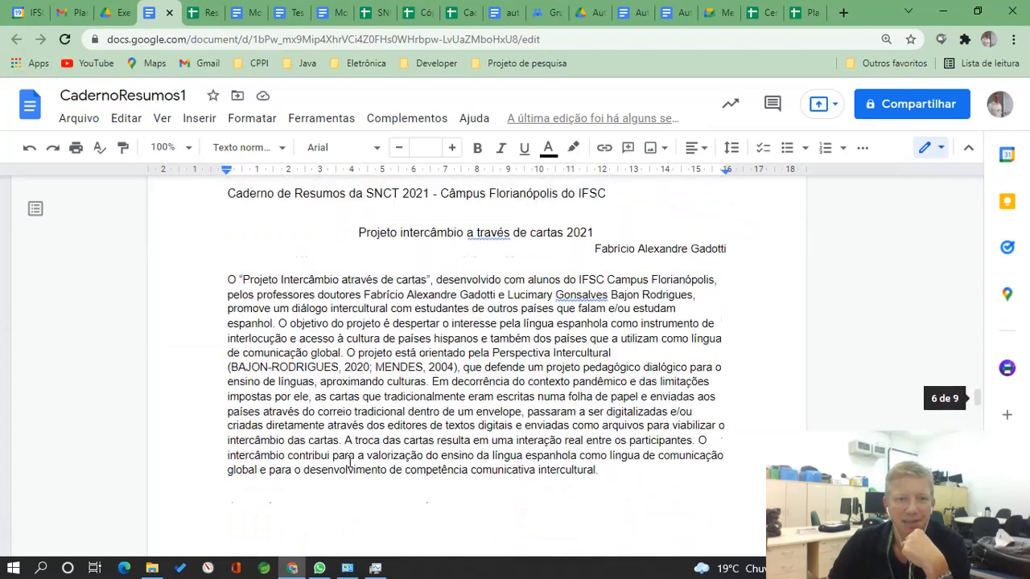
scroll(349, 462, up, 20)
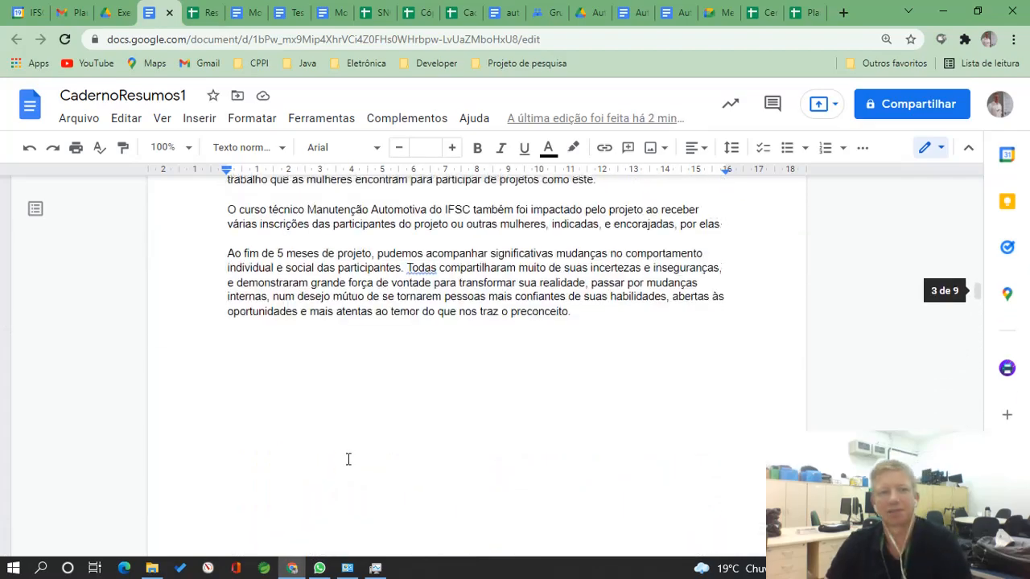
scroll(348, 459, up, 20)
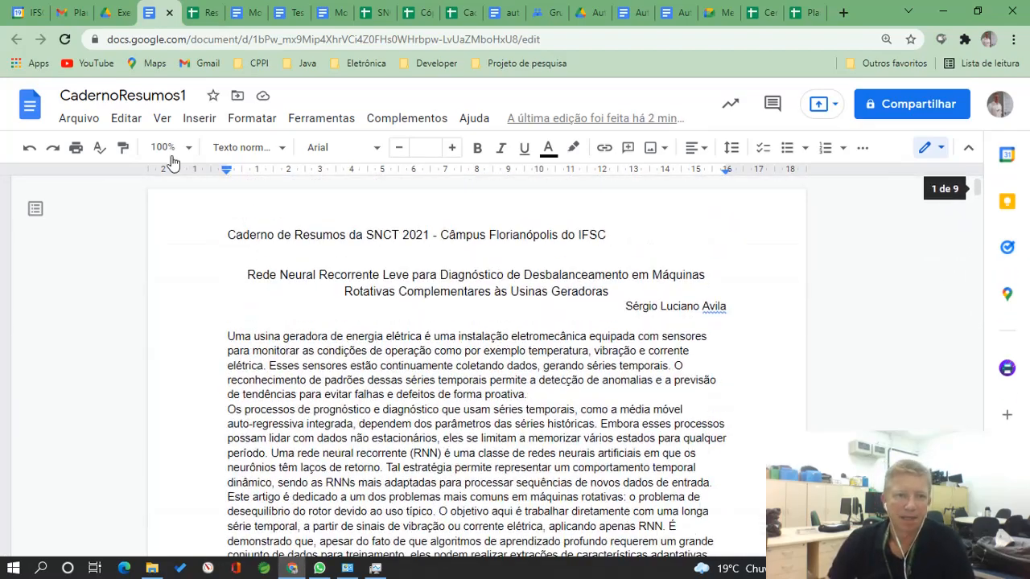
Close the CadernoResumos1 document and move its file from the ExemploAutoCrat folder to the trash.
click(169, 13)
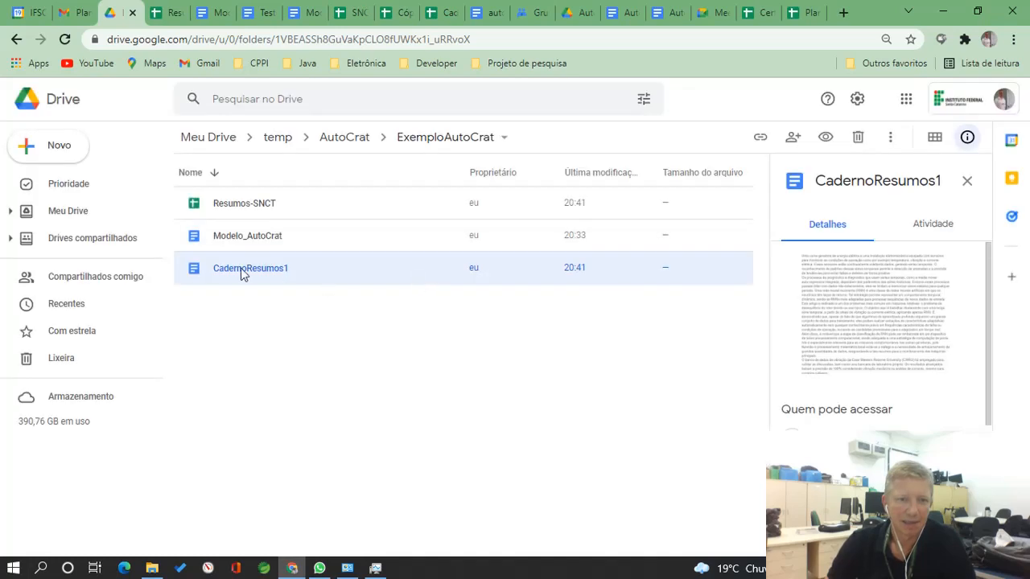
right_click(240, 268)
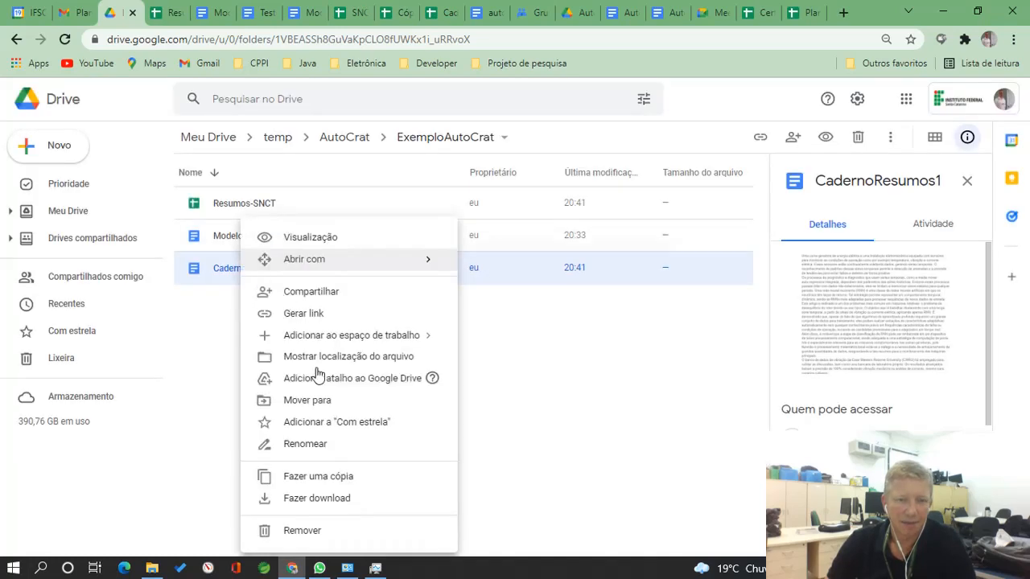
click(338, 534)
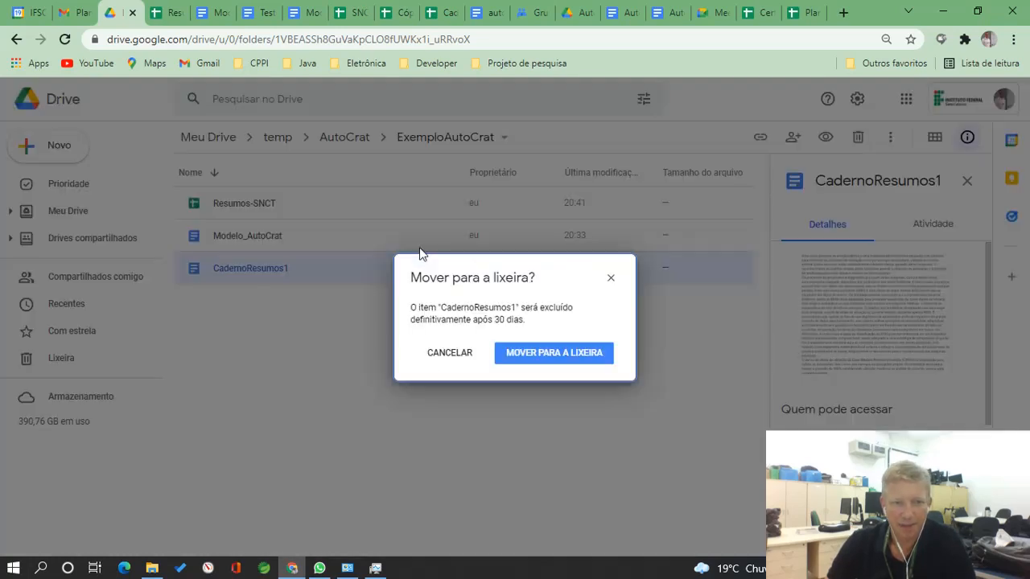
click(528, 357)
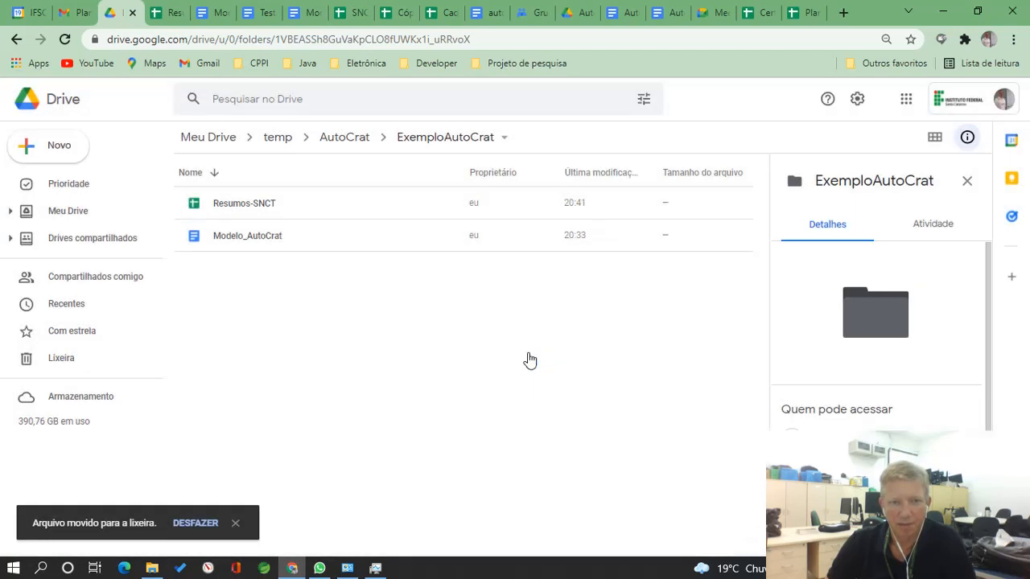
In the Resumos-SNCT spreadsheet, insert one empty column directly after each of the Figura1, Figura2 and Figura3 columns.
click(163, 13)
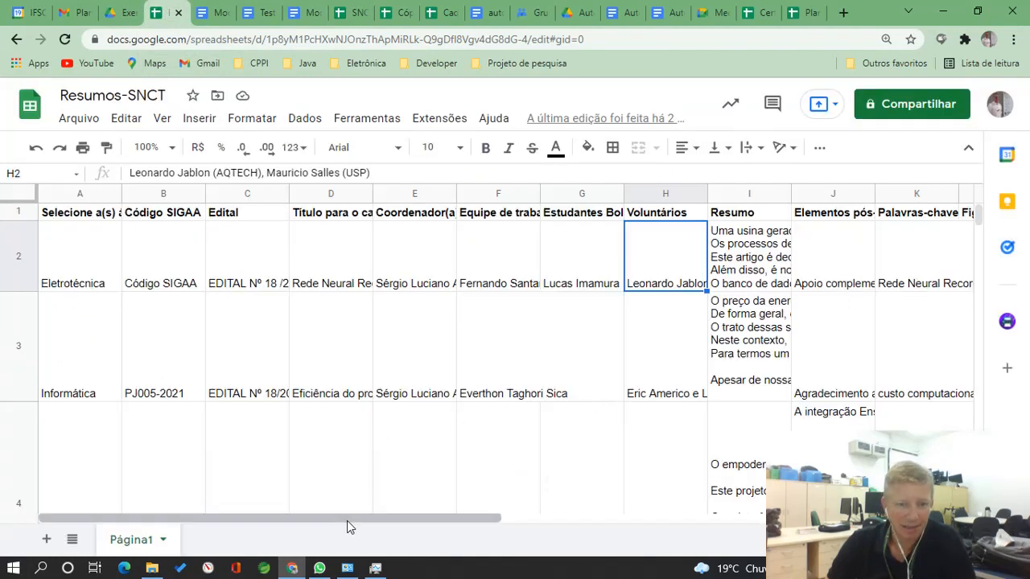
drag(346, 520, 648, 523)
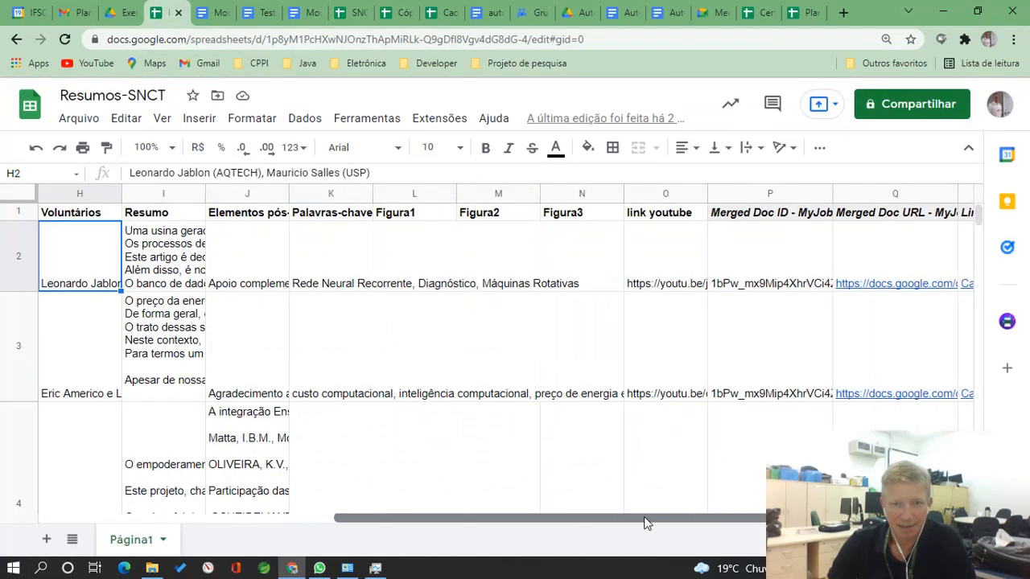
click(402, 194)
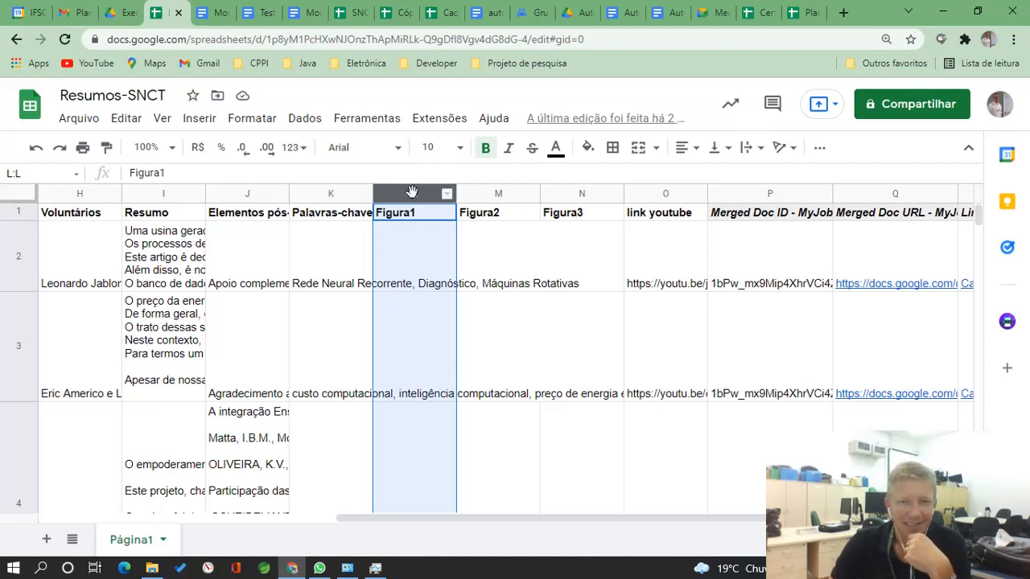
right_click(411, 191)
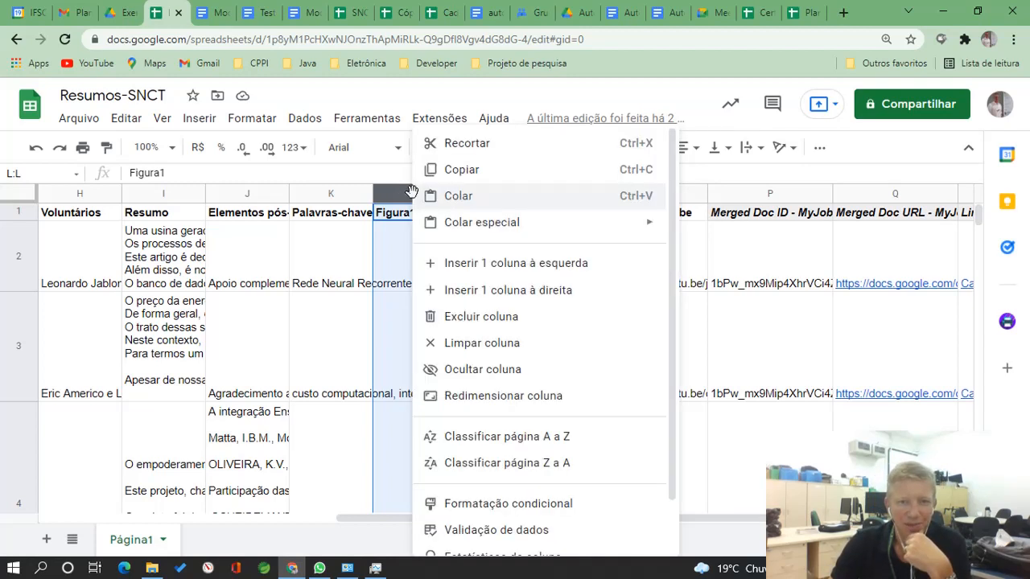
click(474, 293)
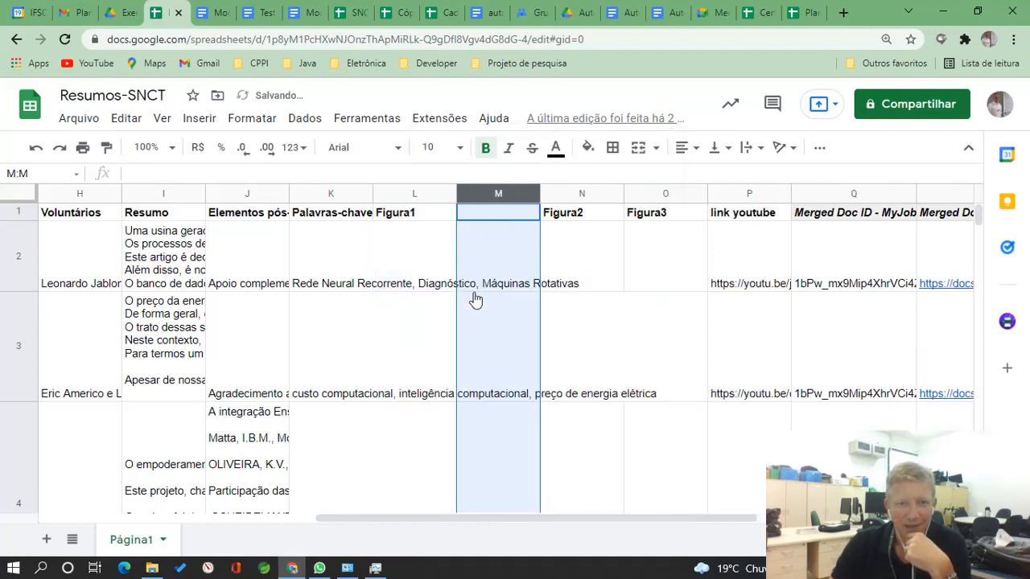
click(592, 191)
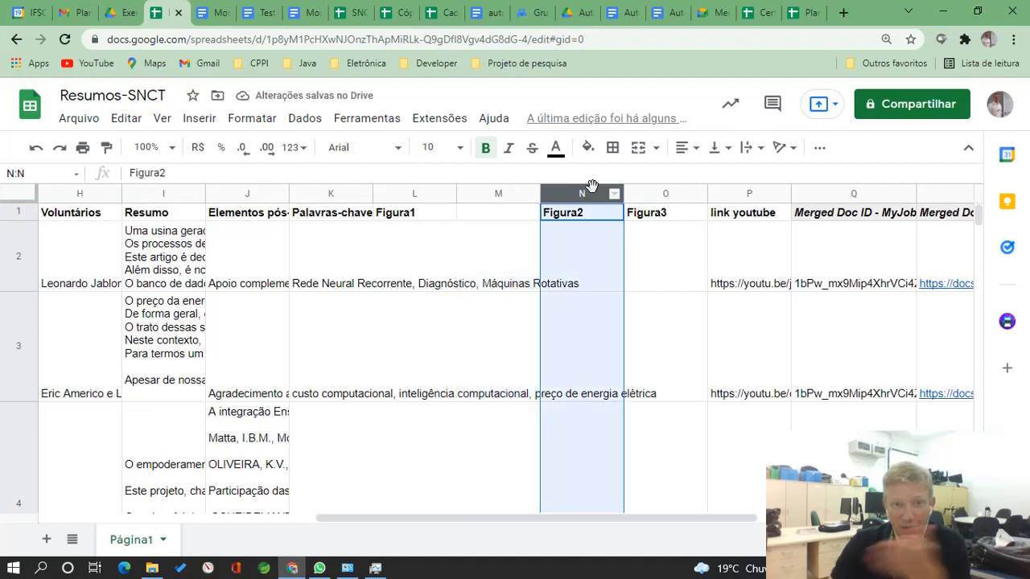
right_click(592, 188)
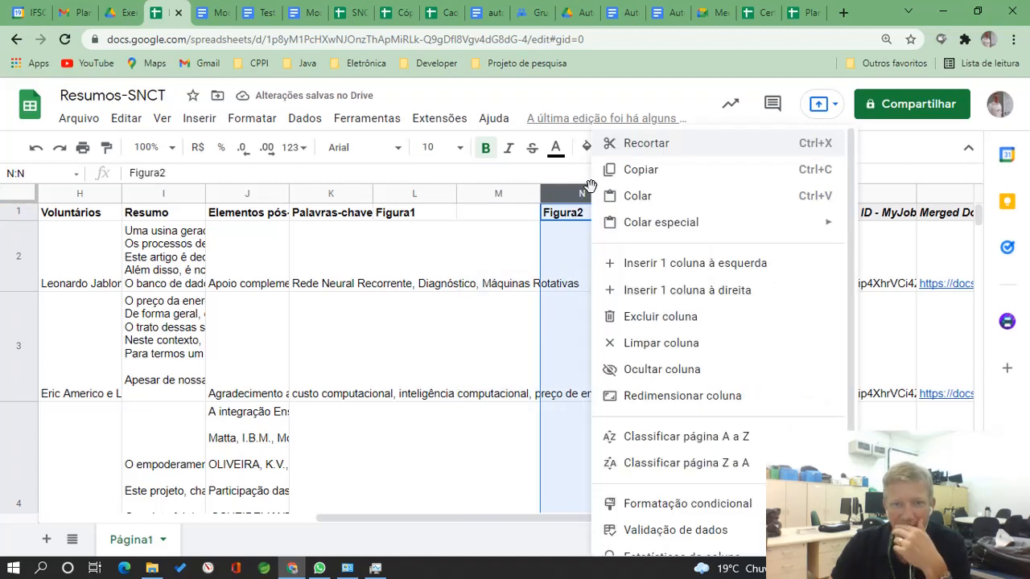
click(653, 293)
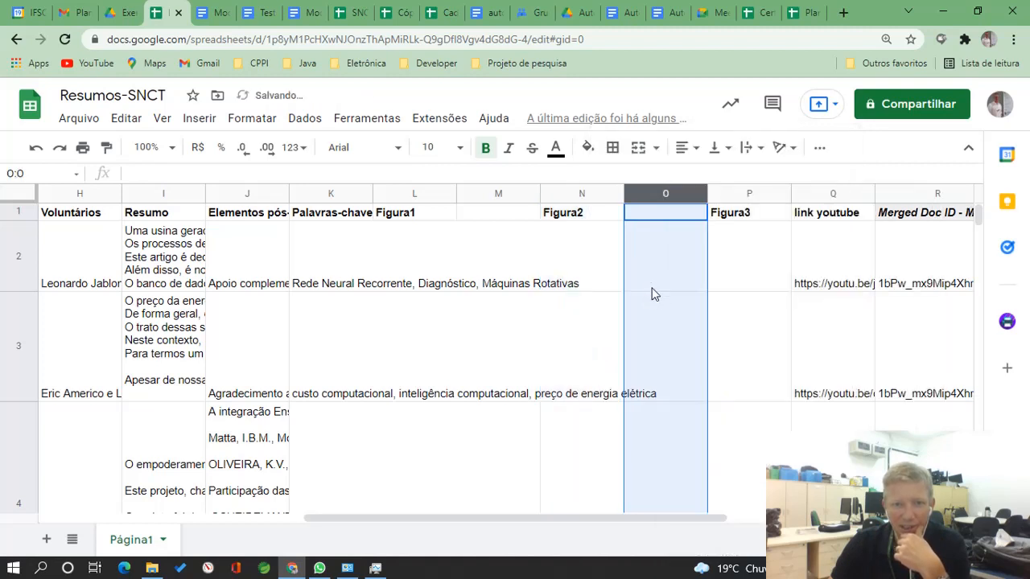
click(729, 198)
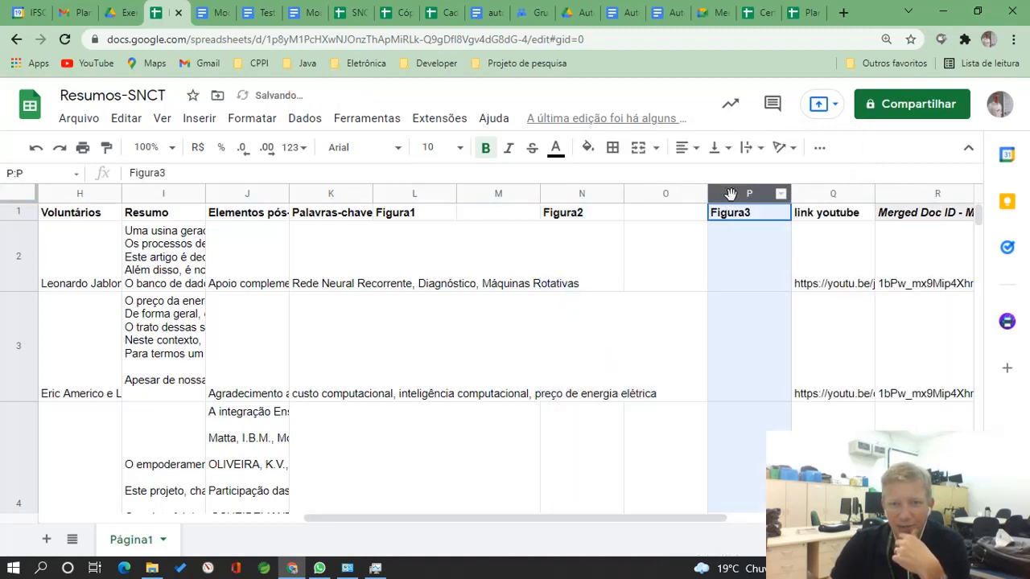
right_click(731, 196)
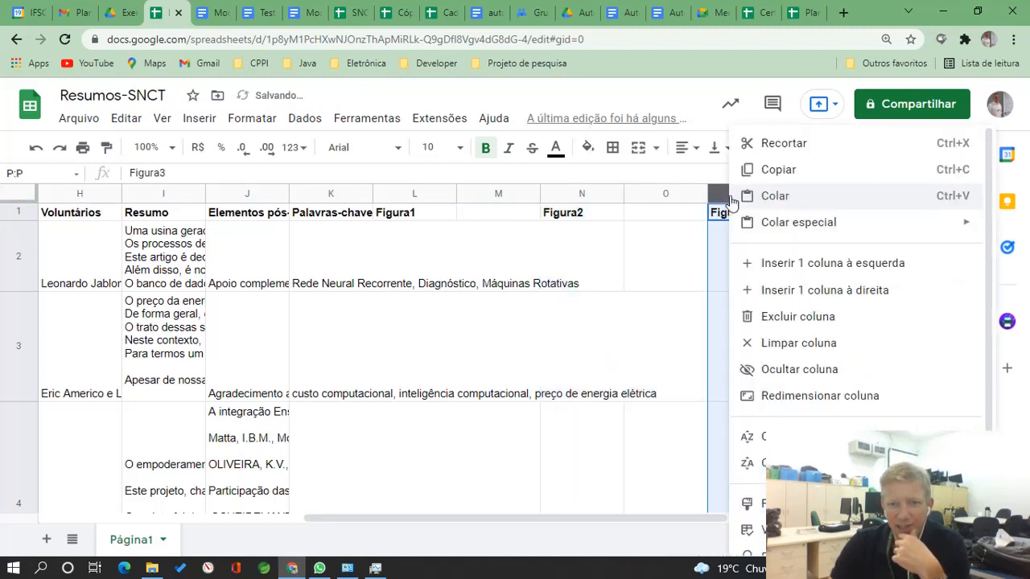
click(794, 291)
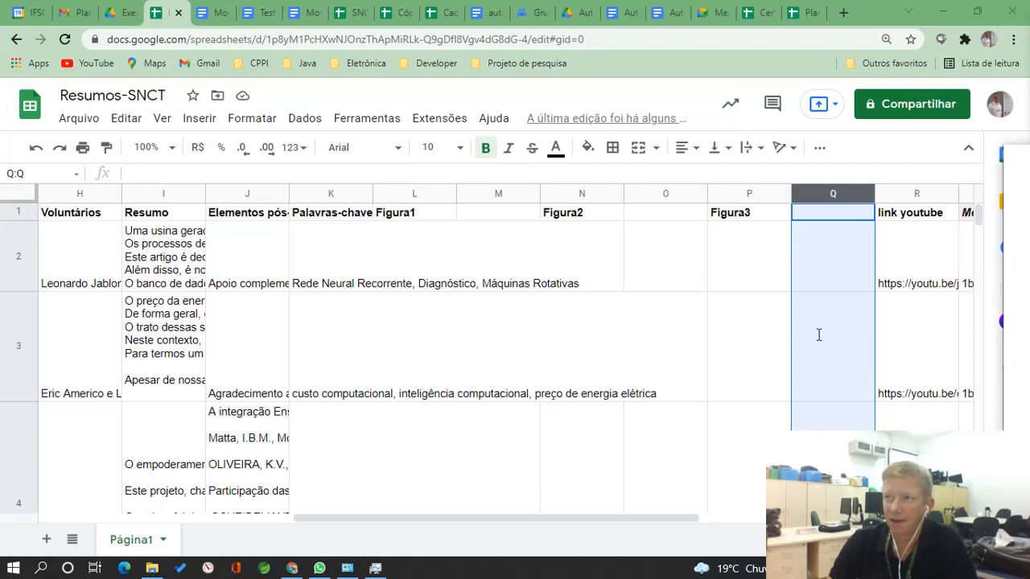
In the autoCrat FAQs document, read the single-image and multiple-image instructions for merging images from Google Drive.
drag(818, 335, 676, 70)
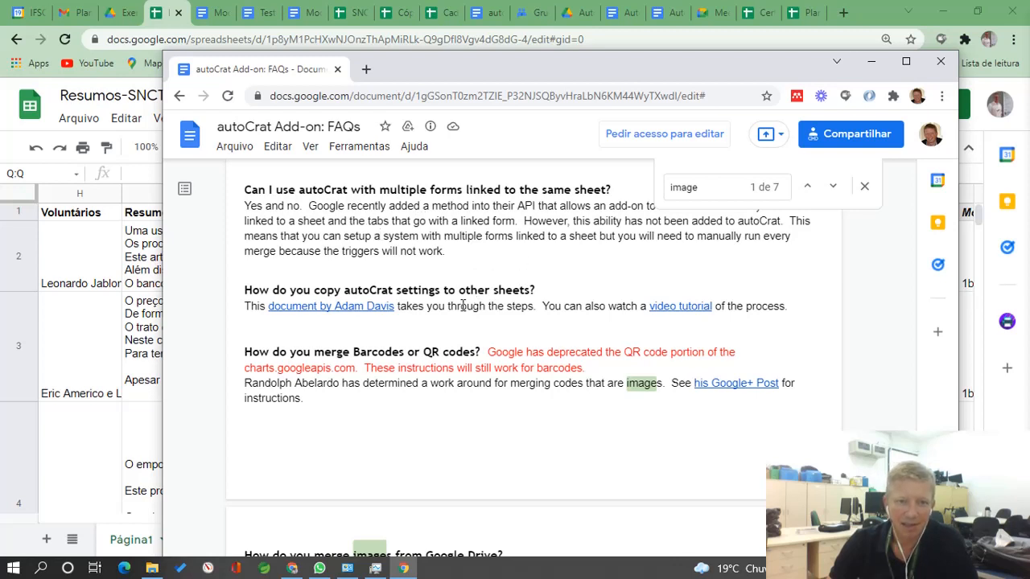
click(482, 352)
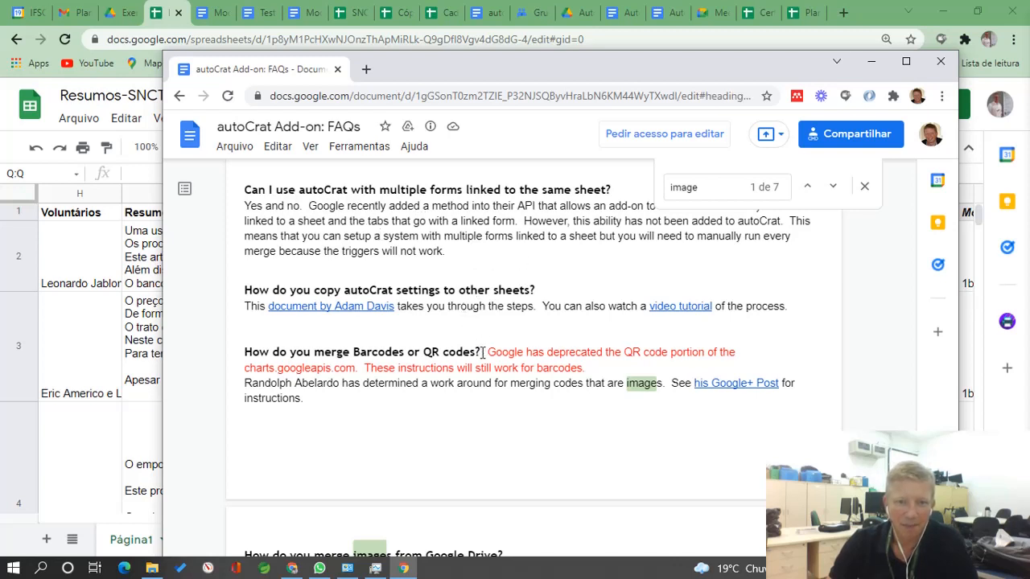
click(472, 398)
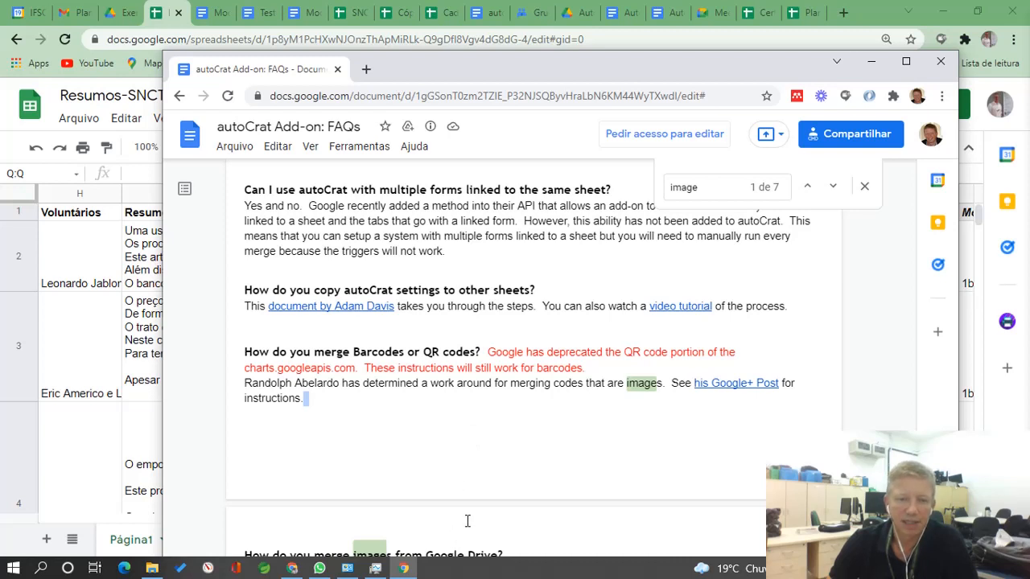
click(865, 188)
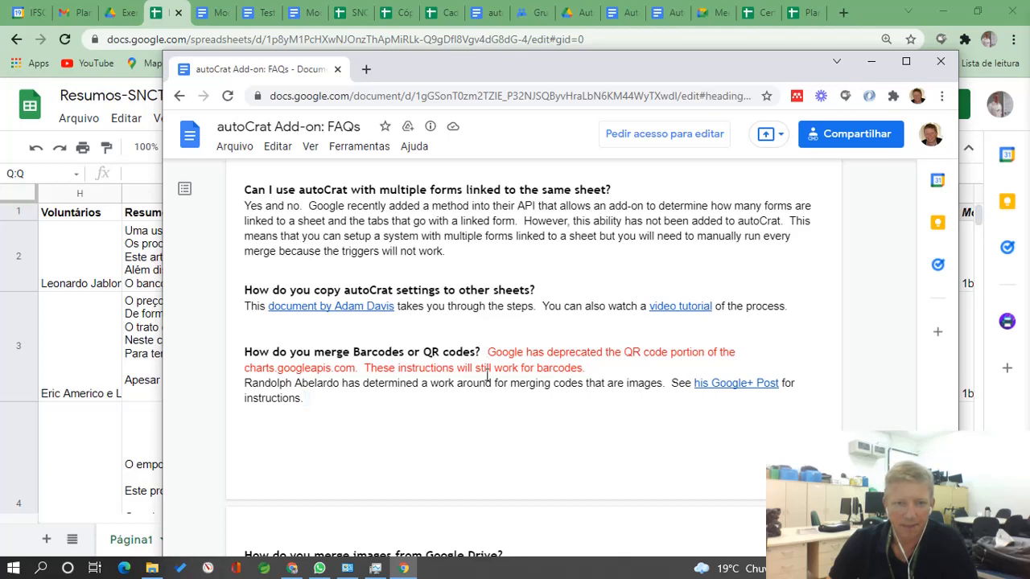
scroll(483, 394, up, 1)
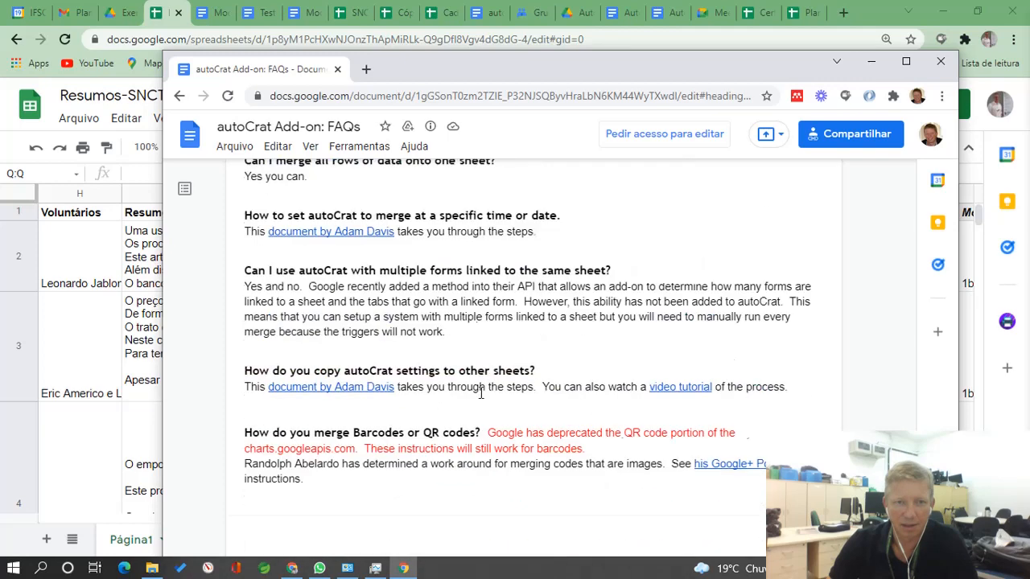
scroll(481, 391, down, 1)
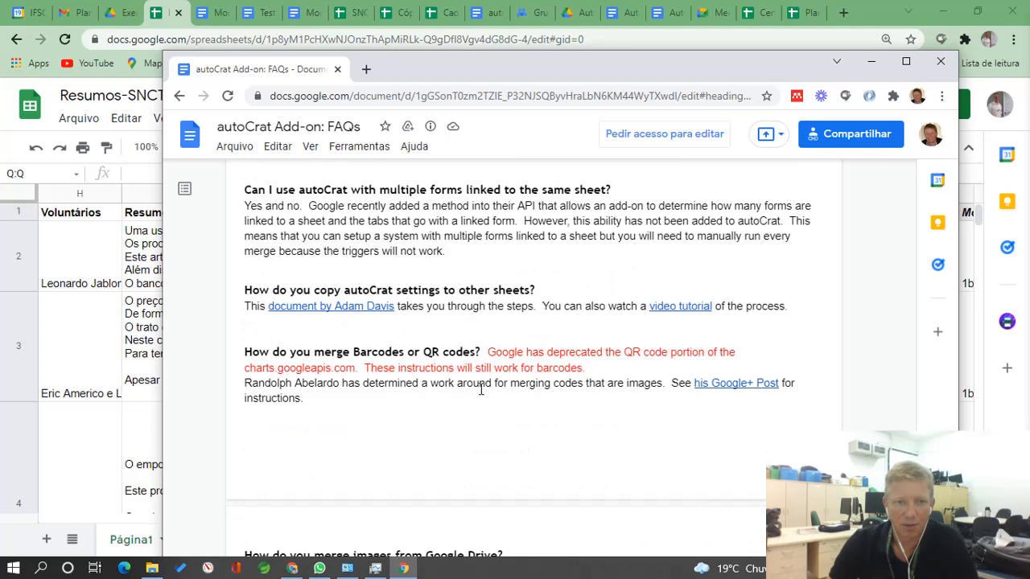
double_click(591, 63)
scroll(444, 379, down, 3)
scroll(438, 373, down, 2)
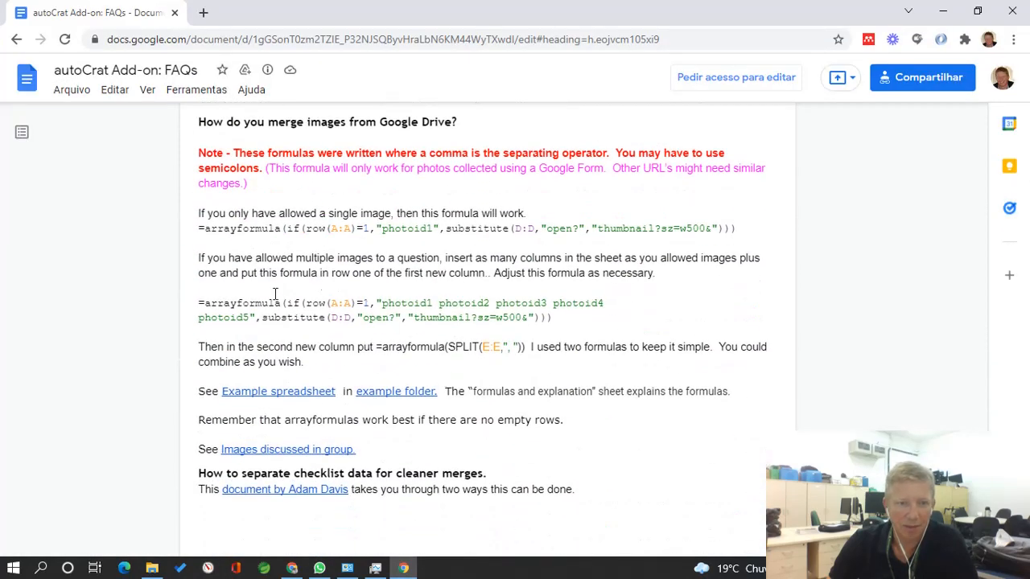
drag(200, 214, 539, 216)
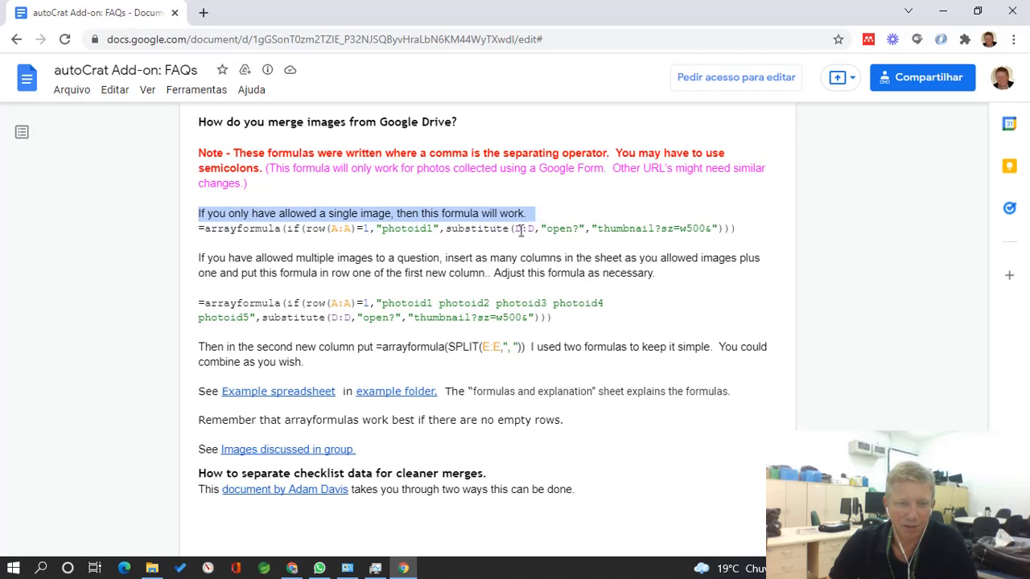
drag(198, 259, 664, 274)
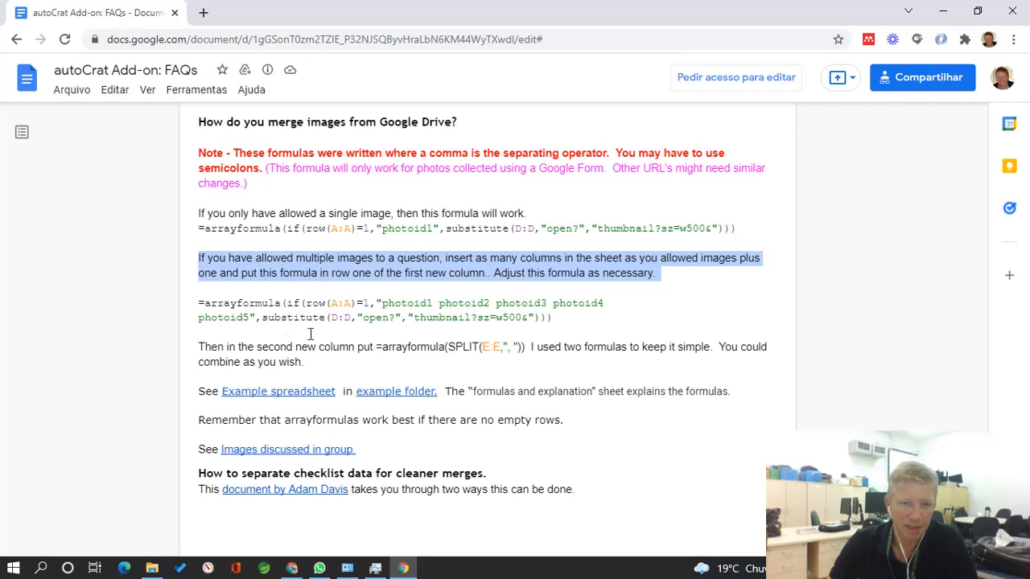
click(284, 339)
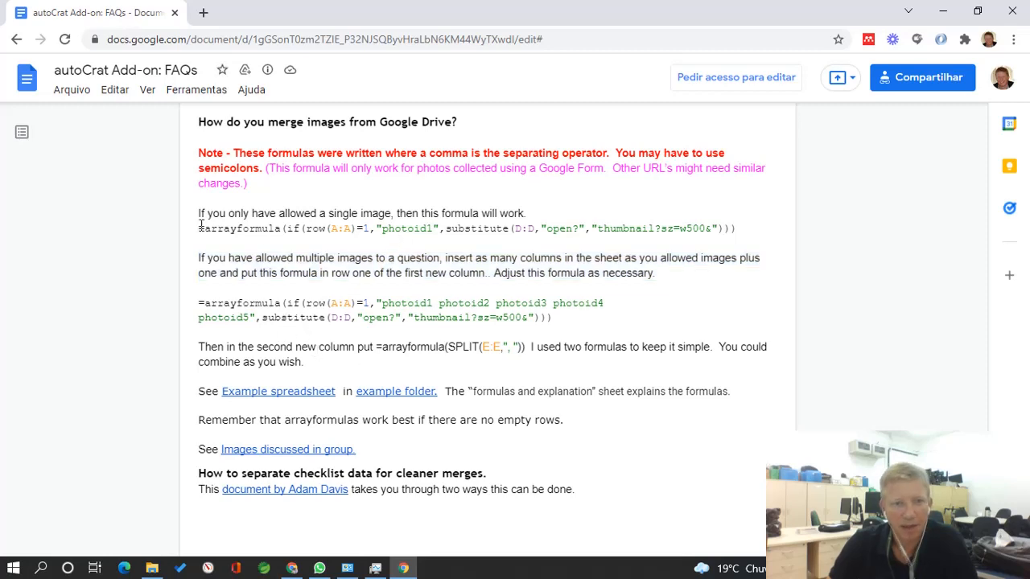
Copy the FAQ's single-image arrayformula and paste it as values only into cell M1 of the Resumos-SNCT spreadsheet.
drag(199, 228, 741, 226)
key(ctrl+c)
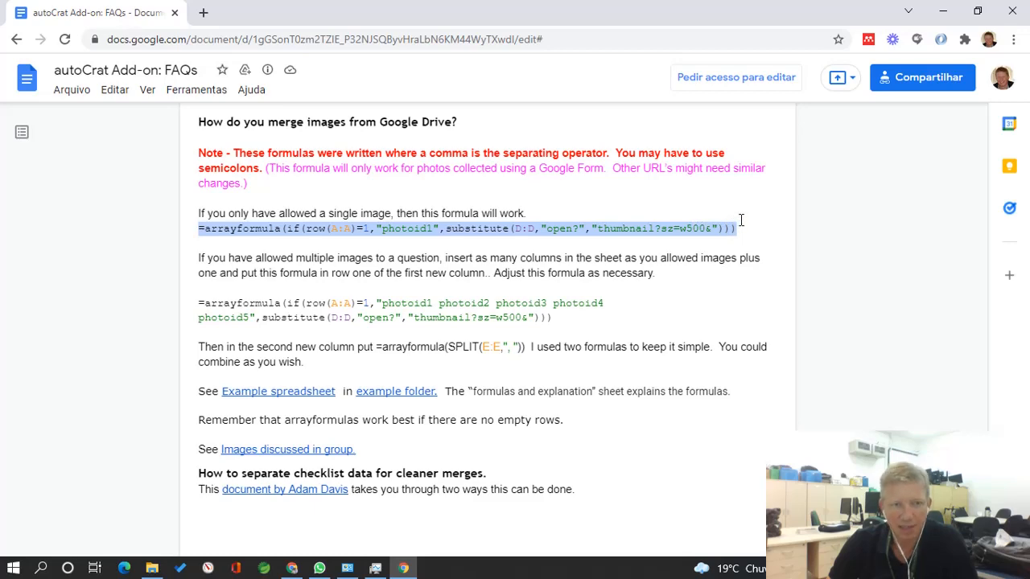
click(946, 10)
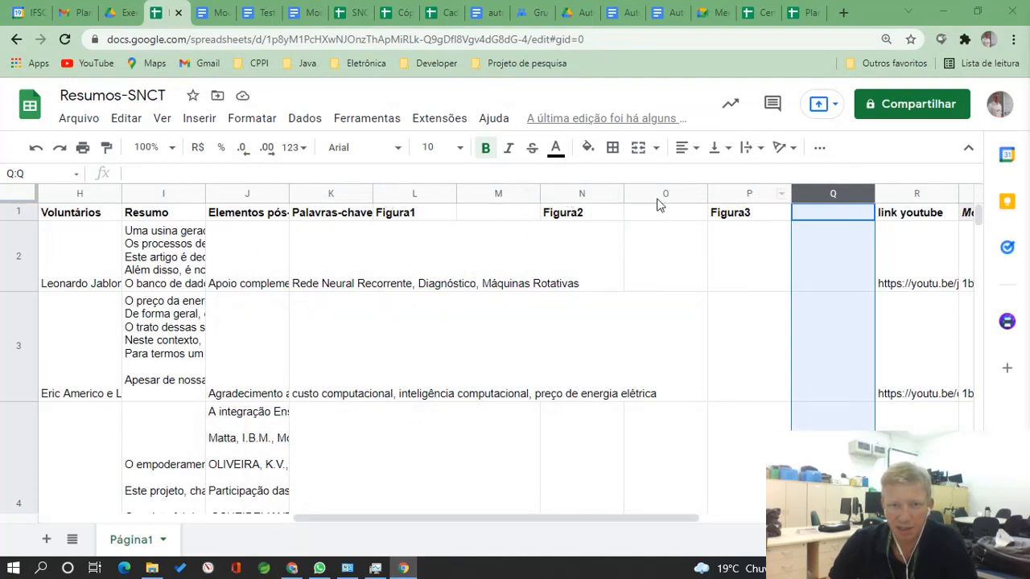
click(481, 215)
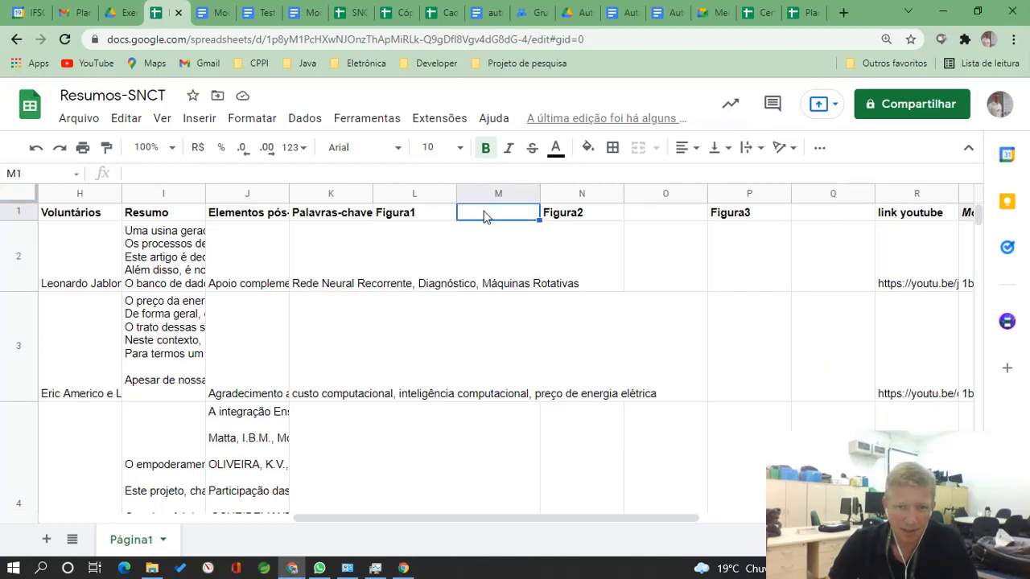
right_click(484, 215)
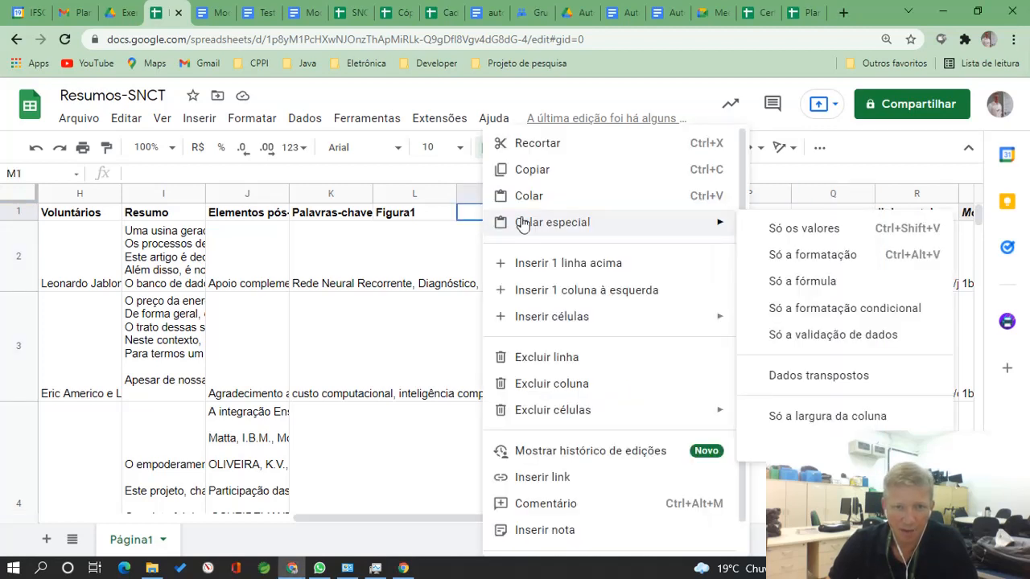
click(764, 228)
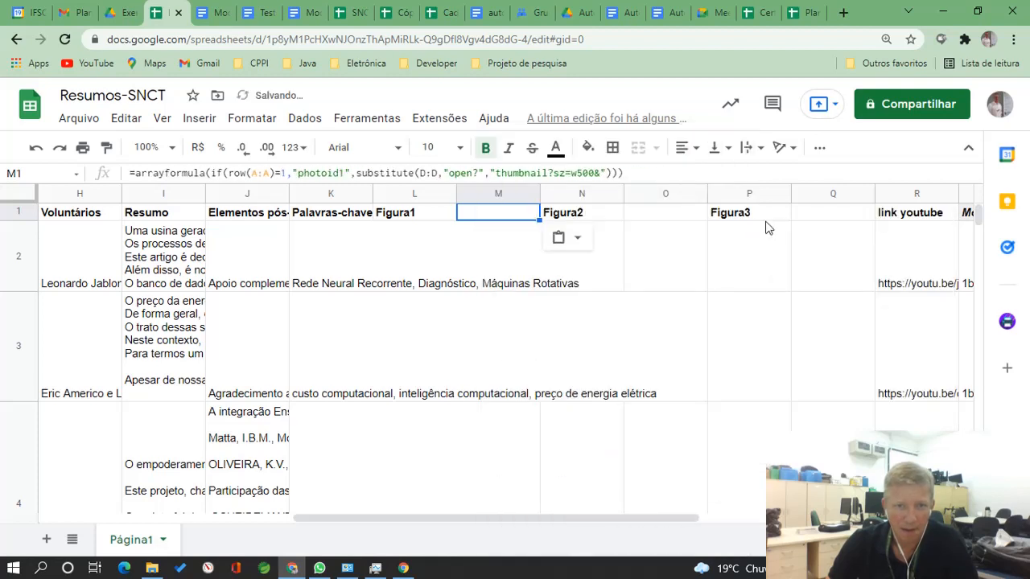
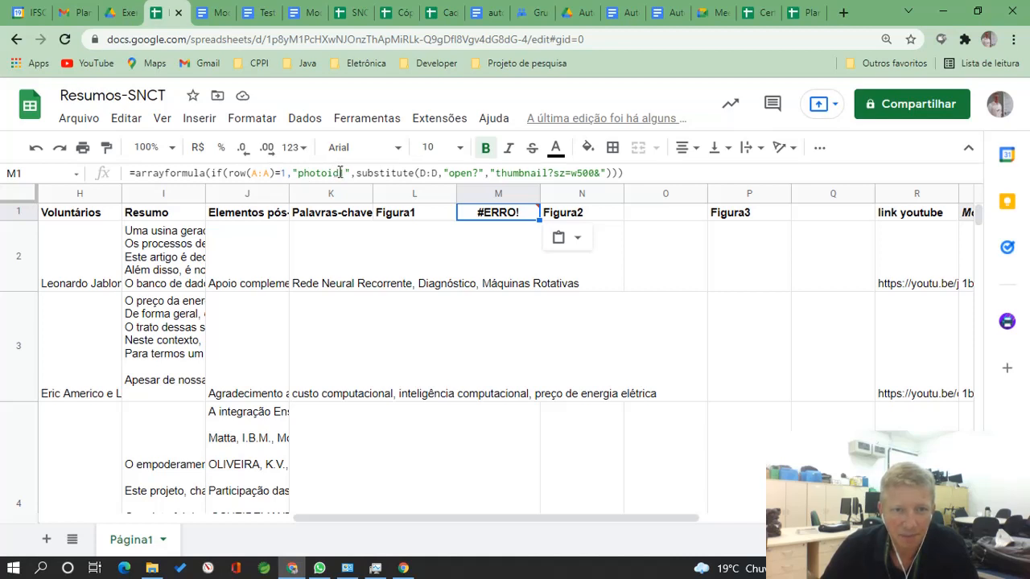
Change the header text inside the M1 formula to "imagemid1".
click(341, 172)
text(1)
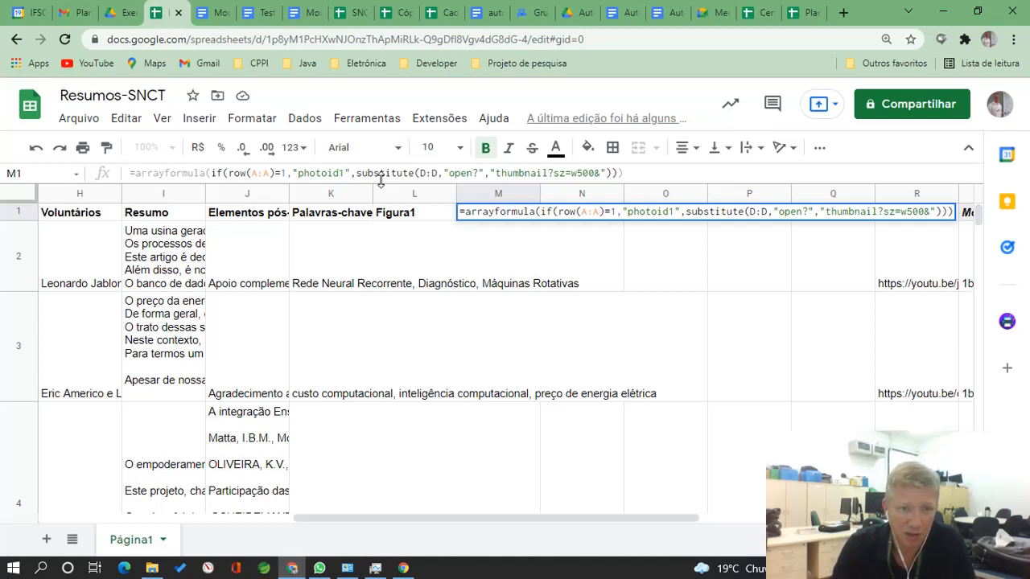
key(BackSpace)
key(BackSpace)
key(BackSpace)
key(BackSpace)
key(BackSpace)
key(BackSpace)
key(BackSpace)
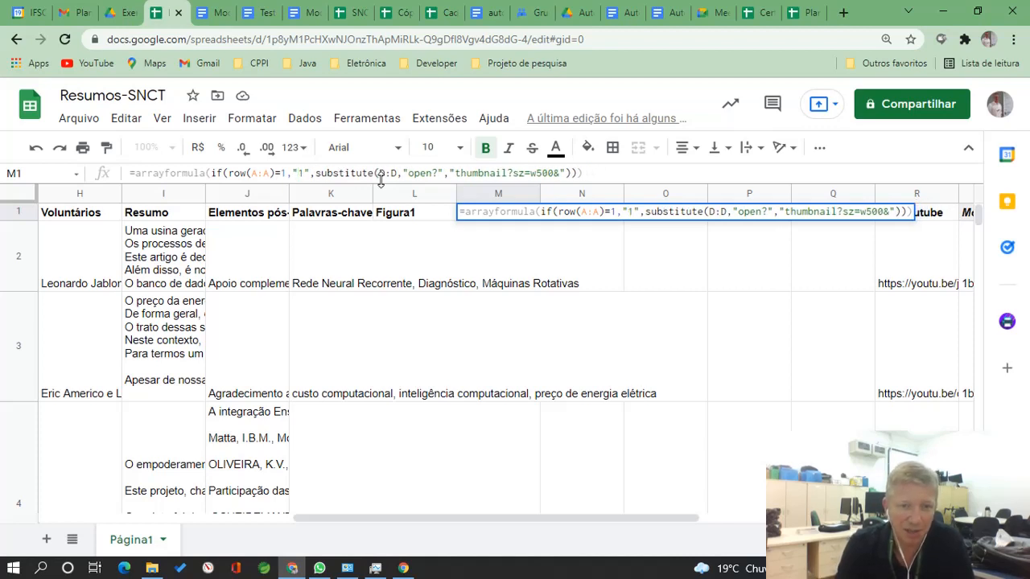
text(imagemid)
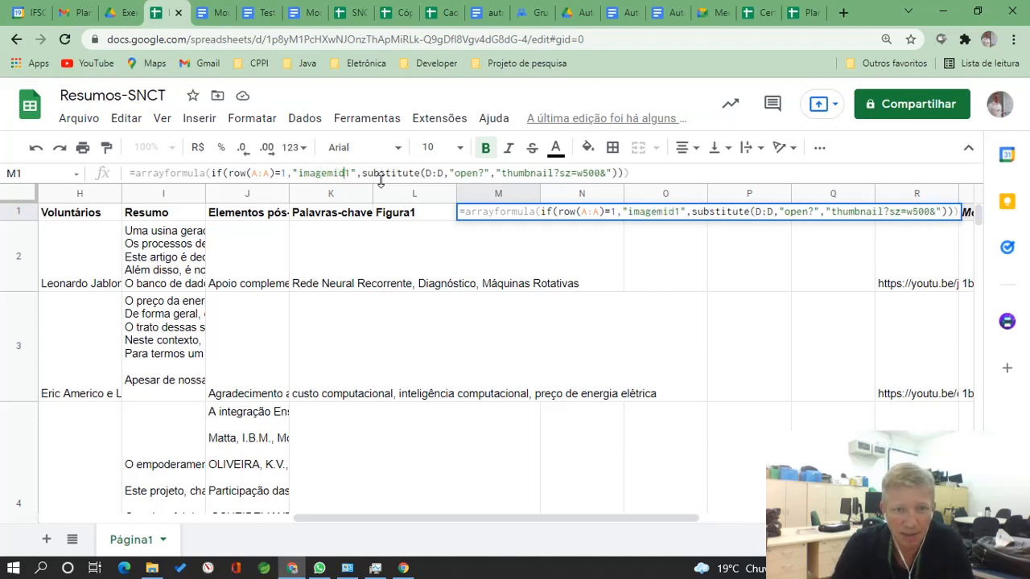
Set the substitute range in the M1 formula to the Figura1 column, L:L, and apply the formula.
click(381, 177)
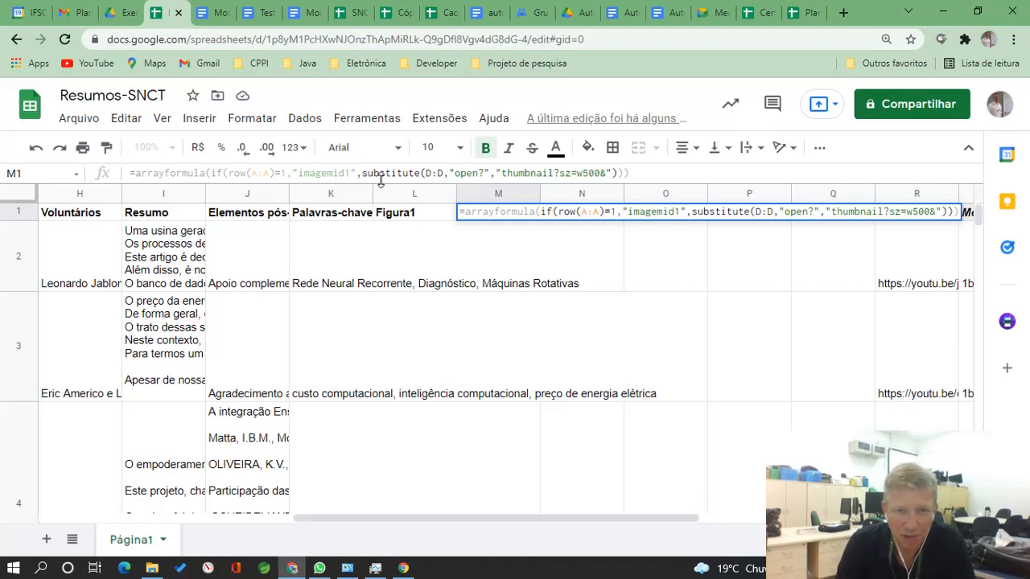
key(BackSpace)
text(L)
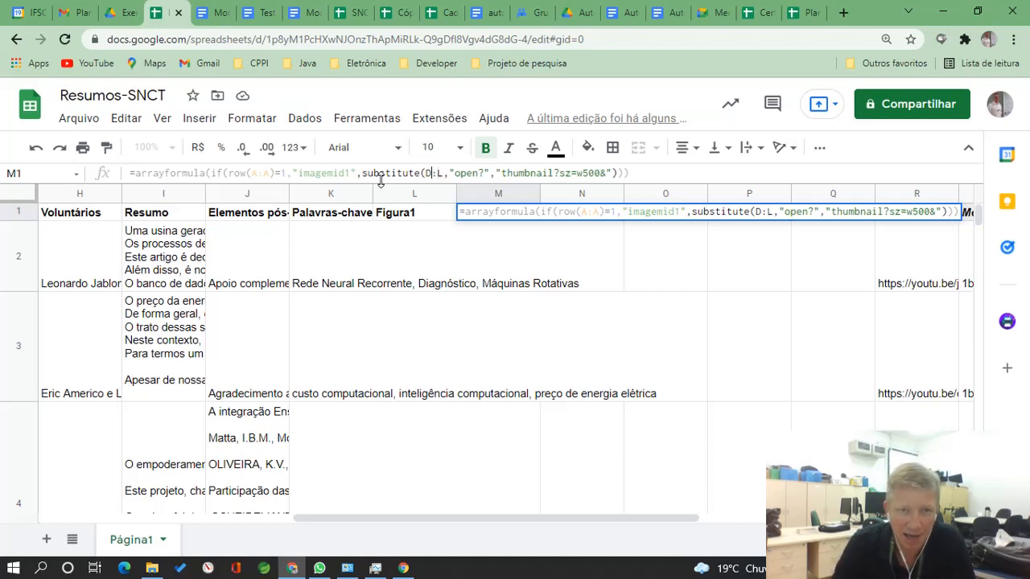
key(BackSpace)
text(L)
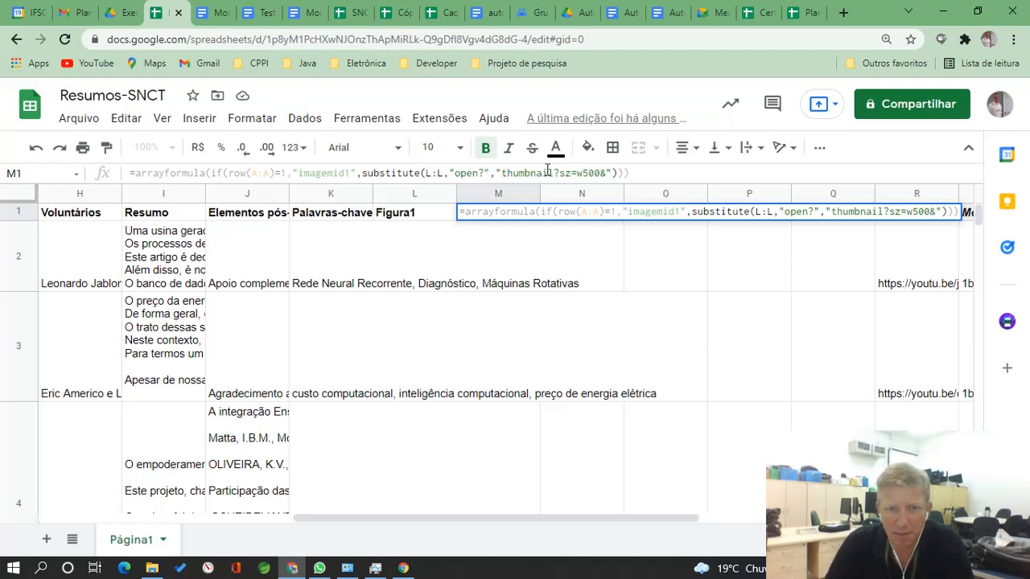
click(592, 172)
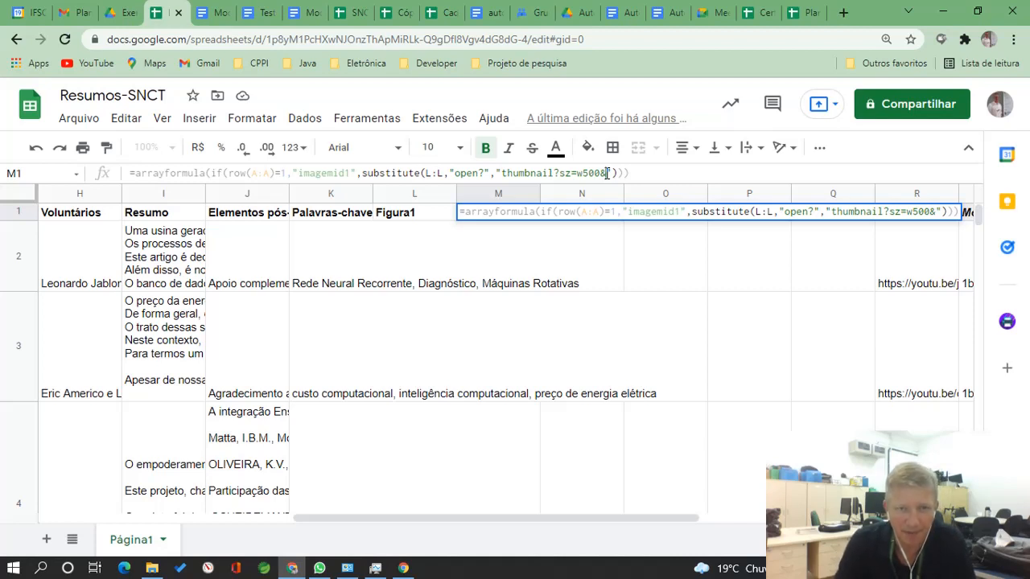
key(Return)
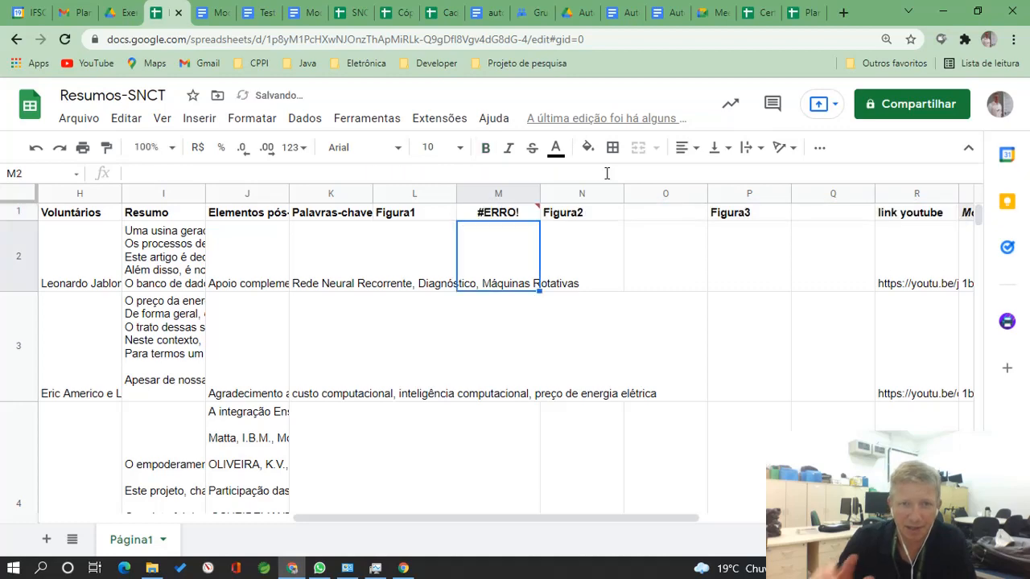
Check the autoCrat FAQ's note on separators and replace the argument-separating commas in the M1 formula with semicolons.
click(478, 213)
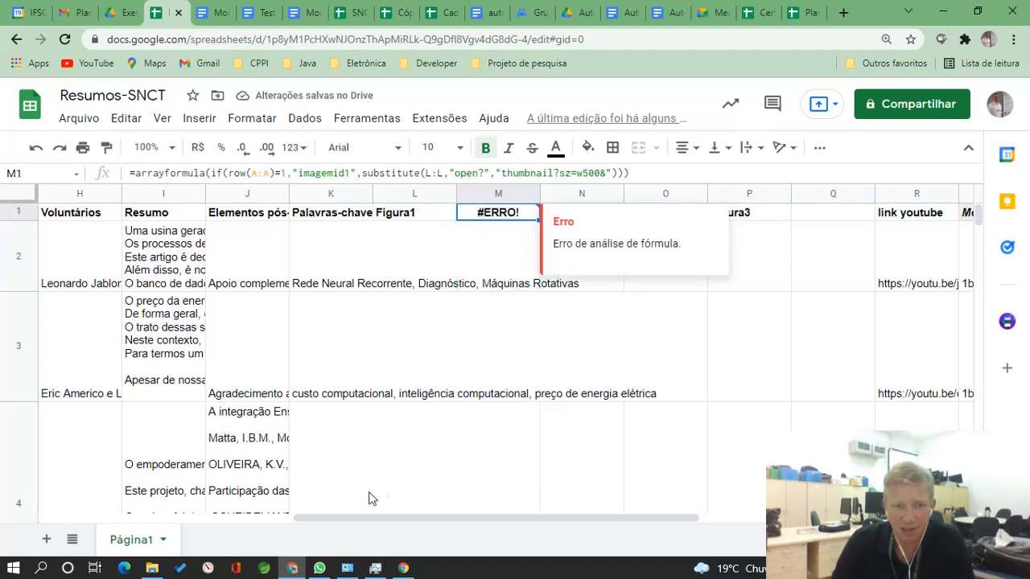
click(403, 568)
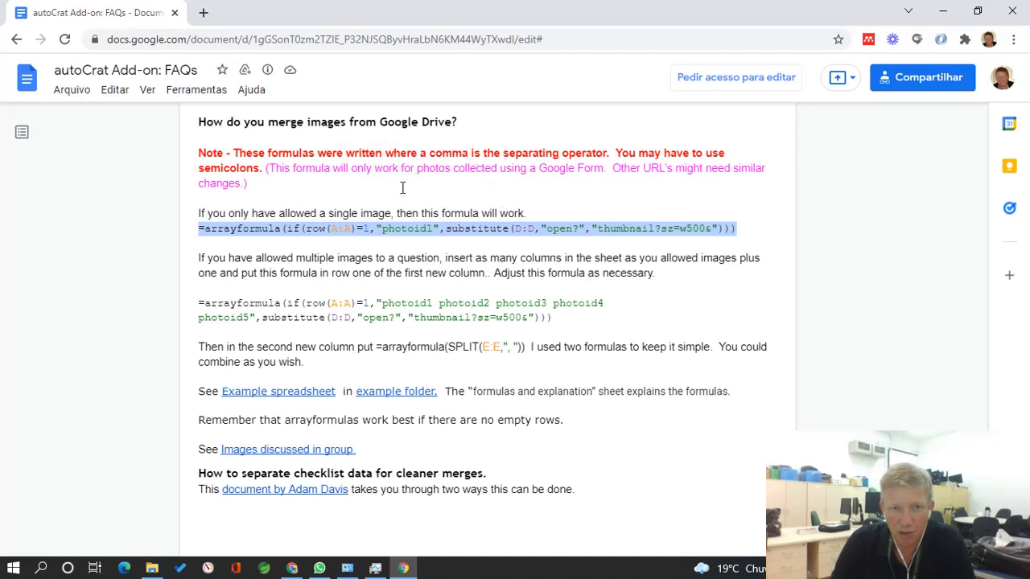
click(117, 169)
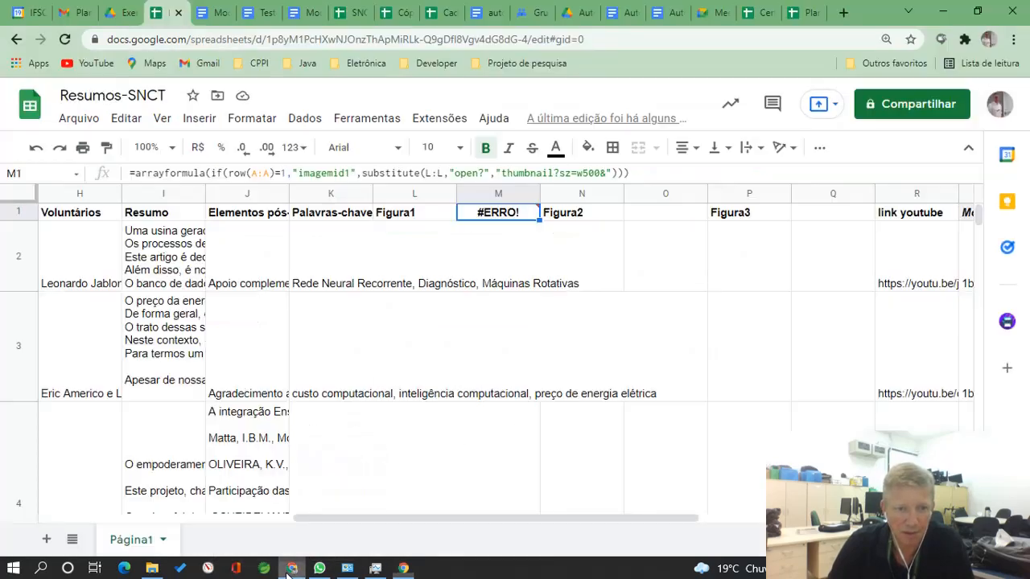
click(292, 568)
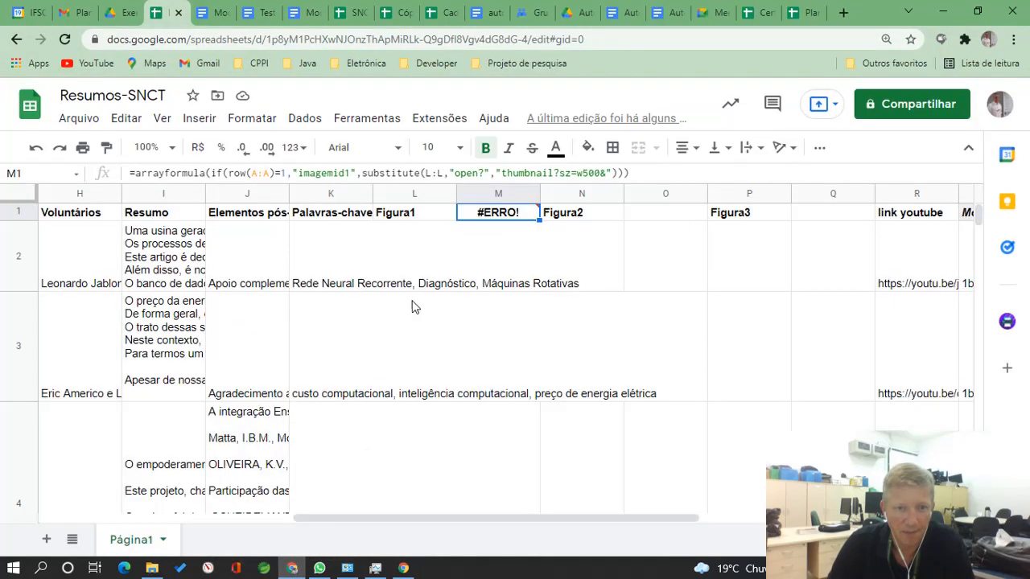
click(293, 173)
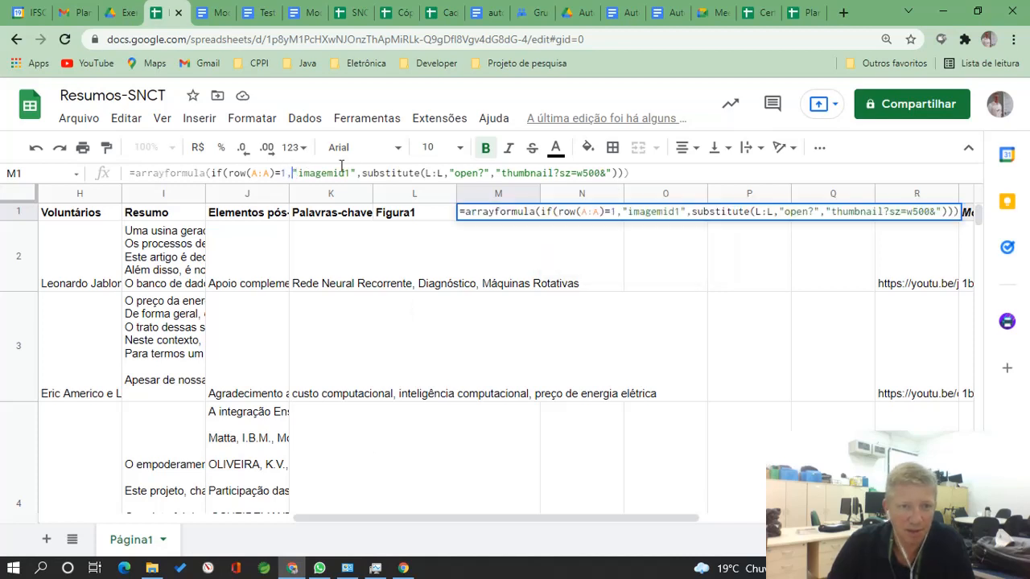
key(BackSpace)
text(;)
key(Right)
key(Right)
key(Right)
key(Right)
key(Right)
key(Right)
key(Right)
key(Right)
key(Right)
key(Right)
key(Right)
key(Right)
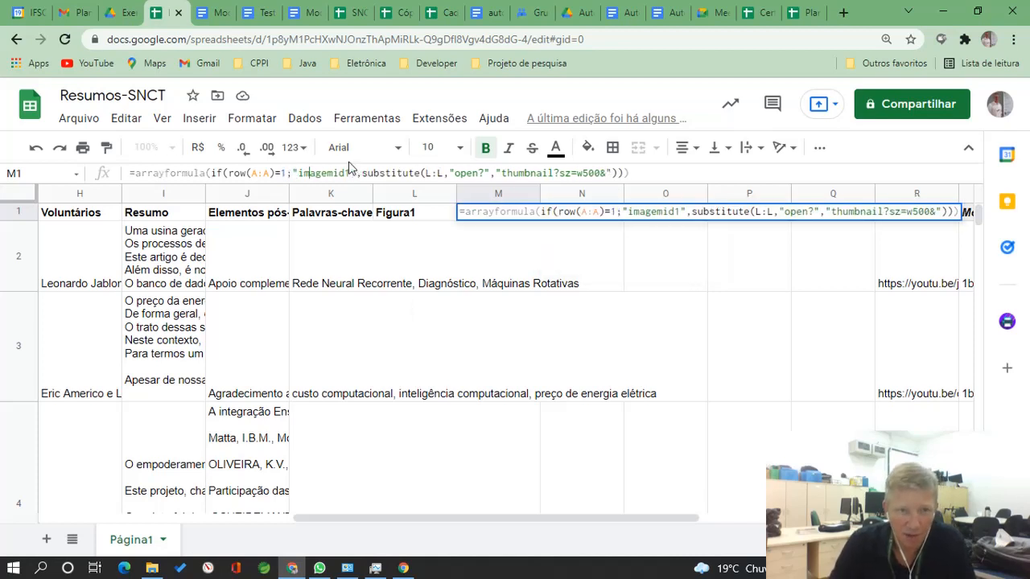
key(BackSpace)
text(;)
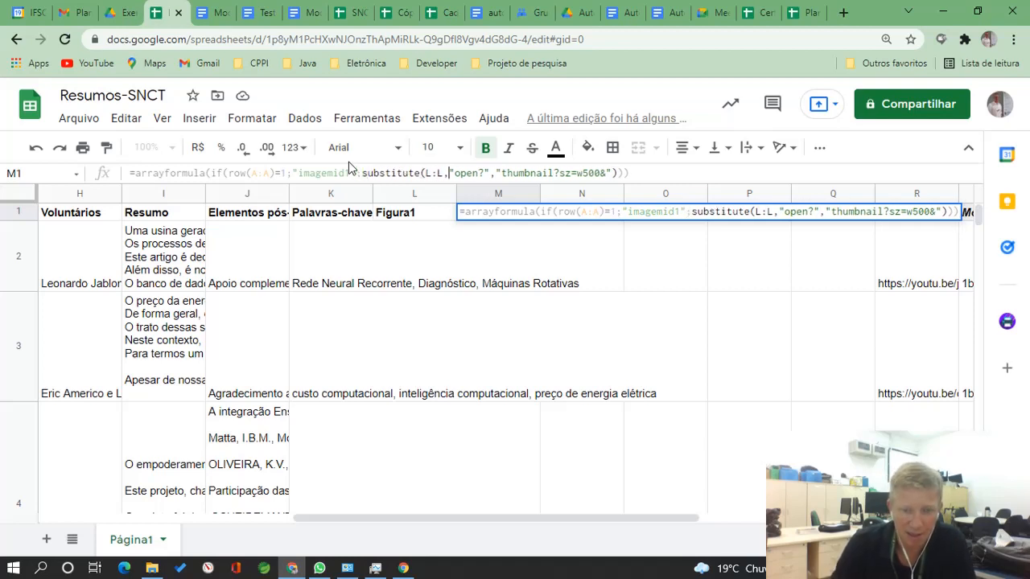
key(BackSpace)
text(;)
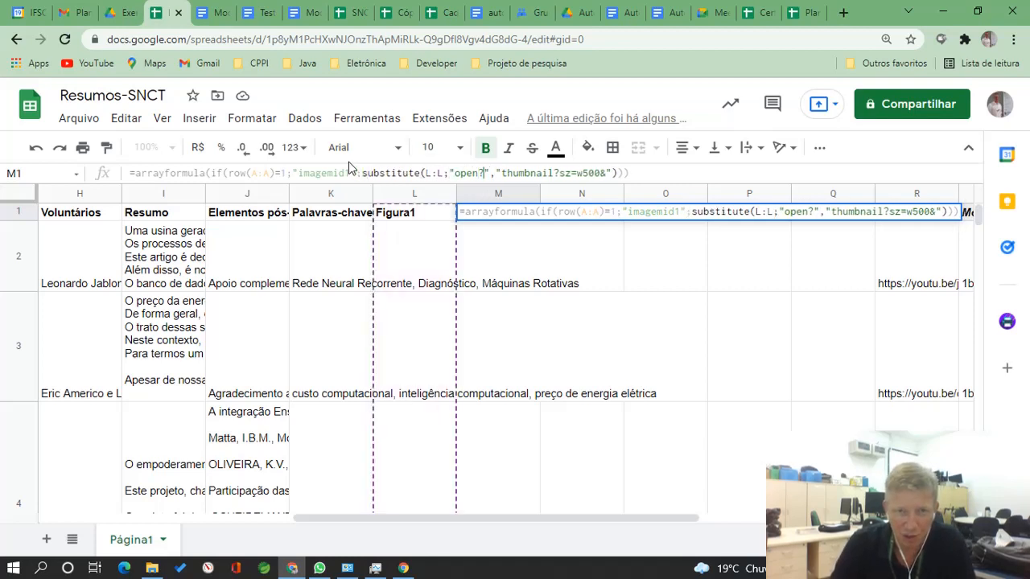
key(Right)
key(Right)
key(Right)
key(Right)
key(Right)
key(Right)
key(Right)
key(Right)
key(BackSpace)
text(;)
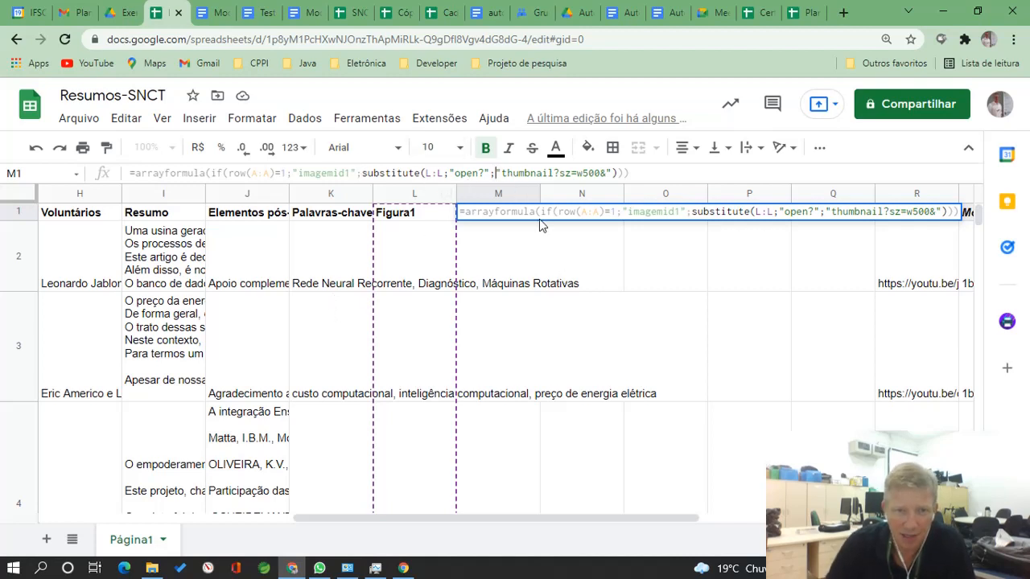
key(Return)
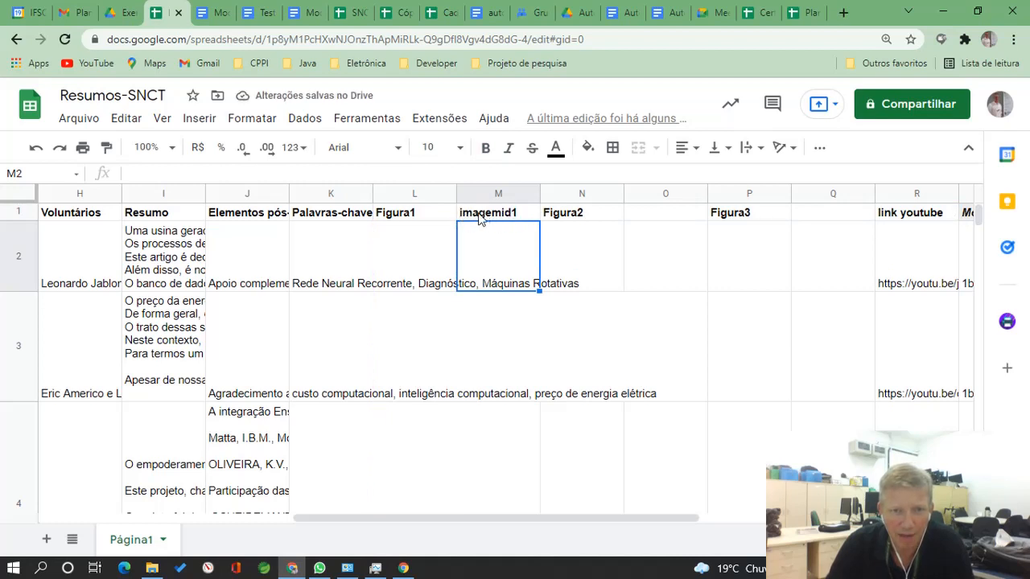
click(479, 218)
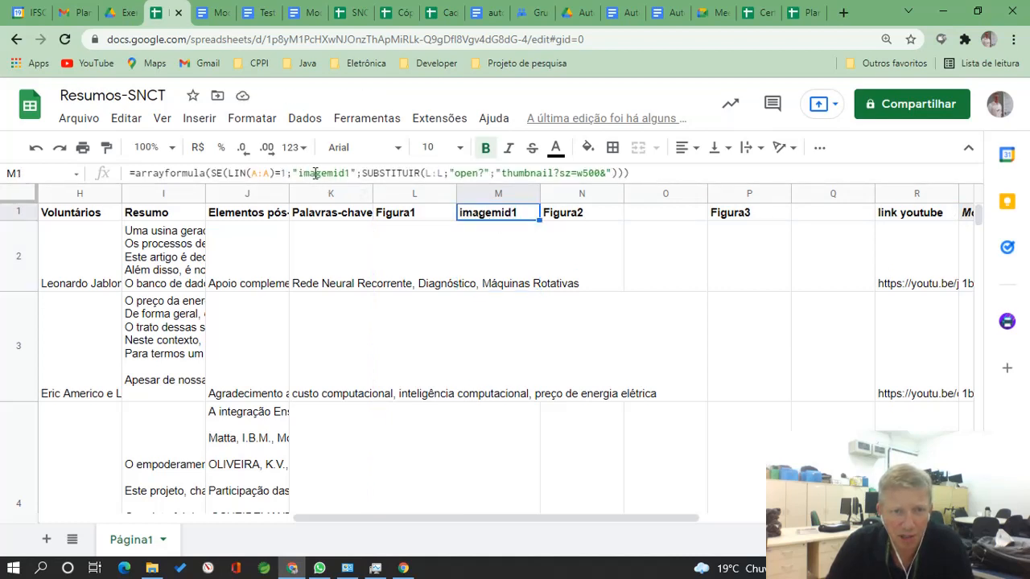
Inspect the imagemid1 cells in rows 2 and 3 alongside the Figura1 cell in row 2.
click(492, 266)
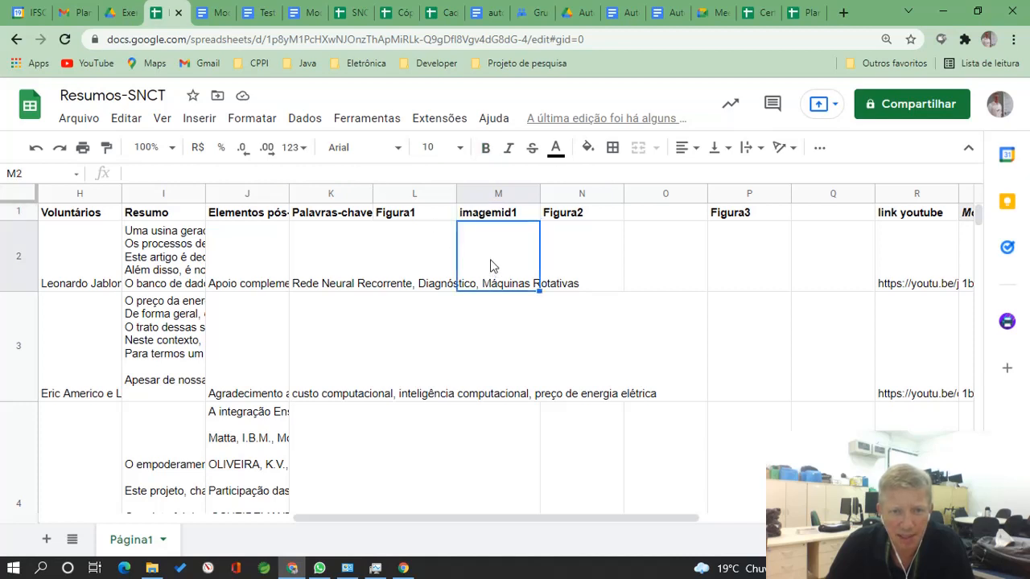
click(489, 324)
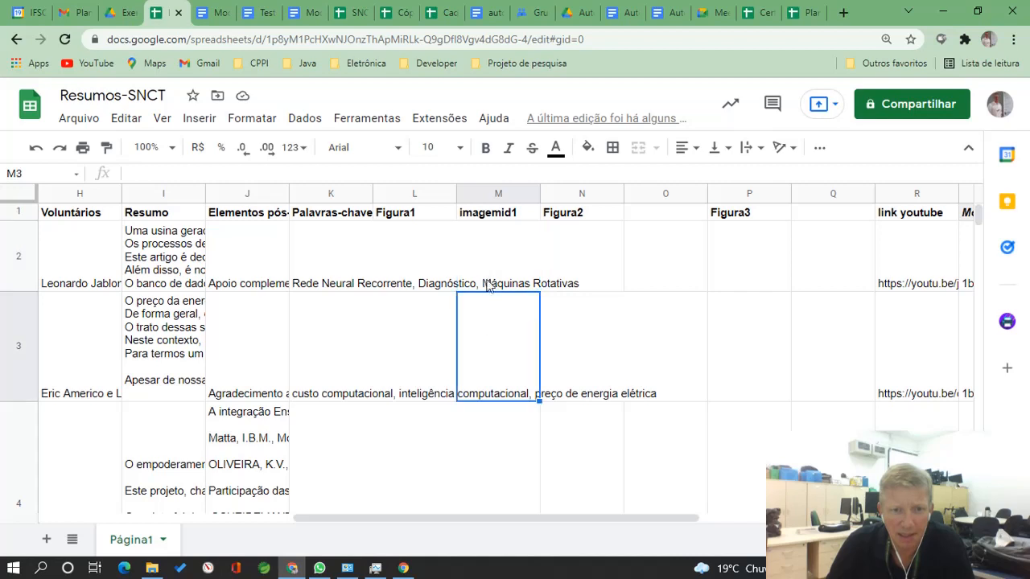
click(488, 280)
click(487, 330)
click(491, 283)
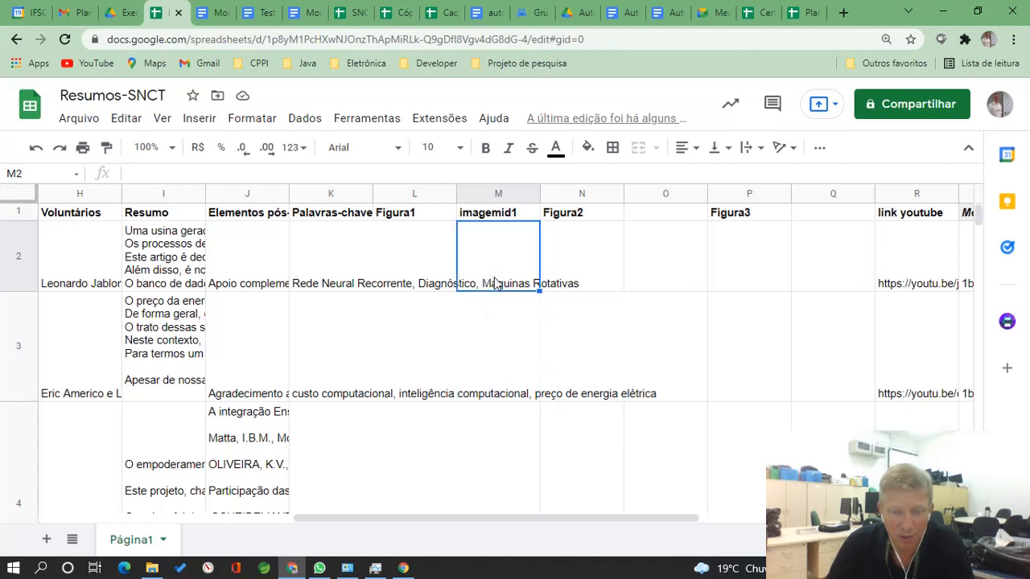
click(494, 329)
click(500, 276)
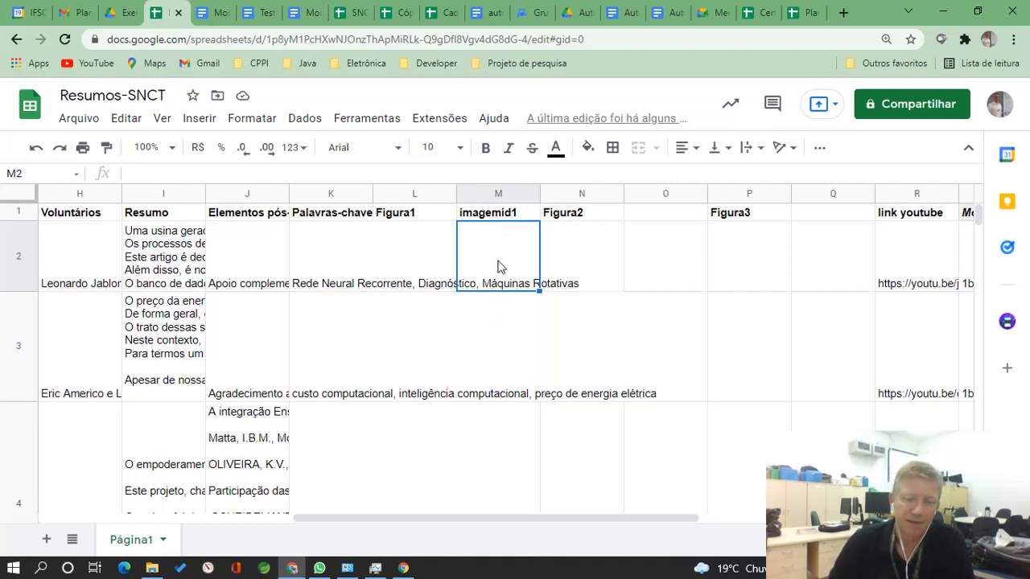
click(419, 260)
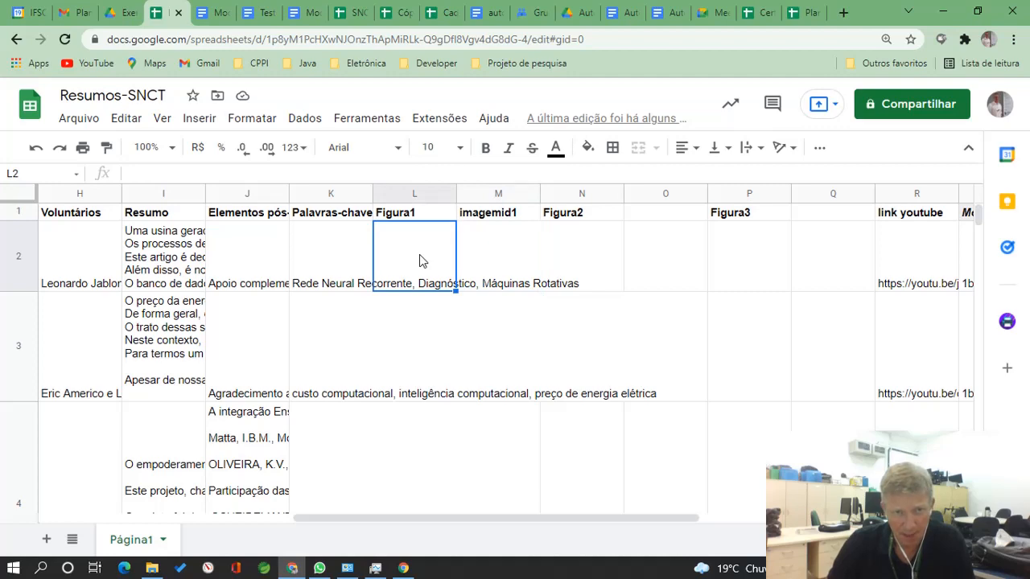
click(507, 266)
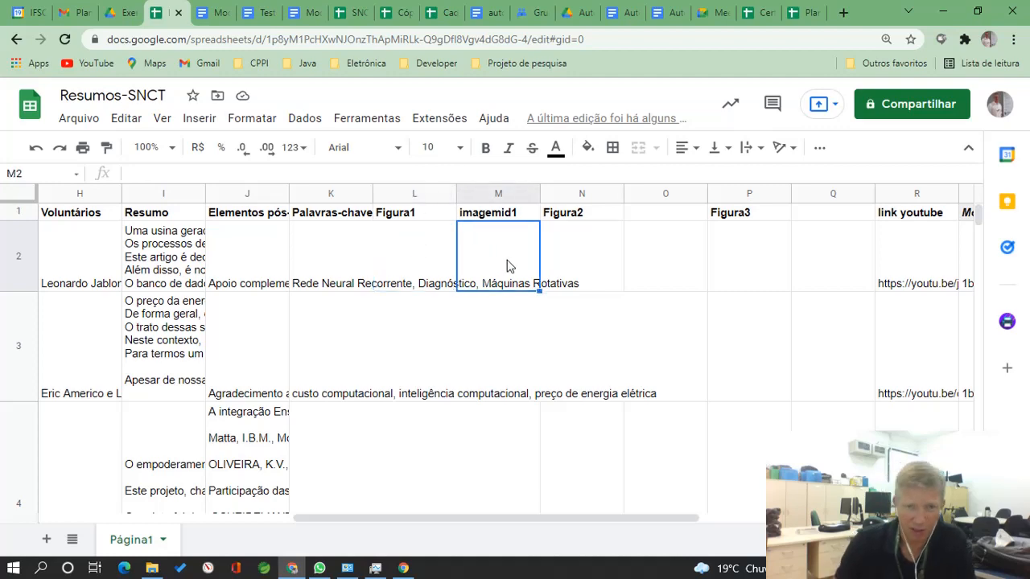
Compare the thumbnail link in M5 with the original Drive link in L5, focusing on the "thumbnail?sz" part.
key(Down)
key(Down)
key(Down)
key(Down)
key(Up)
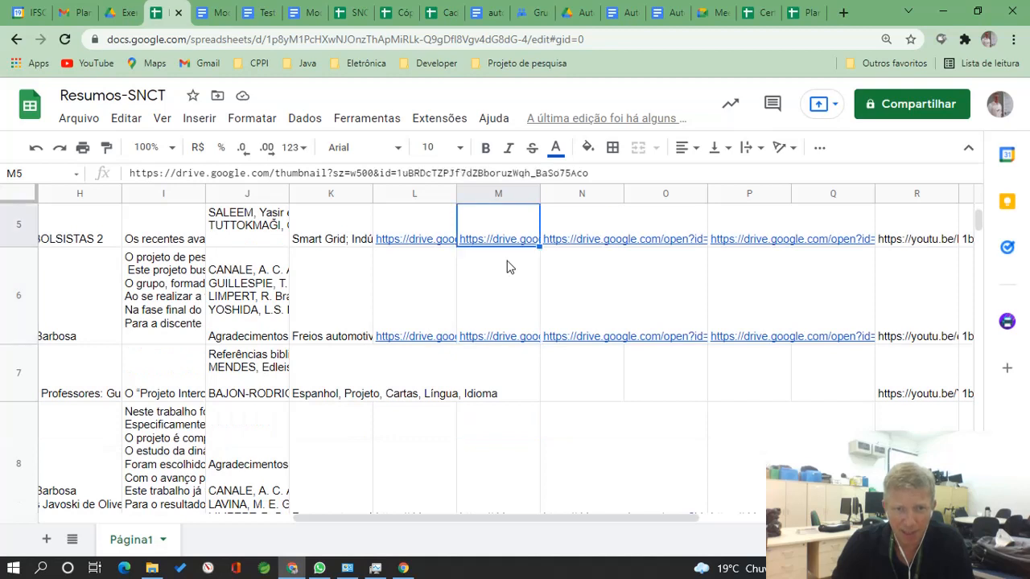
mouse_move(485, 235)
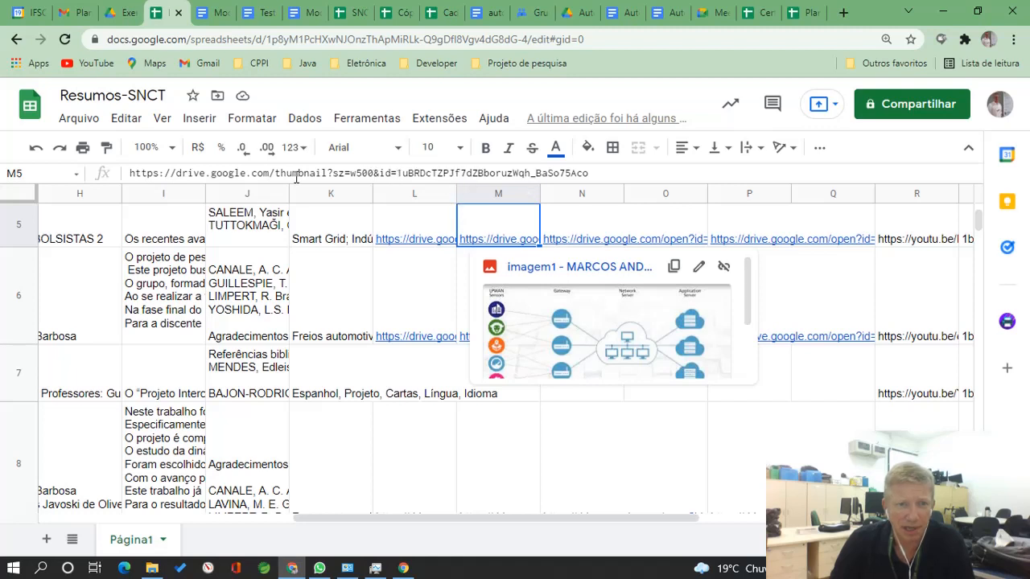
drag(274, 173, 345, 173)
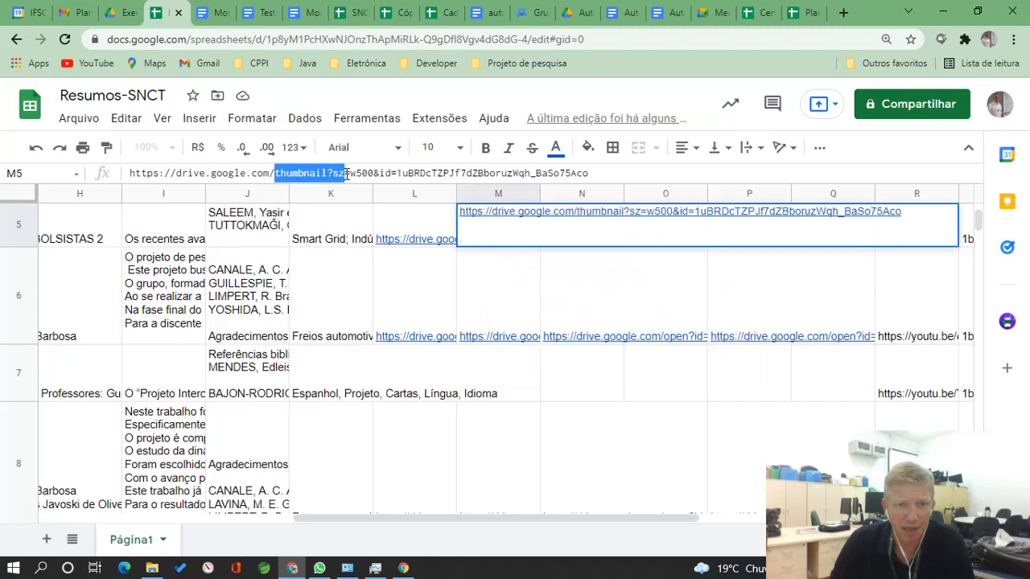
click(410, 239)
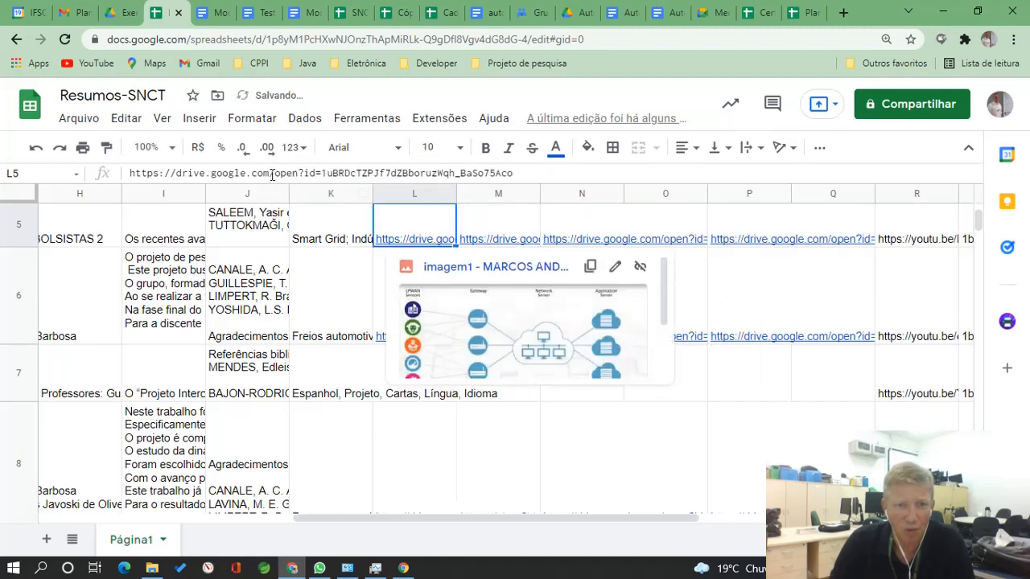
click(507, 239)
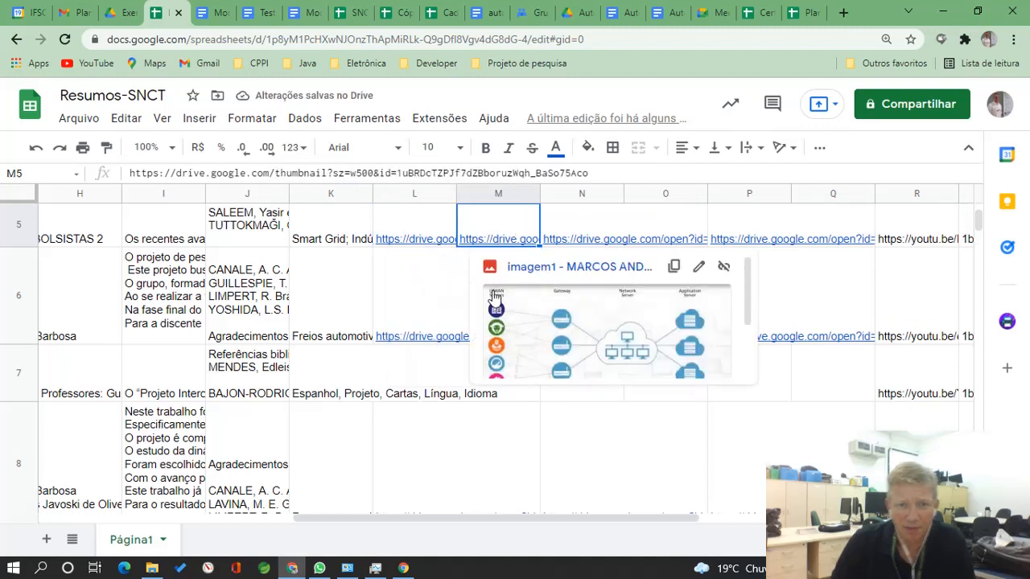
Compare the Figura1 and imagemid1 cells of rows 5 and 6 to see where a thumbnail link is generated.
click(473, 295)
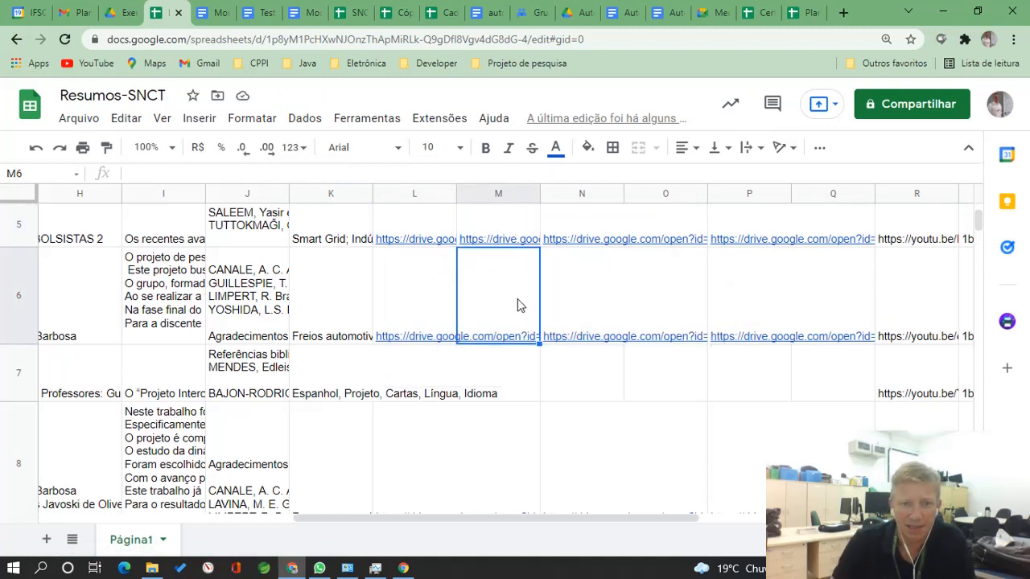
key(Left)
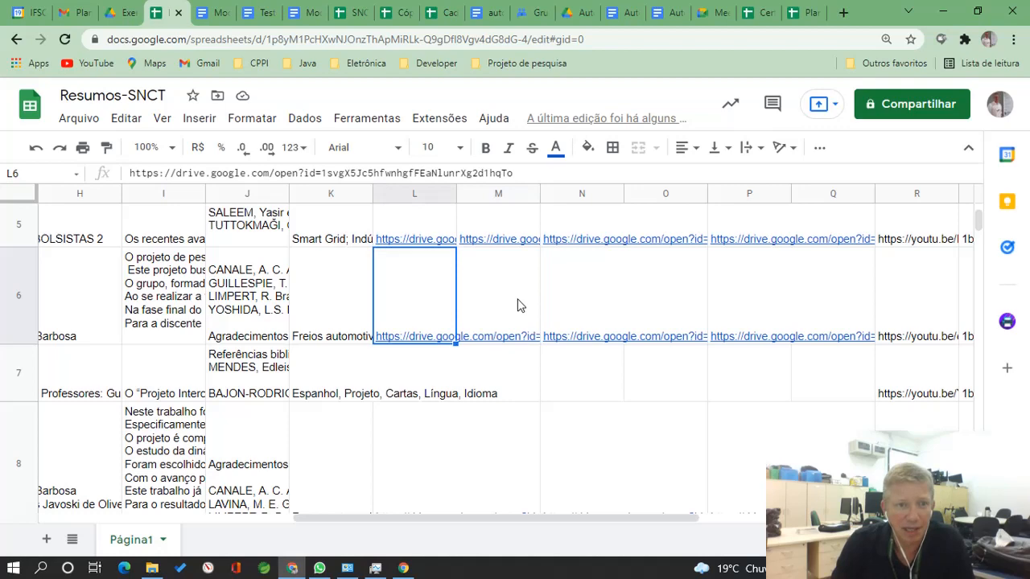
key(Right)
key(Up)
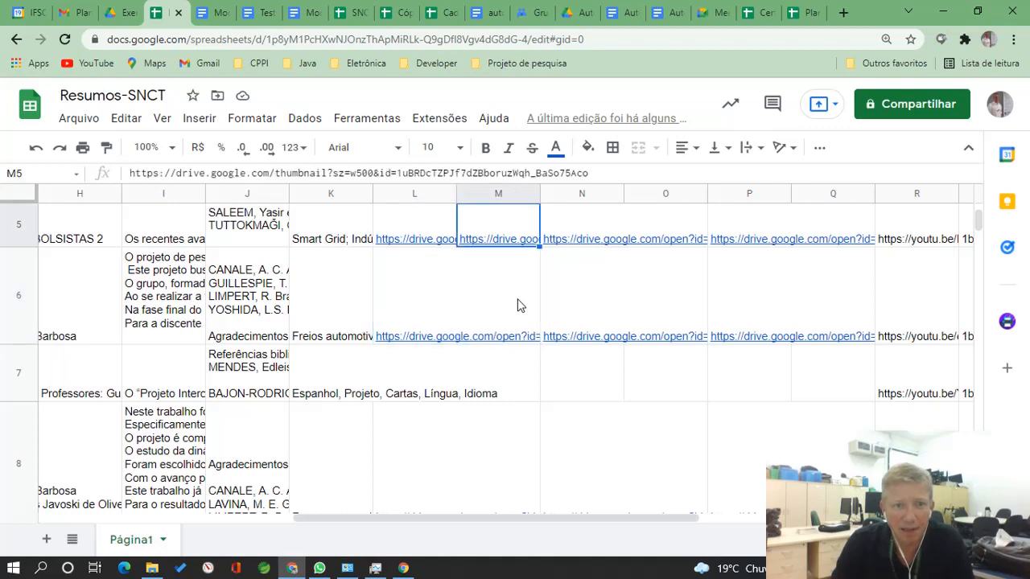
key(Left)
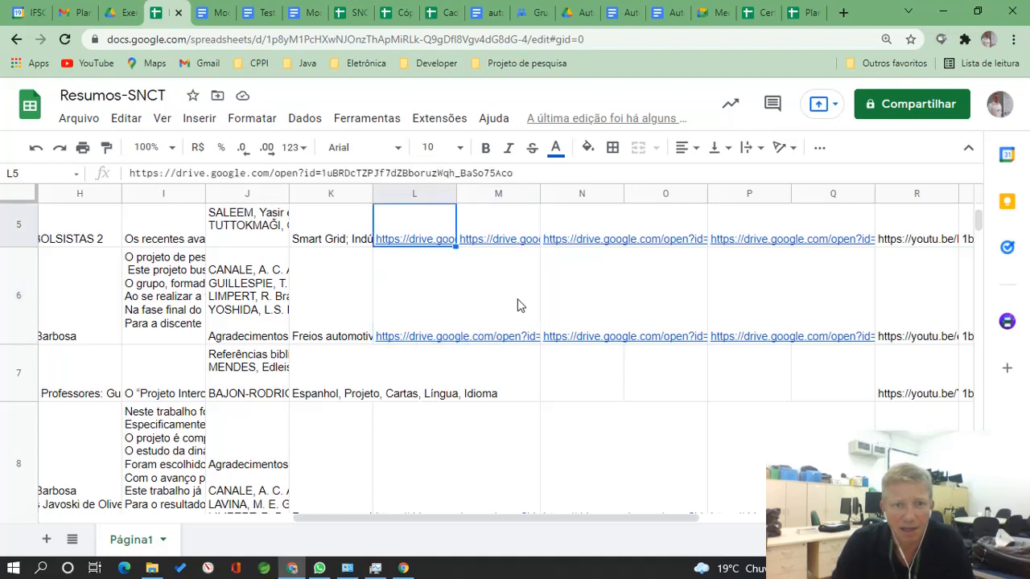
key(Up)
key(Down)
key(Down)
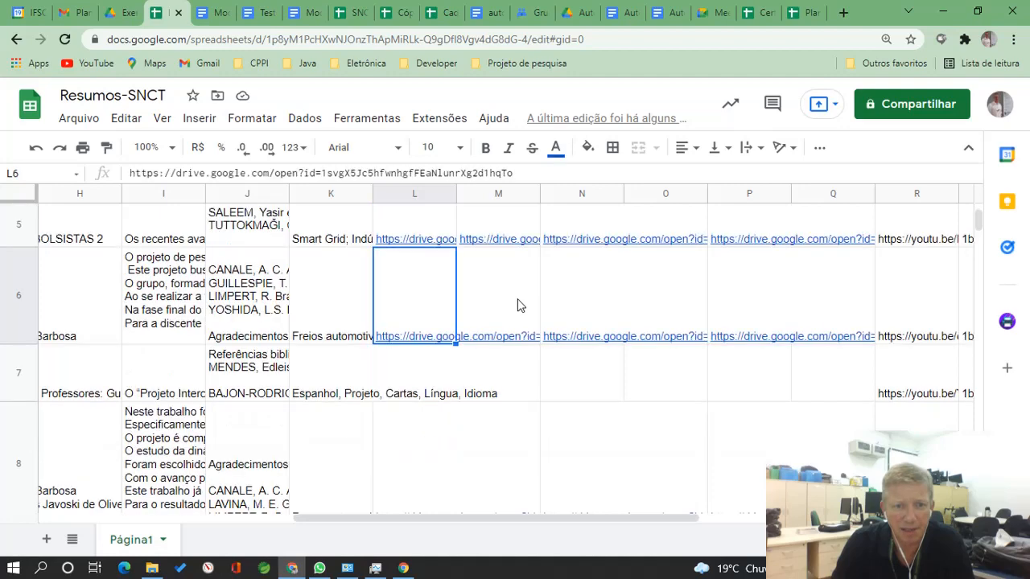
key(Right)
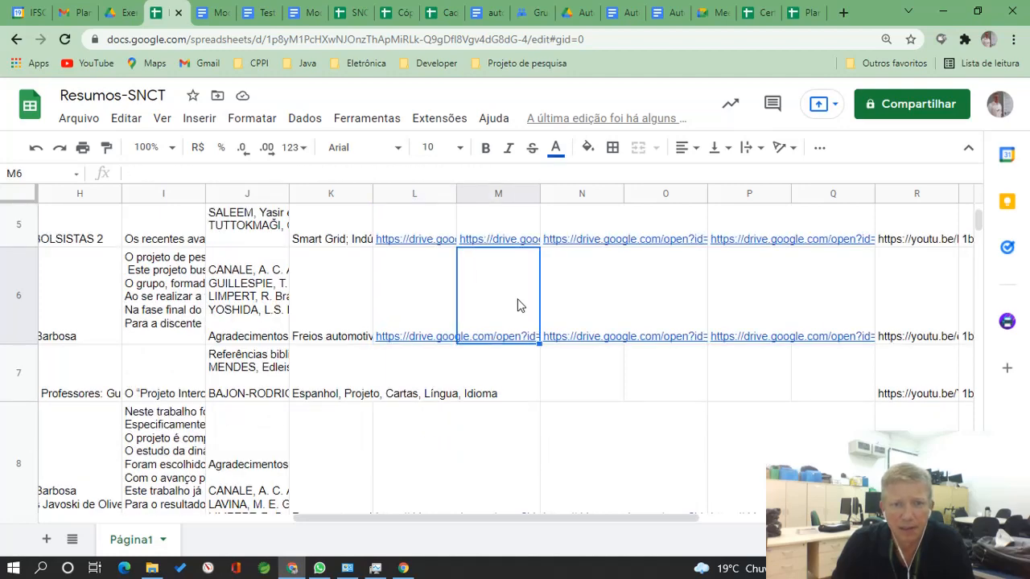
Check whether the Figura1 links in rows 8, 9 and 10 have matching thumbnail links in column M.
scroll(522, 306, down, 3)
click(429, 346)
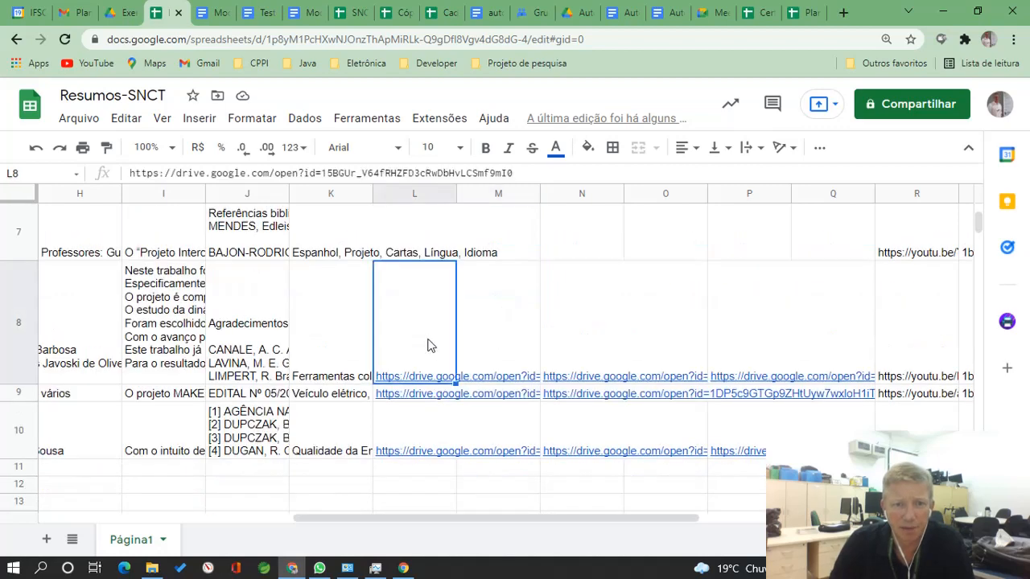
key(Right)
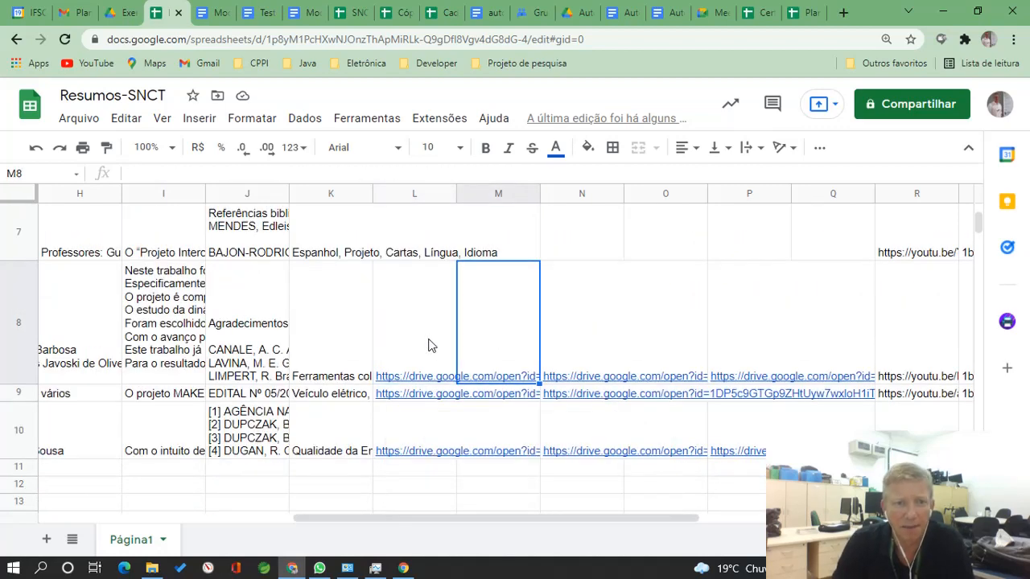
key(Left)
key(Down)
key(Right)
key(Left)
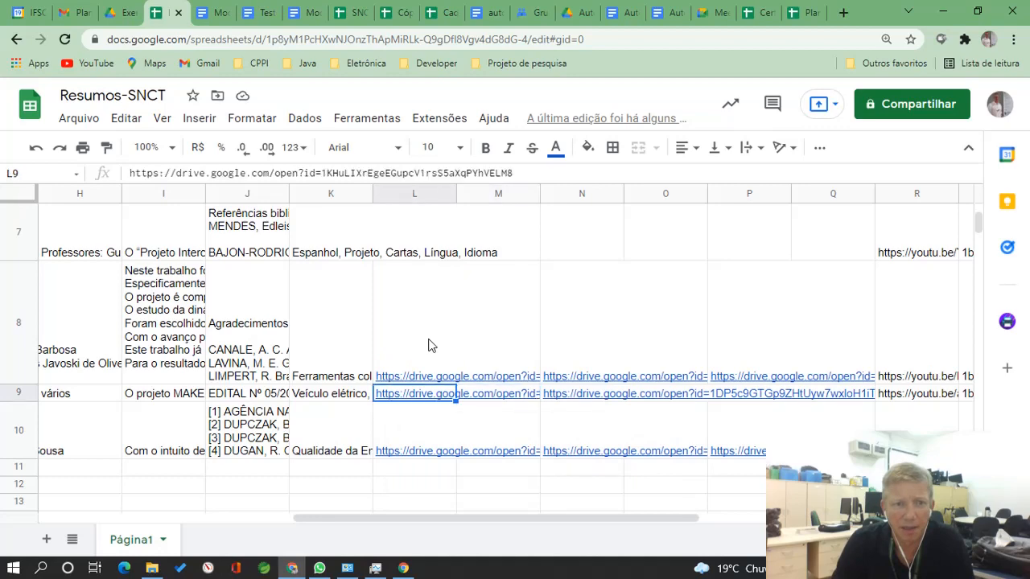
key(Down)
key(Right)
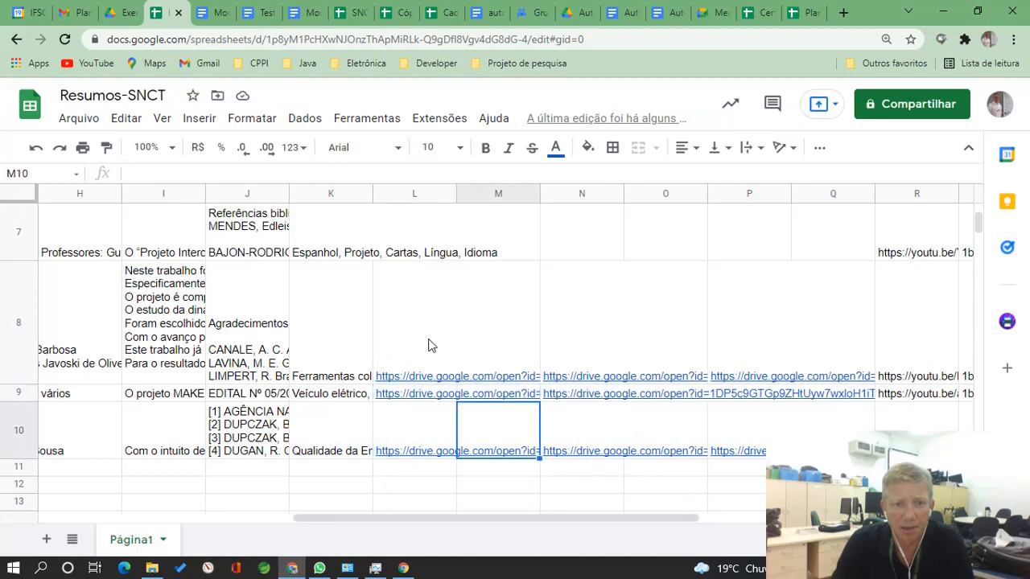
key(Left)
Recheck columns L and M in rows 5 and 6, and examine the array formula and its error note in M1.
scroll(434, 345, up, 5)
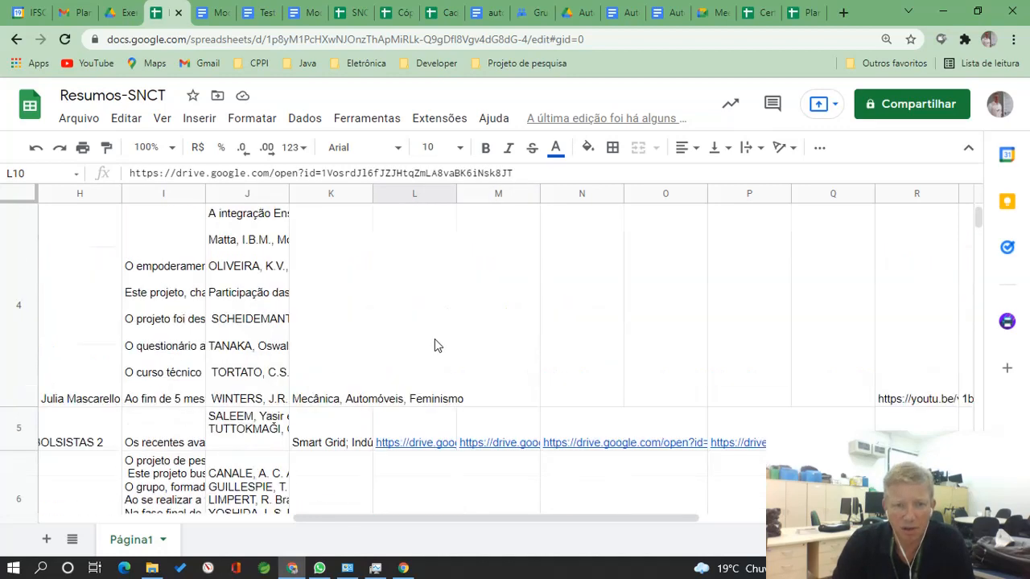
scroll(435, 346, up, 2)
scroll(420, 363, down, 4)
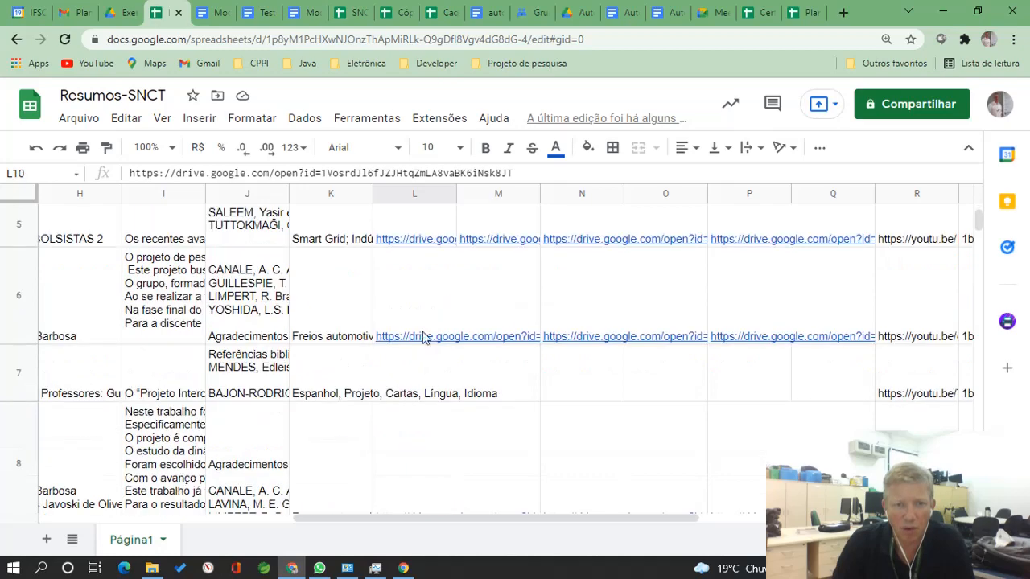
click(419, 244)
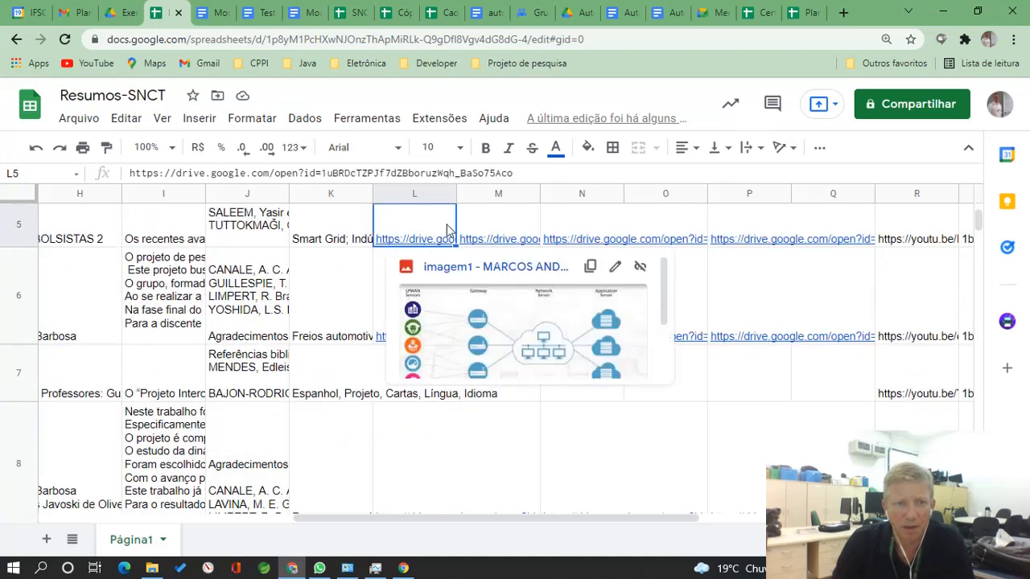
click(481, 223)
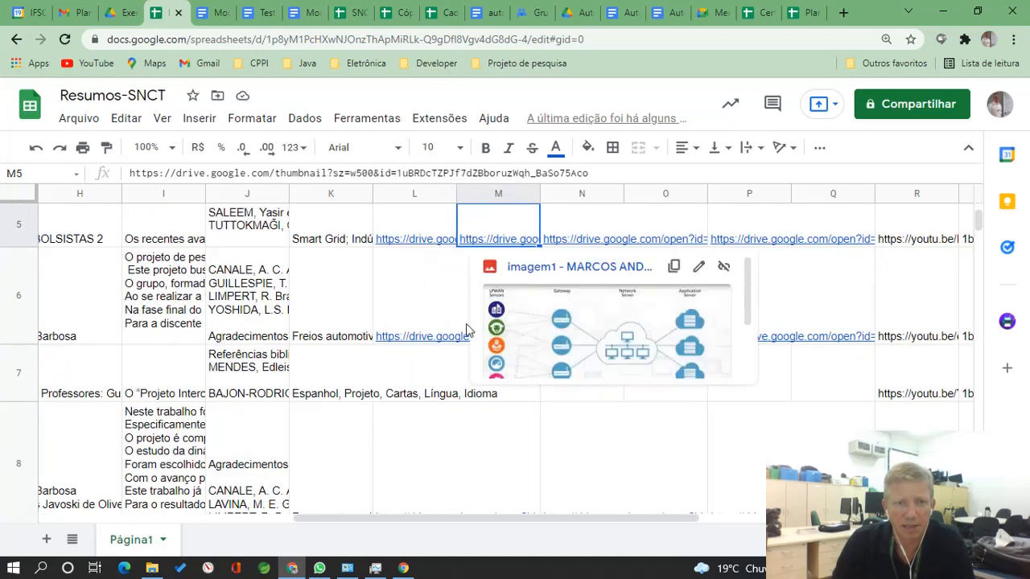
click(435, 318)
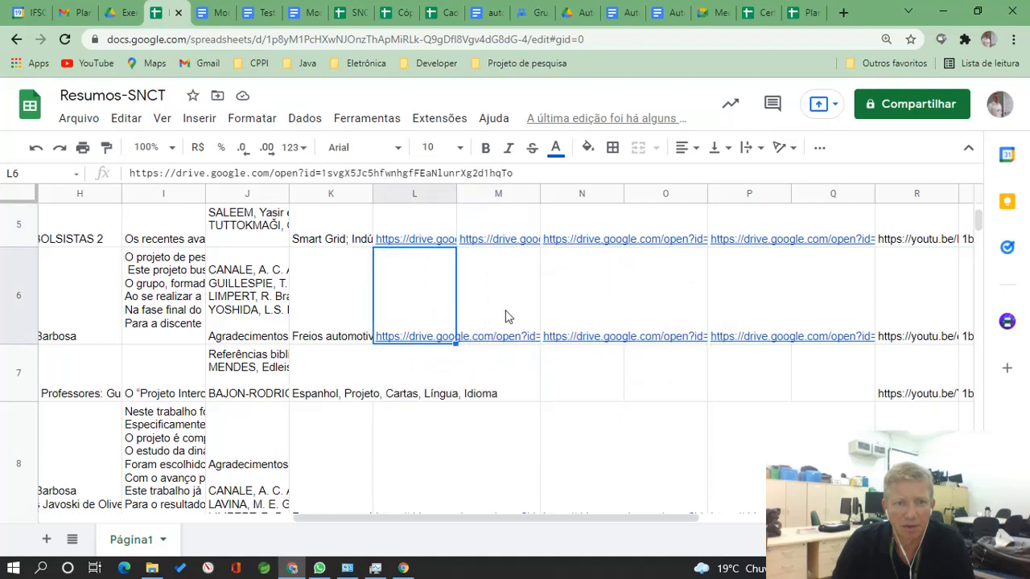
click(507, 316)
click(409, 314)
scroll(449, 315, up, 5)
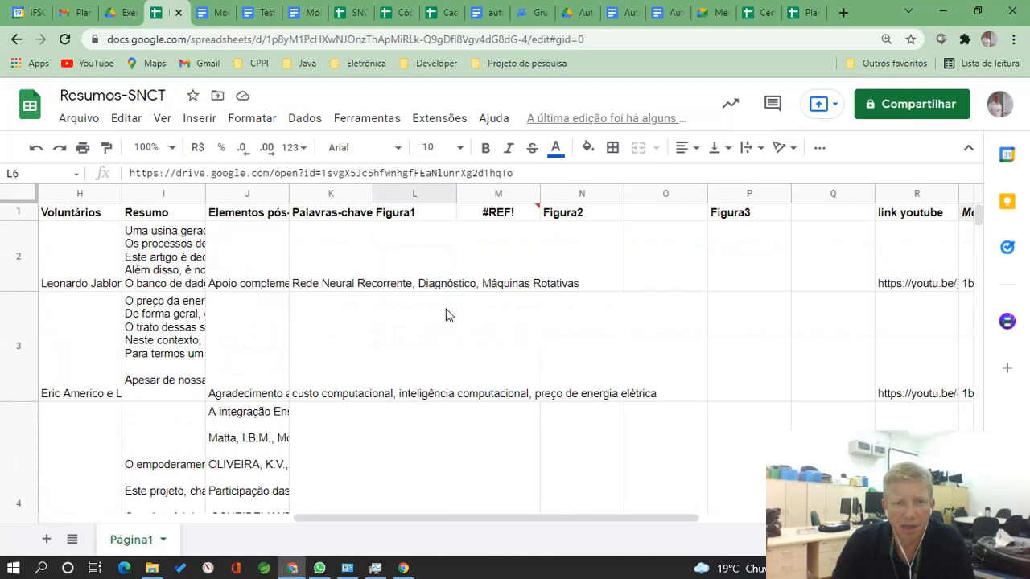
click(505, 216)
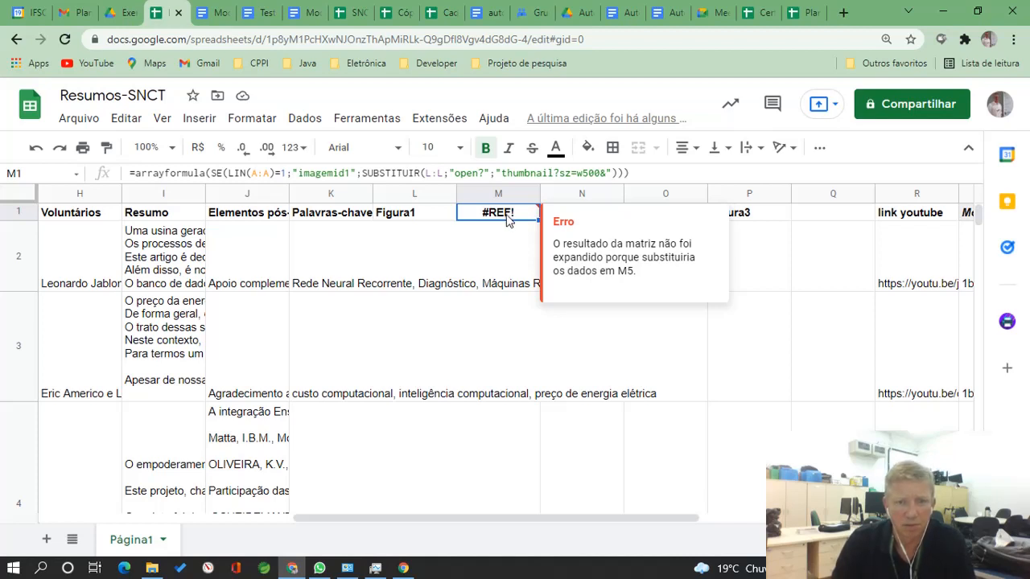
Clear the content of cell M5 so that the array formula in M1 can expand down the column.
click(509, 284)
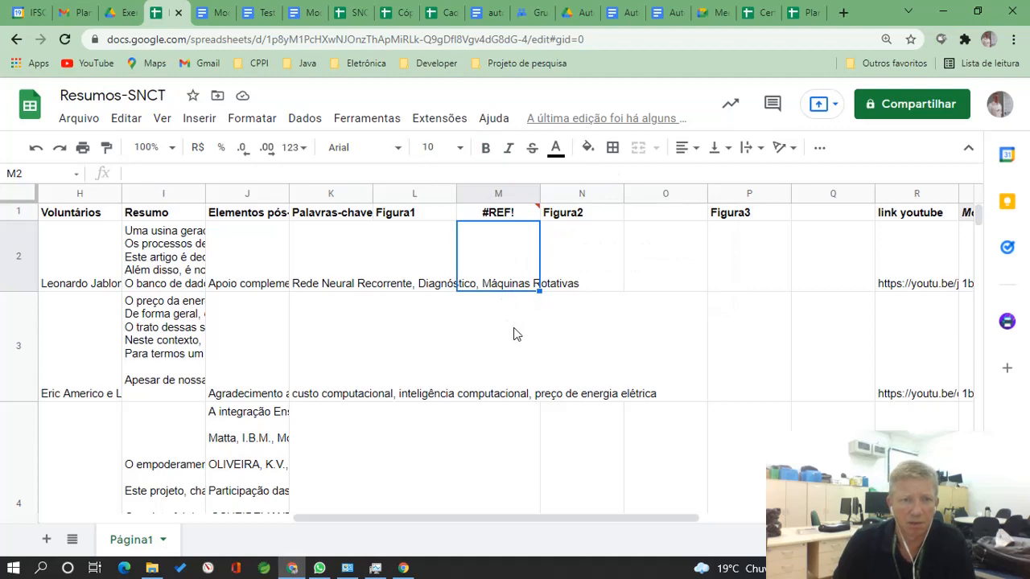
key(Down)
key(Down)
key(Down)
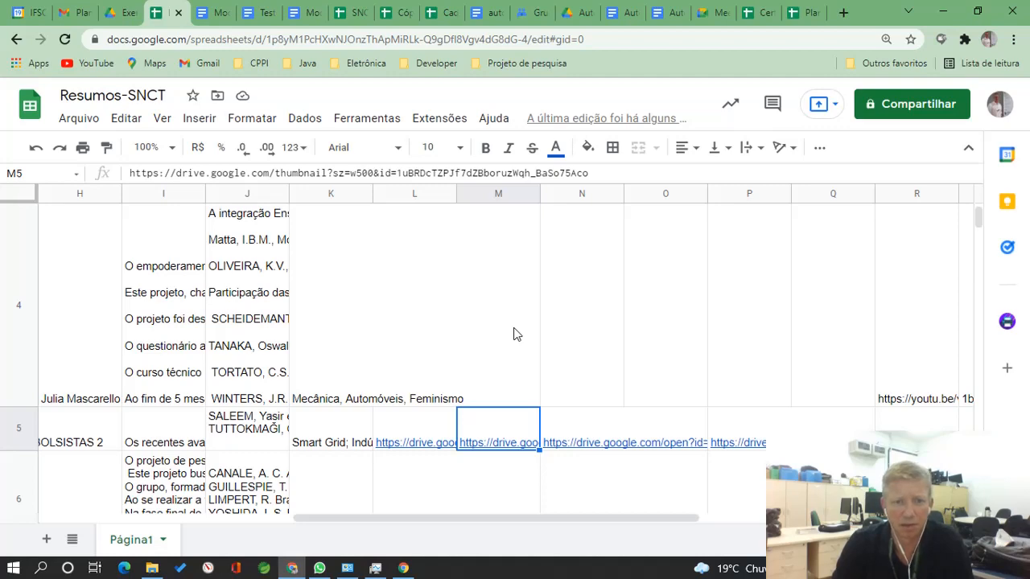
key(Delete)
Check the imagemid1 column from M4 to M7 for the thumbnail links produced by the array formula.
key(Down)
key(Down)
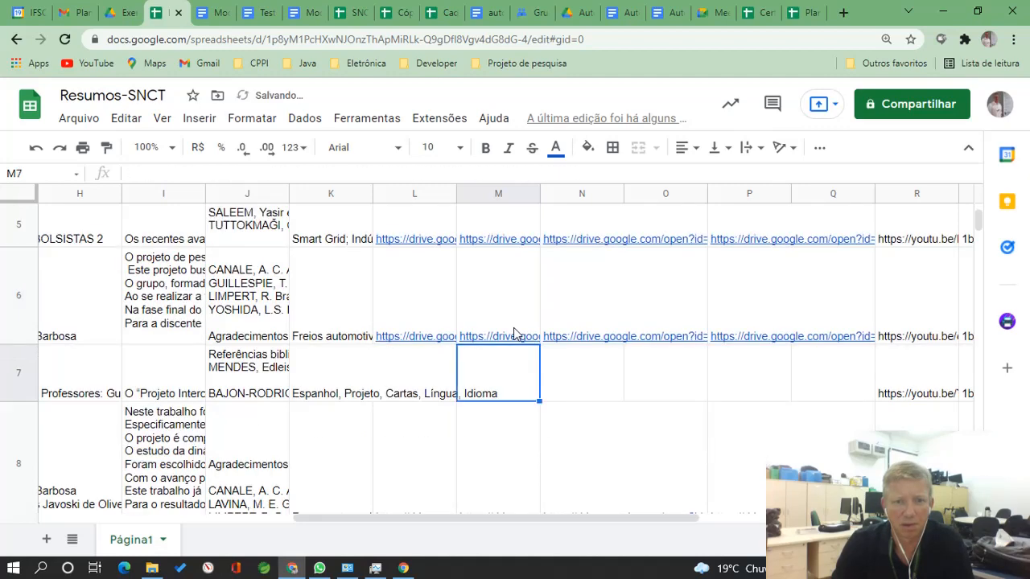
key(Up)
key(Up)
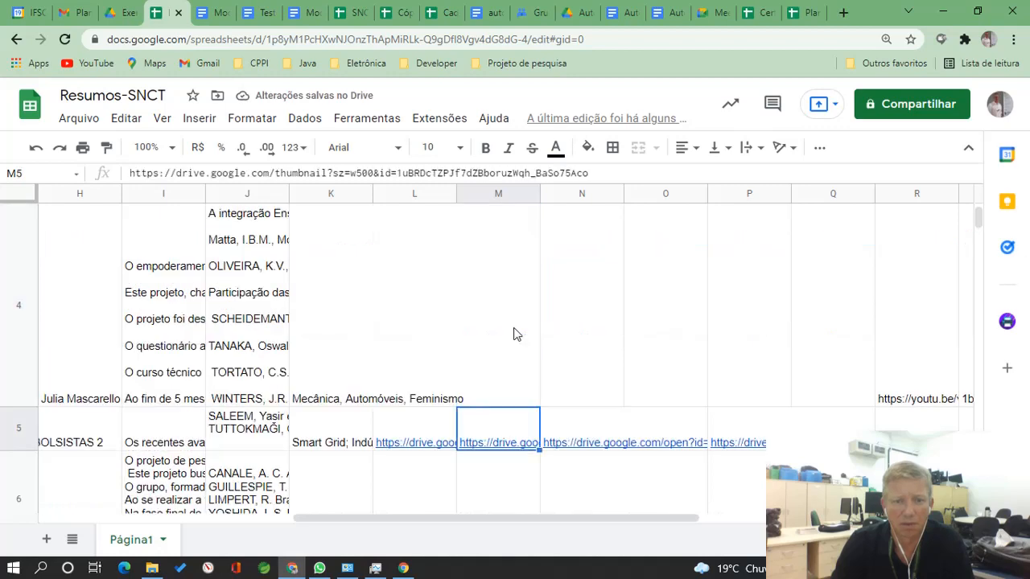
key(Up)
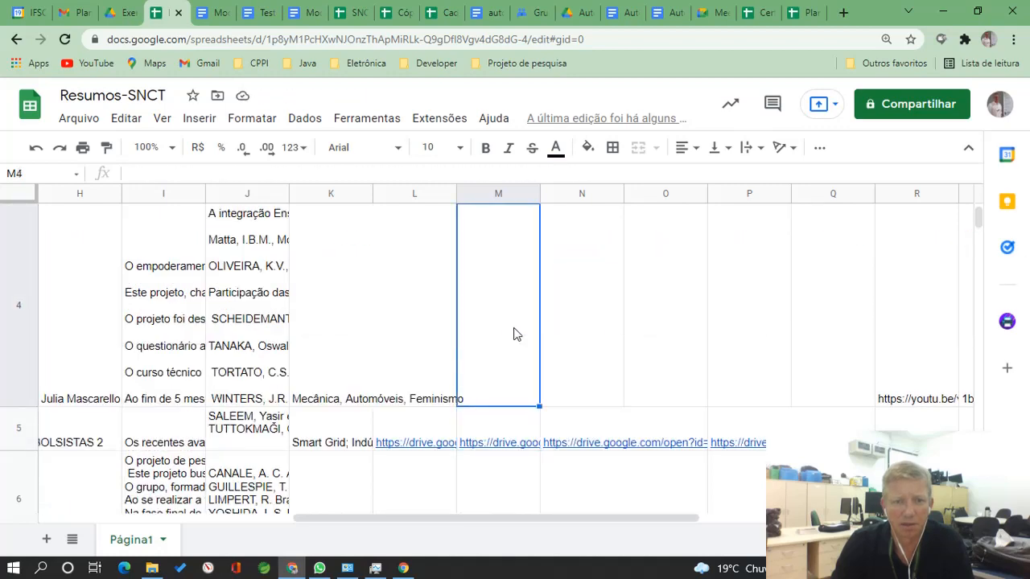
key(Down)
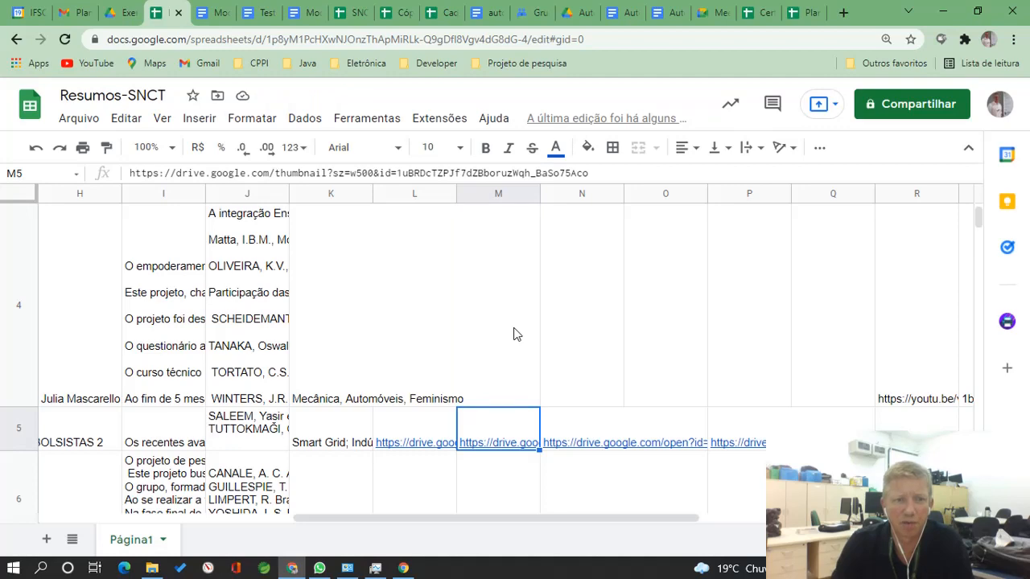
key(Down)
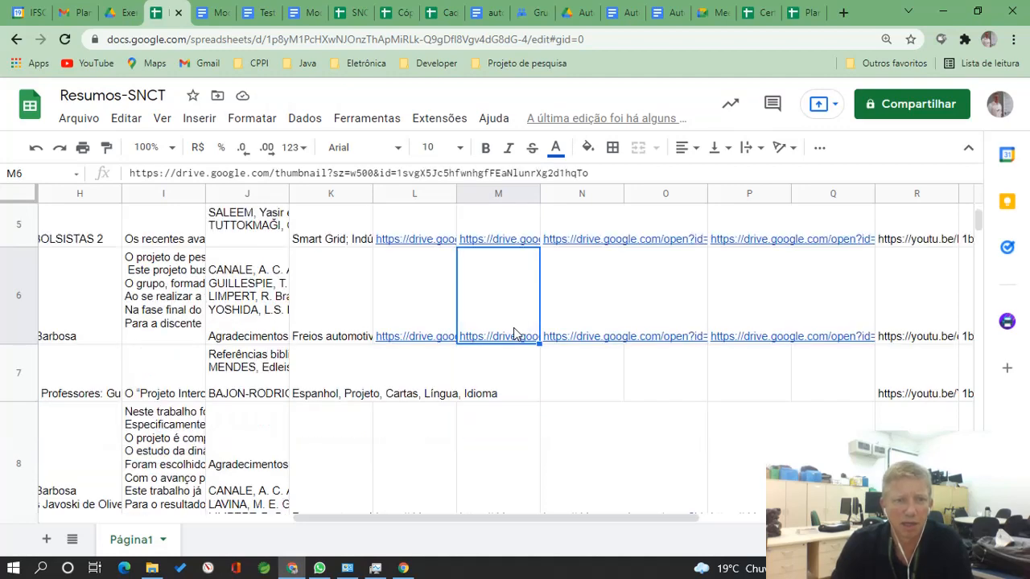
Check the remaining rows of the imagemid1 column, down to row 10, for thumbnail links beside the Figura1 links.
key(Down)
key(Down)
key(Down)
key(Up)
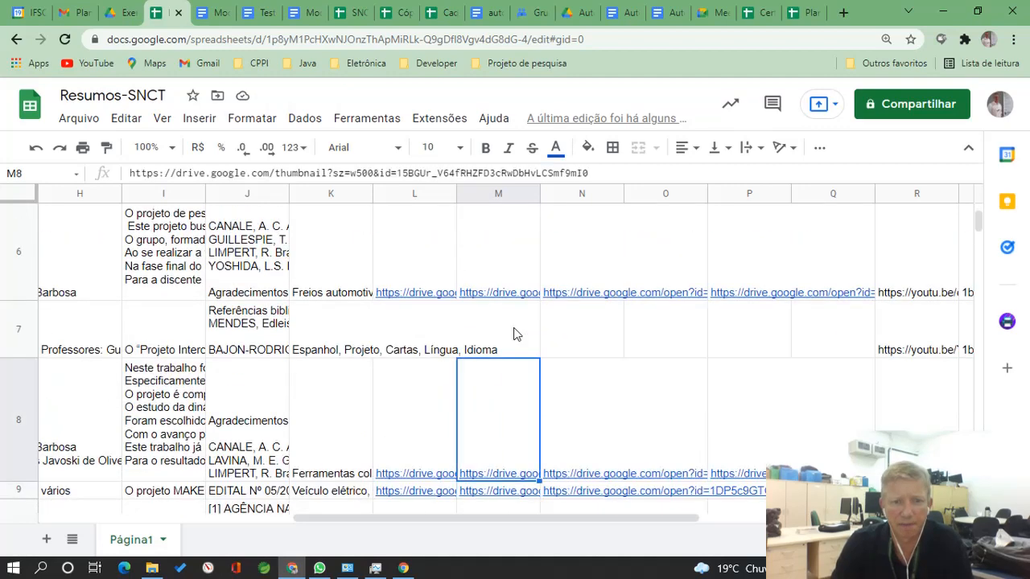
key(Down)
key(Down)
key(Up)
key(Up)
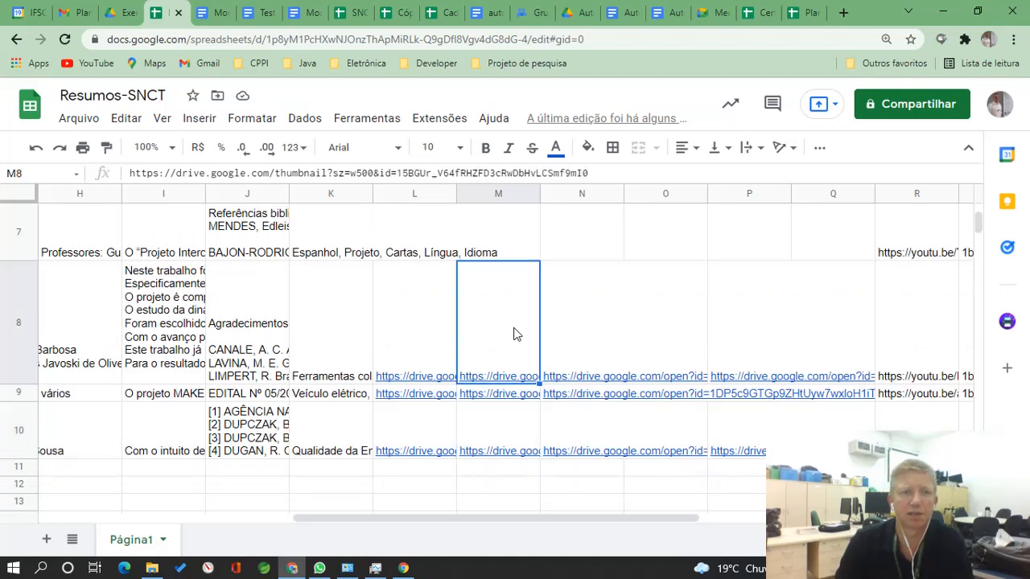
Copy the array formula text from M1 and paste it into O1, beside the Figura2 header.
scroll(523, 333, up, 5)
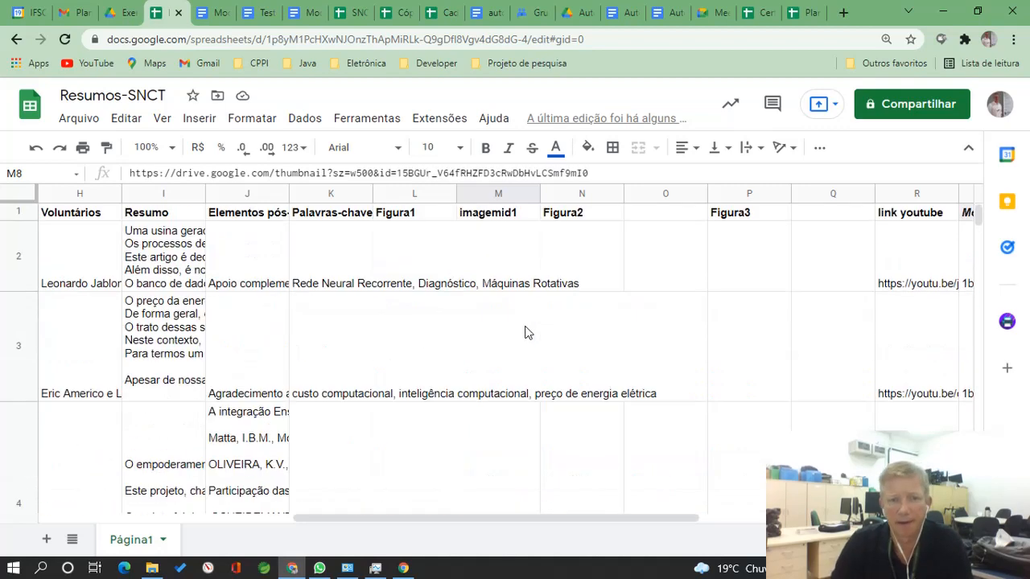
click(674, 216)
click(499, 217)
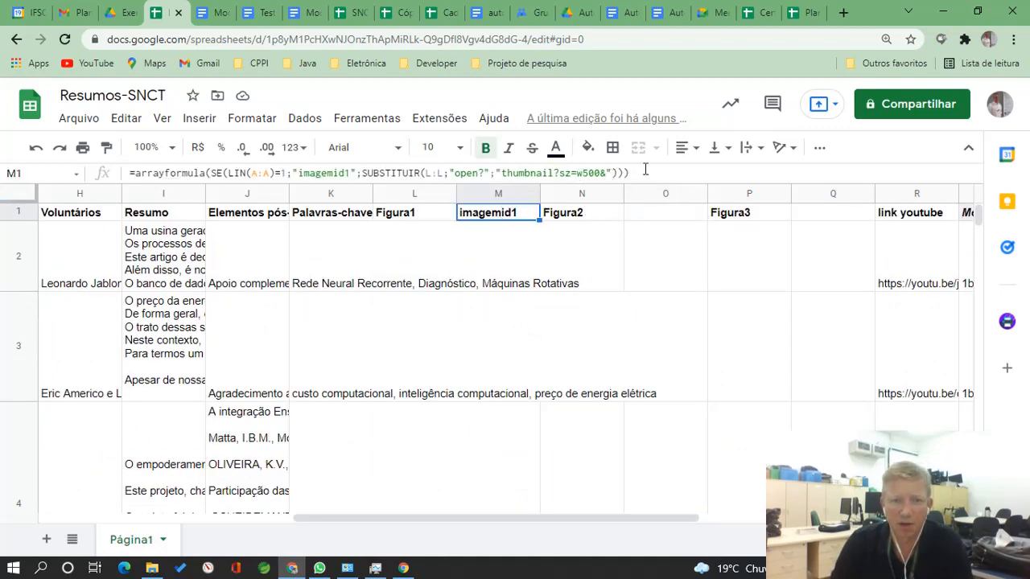
drag(628, 173, 133, 161)
key(ctrl+c)
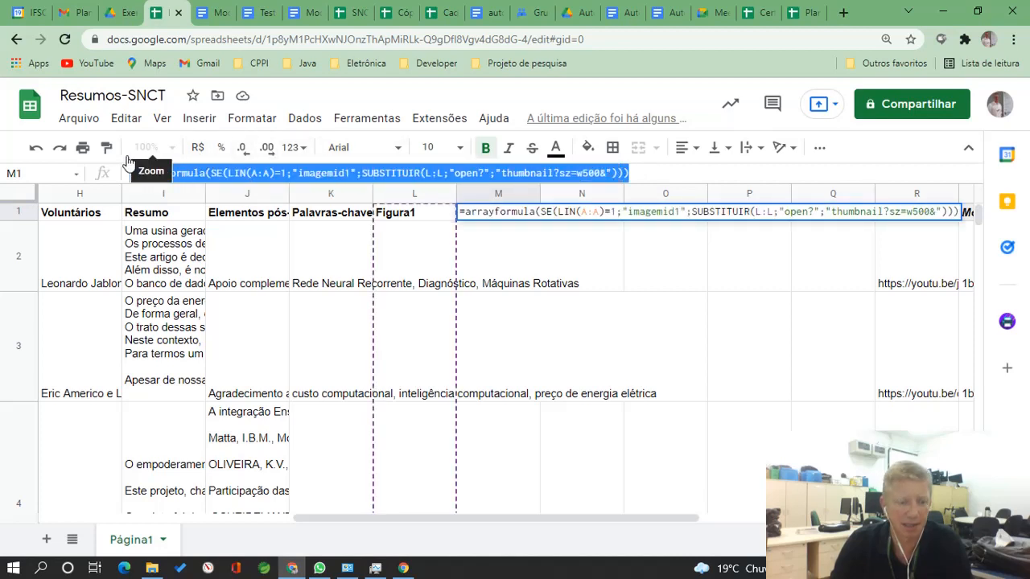
click(587, 194)
click(676, 219)
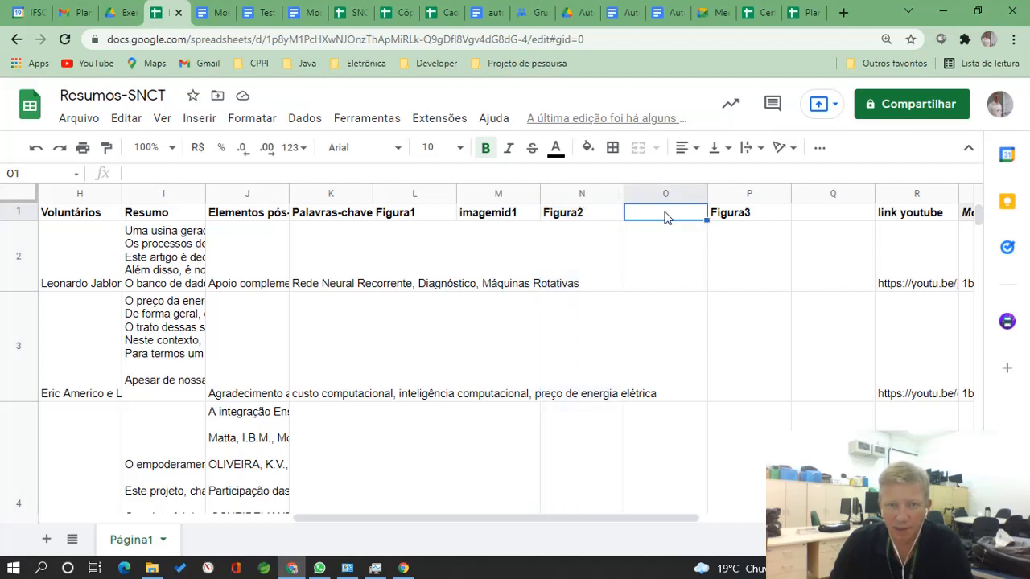
key(ctrl+v)
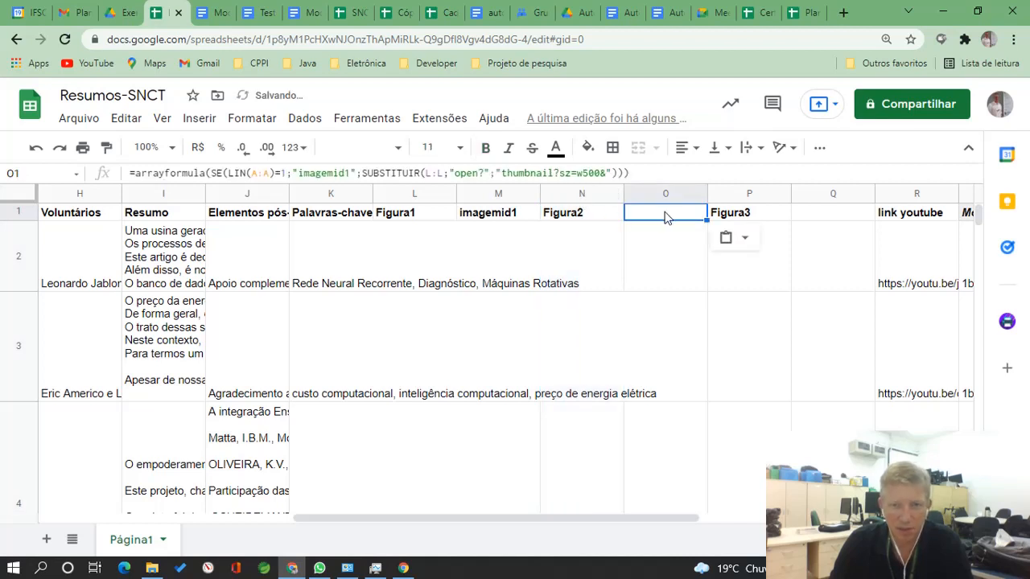
Edit the formula in O1 so its header label is imagemid2 and SUBSTITUIR reads from column N:N.
click(354, 173)
key(BackSpace)
text(2)
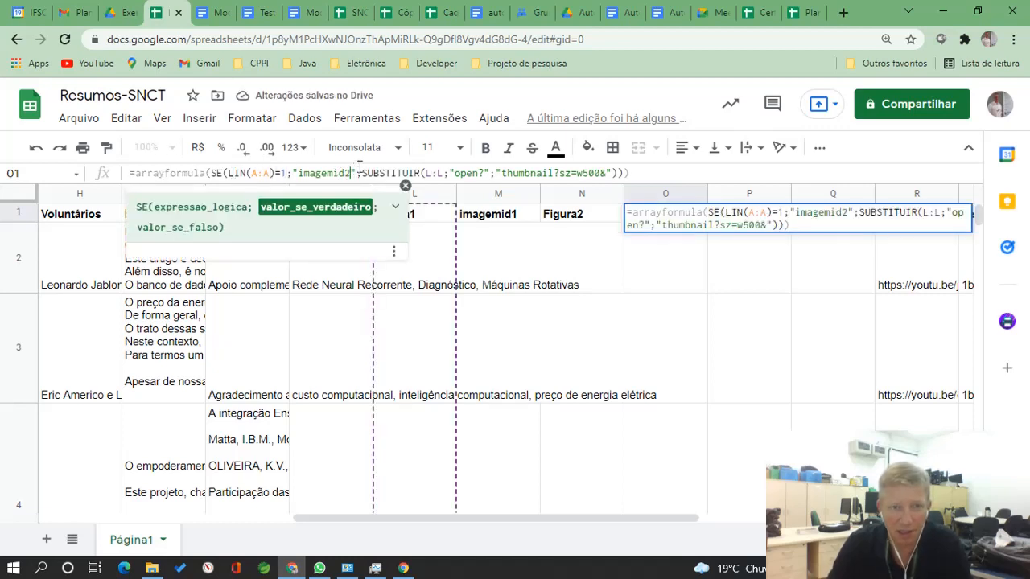
key(Right)
key(Right)
key(Right)
key(Right)
key(Right)
key(Right)
key(Right)
key(Right)
key(Right)
key(Right)
key(Right)
key(Right)
key(Right)
key(Right)
key(Right)
key(Right)
key(Right)
key(Right)
key(Right)
key(Right)
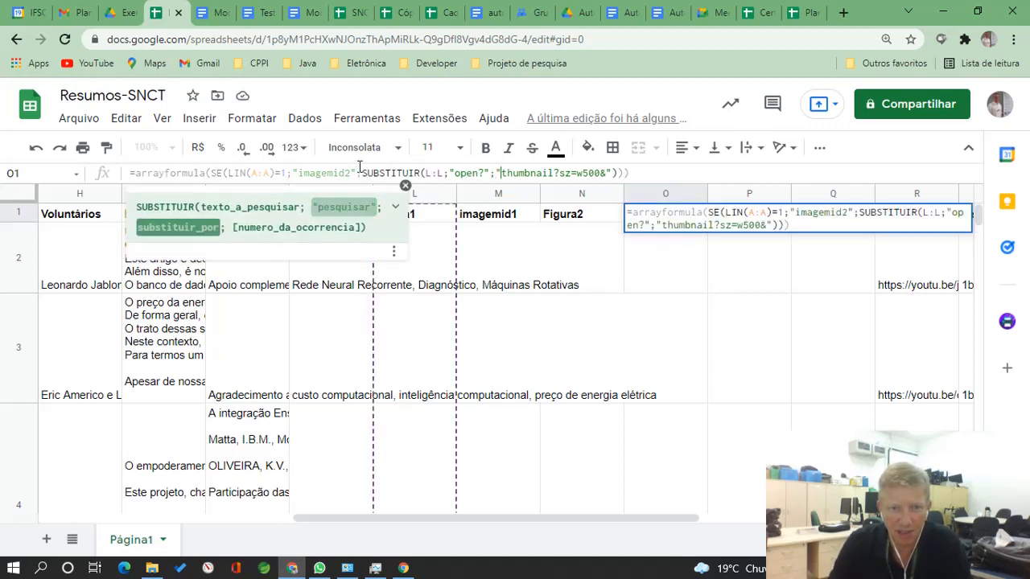
key(Left)
key(Left)
key(Left)
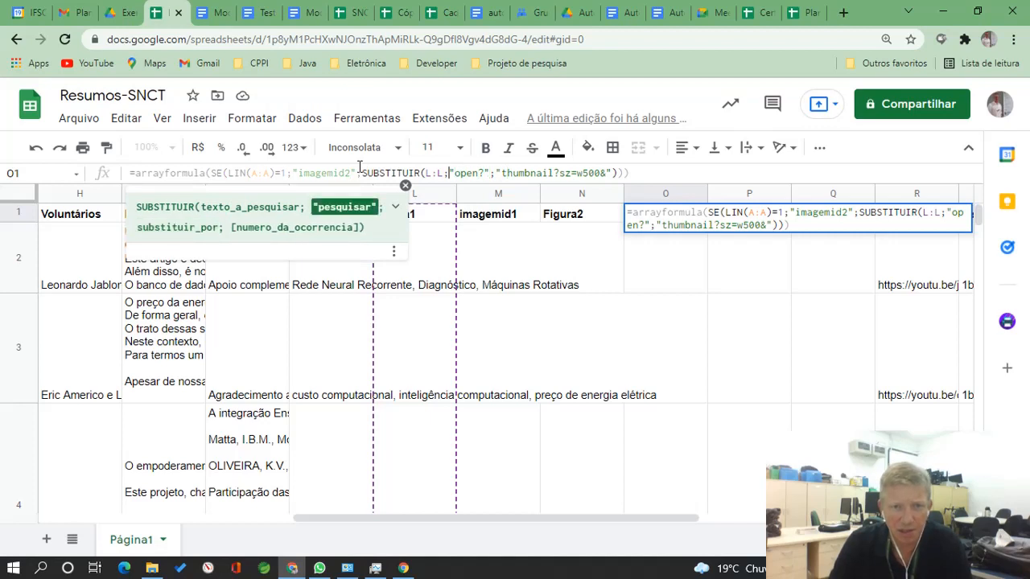
key(Left)
key(BackSpace)
text(N)
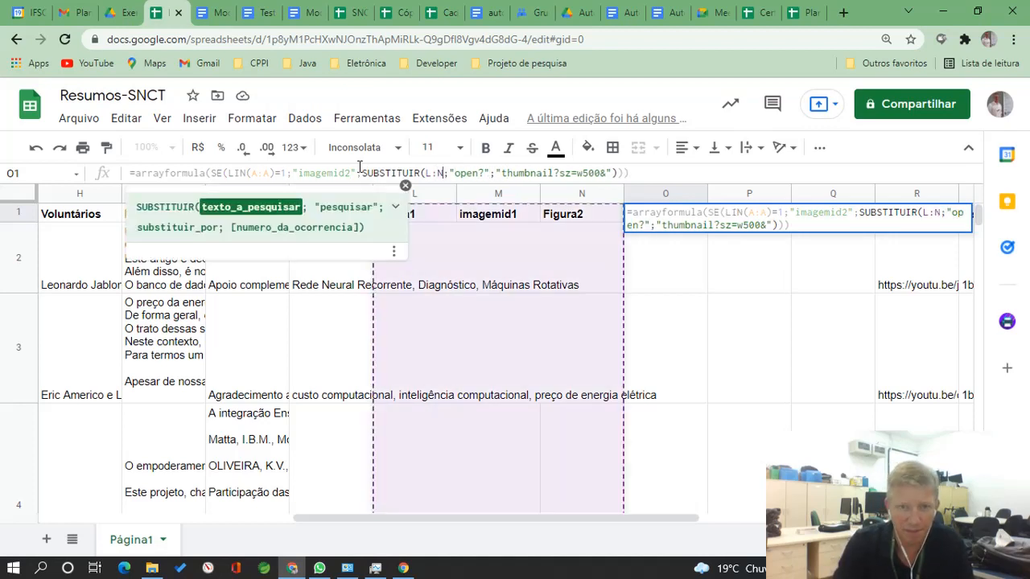
key(Left)
key(BackSpace)
text(N)
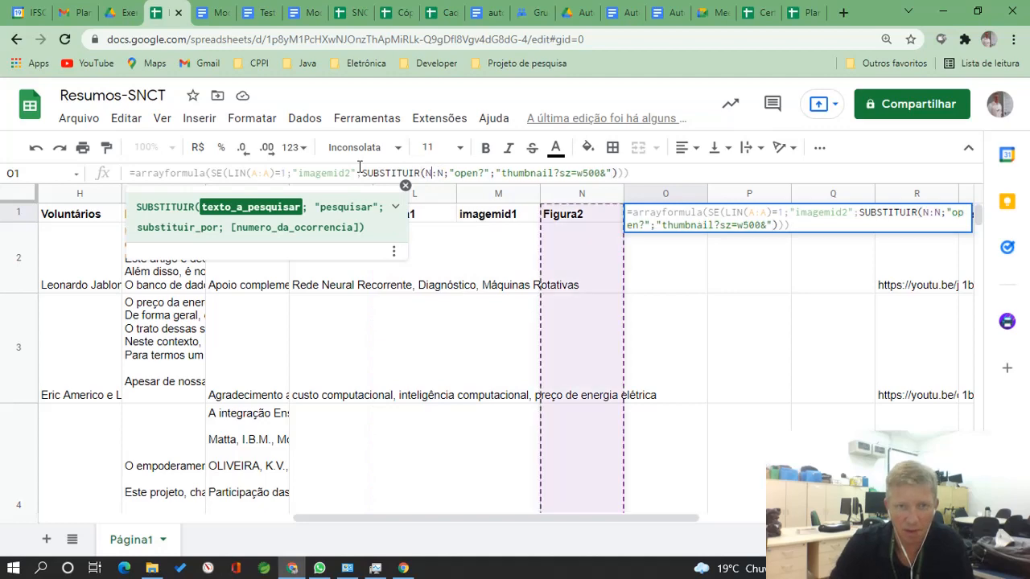
click(582, 221)
Check the Figura2 rows down to row 10 for matching thumbnail links in column O, and review the formula in O1.
key(Down)
key(Down)
key(Down)
key(Down)
key(Down)
key(Down)
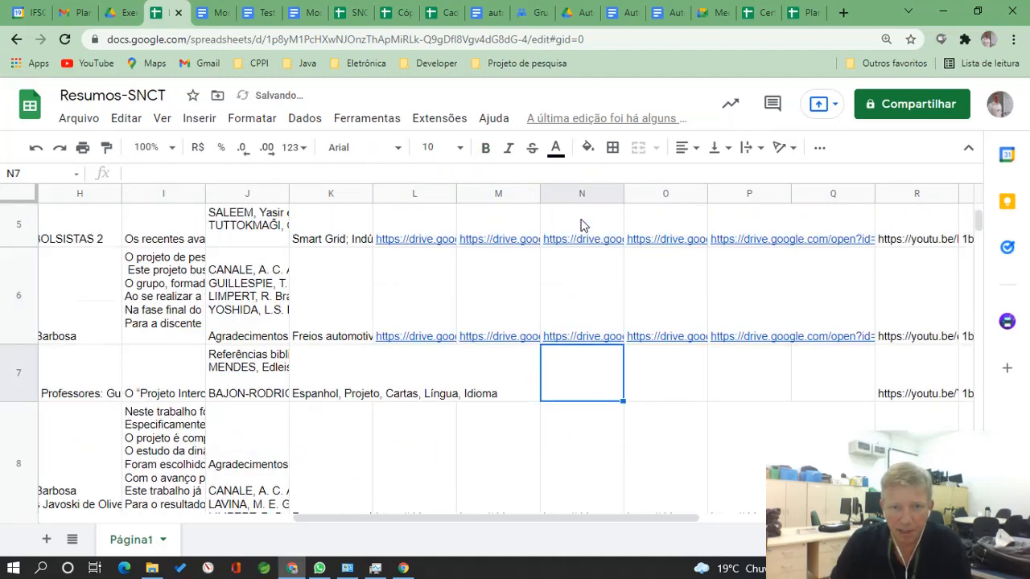
key(Down)
key(Down)
key(Down)
key(Down)
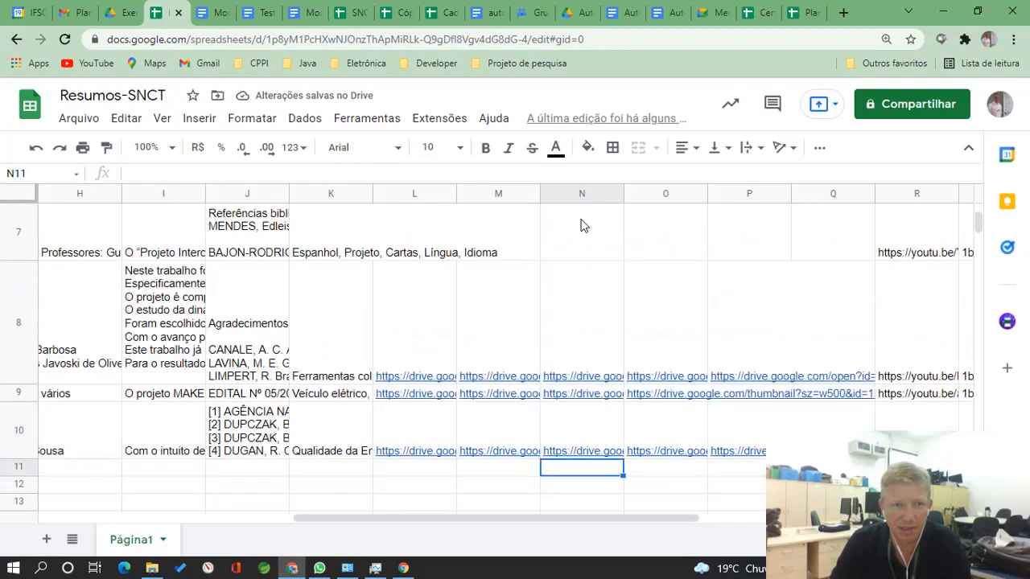
key(Down)
key(Up)
key(Up)
key(Up)
key(Right)
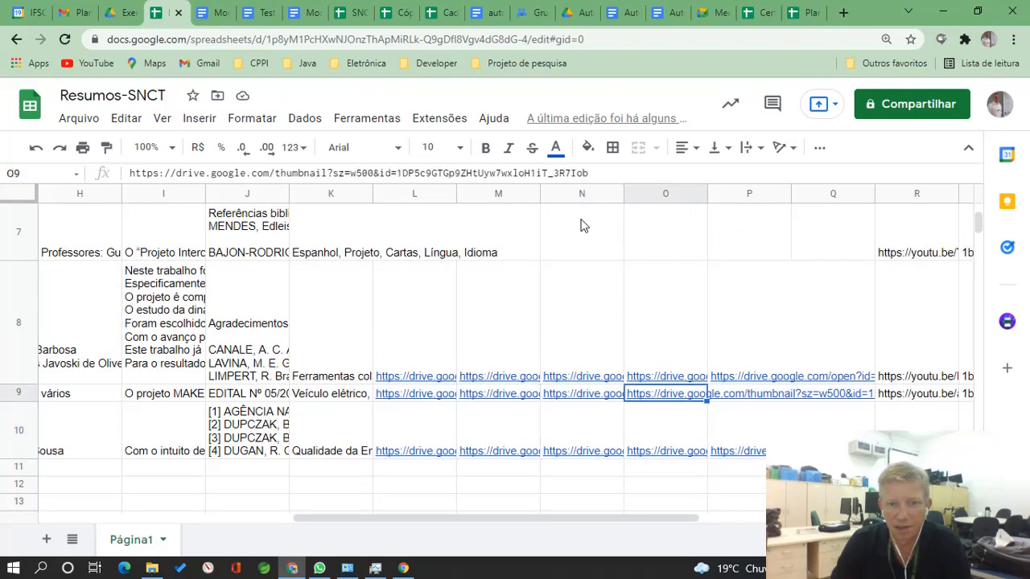
key(Up)
key(Up)
key(Up)
key(Up)
key(Up)
key(Up)
key(Up)
key(Up)
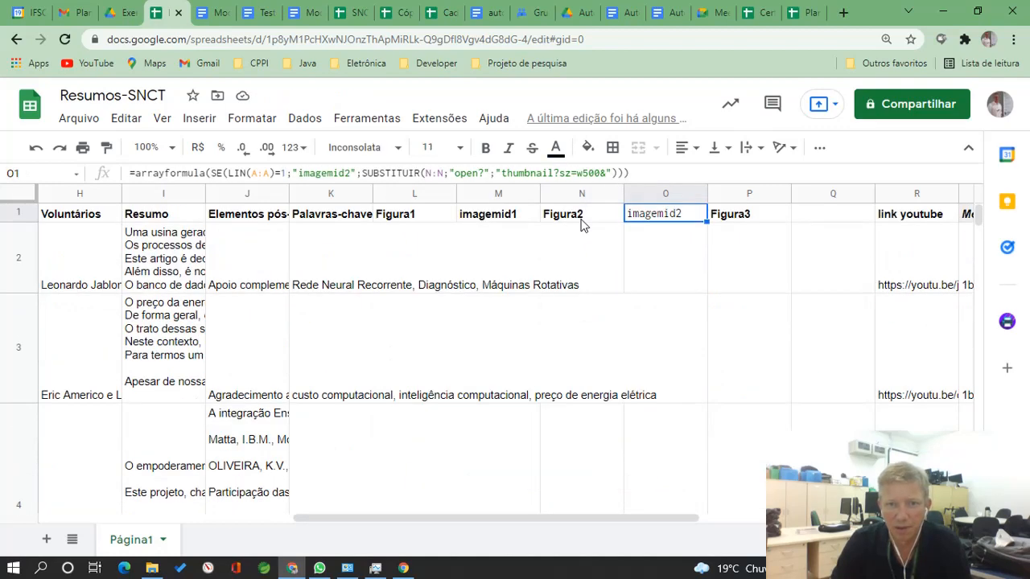
Paste the copied array formula into Q1, beside the Figura3 header.
key(Right)
key(Right)
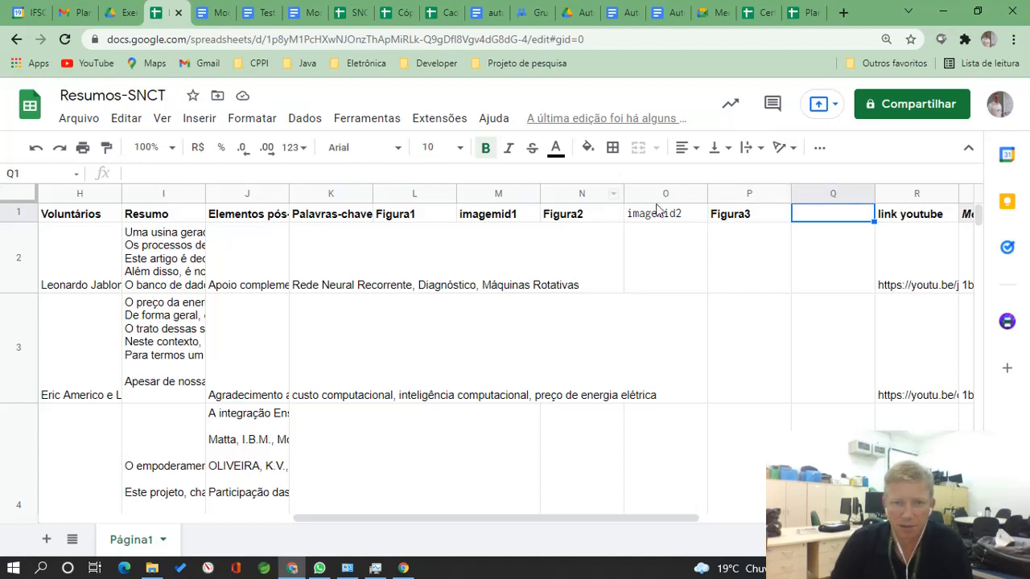
key(ctrl+v)
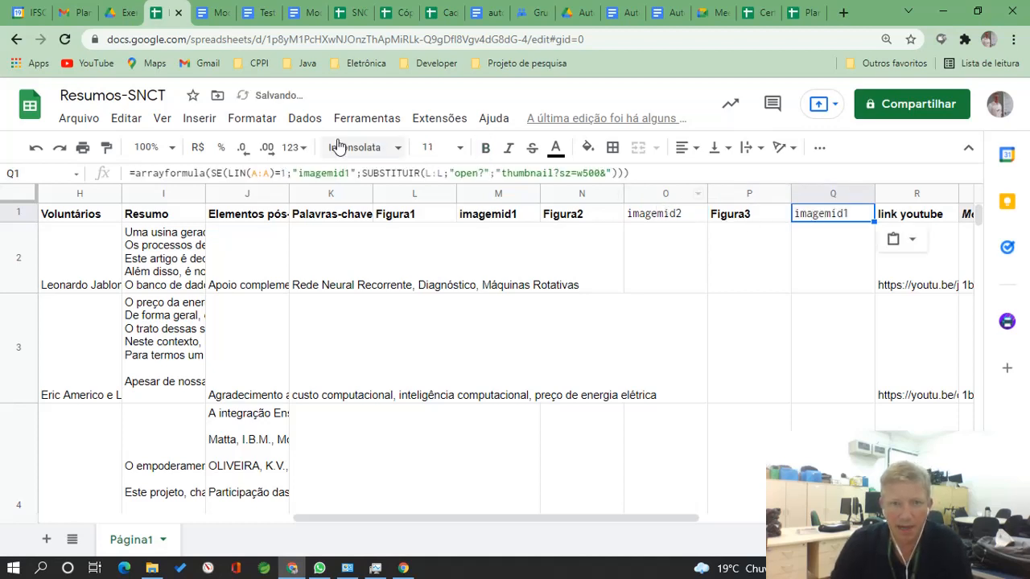
Edit the formula in Q1 so its header label is imagemid3 and SUBSTITUIR reads from column P:P.
click(350, 173)
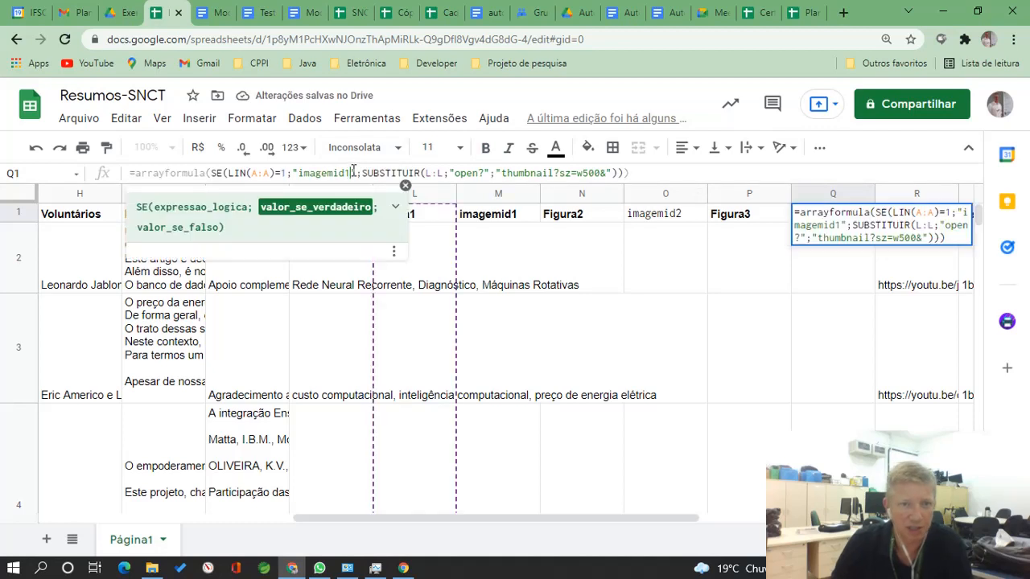
key(BackSpace)
text(3)
key(Right)
key(Right)
key(Right)
key(Right)
key(Right)
key(Right)
key(Right)
key(Right)
key(Right)
key(Right)
key(Right)
key(Right)
key(Right)
key(Right)
key(Right)
key(Right)
key(Right)
key(Right)
key(Right)
key(Right)
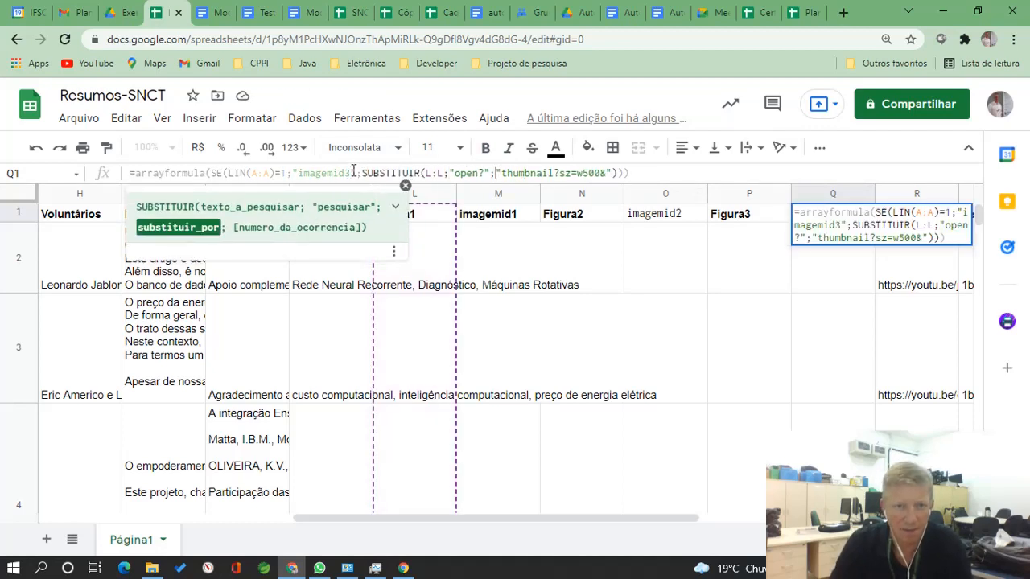
key(Left)
key(Left)
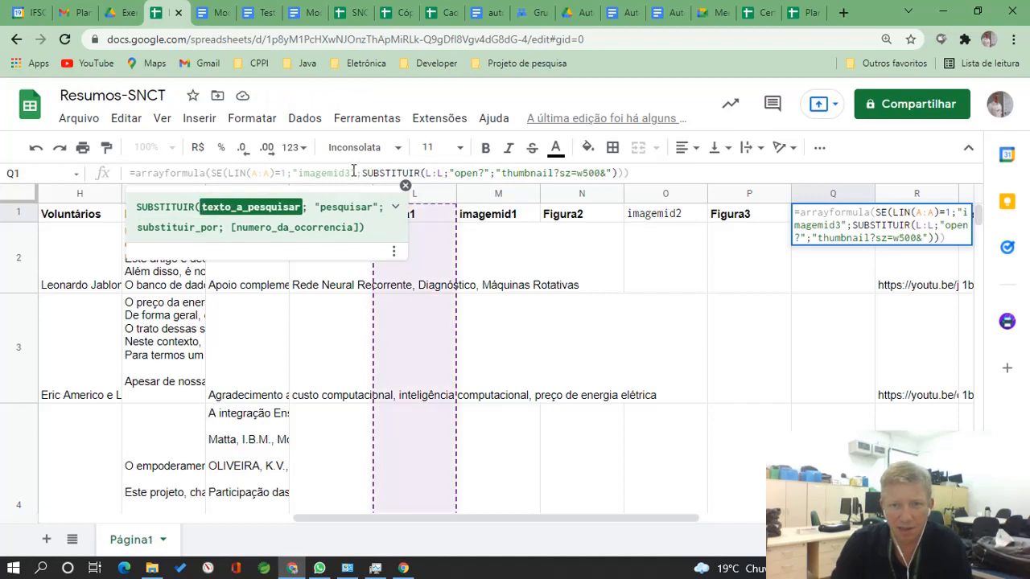
key(BackSpace)
text(P)
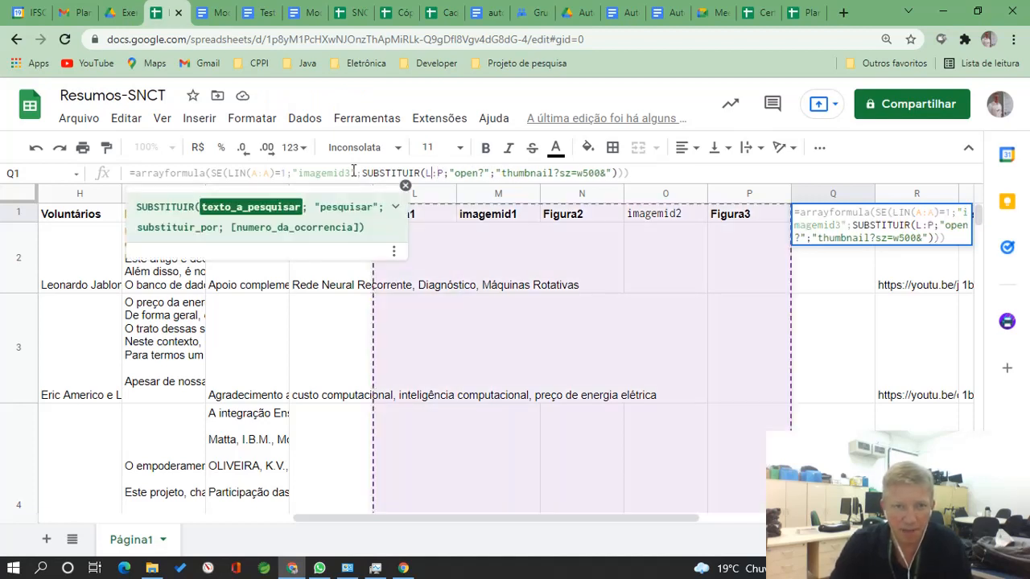
key(BackSpace)
text(P)
key(Return)
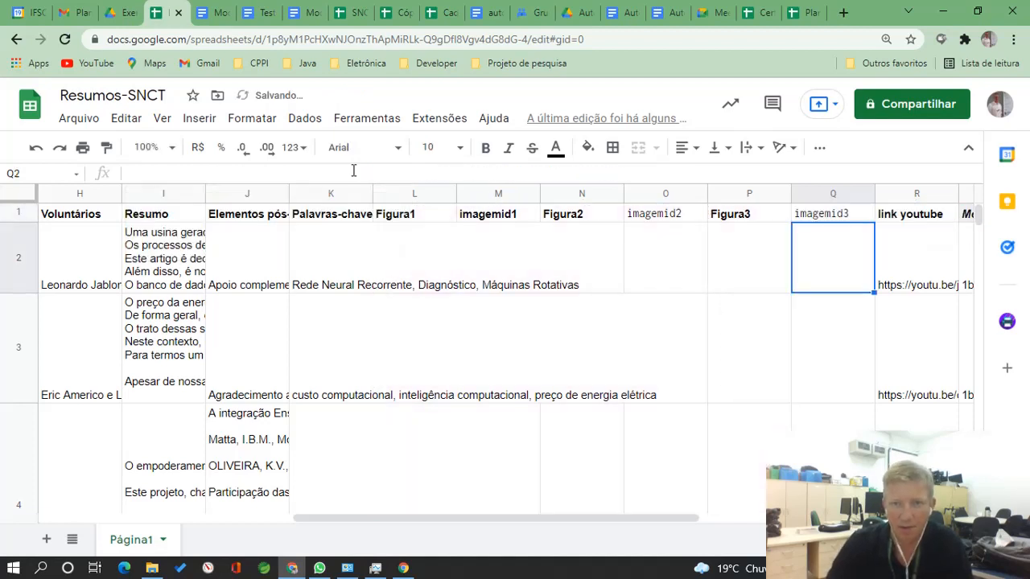
Review the formula in Q1 and check column Q down the submitted rows for the Figura3 thumbnail links.
click(822, 221)
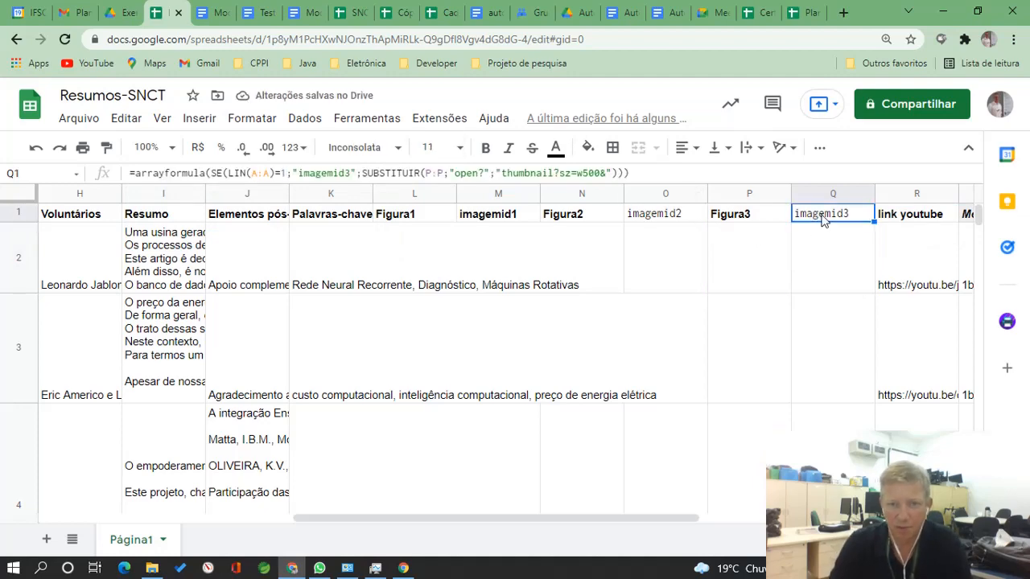
key(Down)
key(Down)
key(Down)
key(Down)
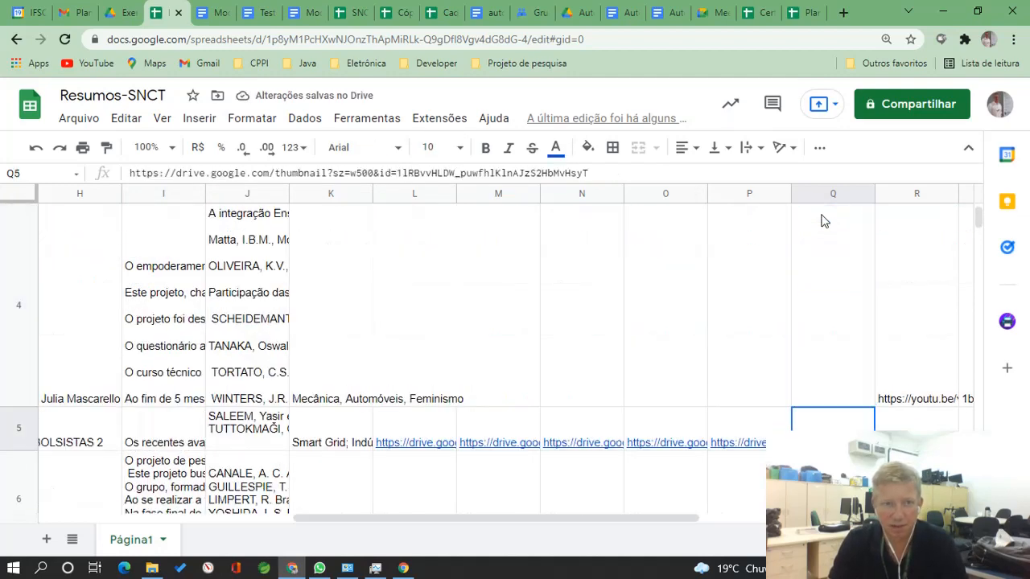
key(Down)
key(Down)
key(Down)
key(Down)
key(Down)
key(Down)
key(Down)
key(Down)
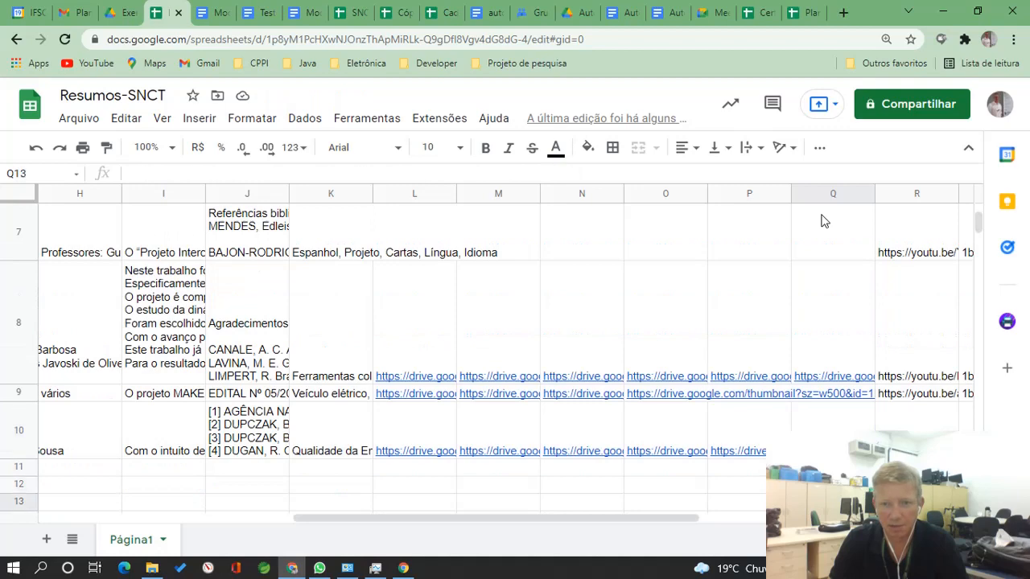
key(Up)
key(Up)
key(Up)
key(Up)
key(Up)
key(Up)
key(Up)
key(Up)
key(Up)
key(Up)
key(Up)
key(Up)
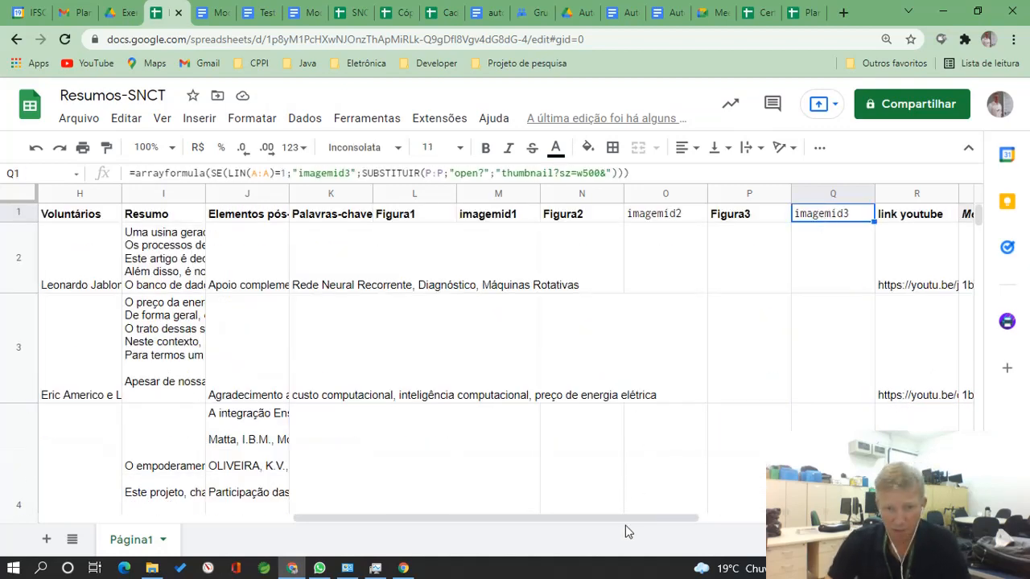
Delete columns S to W, which hold the merge output of the earlier MyJob1 run.
drag(631, 528, 807, 523)
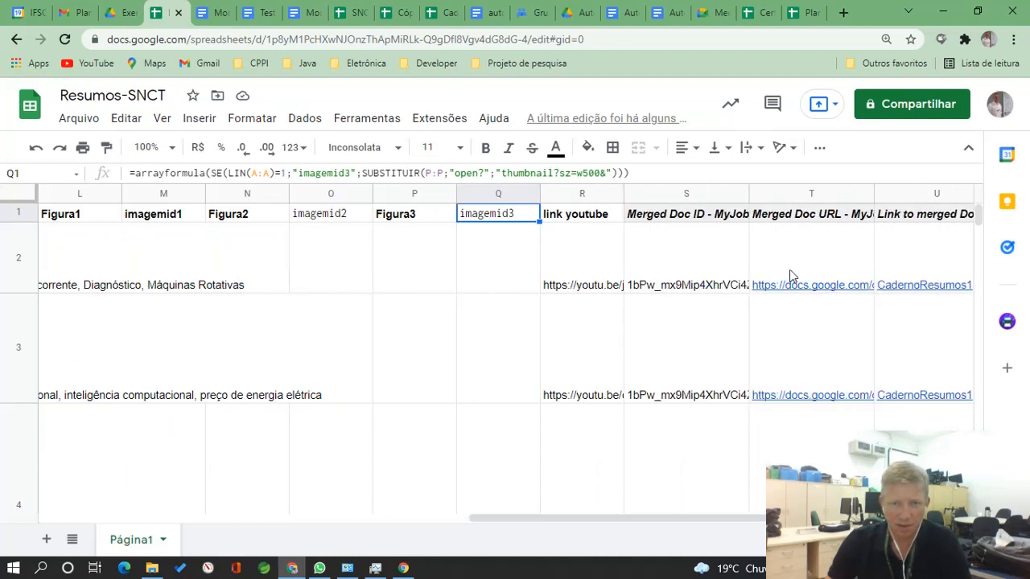
click(686, 194)
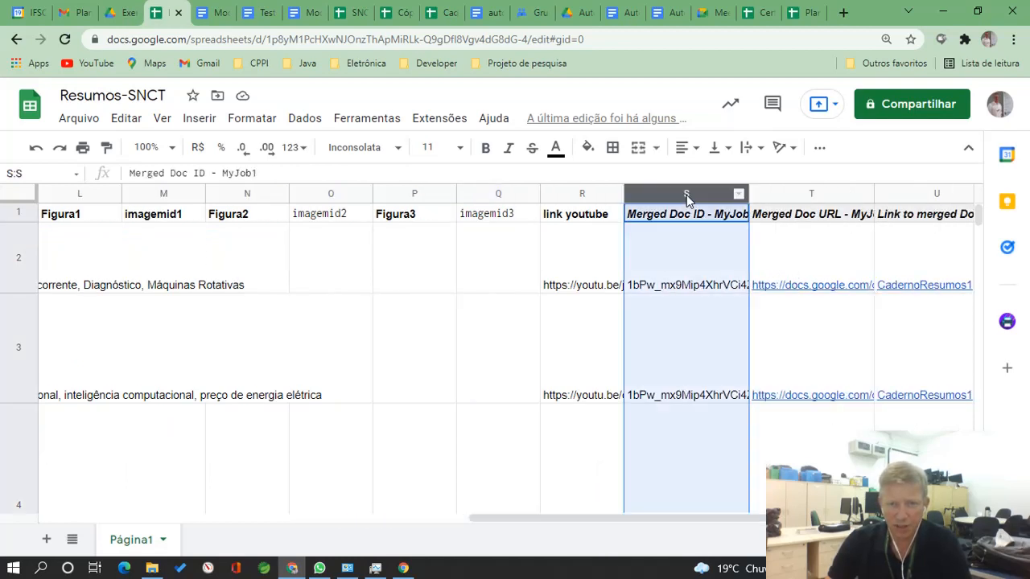
key(shift+Right)
key(shift+Right)
key(shift+Right)
key(shift+Right)
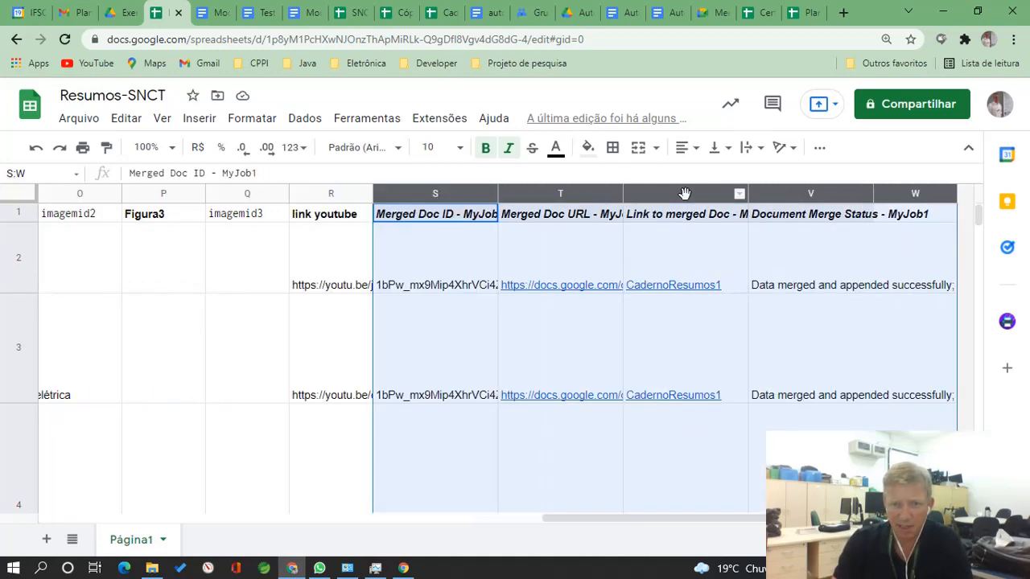
right_click(397, 191)
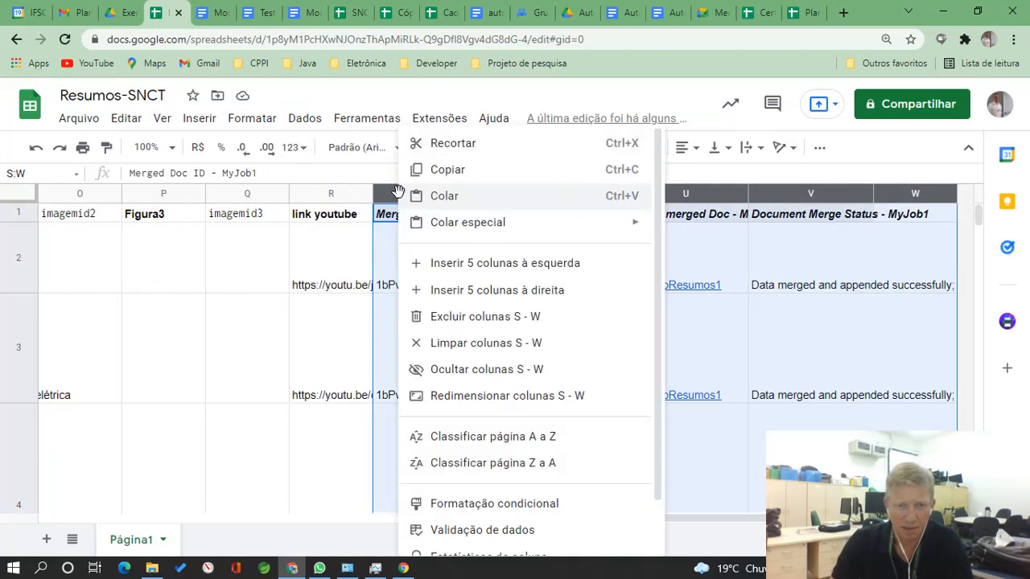
click(480, 319)
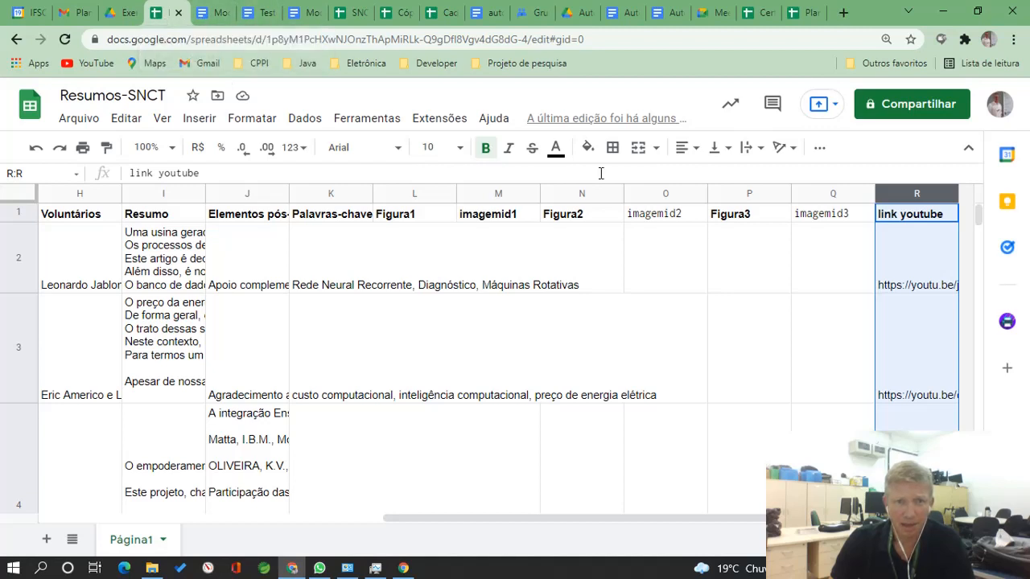
Launch the Autocrat add-on to show its existing jobs.
click(439, 119)
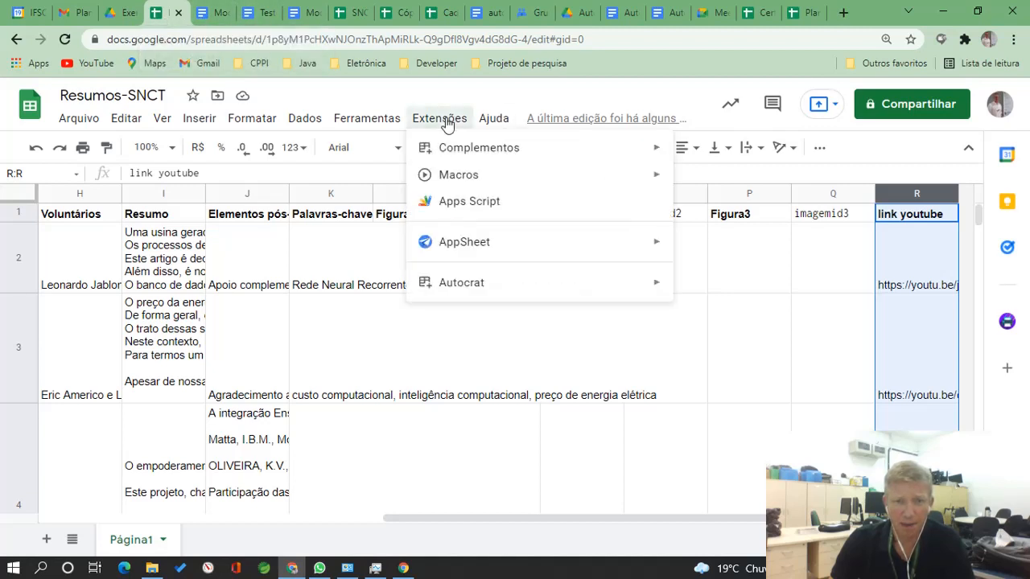
mouse_move(579, 292)
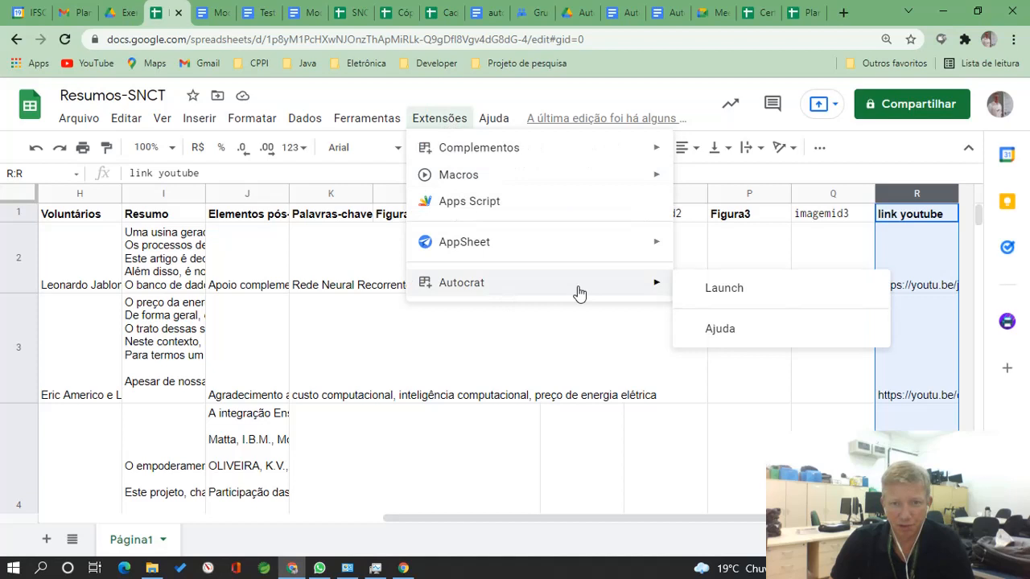
click(712, 292)
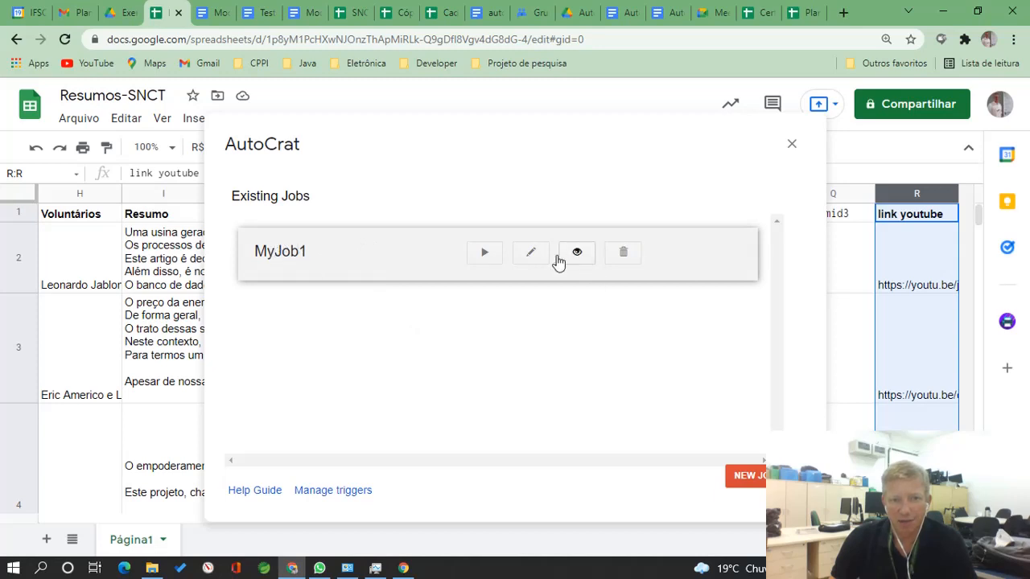
Edit MyJob1 and map the image URL of its <<imagemid1>> tag to the imagemid1 column.
click(531, 254)
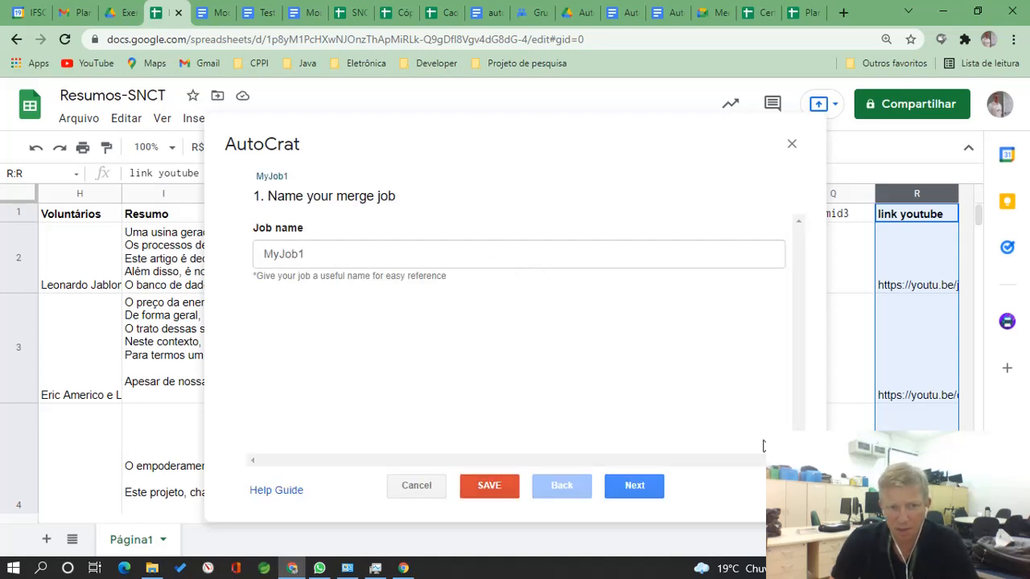
click(651, 483)
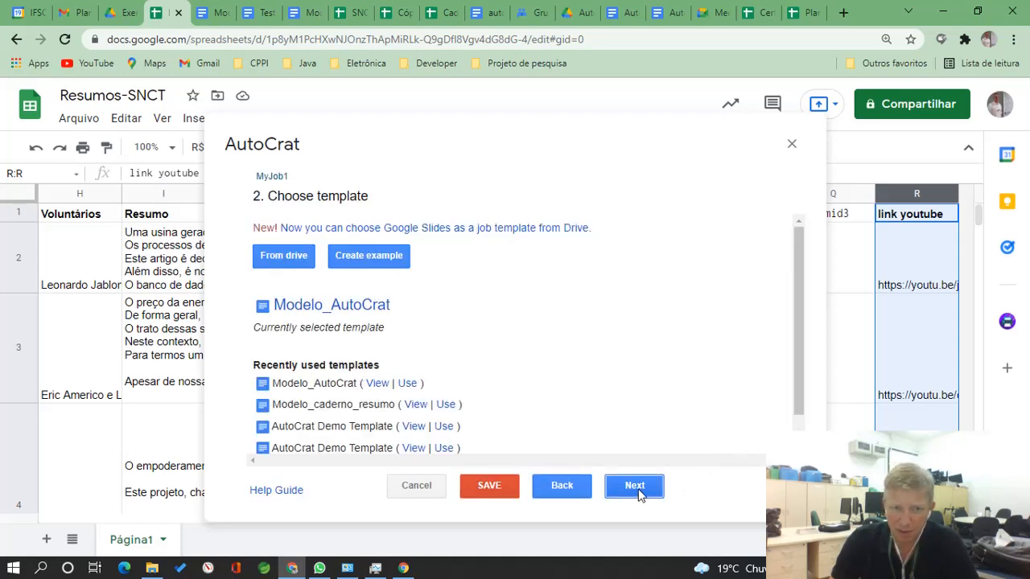
click(616, 493)
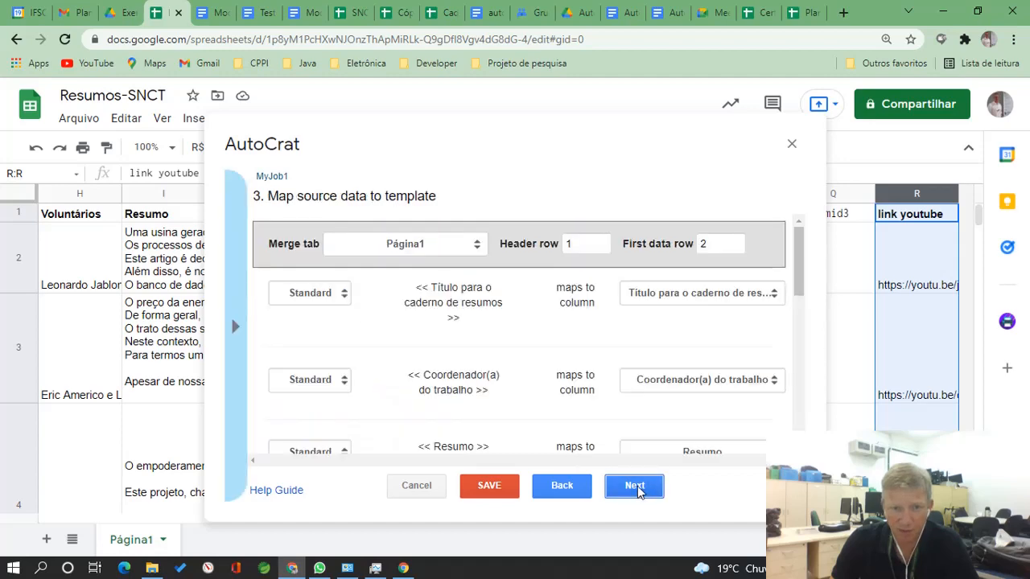
scroll(431, 320, down, 2)
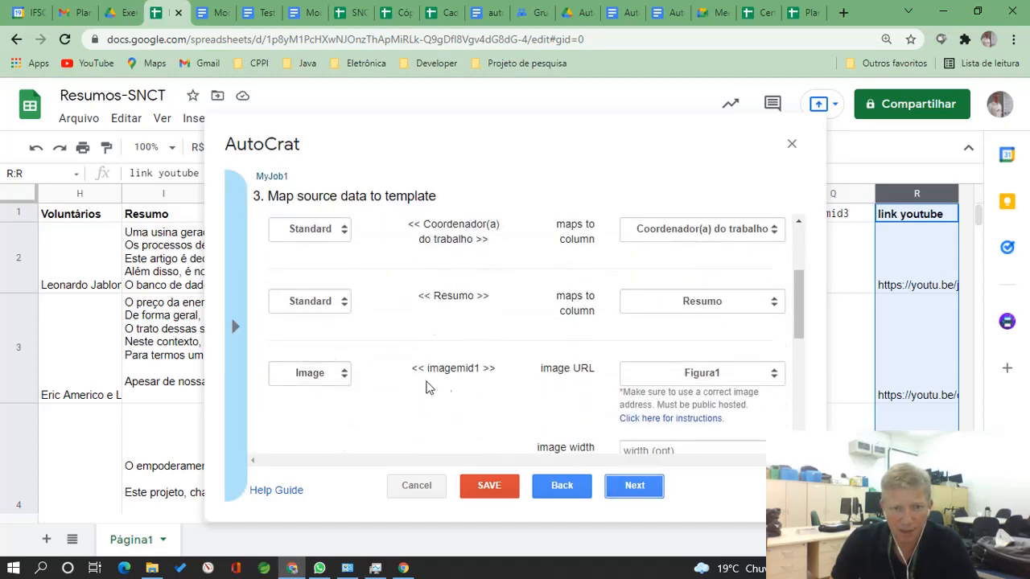
click(706, 381)
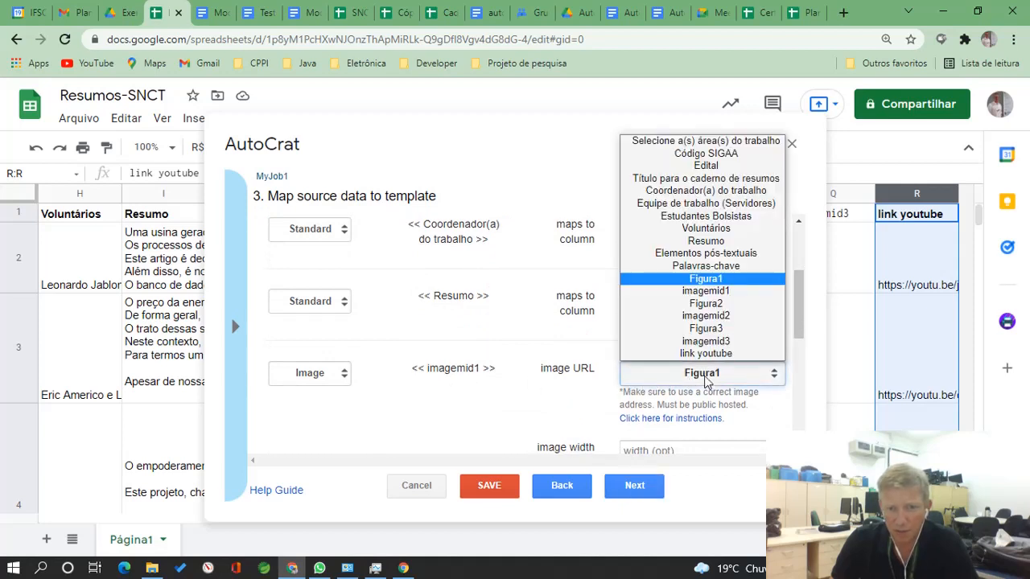
click(712, 291)
Map the image URLs of the <<imagemid2>> and <<imagemid3>> tags to the imagemid2 and imagemid3 columns.
scroll(713, 374, down, 2)
click(703, 377)
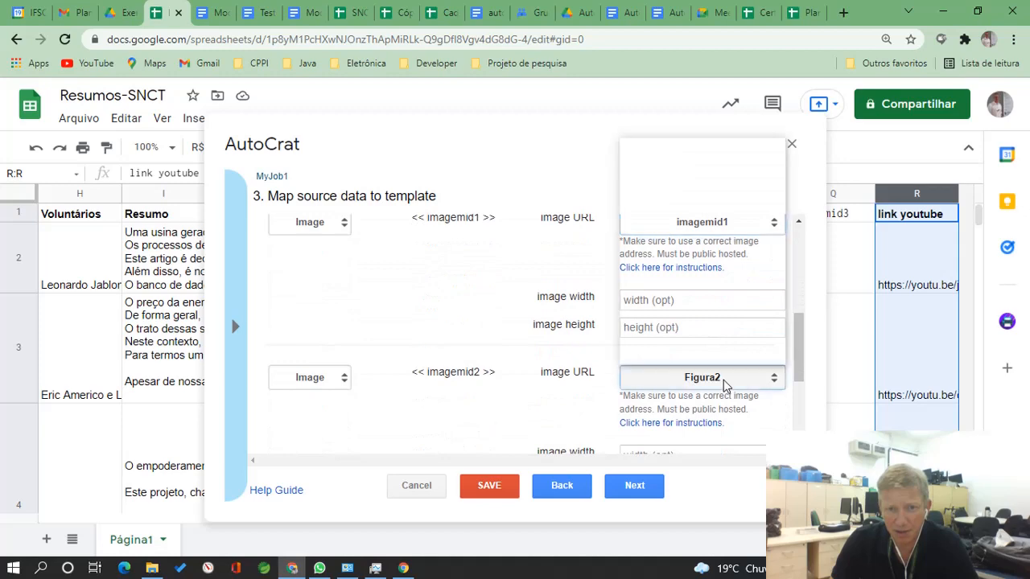
click(716, 319)
scroll(716, 338, down, 3)
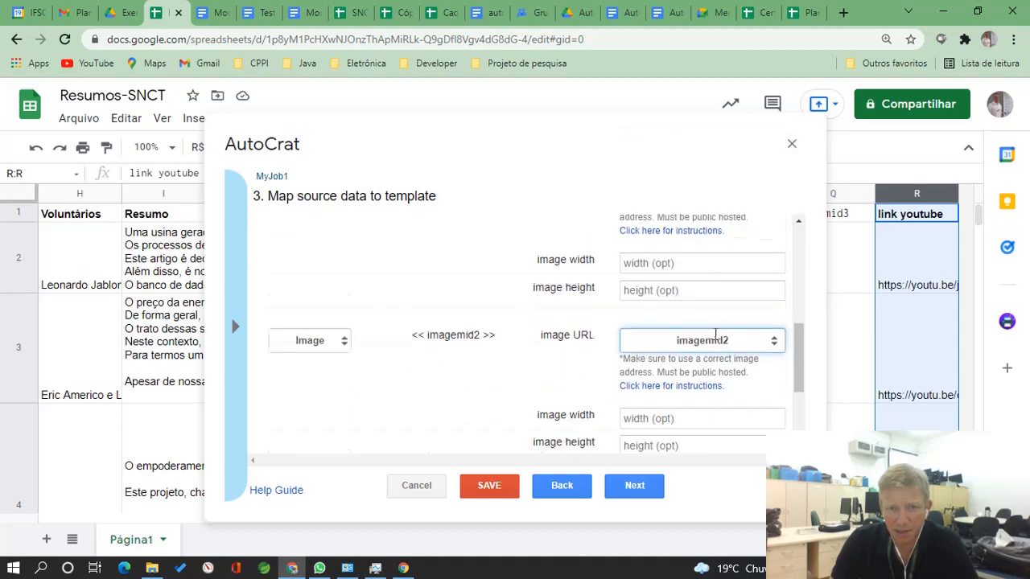
click(719, 326)
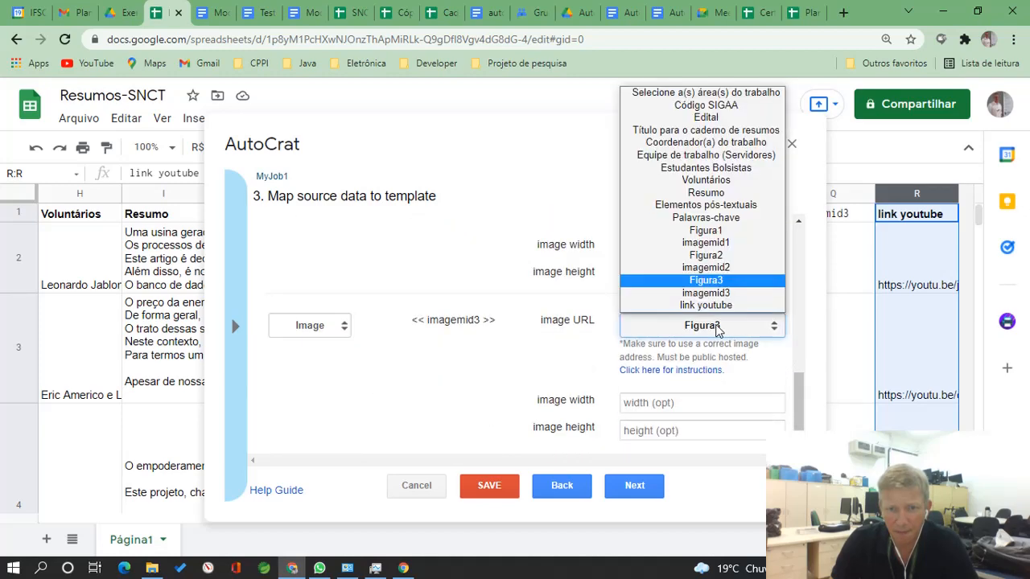
click(723, 299)
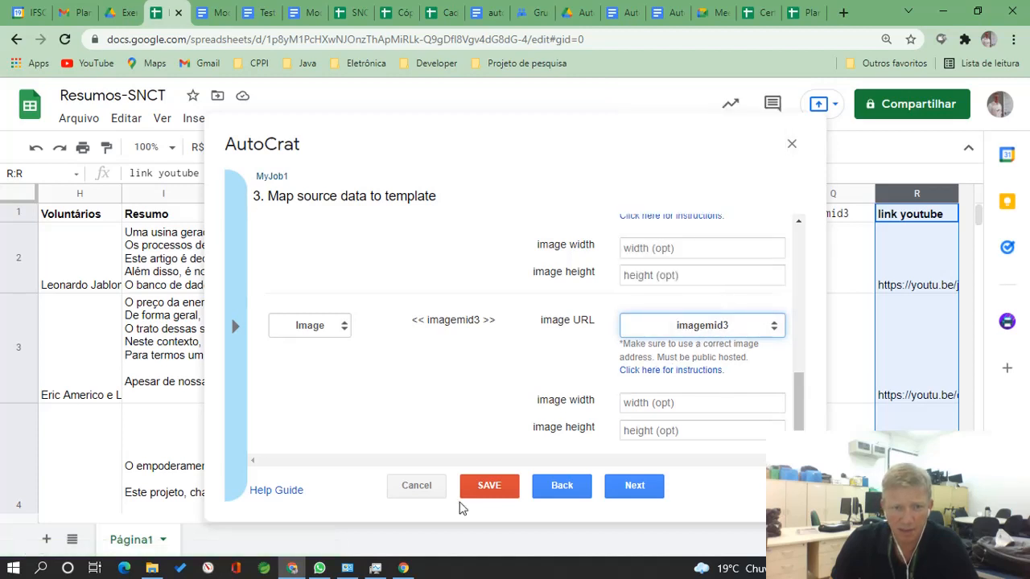
Save MyJob1 with its remaining file, folder, sharing and trigger settings kept, and run the merge.
click(641, 487)
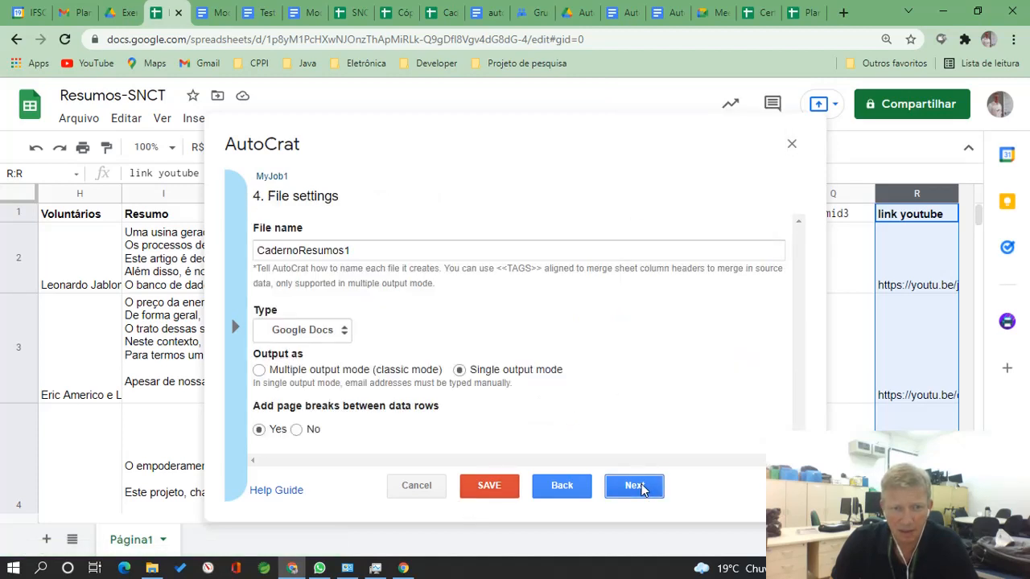
click(641, 487)
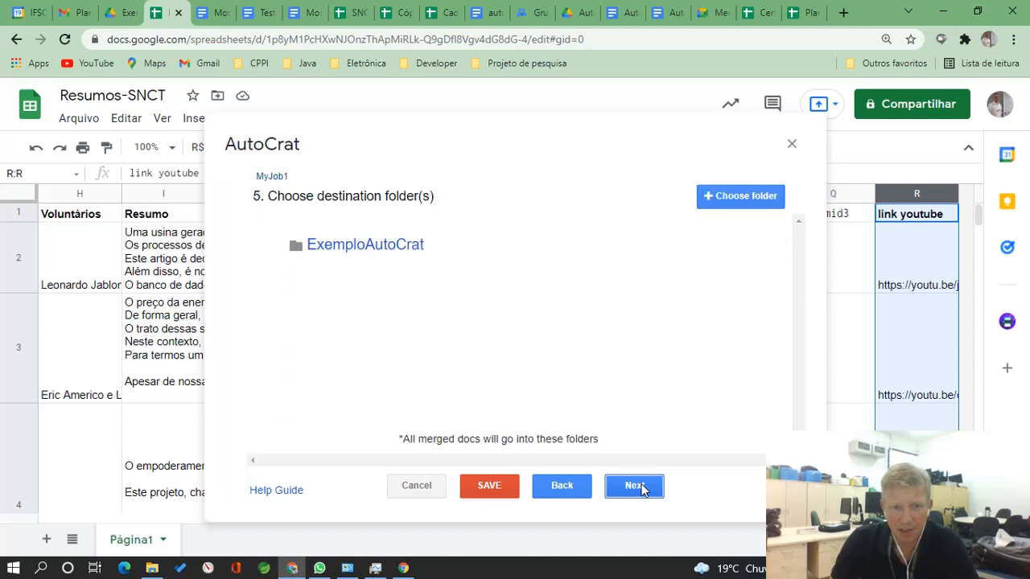
click(634, 486)
click(635, 486)
click(635, 486)
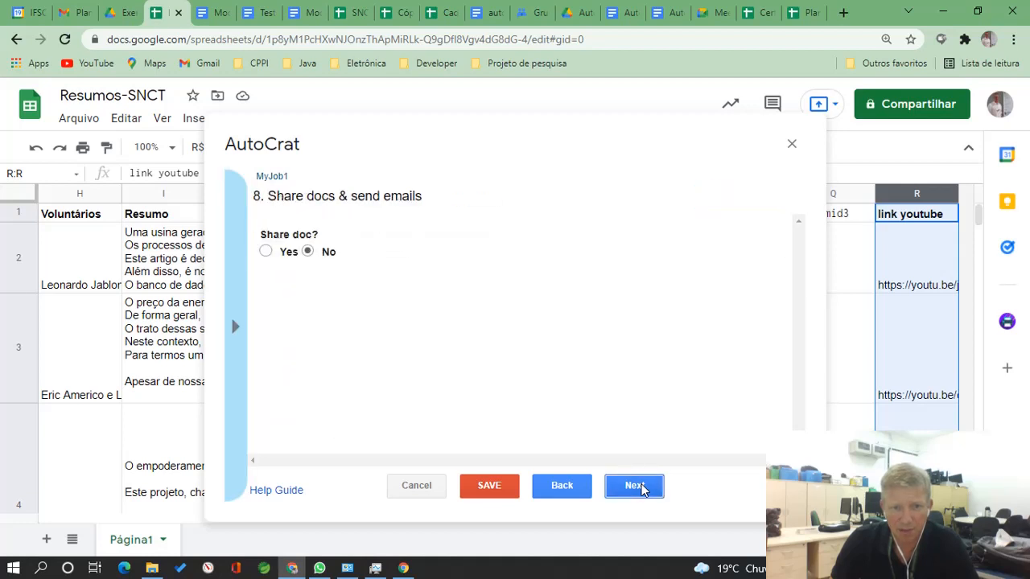
click(642, 488)
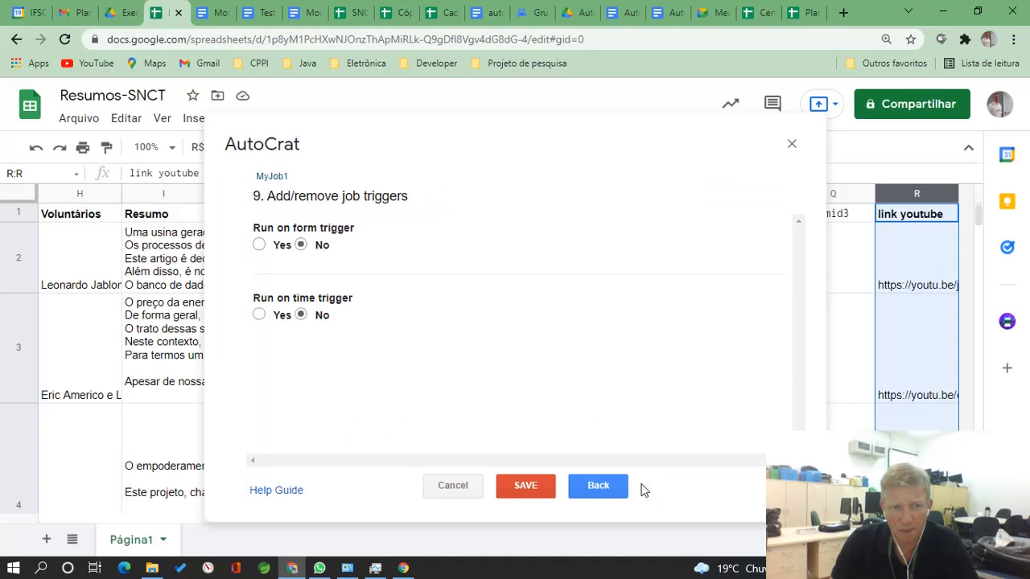
click(526, 488)
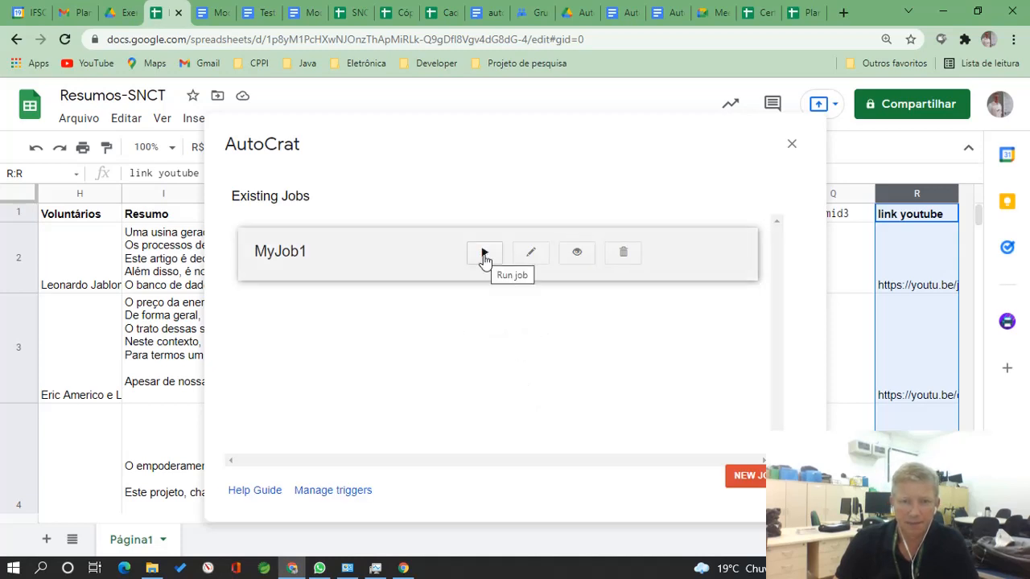
click(485, 254)
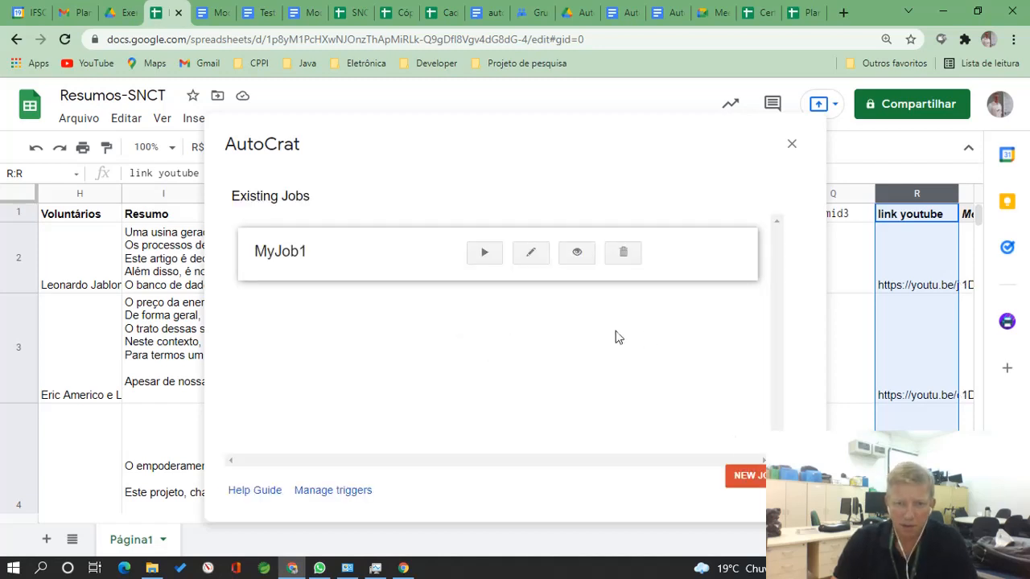
click(792, 146)
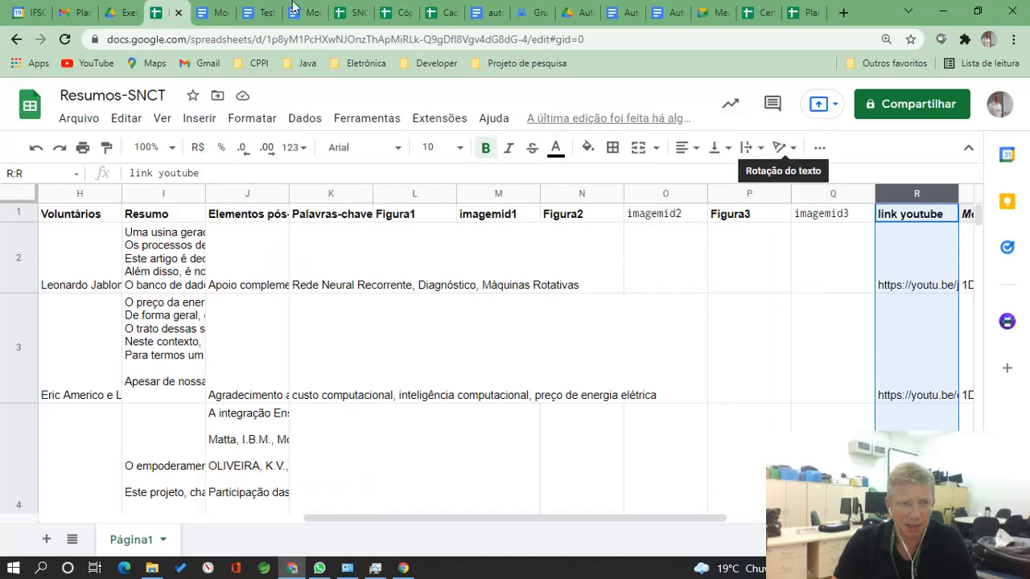
Switch to the ExemploAutoCrat folder in Google Drive and open the merged CadernoResumos1 document.
click(117, 18)
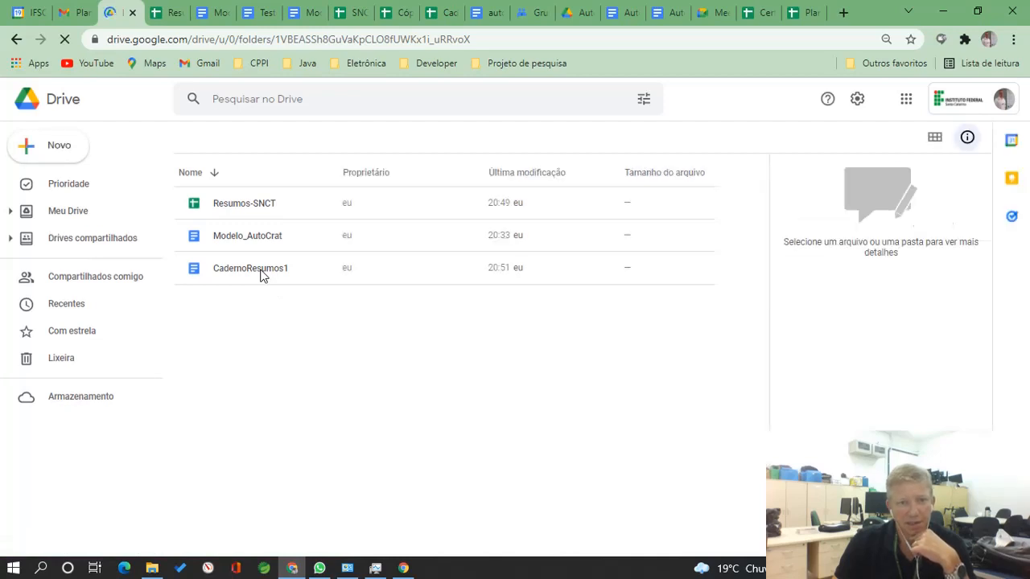
click(261, 270)
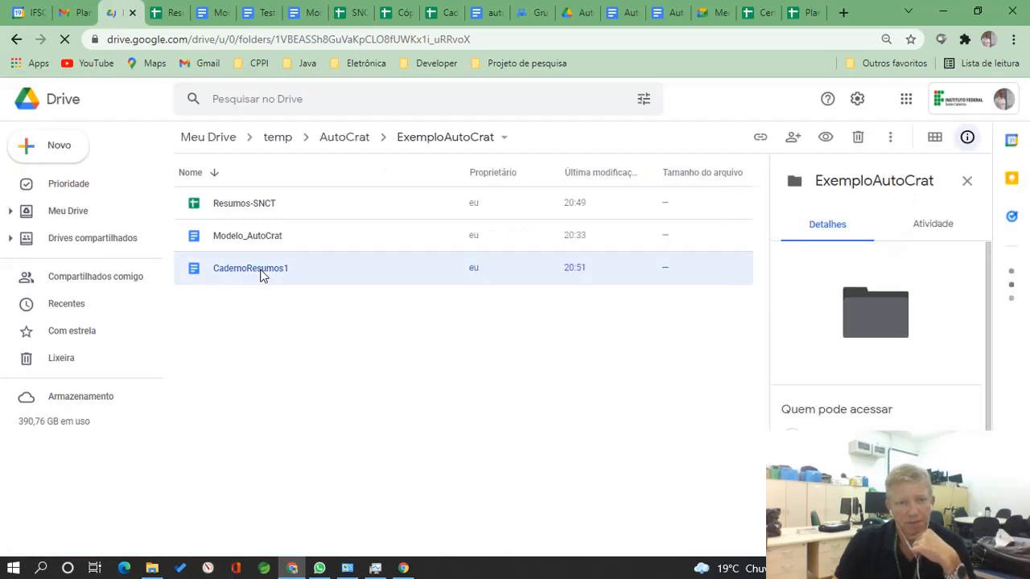
double_click(261, 274)
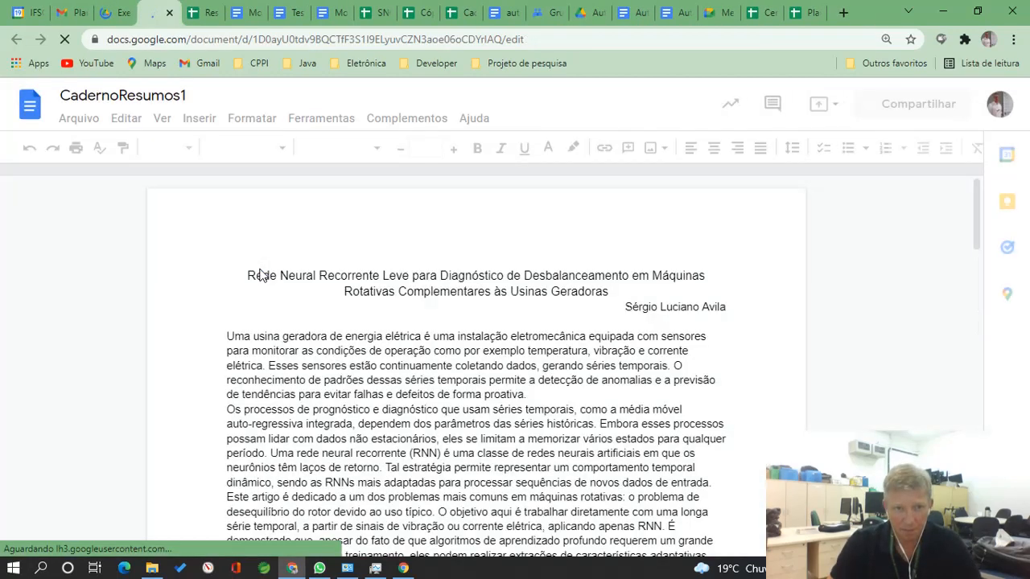
Examine the abstracts in CadernoResumos1 page by page, checking the figures merged below each text.
scroll(284, 288, down, 10)
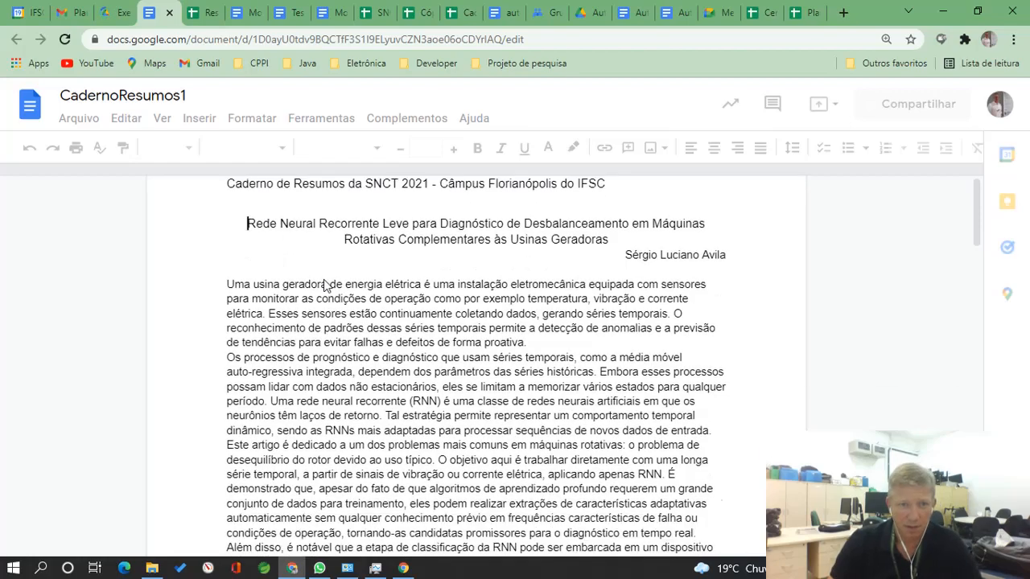
scroll(332, 277, down, 10)
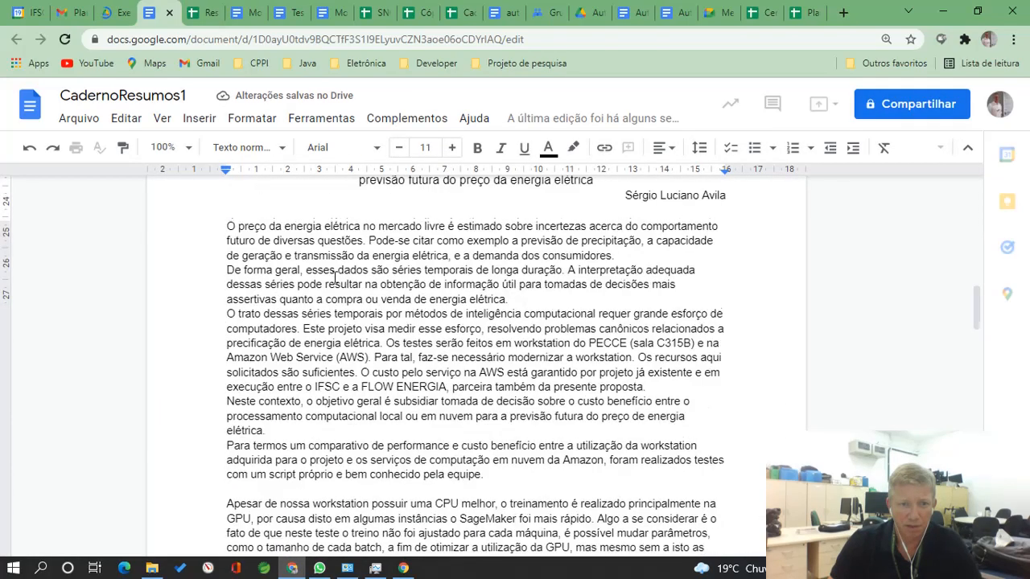
scroll(340, 275, down, 10)
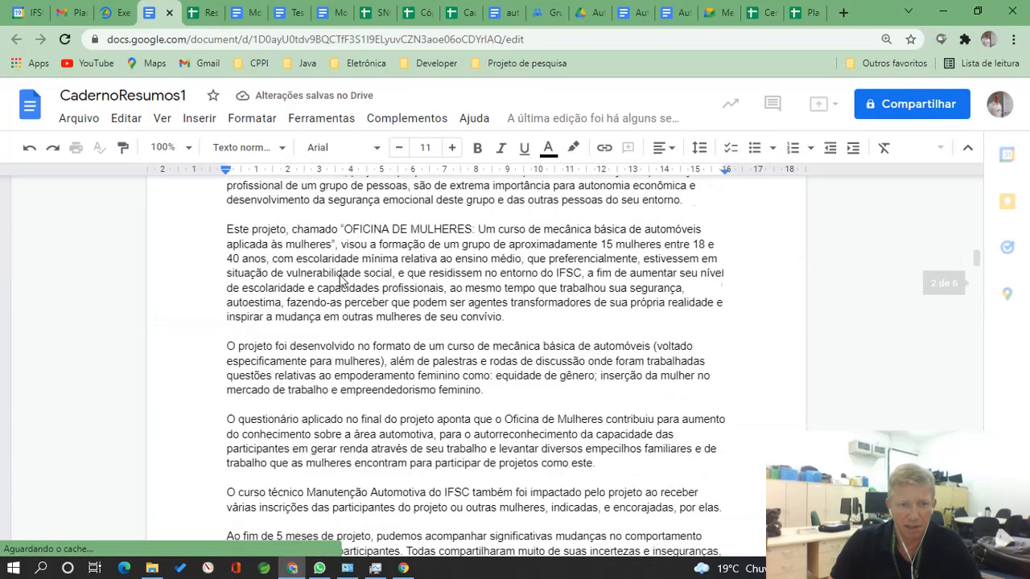
scroll(342, 275, down, 3)
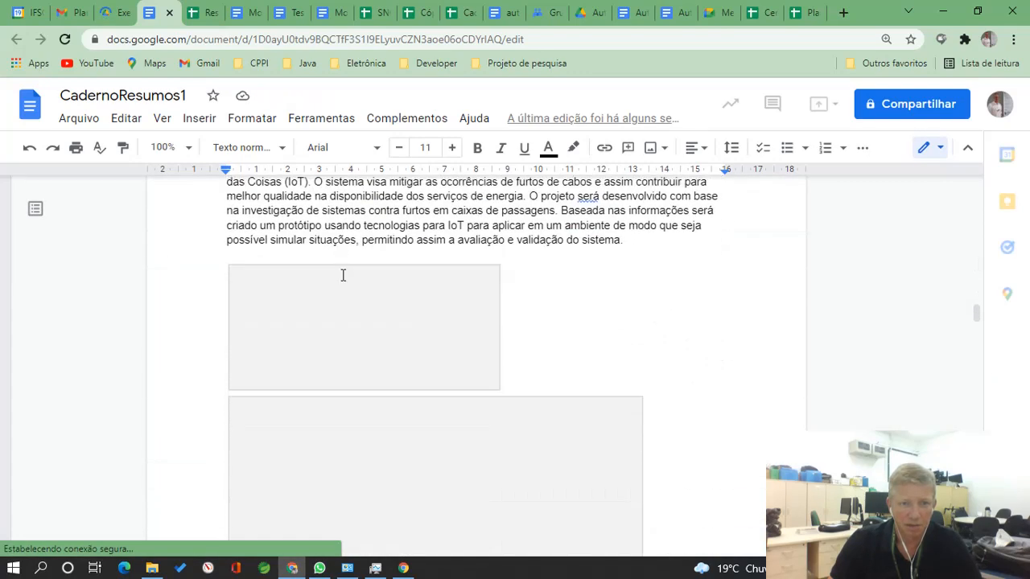
scroll(343, 281, down, 5)
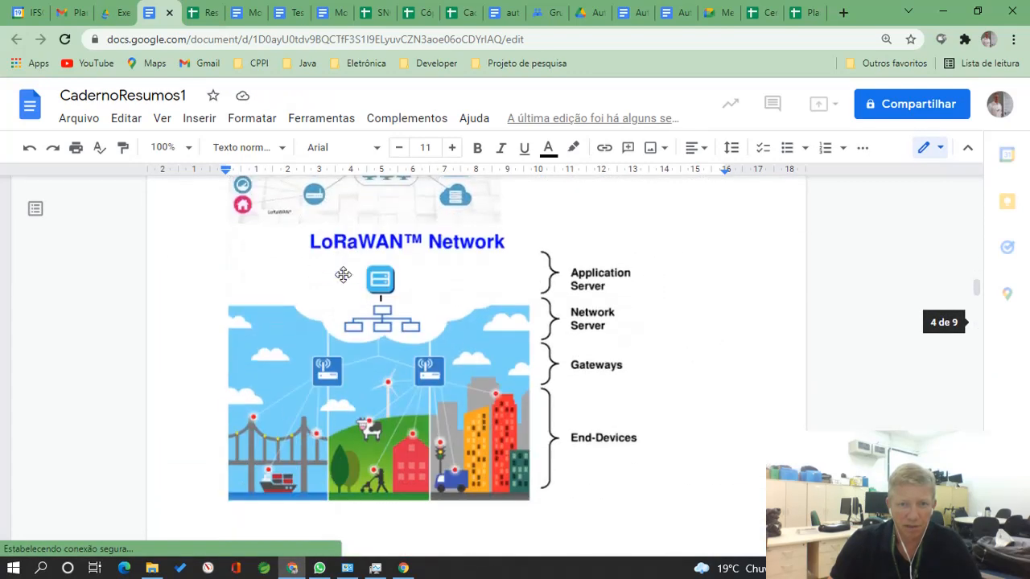
scroll(344, 275, down, 2)
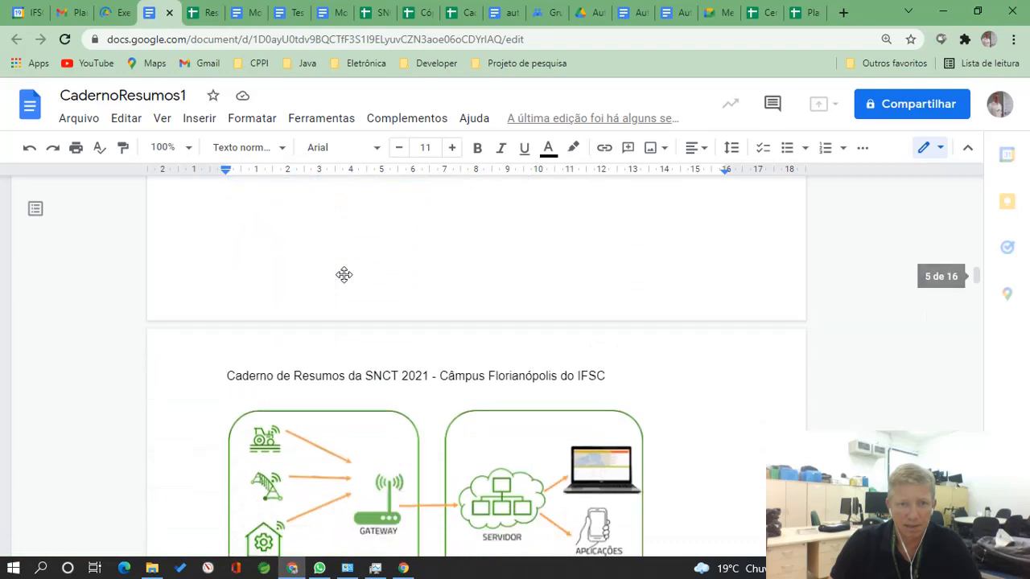
scroll(345, 275, down, 1)
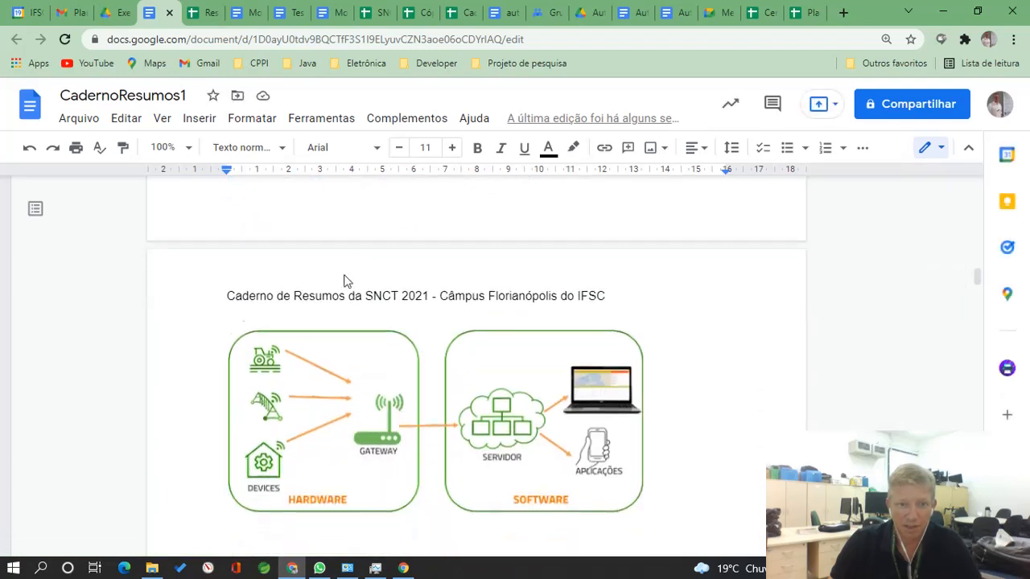
scroll(346, 278, down, 1)
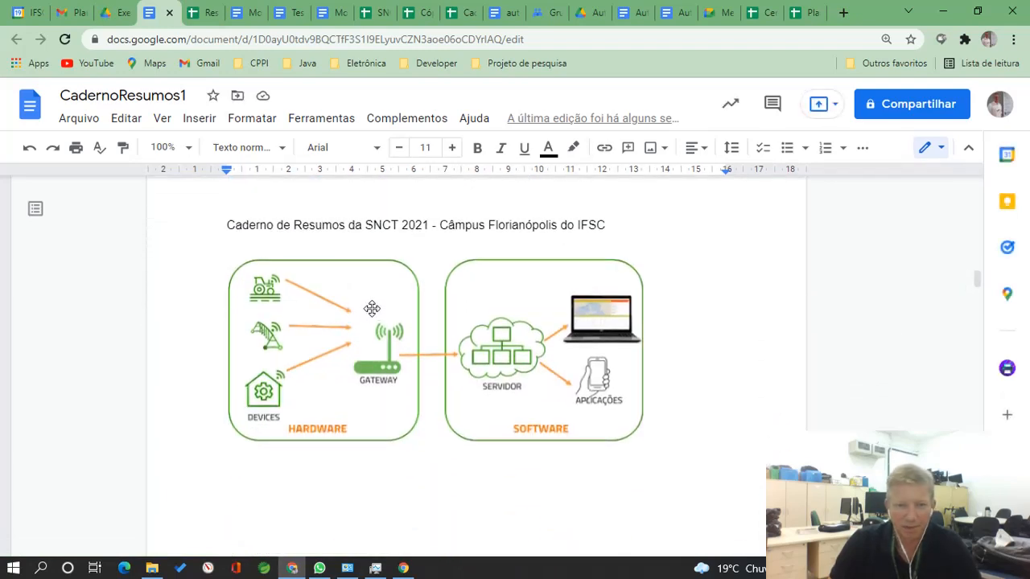
scroll(372, 307, down, 10)
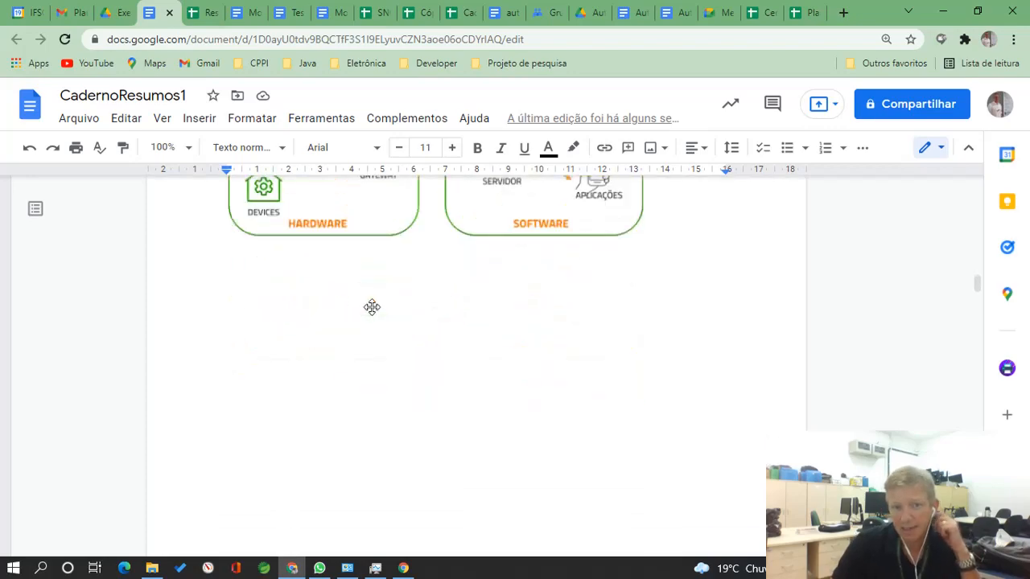
scroll(376, 311, down, 7)
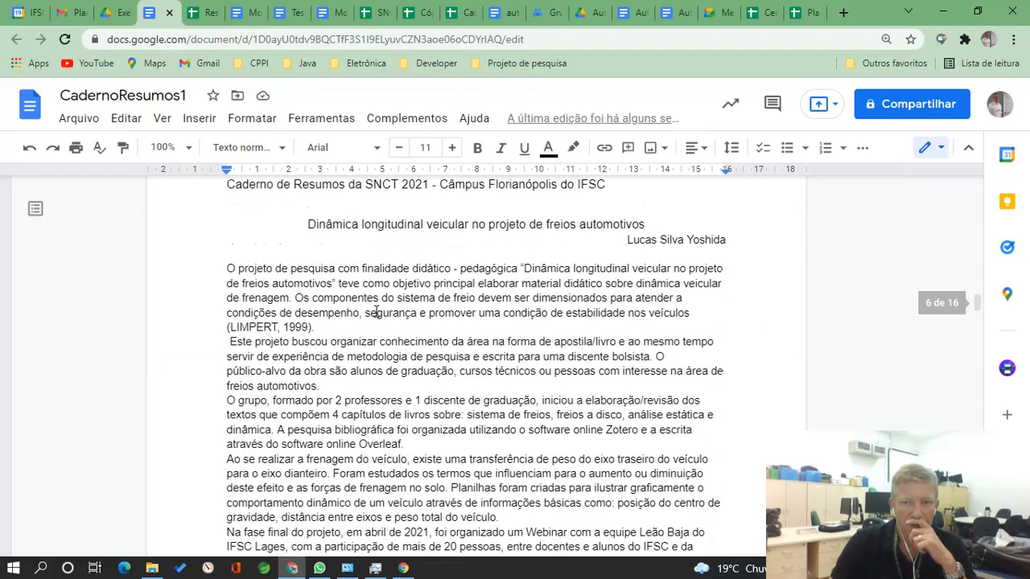
scroll(378, 311, down, 4)
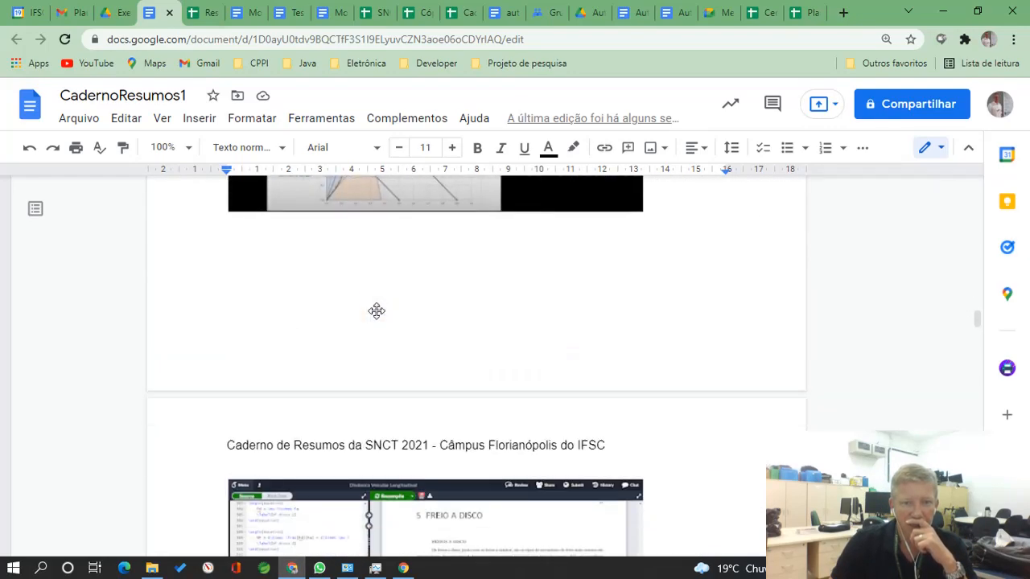
scroll(376, 310, down, 8)
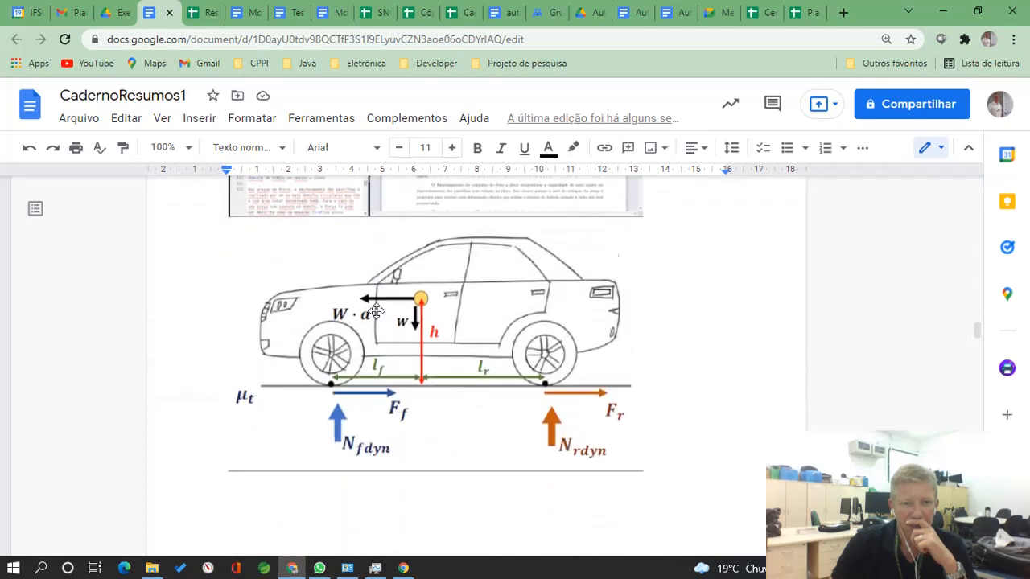
scroll(376, 310, down, 18)
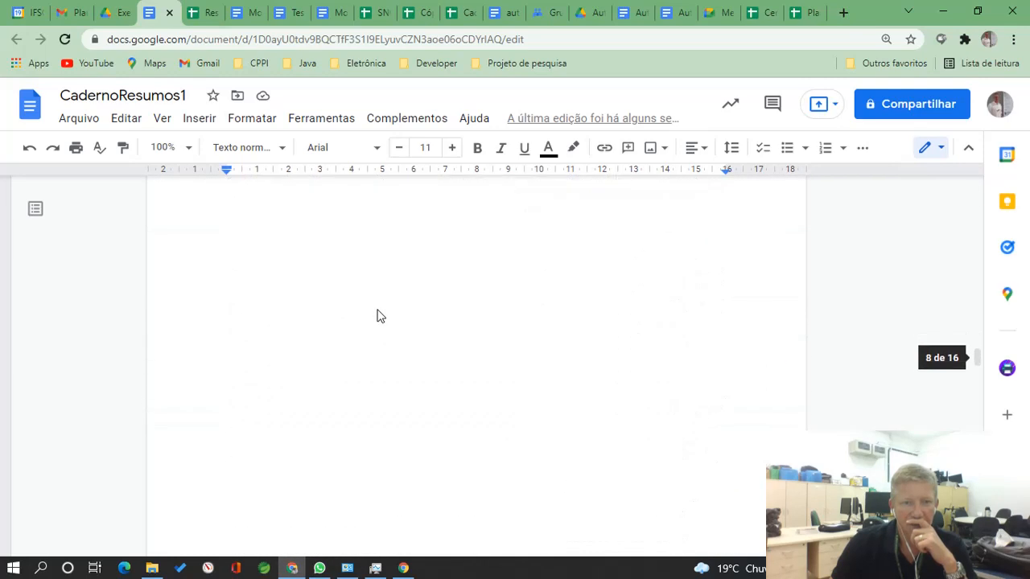
scroll(379, 310, up, 3)
scroll(379, 310, down, 7)
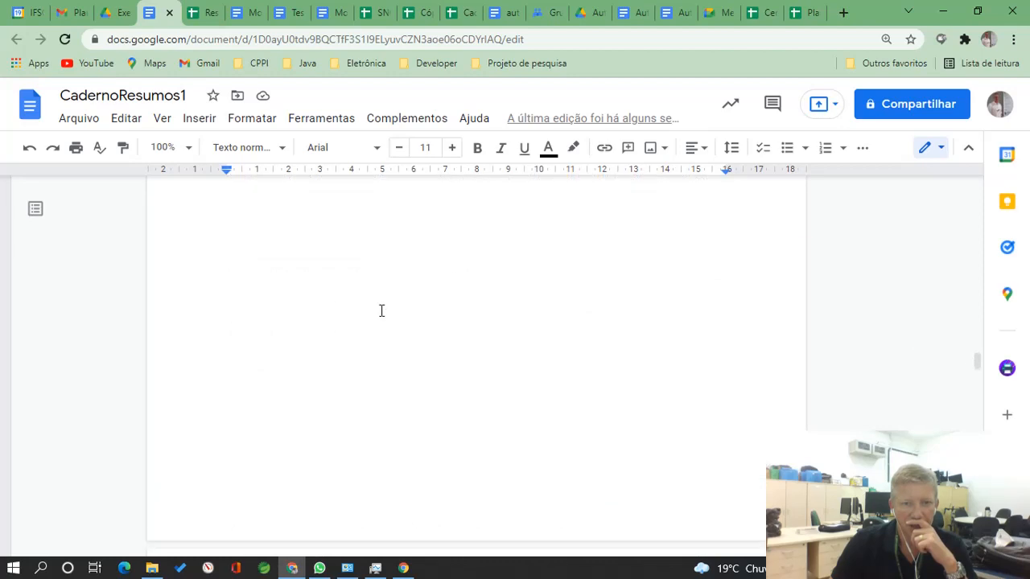
scroll(383, 310, down, 5)
scroll(383, 311, down, 4)
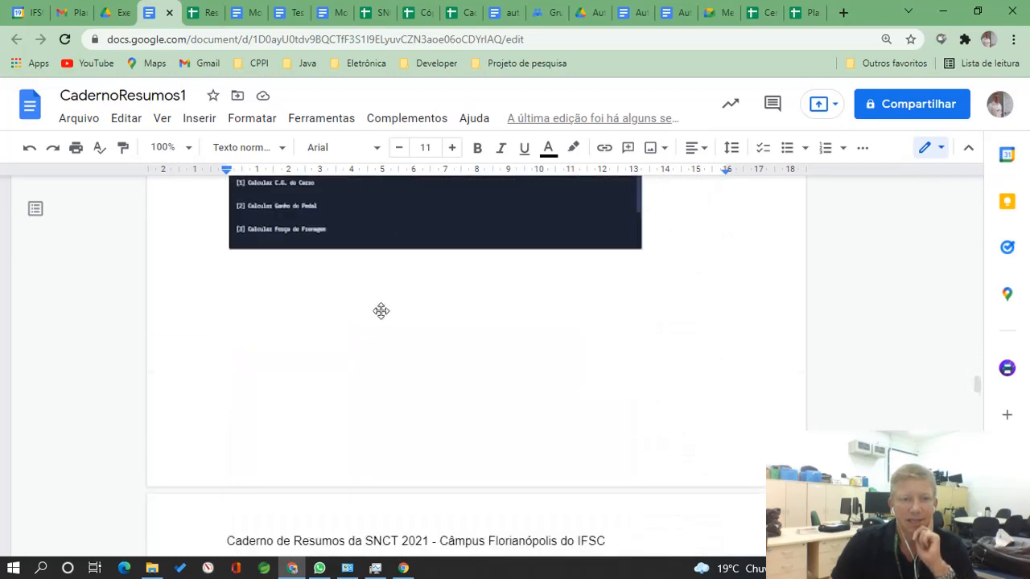
scroll(383, 312, down, 10)
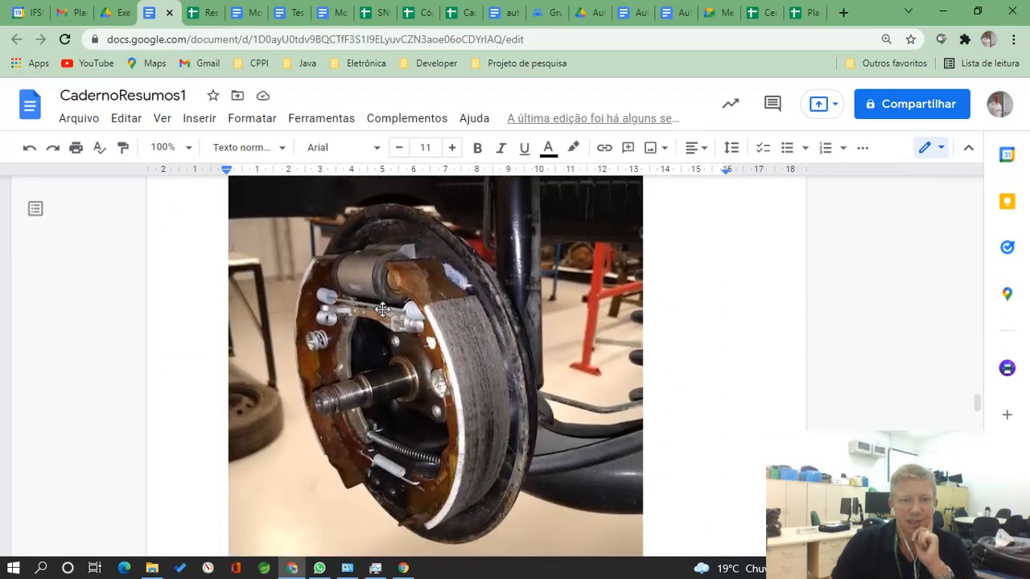
Examine the figures after the drum brake photo and those of the electric vehicle abstract, continuing to the power quality abstract.
scroll(384, 309, down, 5)
scroll(391, 305, up, 3)
scroll(391, 305, down, 4)
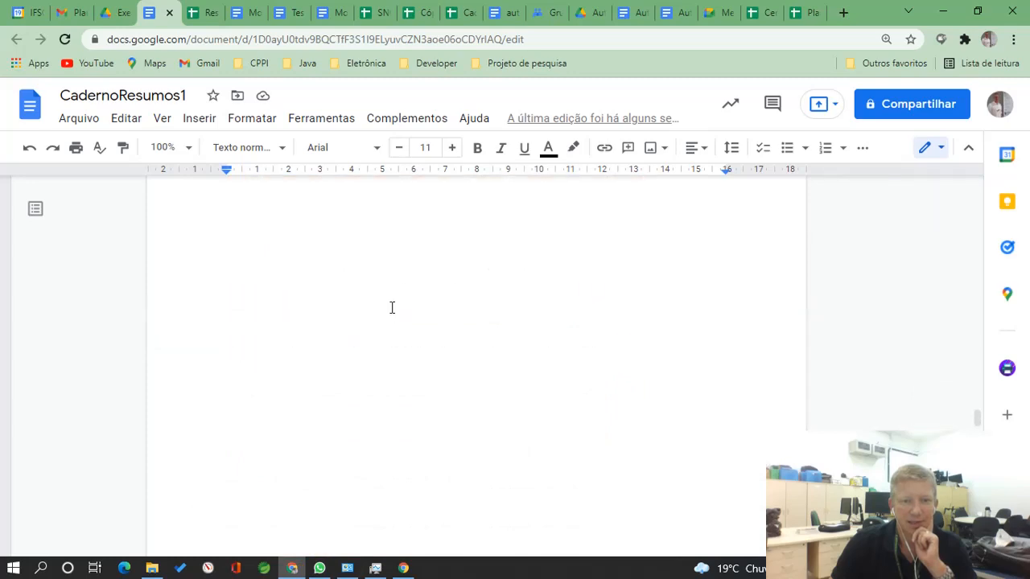
scroll(392, 309, down, 10)
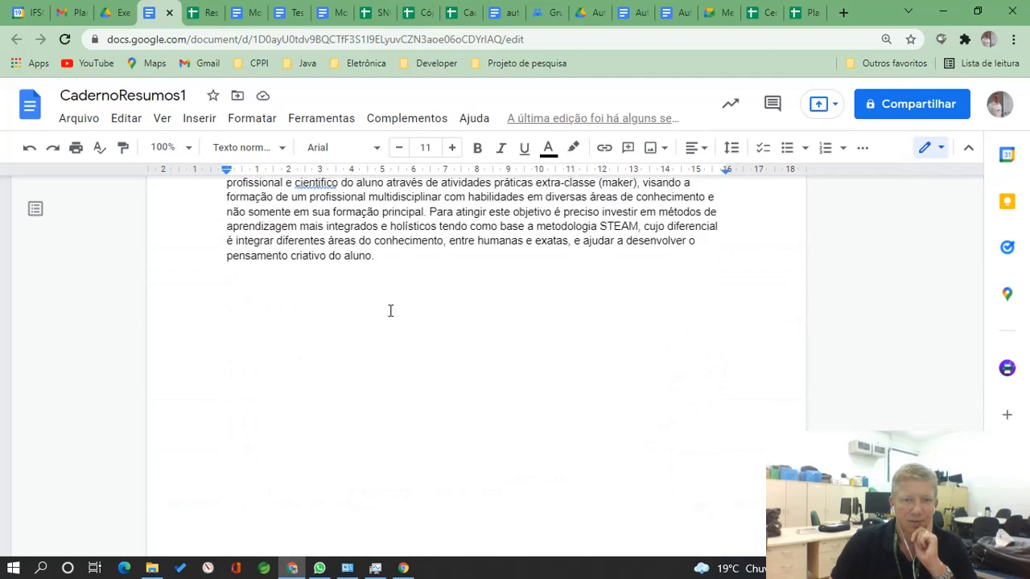
scroll(390, 311, down, 3)
scroll(390, 310, down, 12)
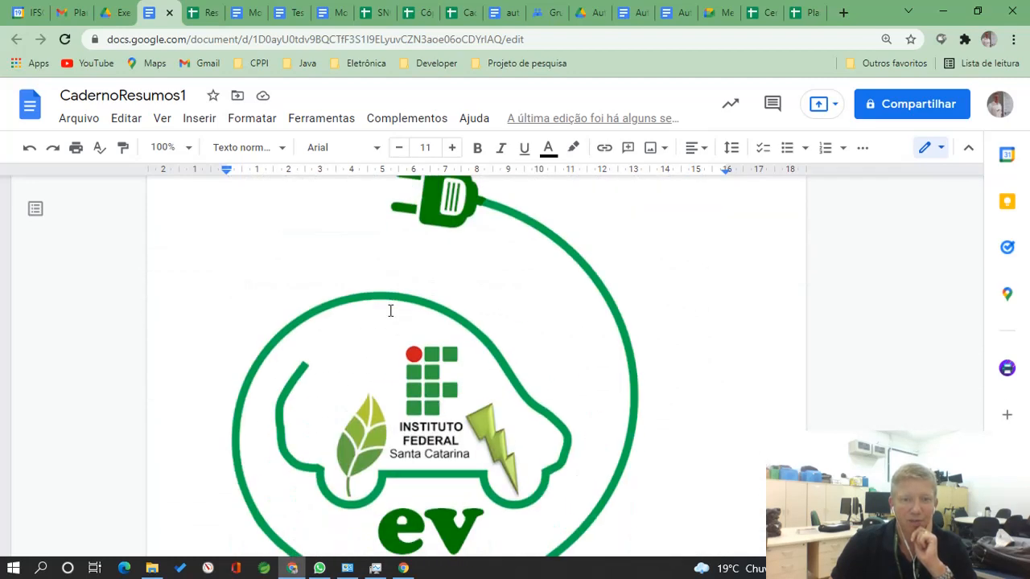
scroll(389, 308, down, 9)
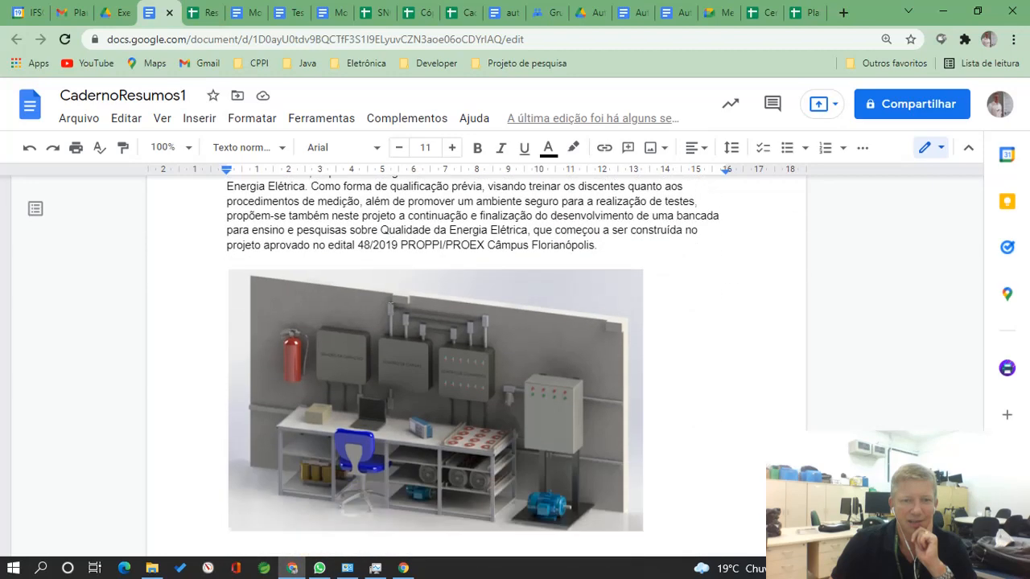
Examine the figures merged under the power quality abstract, from the workbench rendering to the assembled bench and electrical panel photos.
scroll(390, 308, up, 3)
scroll(390, 308, down, 5)
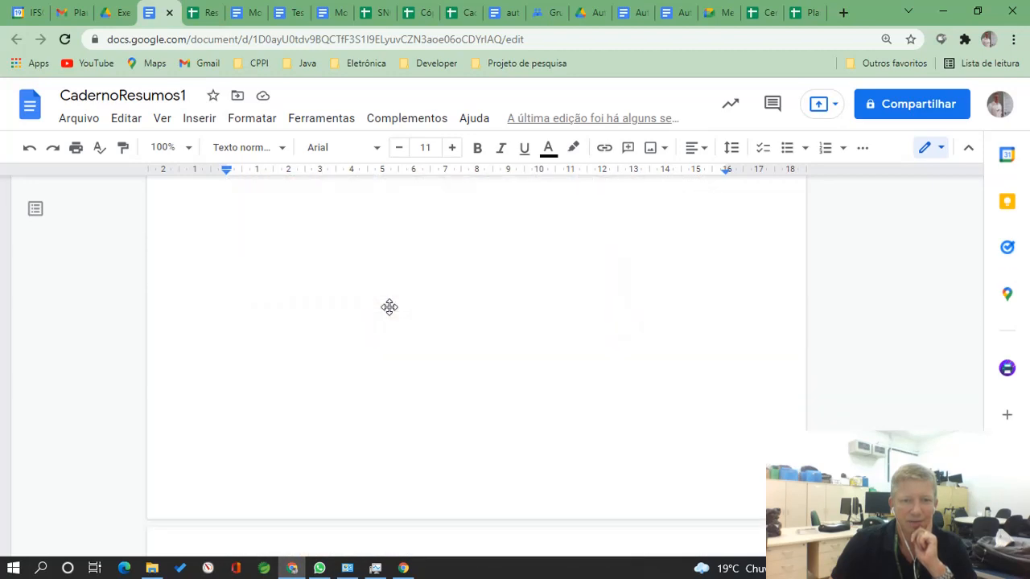
scroll(390, 308, down, 3)
scroll(390, 307, up, 6)
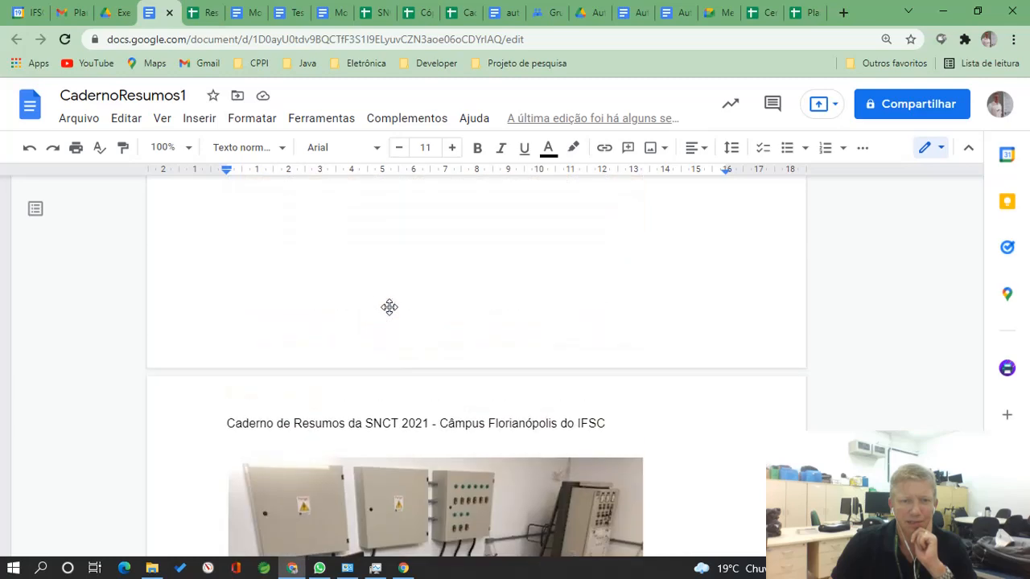
scroll(389, 307, down, 1)
scroll(391, 307, up, 5)
scroll(390, 307, down, 12)
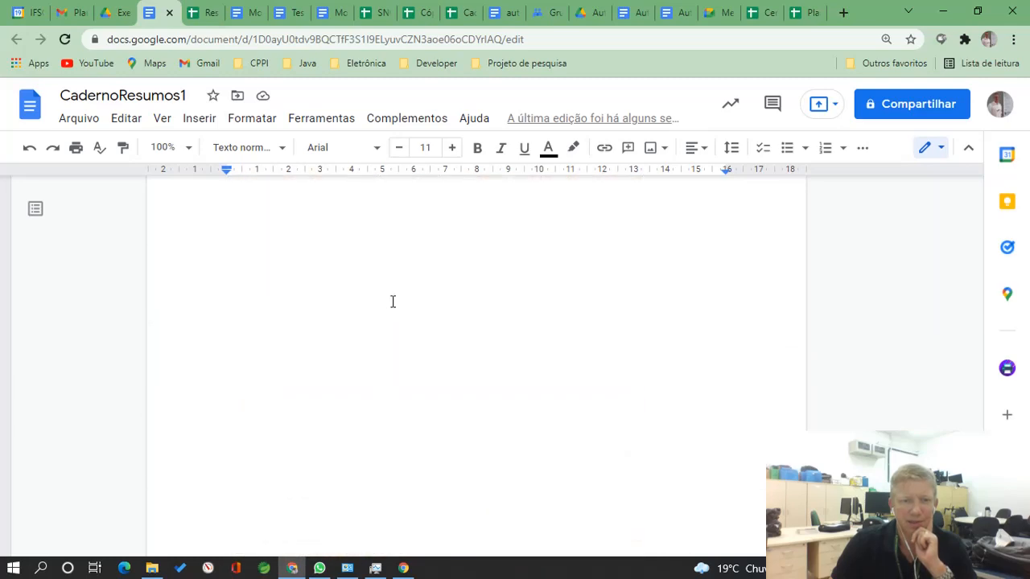
scroll(392, 304, down, 4)
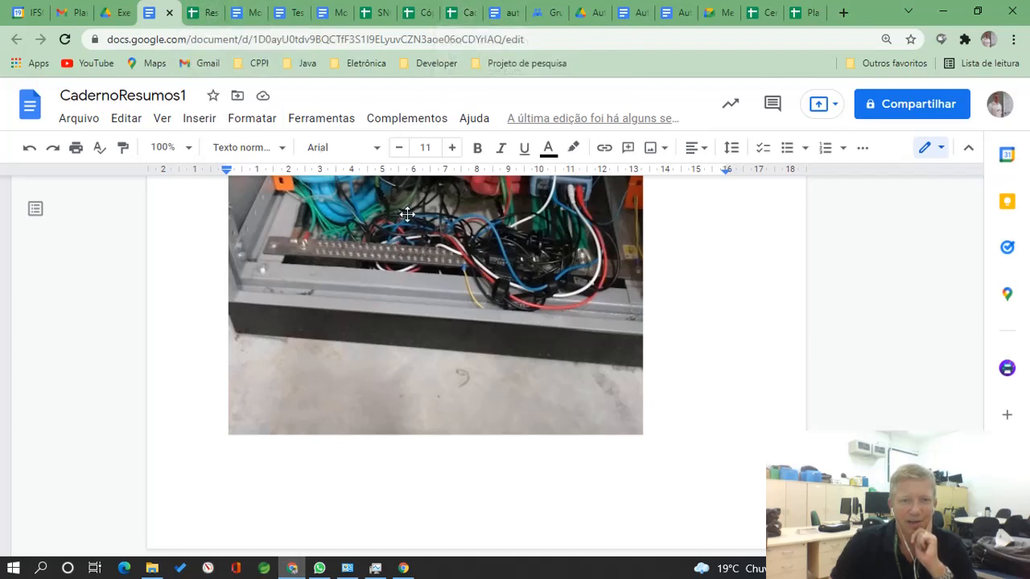
scroll(472, 276, up, 5)
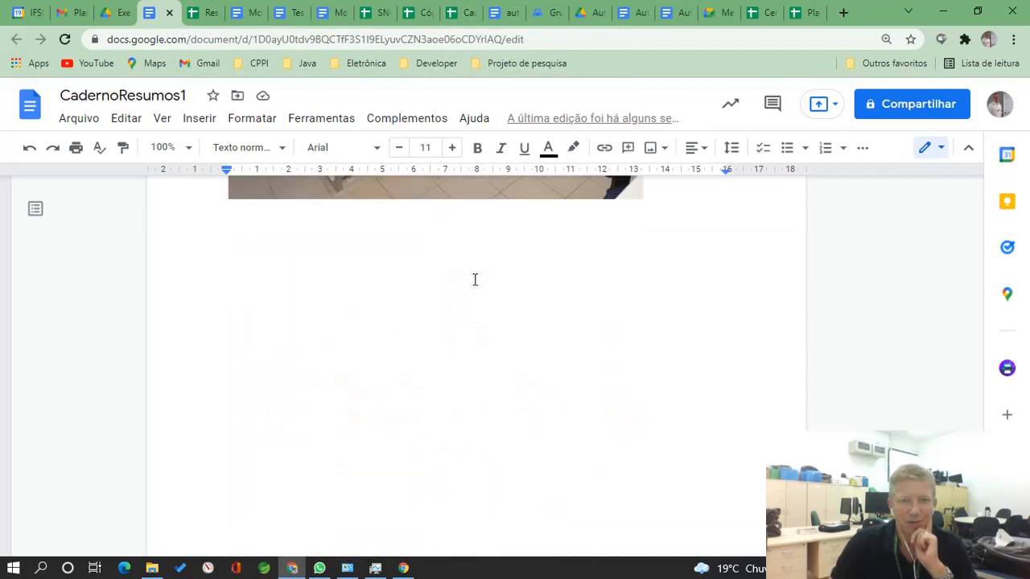
scroll(474, 278, up, 18)
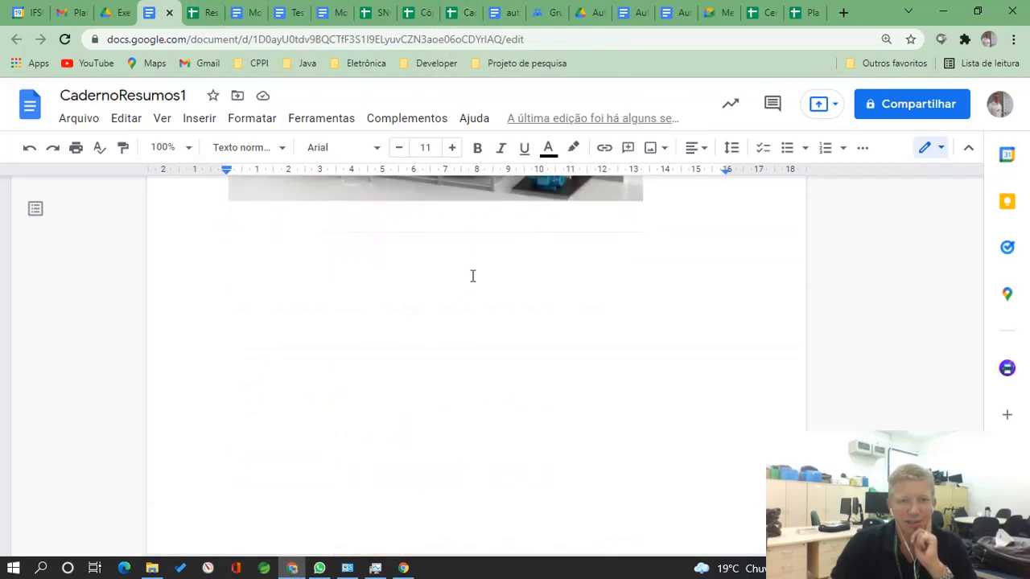
scroll(470, 274, down, 5)
scroll(469, 274, down, 15)
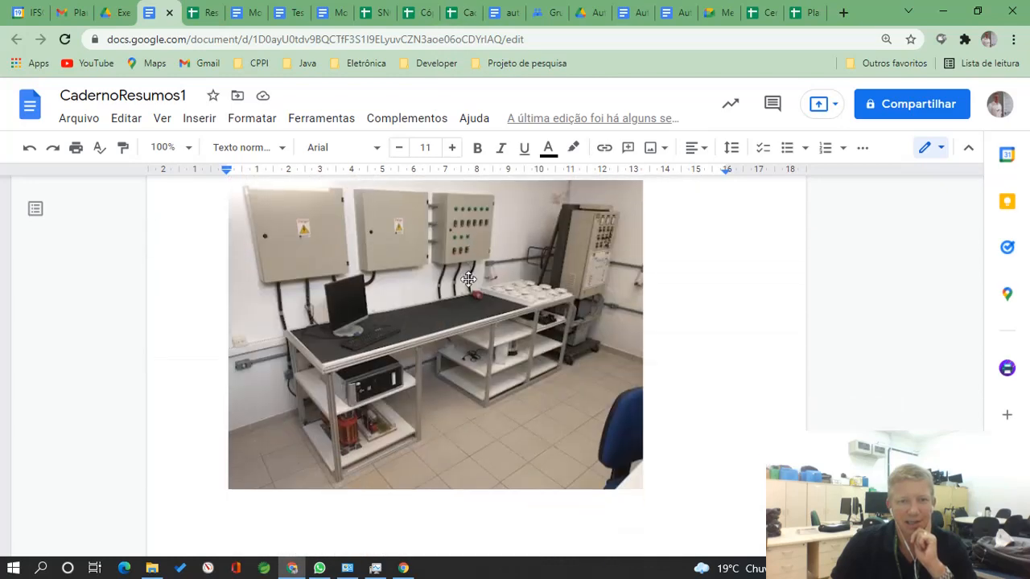
scroll(471, 278, down, 2)
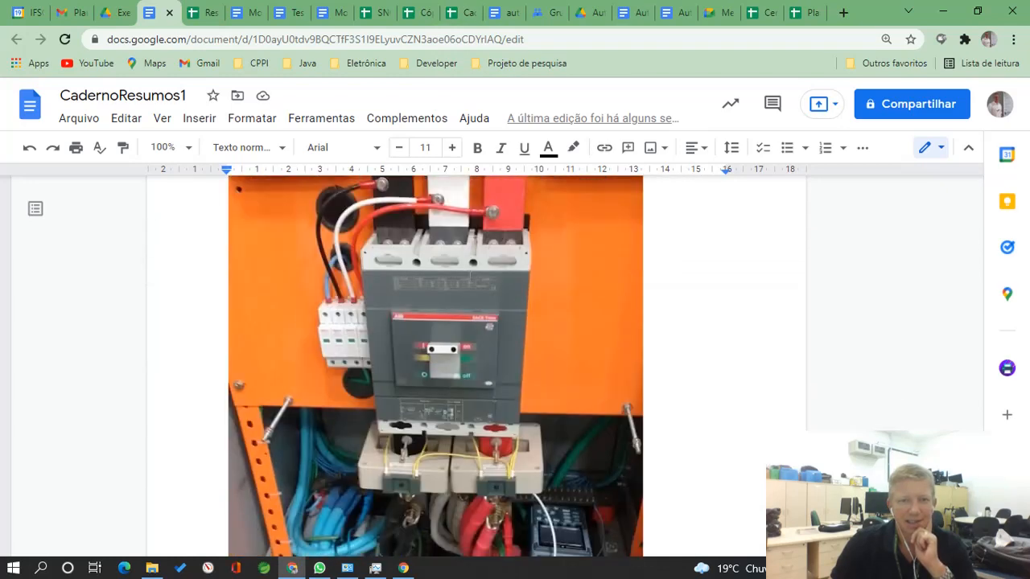
Switch to the Resumos-SNCT spreadsheet and preview the image behind the imagemid1 thumbnail link in cell M10.
click(379, 20)
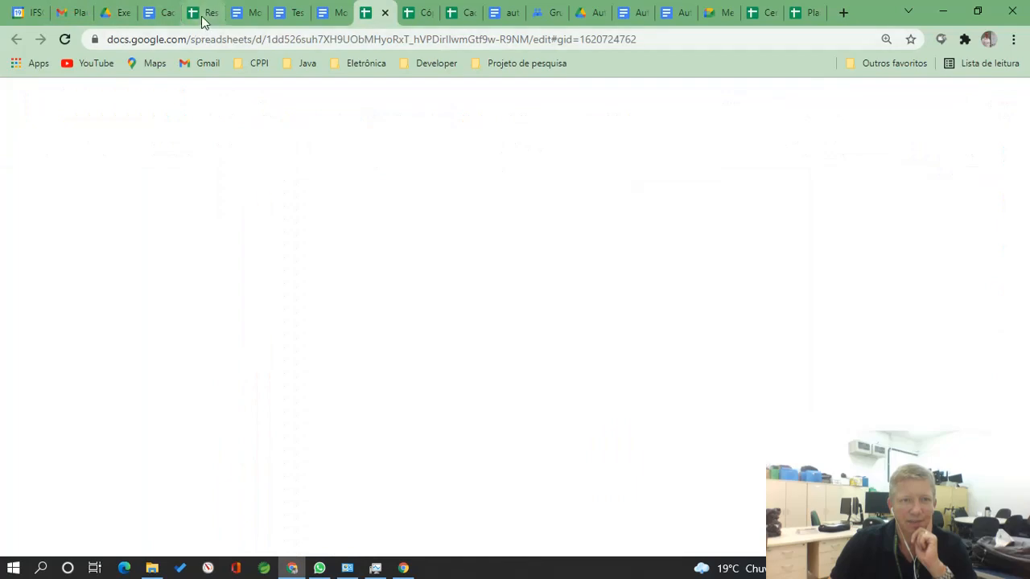
click(202, 16)
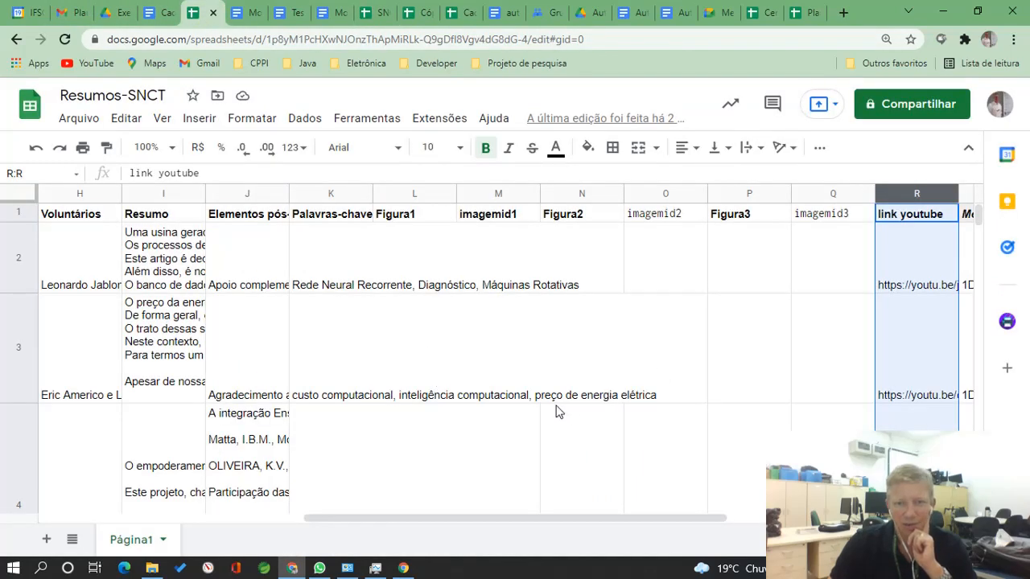
click(515, 425)
scroll(511, 427, down, 10)
scroll(523, 417, up, 8)
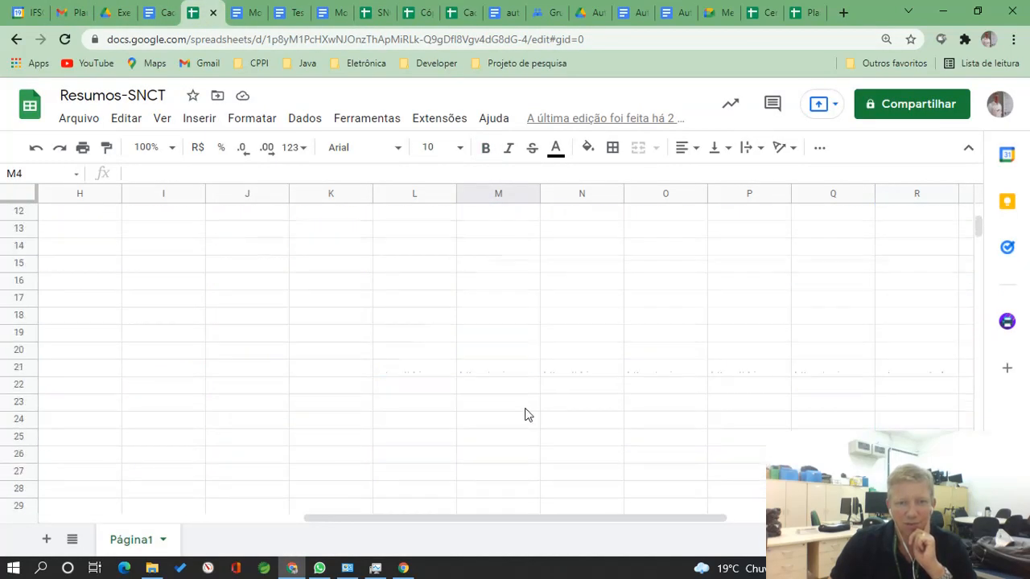
scroll(525, 410, down, 1)
mouse_move(513, 392)
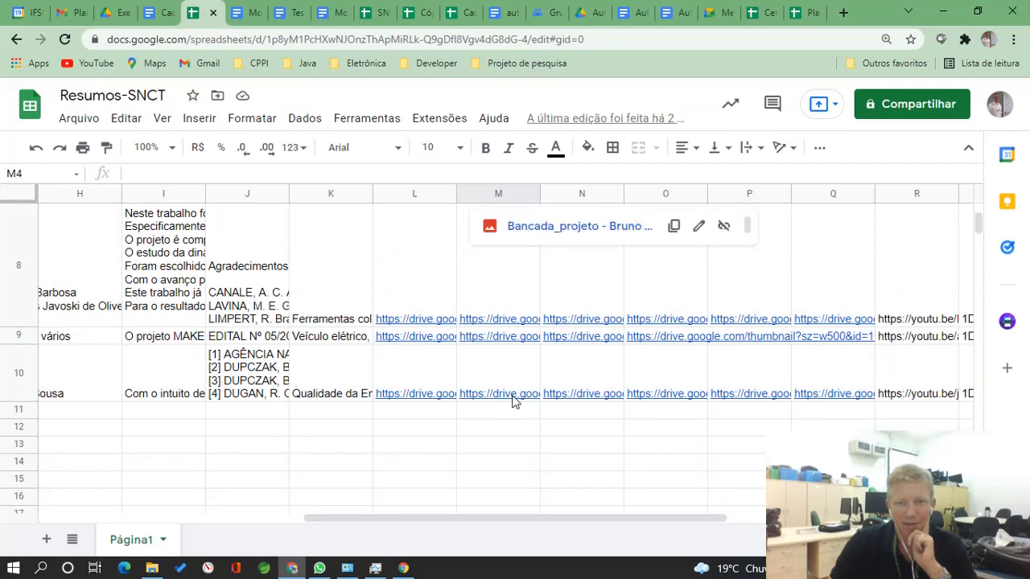
click(505, 400)
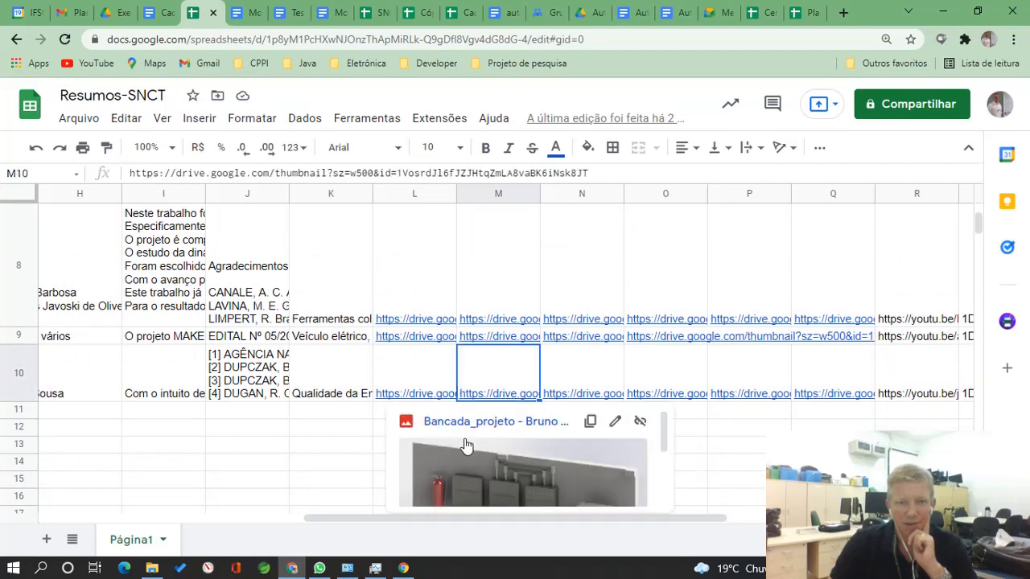
scroll(463, 451, down, 2)
scroll(452, 471, up, 1)
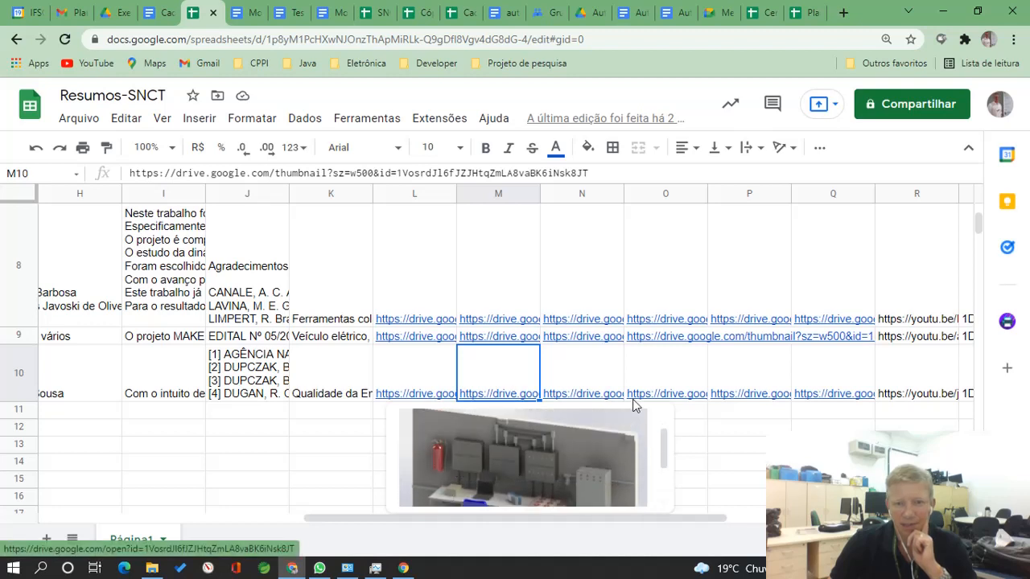
Preview the images behind row 10's imagemid2 and imagemid3 thumbnail links in cells O10 and Q10.
click(656, 400)
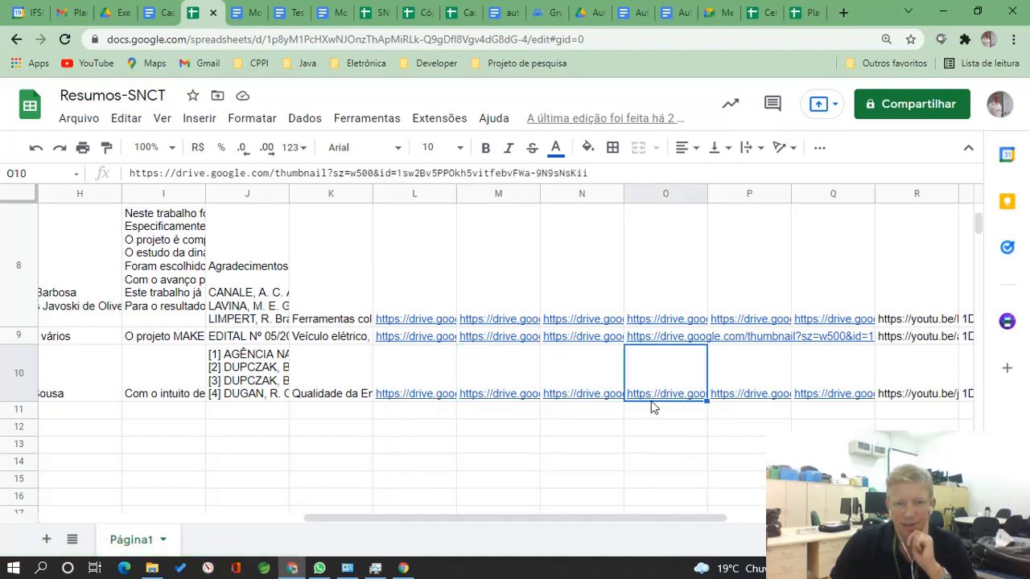
mouse_move(655, 402)
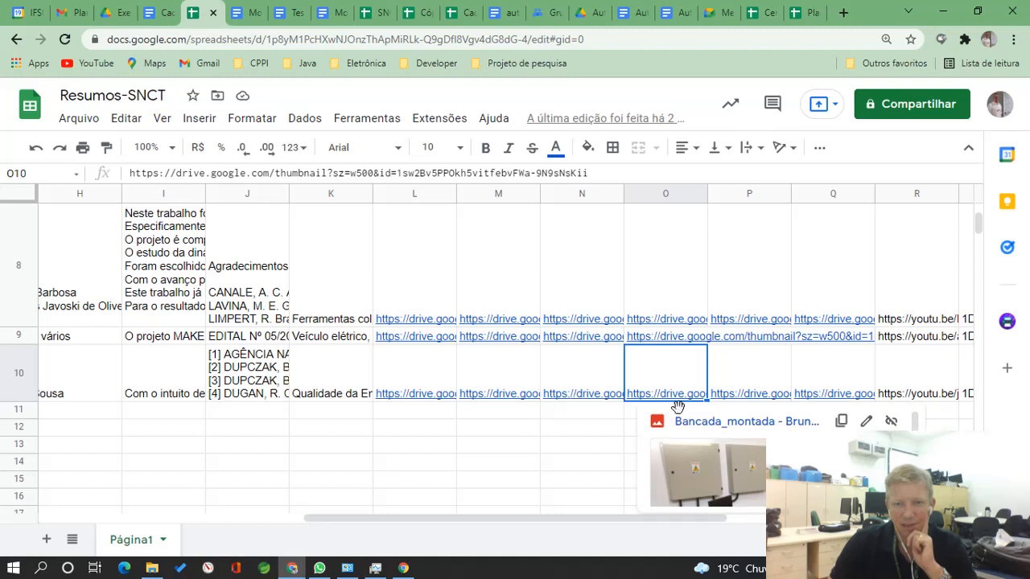
scroll(722, 439, down, 2)
scroll(724, 439, up, 2)
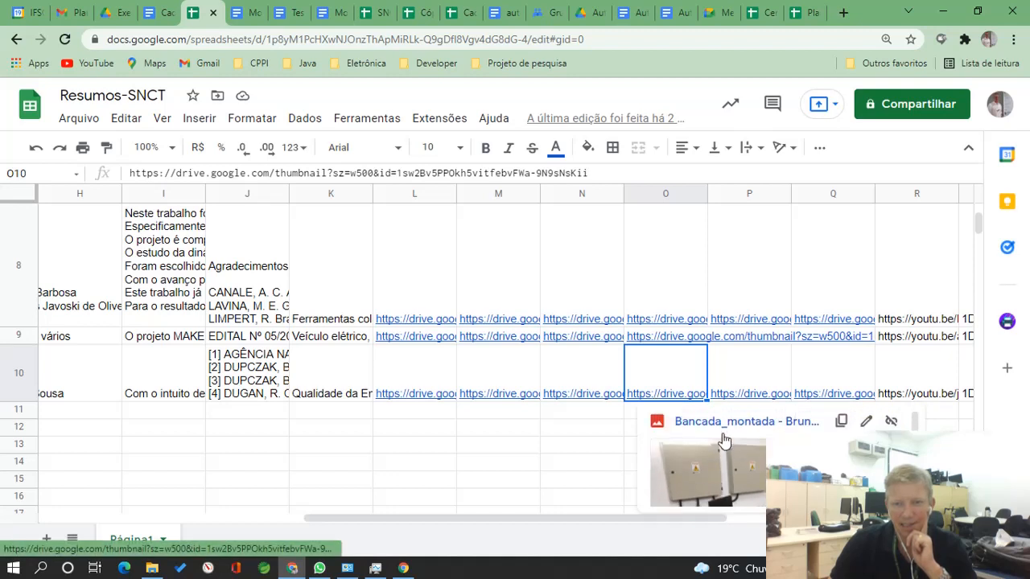
click(821, 396)
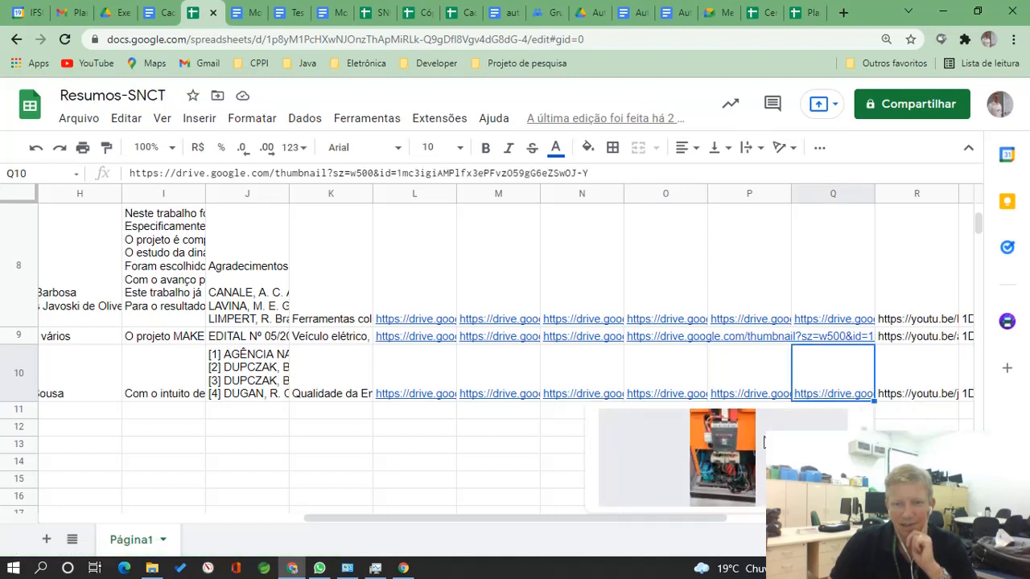
scroll(760, 448, up, 1)
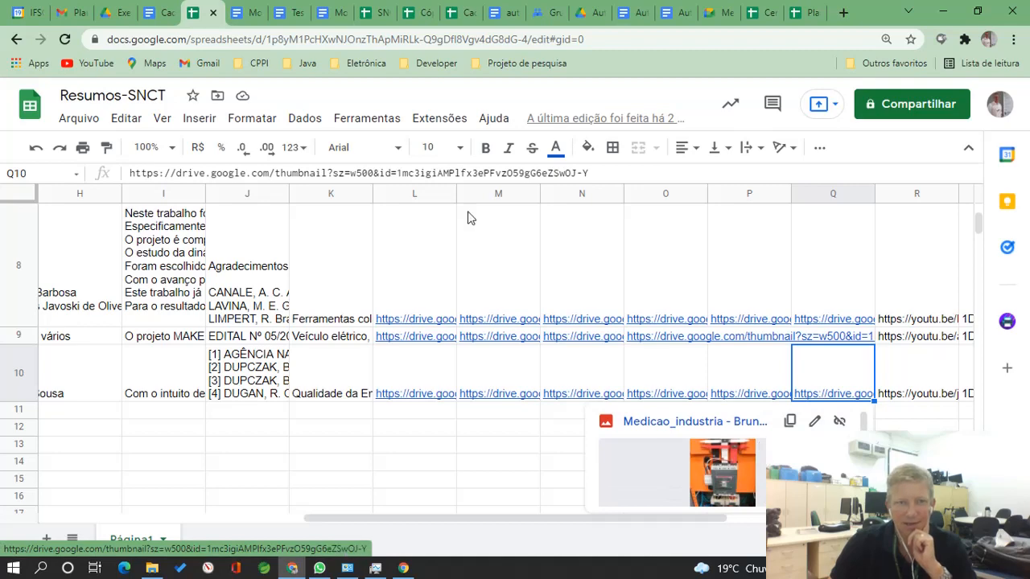
Return to the CadernoResumos1 document and compare the power quality abstract's three figures with the spreadsheet images, then review back to the ev-IFSC 2 abstract.
click(164, 12)
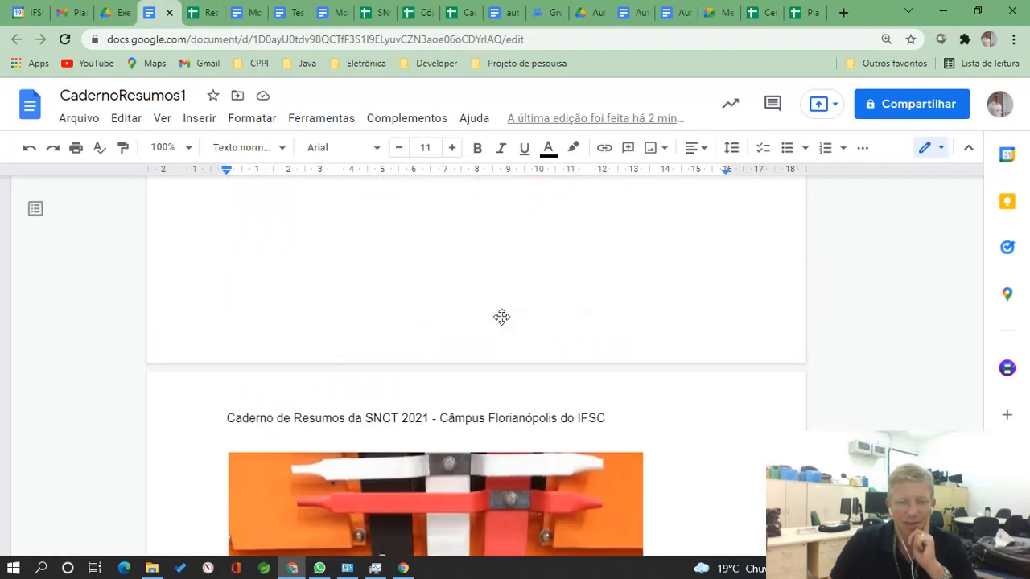
scroll(503, 317, up, 13)
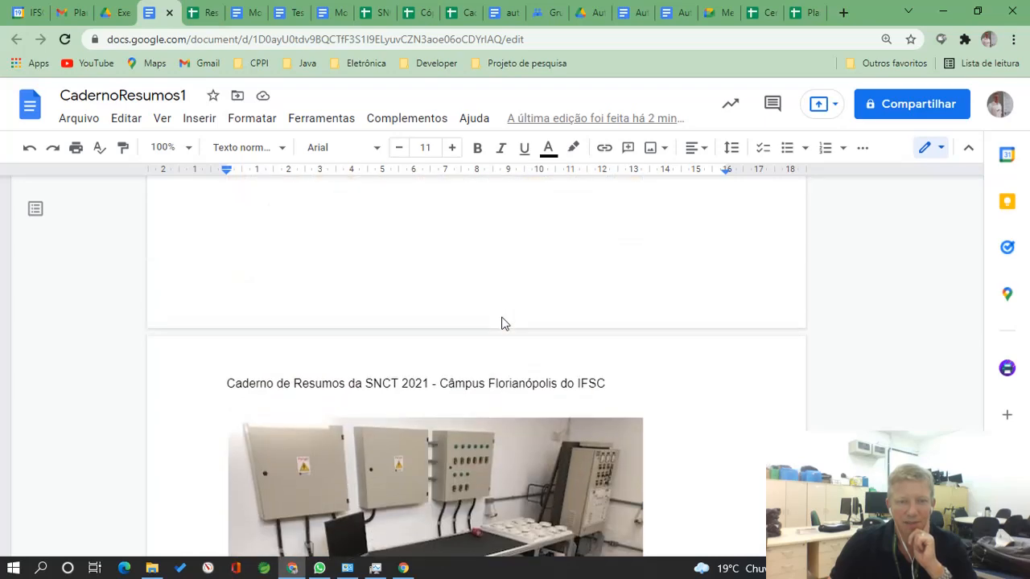
scroll(503, 318, up, 6)
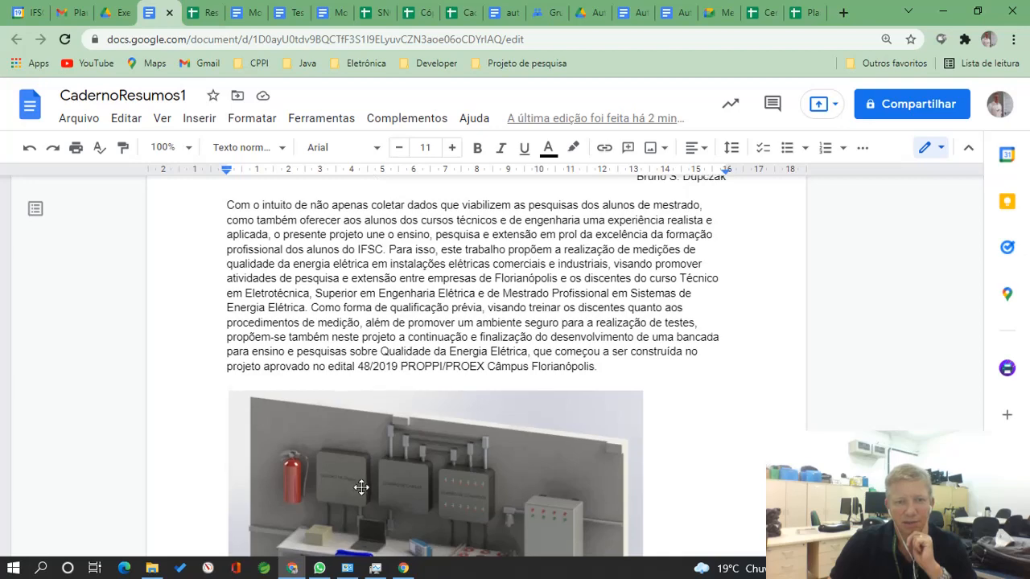
scroll(362, 486, down, 3)
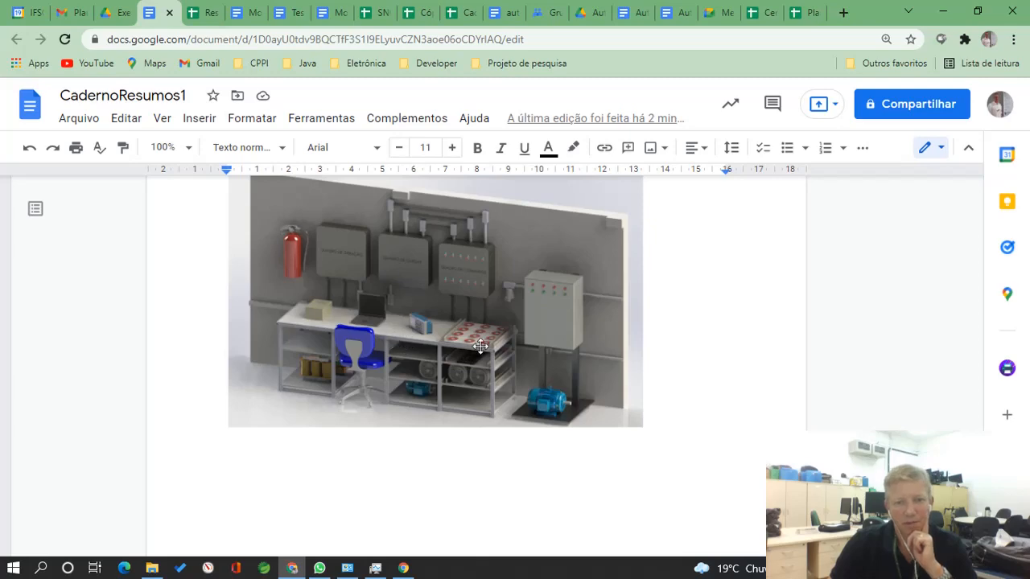
scroll(395, 338, down, 8)
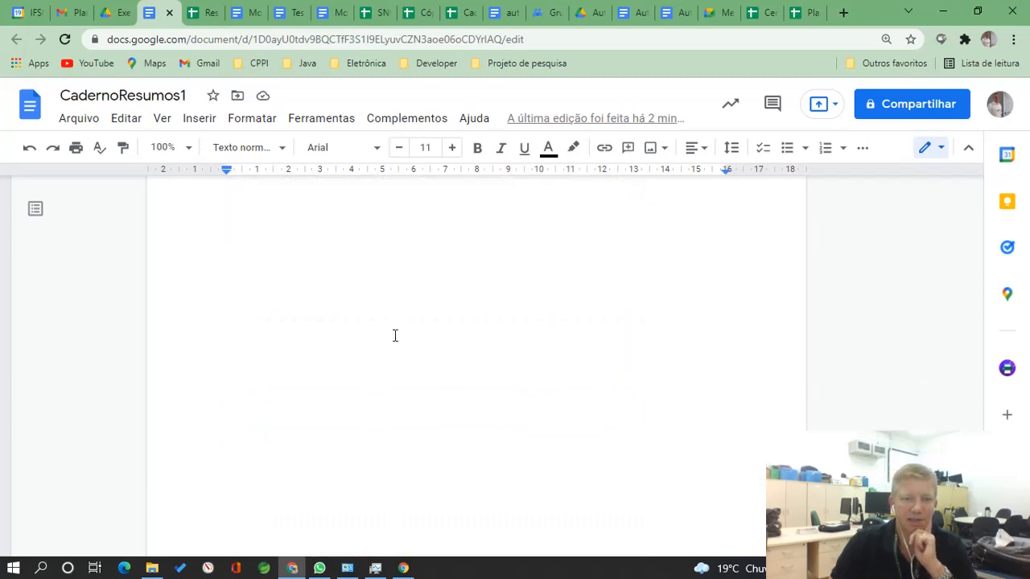
scroll(395, 336, down, 10)
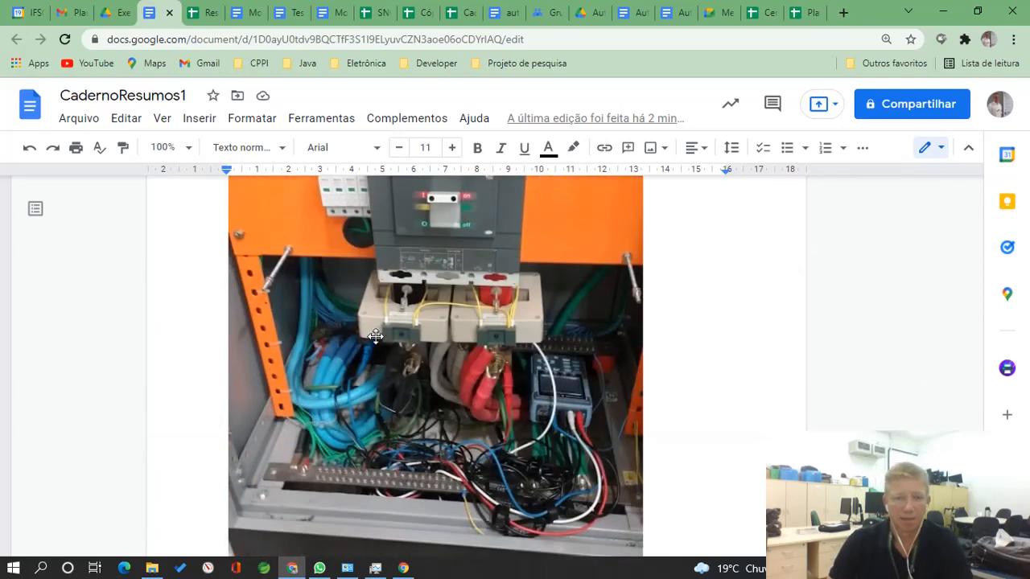
scroll(375, 336, down, 5)
scroll(380, 336, up, 20)
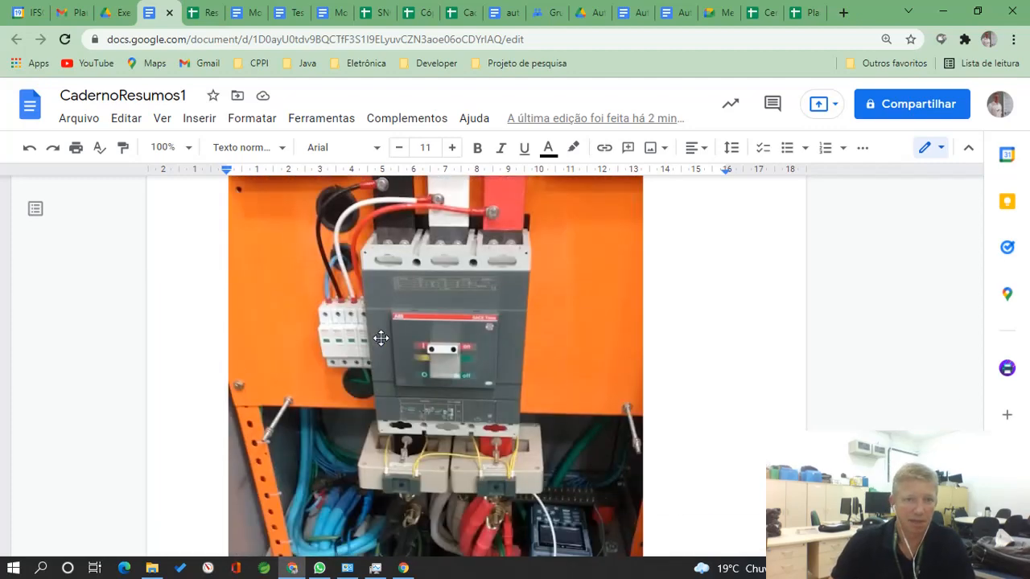
scroll(375, 312, up, 20)
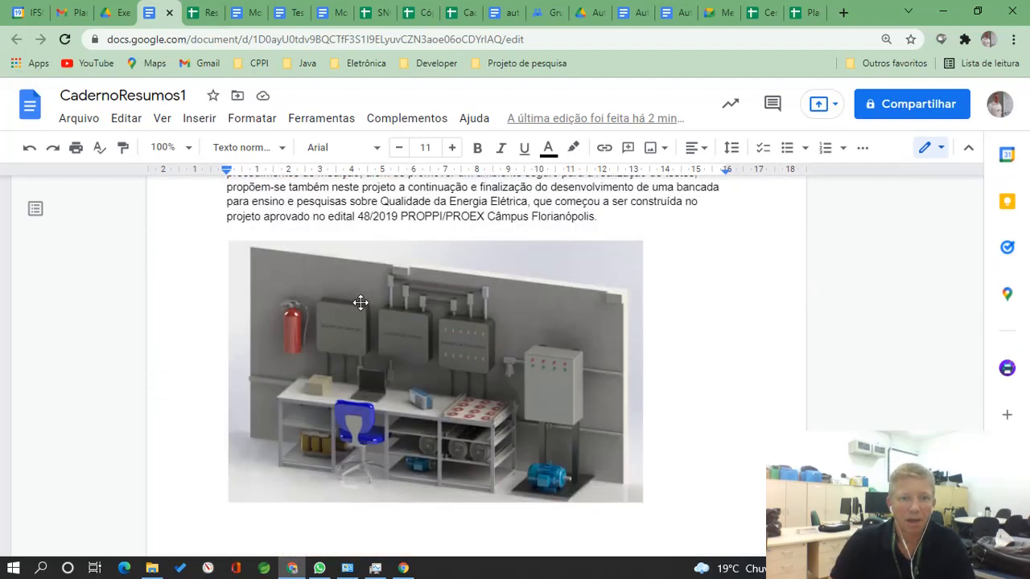
scroll(354, 319, up, 20)
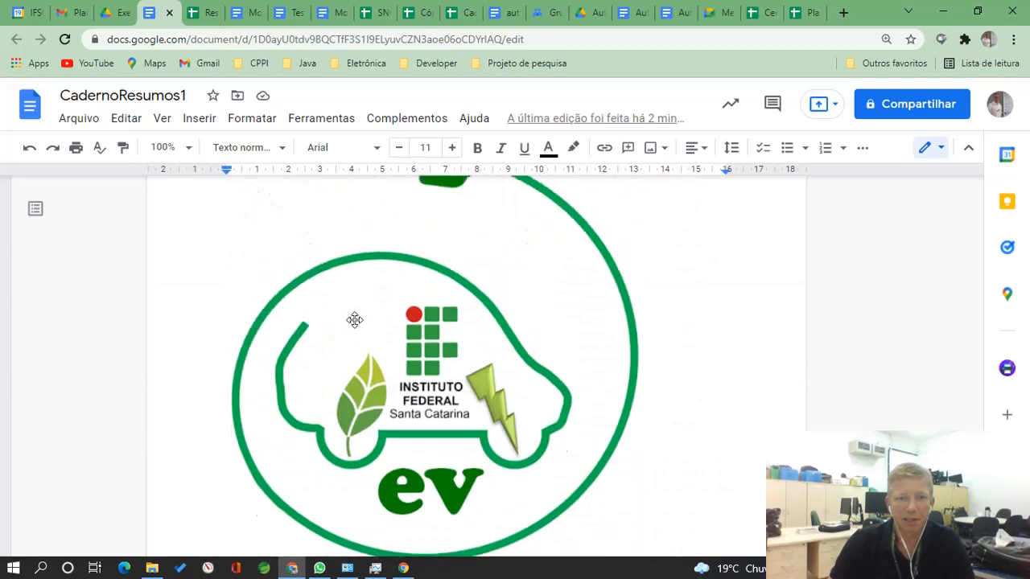
scroll(356, 326, up, 2)
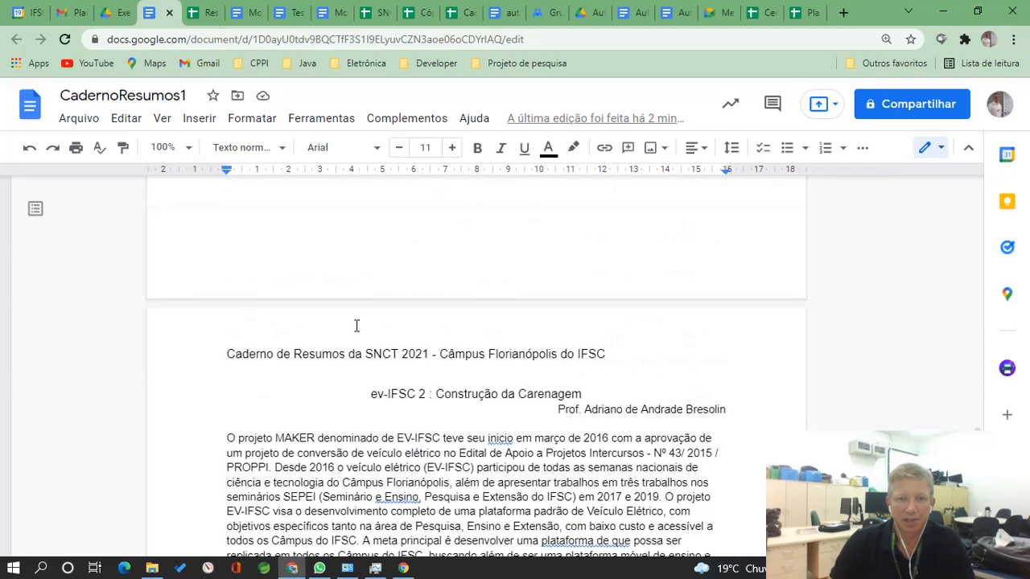